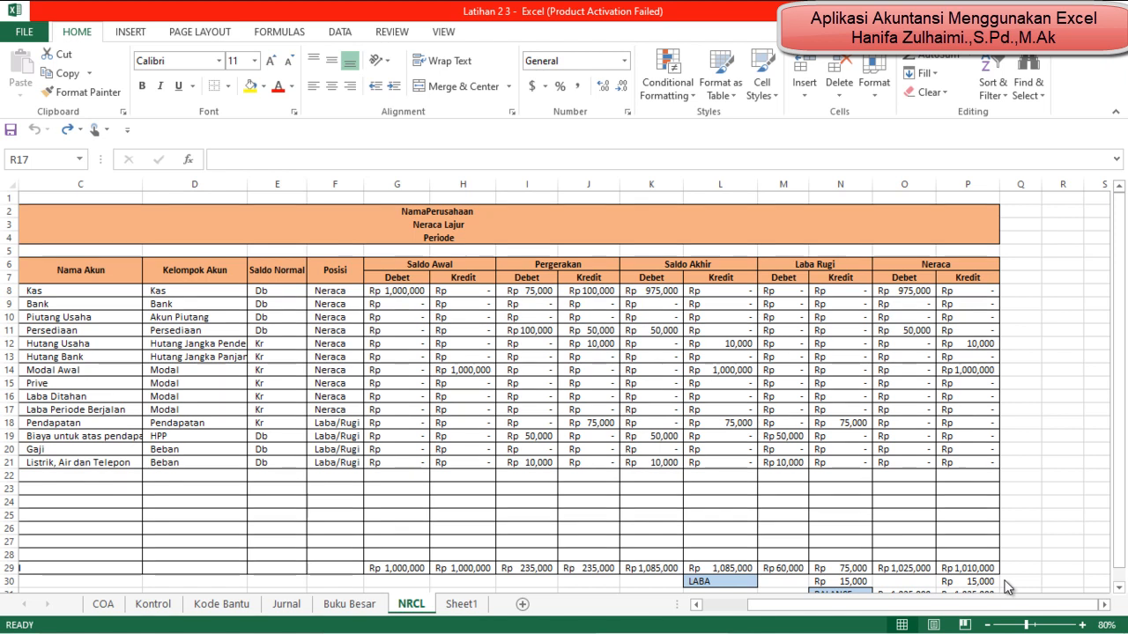
Step: Rename Sheet1 as LabaRugi
{"action": "left_click", "coordinate": [465, 604]}
{"action": "right_click", "coordinate": [465, 605]}
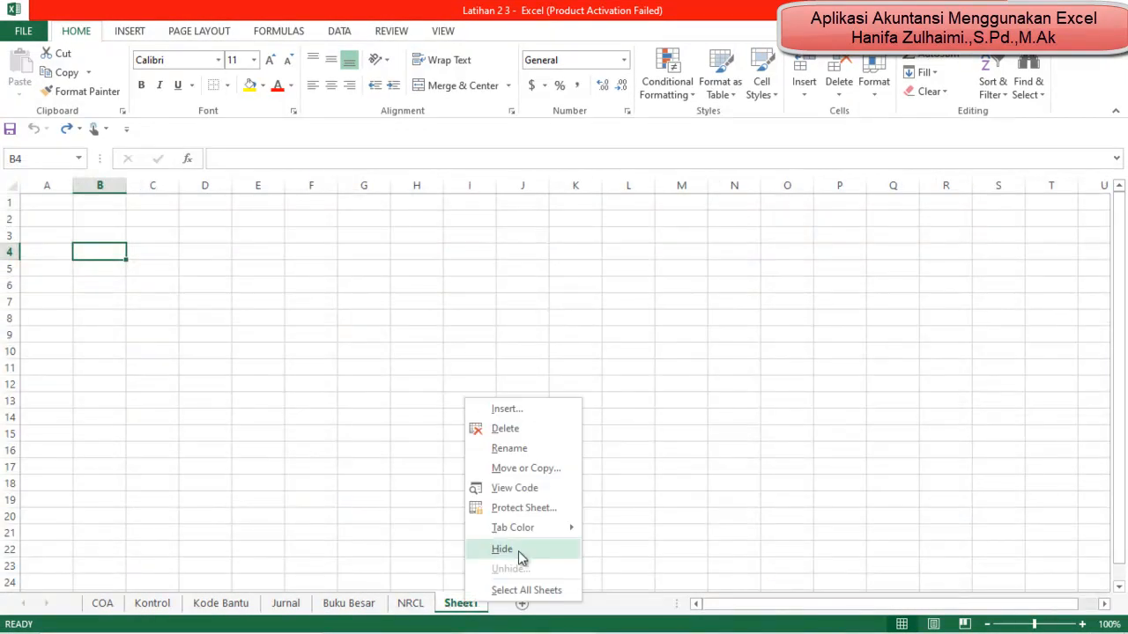
{"action": "left_click", "coordinate": [551, 449]}
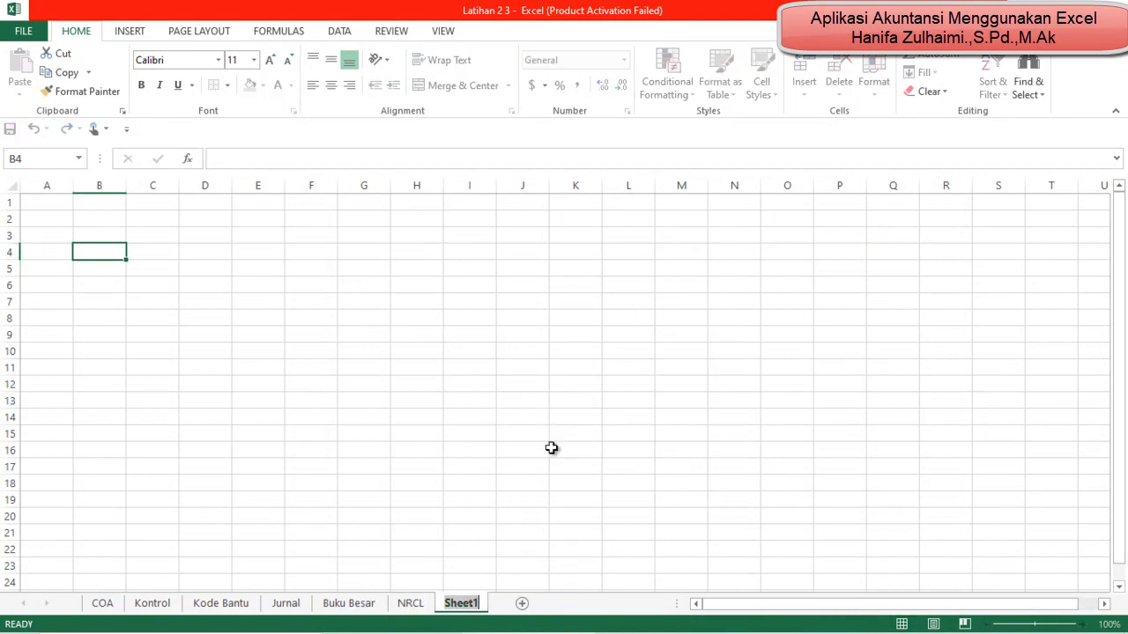
{"action": "type", "text": "Lb"}
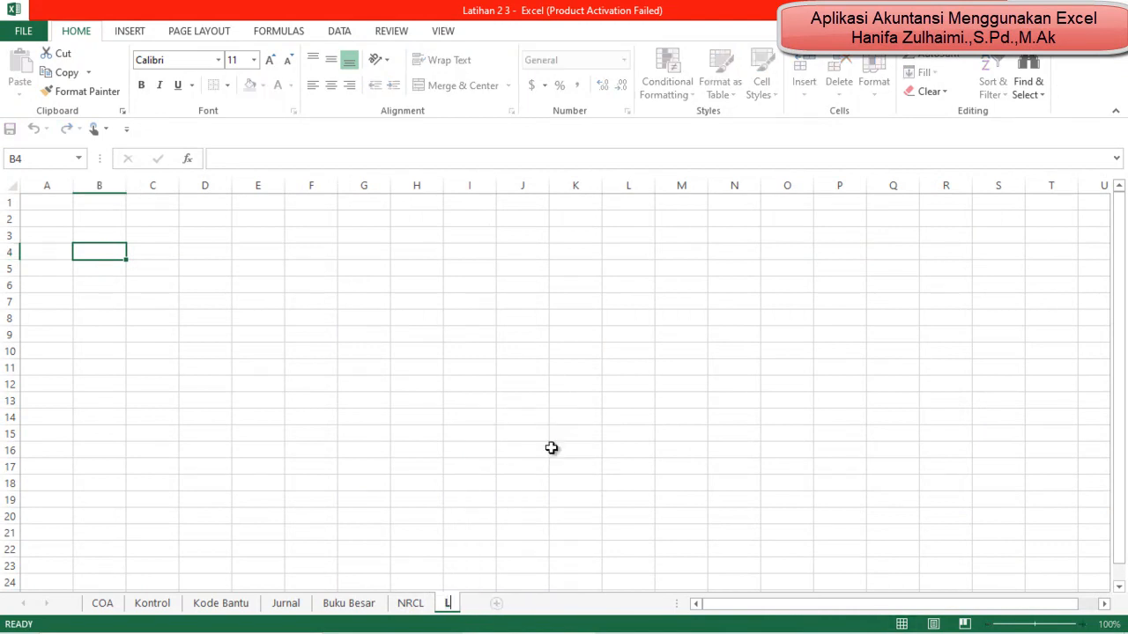
{"action": "key", "text": "BackSpace"}
{"action": "type", "text": "abaRuggi"}
{"action": "key", "text": "BackSpace"}
{"action": "key", "text": "BackSpace"}
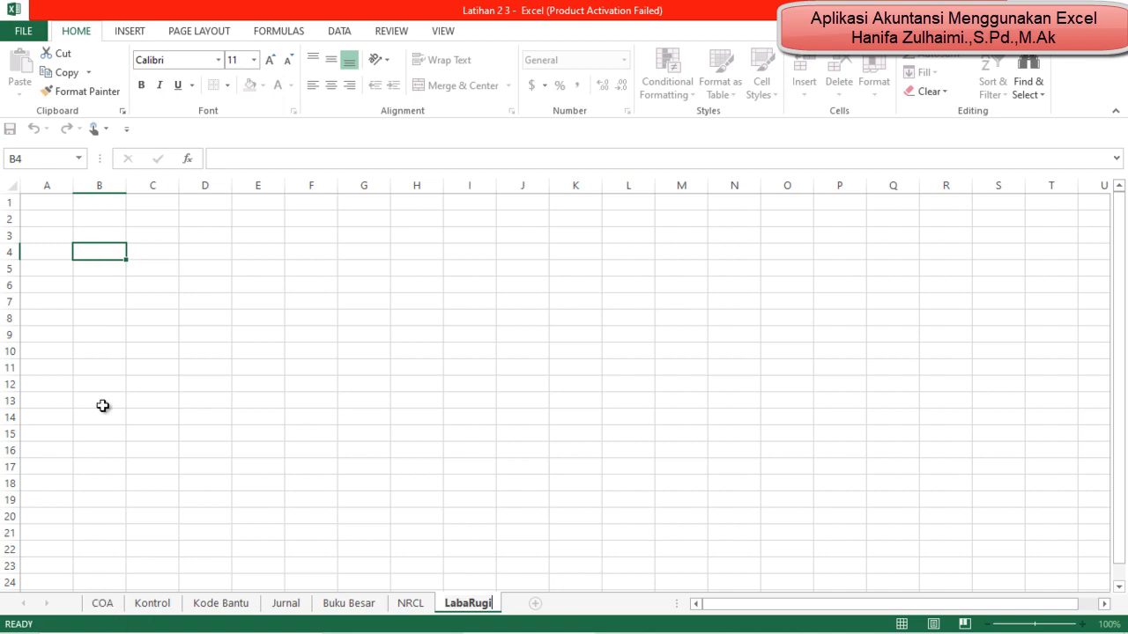
{"action": "left_click", "coordinate": [111, 317]}
Step: Enter the heading Nama Perusahaan in cell B2 of the LabaRugi sheet
{"action": "left_click", "coordinate": [102, 603]}
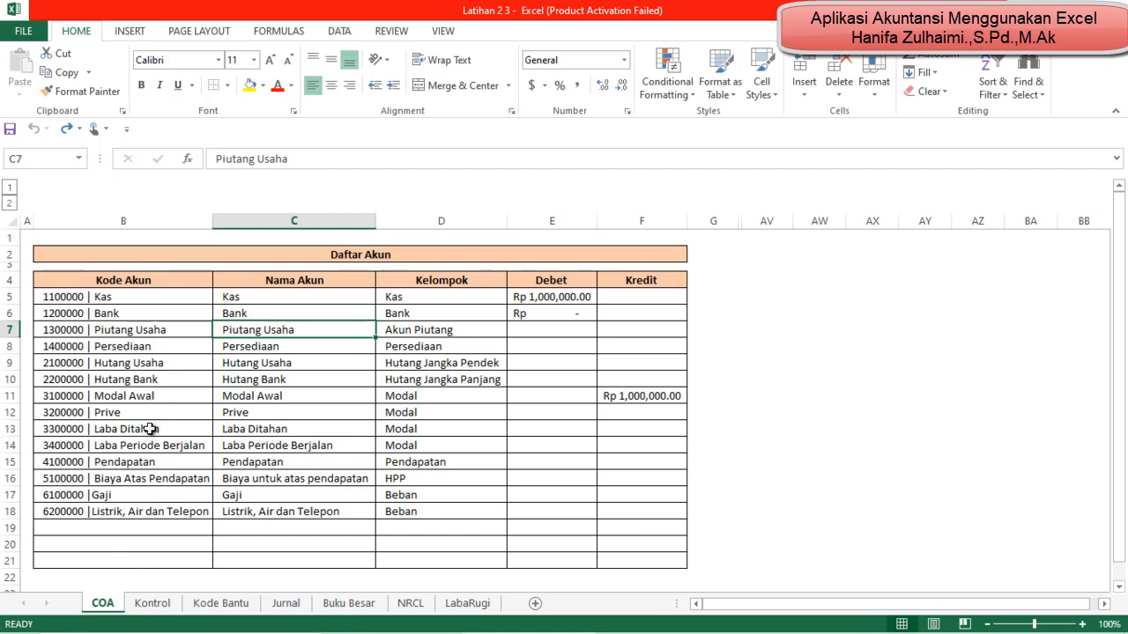
{"action": "left_click", "coordinate": [473, 609]}
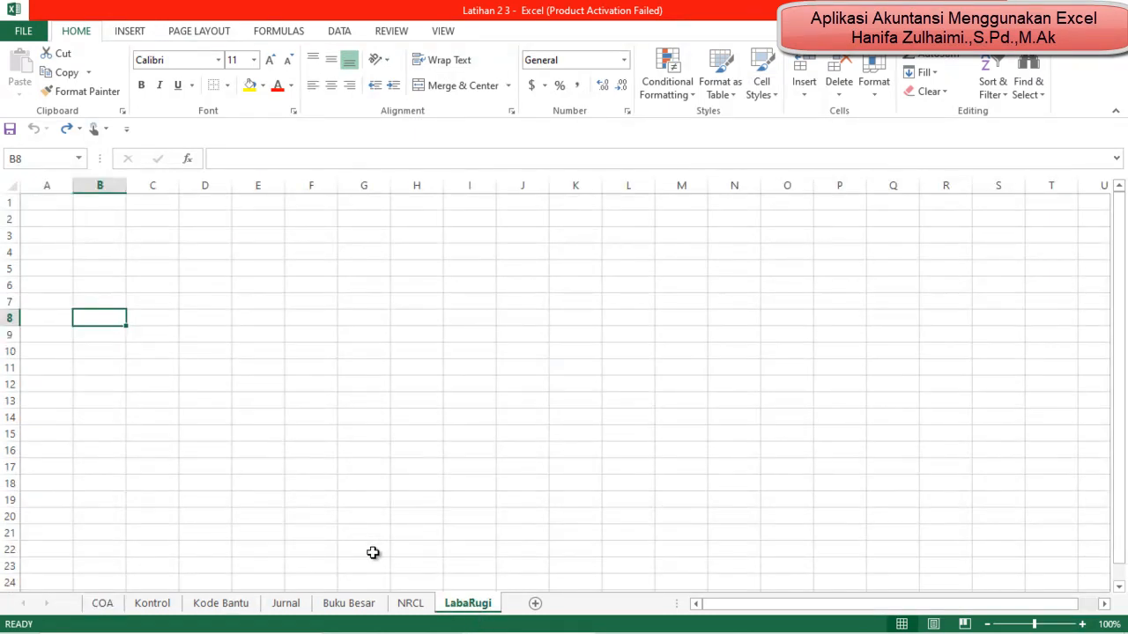
{"action": "left_click", "coordinate": [95, 216]}
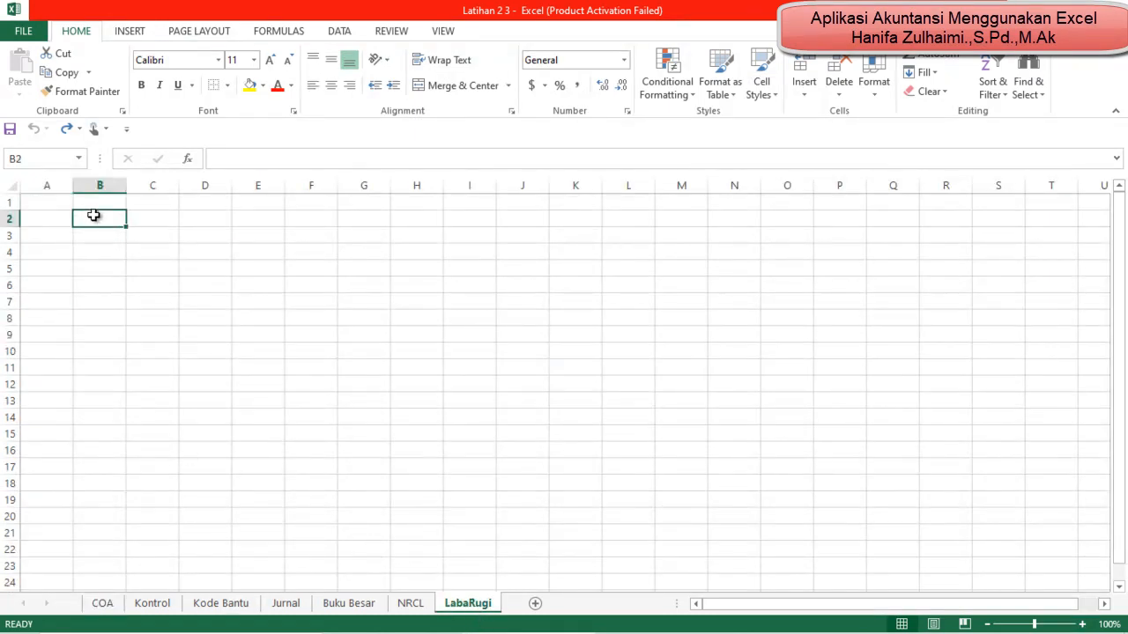
{"action": "type", "text": "Nama "}
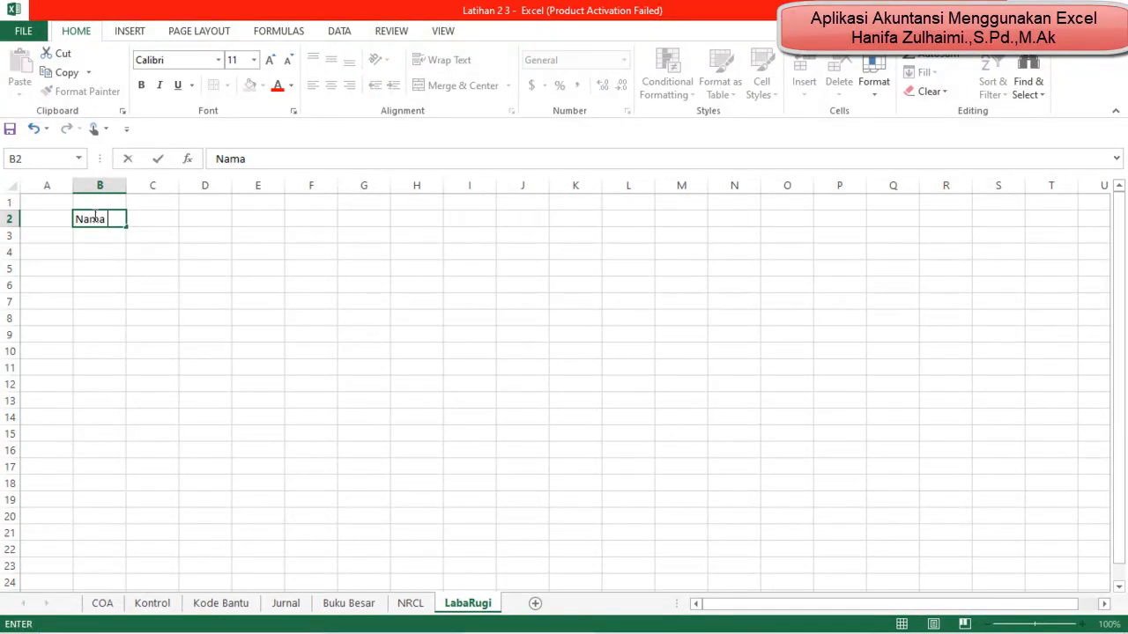
{"action": "type", "text": "Perisaj"}
{"action": "type", "text": "usahaan"}
{"action": "key", "text": "Return"}
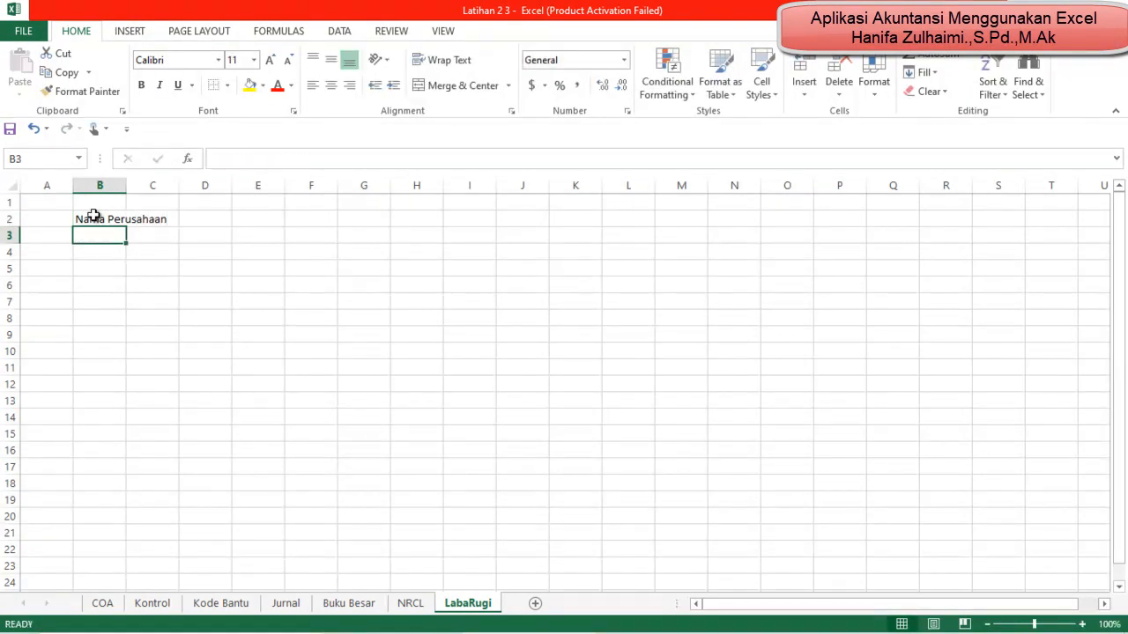
Step: Enter the report title Laba Rugi in B3 and Periode in B4
{"action": "type", "text": "Laba "}
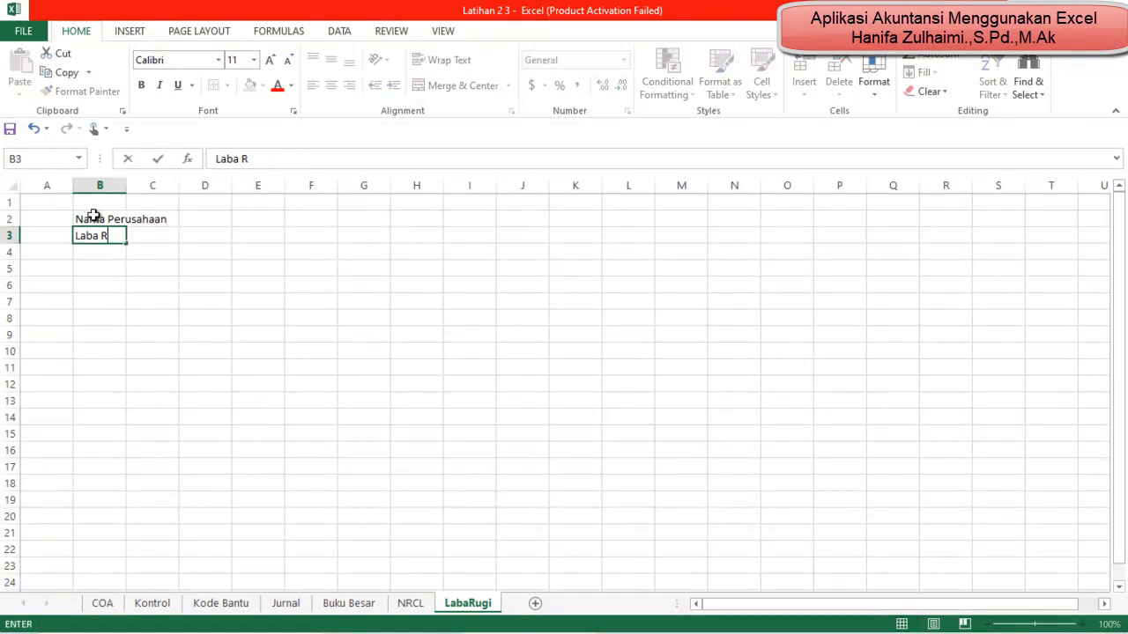
{"action": "type", "text": "Ruf"}
{"action": "key", "text": "BackSpace"}
{"action": "type", "text": "gi"}
{"action": "key", "text": "Return"}
{"action": "type", "text": "Periode"}
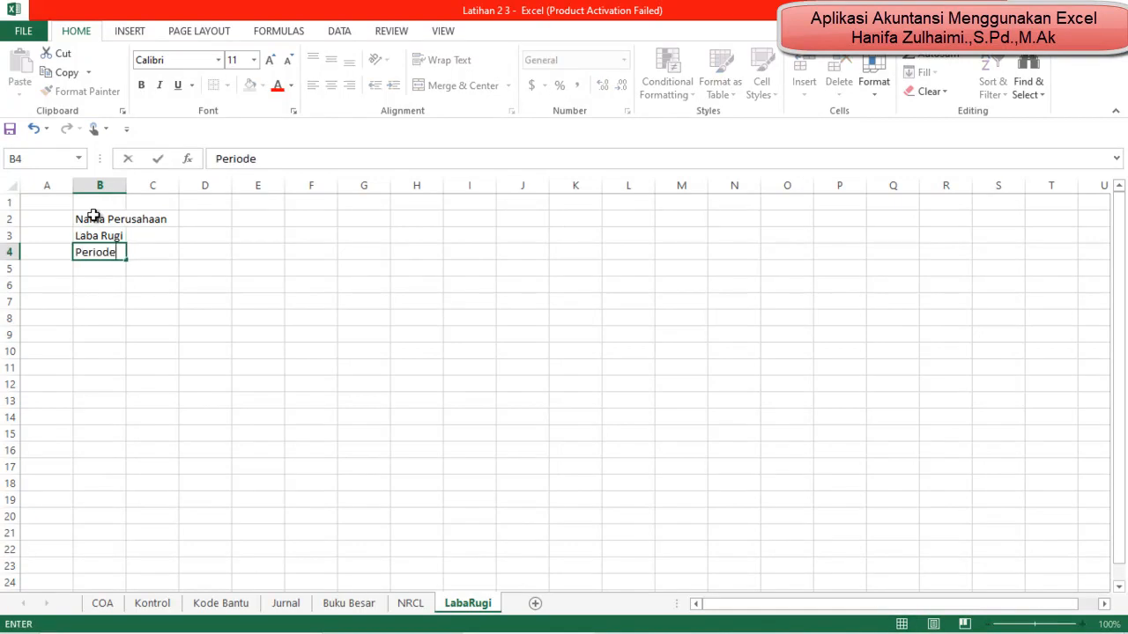
{"action": "key", "text": "Return"}
{"action": "key", "text": "Return"}
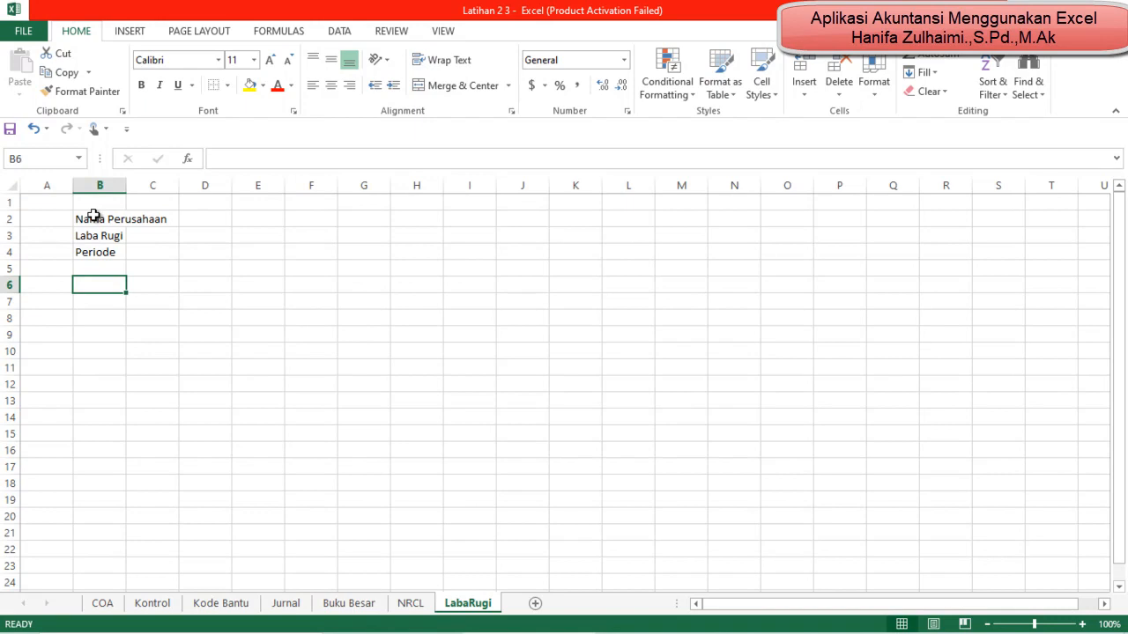
Step: Enter the column headers Kode, Keterangan and Saldo in cells B6 to D6
{"action": "type", "text": "Kode"}
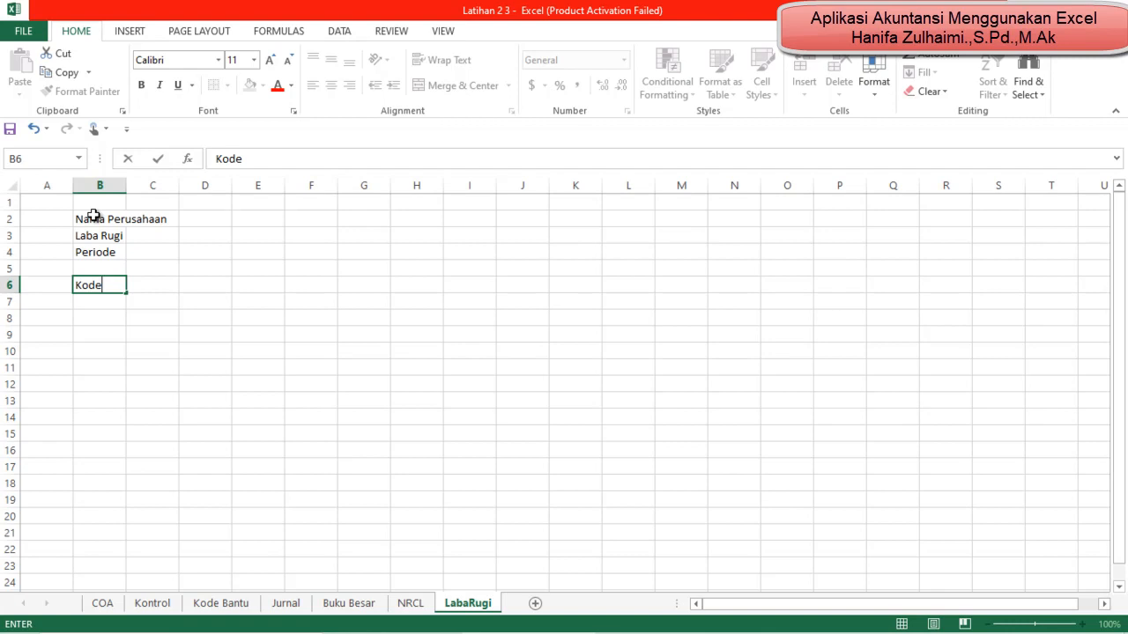
{"action": "key", "text": "Tab"}
{"action": "type", "text": "K"}
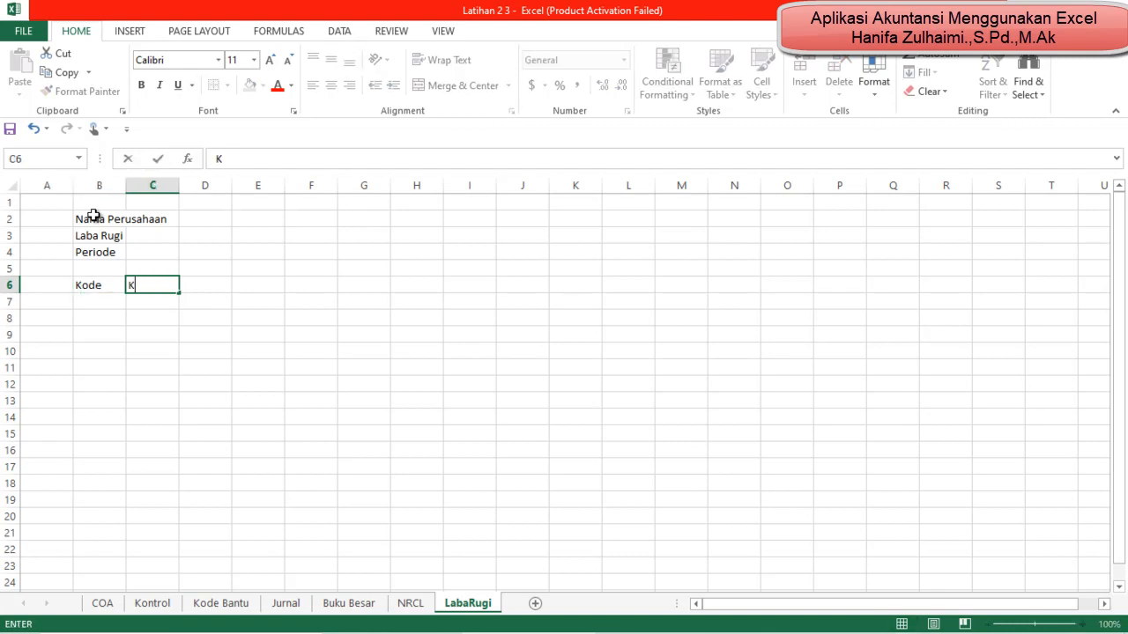
{"action": "type", "text": "eterangan"}
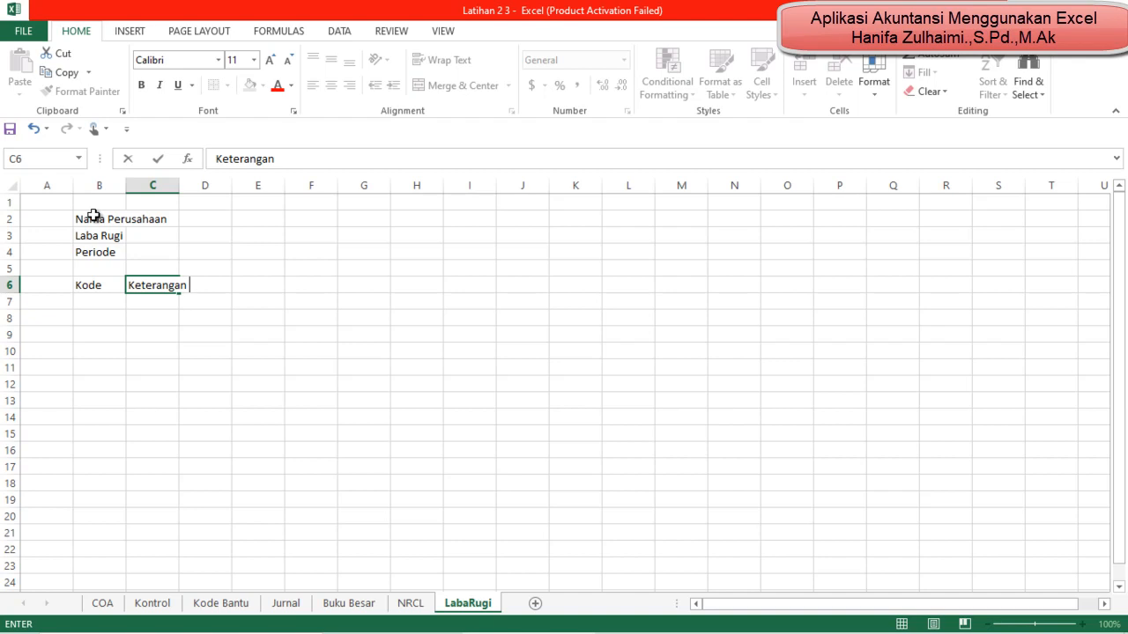
{"action": "key", "text": "Tab"}
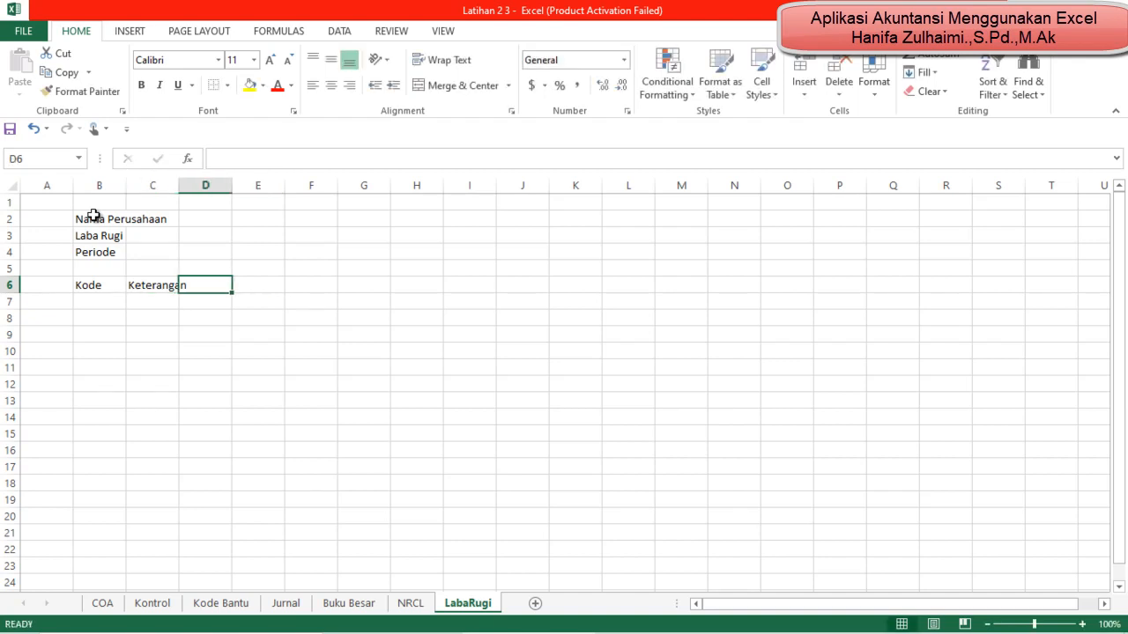
{"action": "type", "text": "Saldo"}
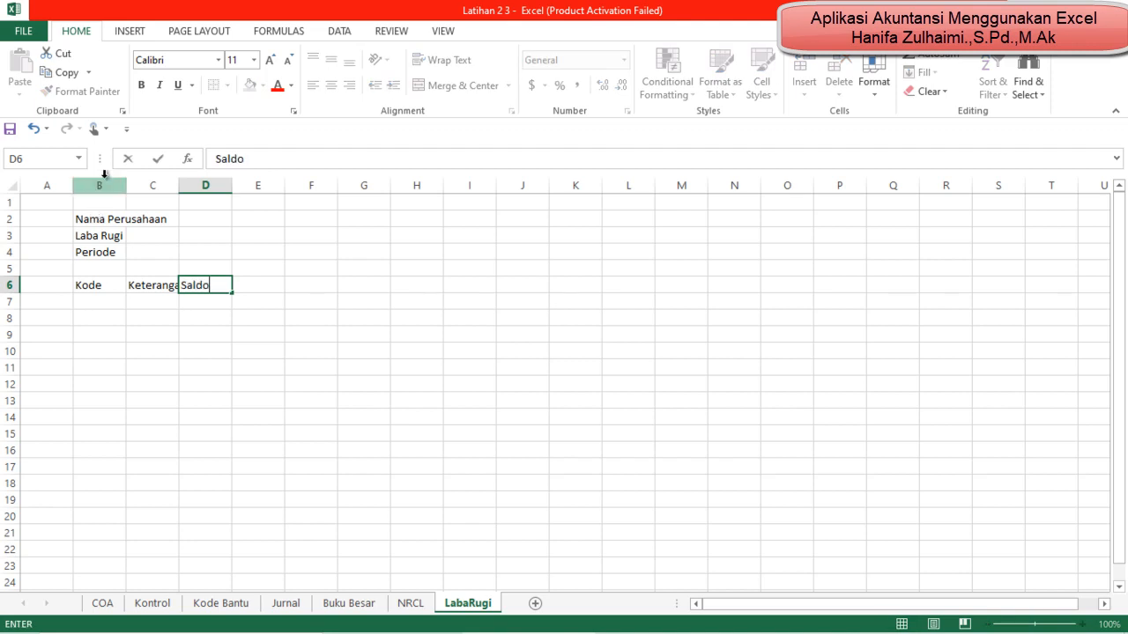
Step: Merge and center each of the three title rows, 2 to 4, separately across columns B to D
{"action": "left_click", "coordinate": [104, 217]}
{"action": "key", "text": "shift+Right"}
{"action": "key", "text": "shift+Right"}
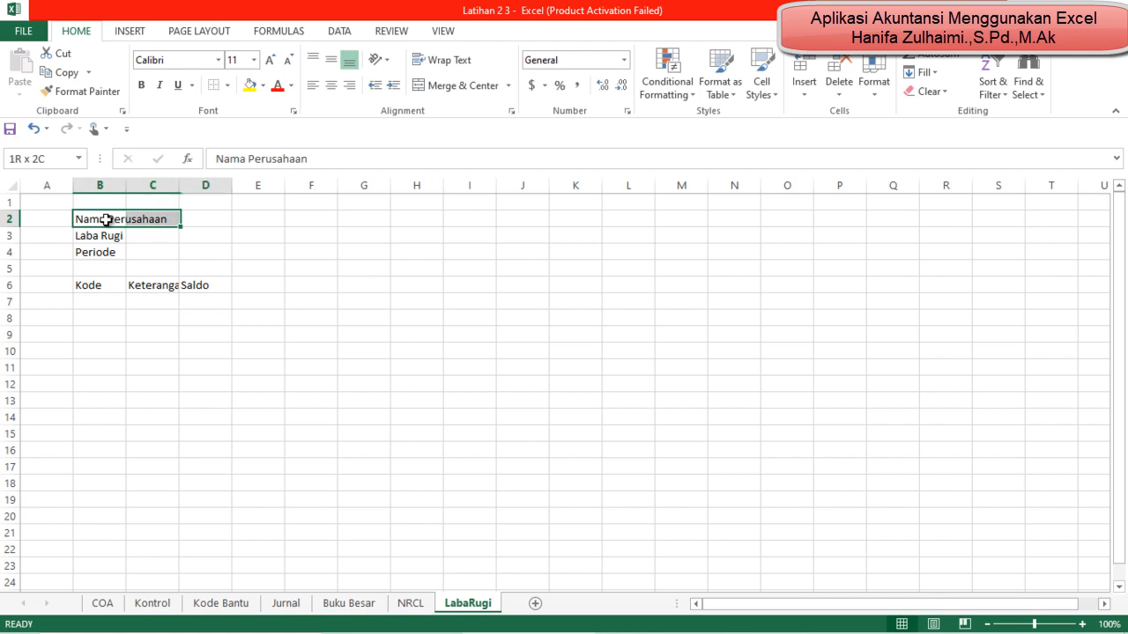
{"action": "left_click", "coordinate": [440, 86]}
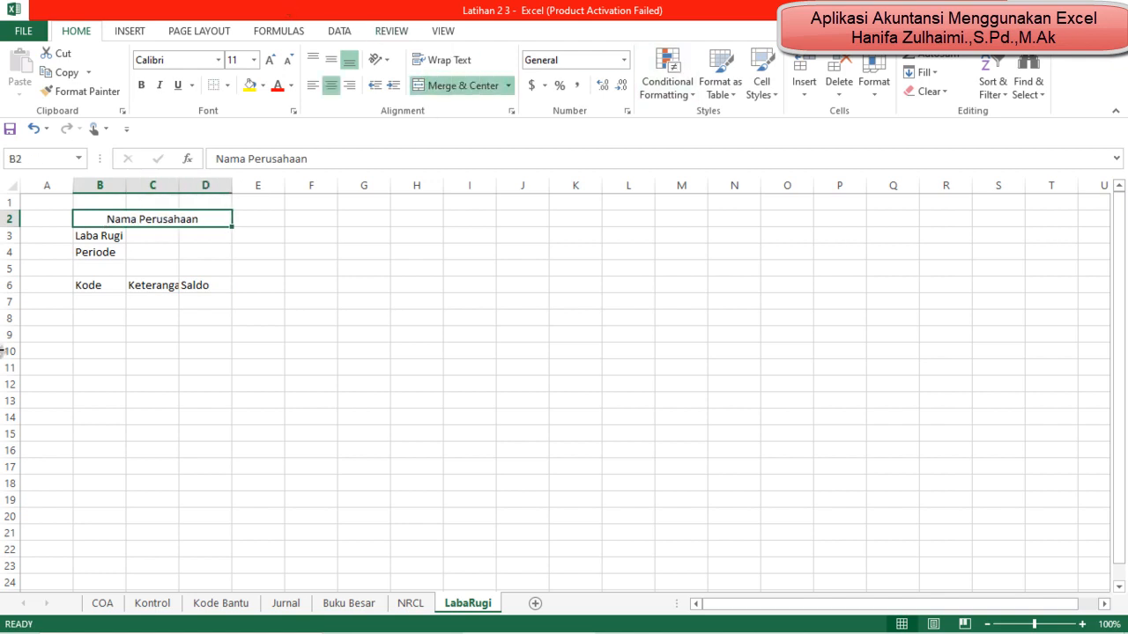
{"action": "left_click", "coordinate": [93, 236]}
{"action": "key", "text": "shift+Right"}
{"action": "key", "text": "shift+Right"}
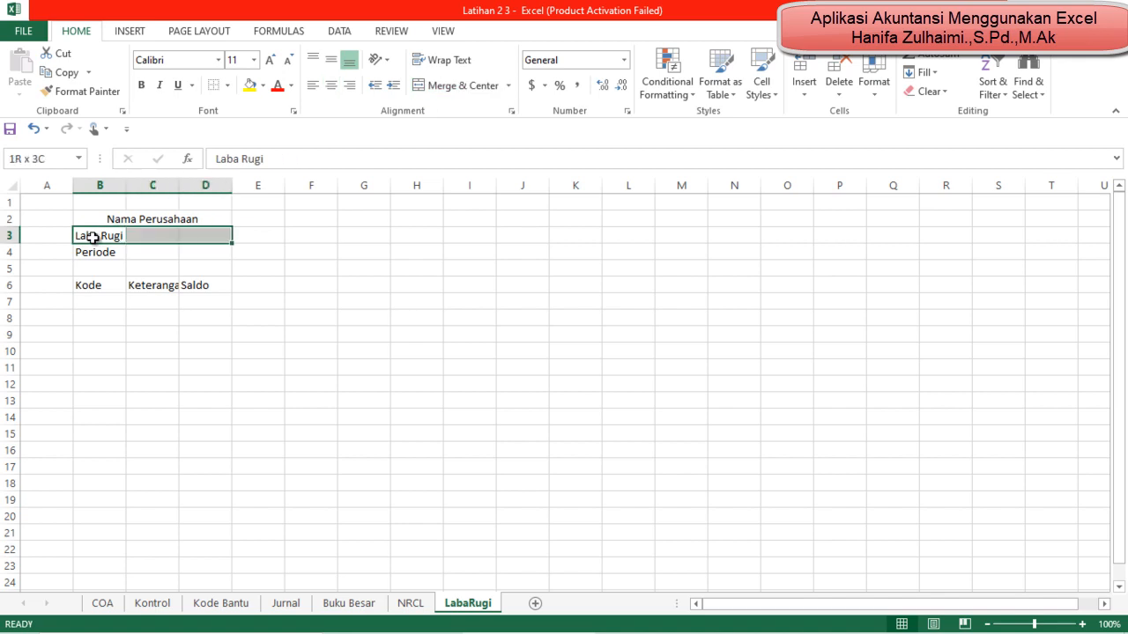
{"action": "left_click", "coordinate": [426, 84]}
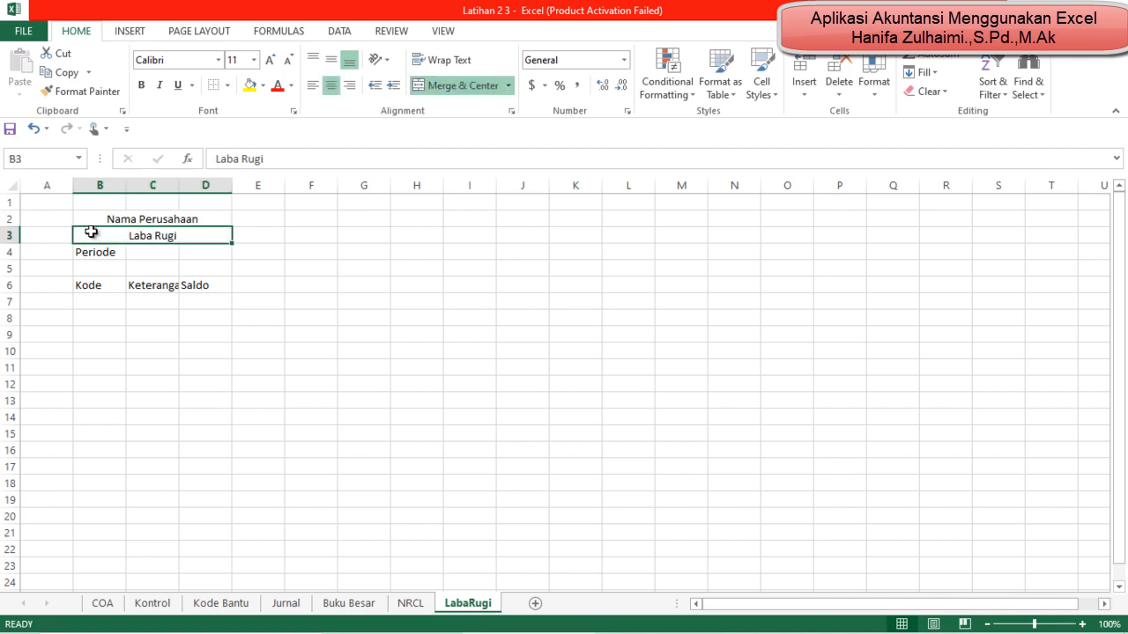
{"action": "left_click", "coordinate": [107, 257]}
{"action": "key", "text": "shift+Right"}
{"action": "key", "text": "shift+Right"}
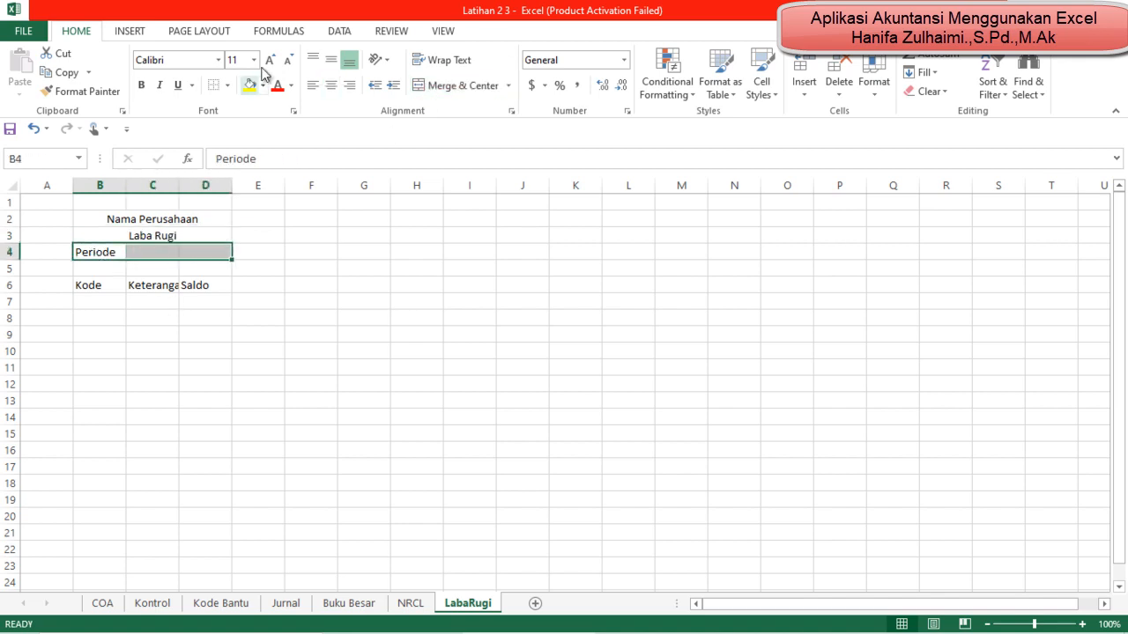
{"action": "left_click", "coordinate": [428, 84]}
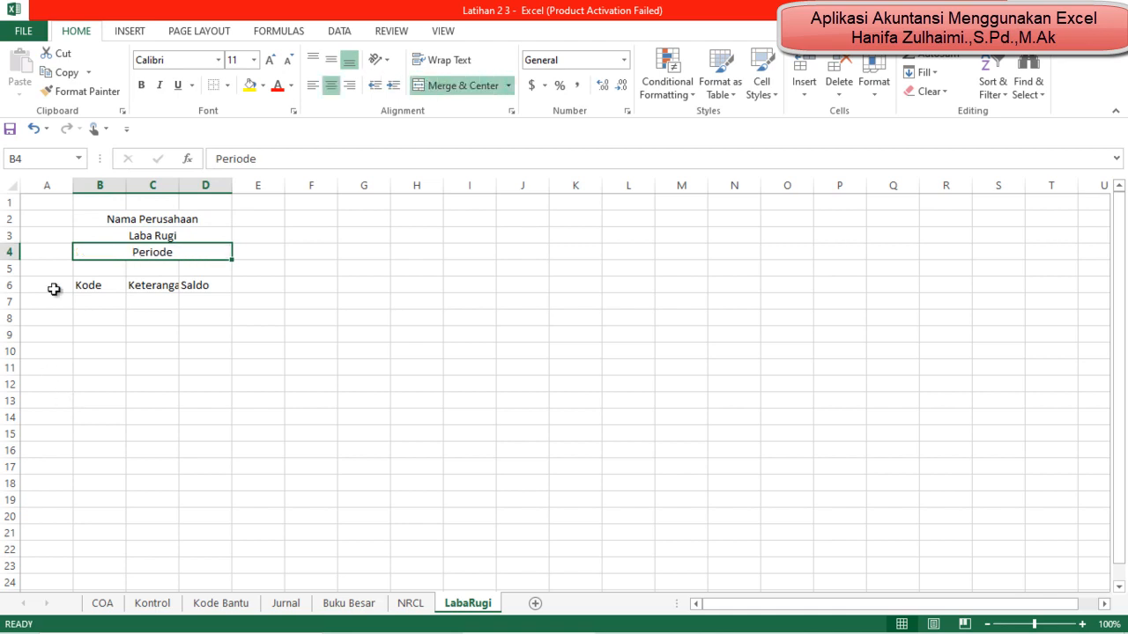
Step: Fill the title block B2:D4 with Orange, Accent 2, Lighter 60% and give it a top and bottom border
{"action": "left_click", "coordinate": [132, 218]}
{"action": "key", "text": "shift+Down"}
{"action": "key", "text": "shift+Down"}
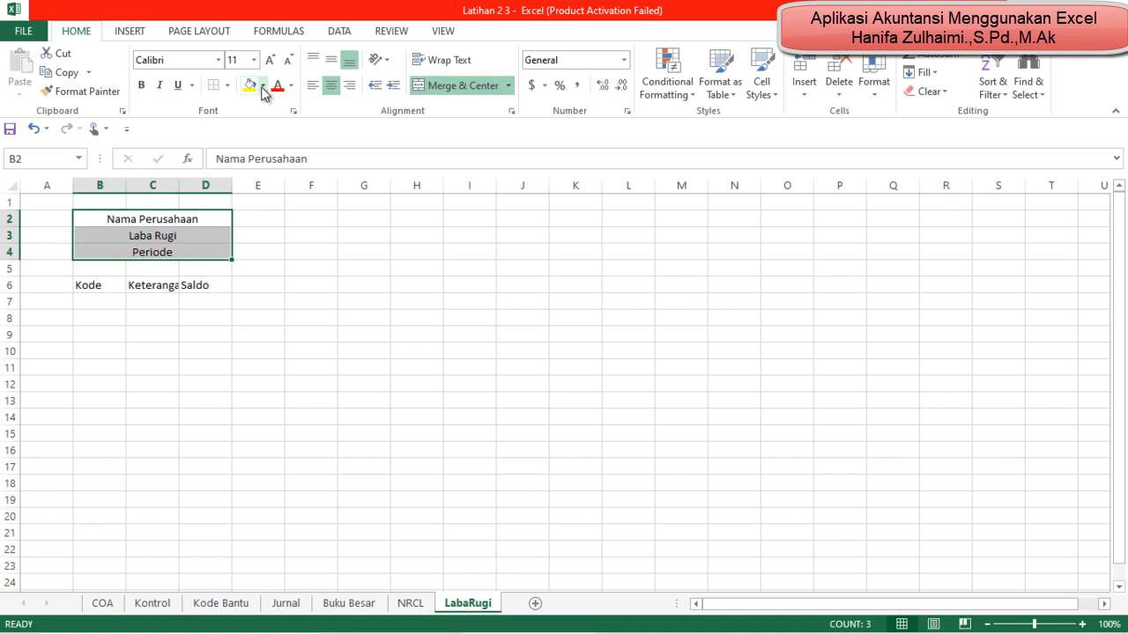
{"action": "left_click", "coordinate": [262, 86]}
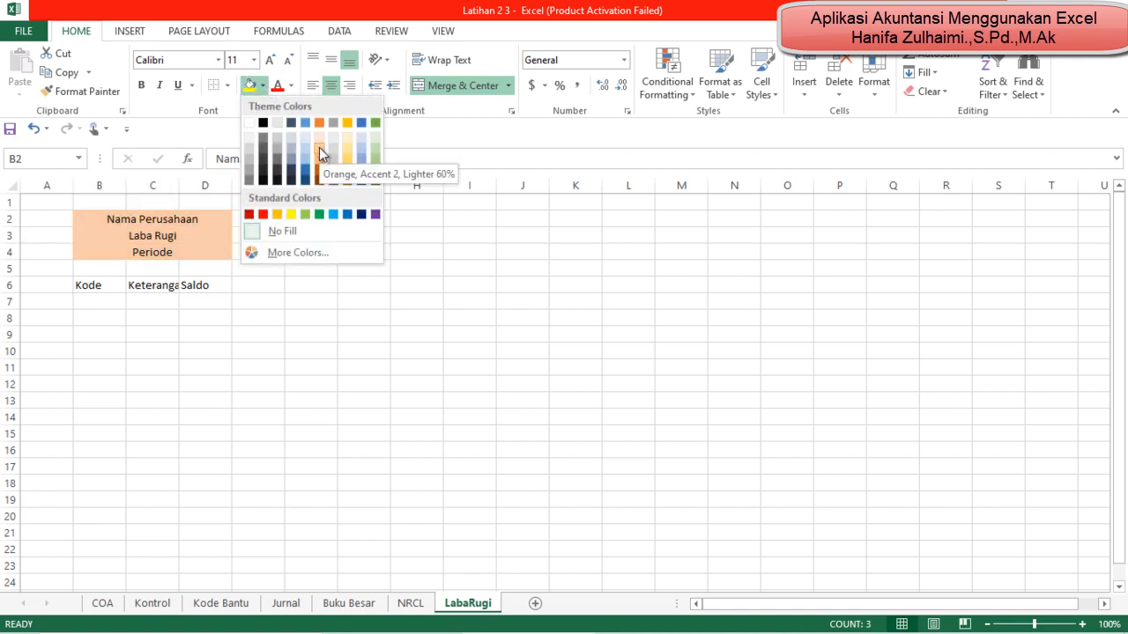
{"action": "left_click", "coordinate": [319, 147]}
{"action": "left_click", "coordinate": [226, 86]}
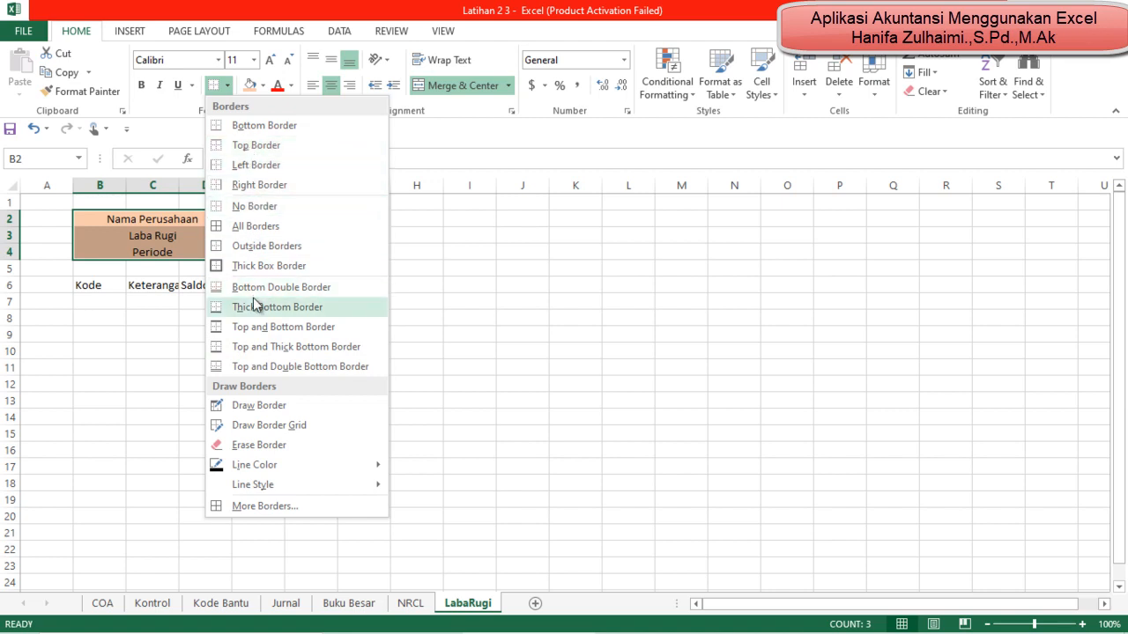
{"action": "left_click", "coordinate": [259, 326]}
{"action": "left_click", "coordinate": [376, 353]}
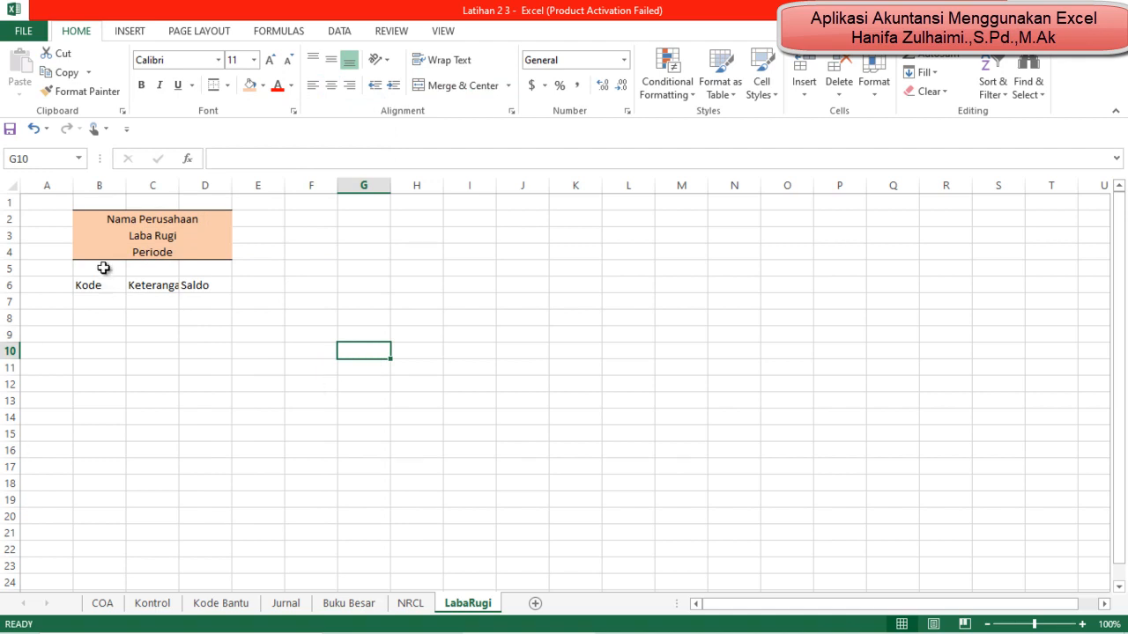
Step: Widen columns B, C and D, making the Keterangan column the widest and the Saldo column the narrowest
{"action": "left_click_drag", "start_coordinate": [179, 184], "coordinate": [318, 196]}
{"action": "left_click_drag", "start_coordinate": [125, 185], "coordinate": [221, 186]}
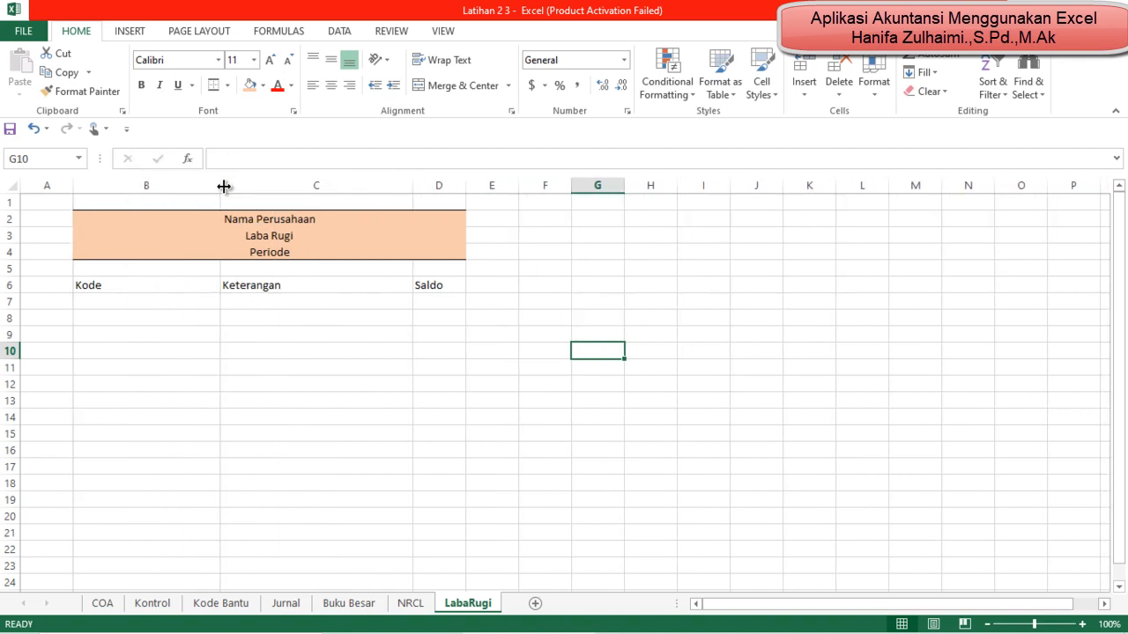
{"action": "left_click_drag", "start_coordinate": [465, 185], "coordinate": [524, 189]}
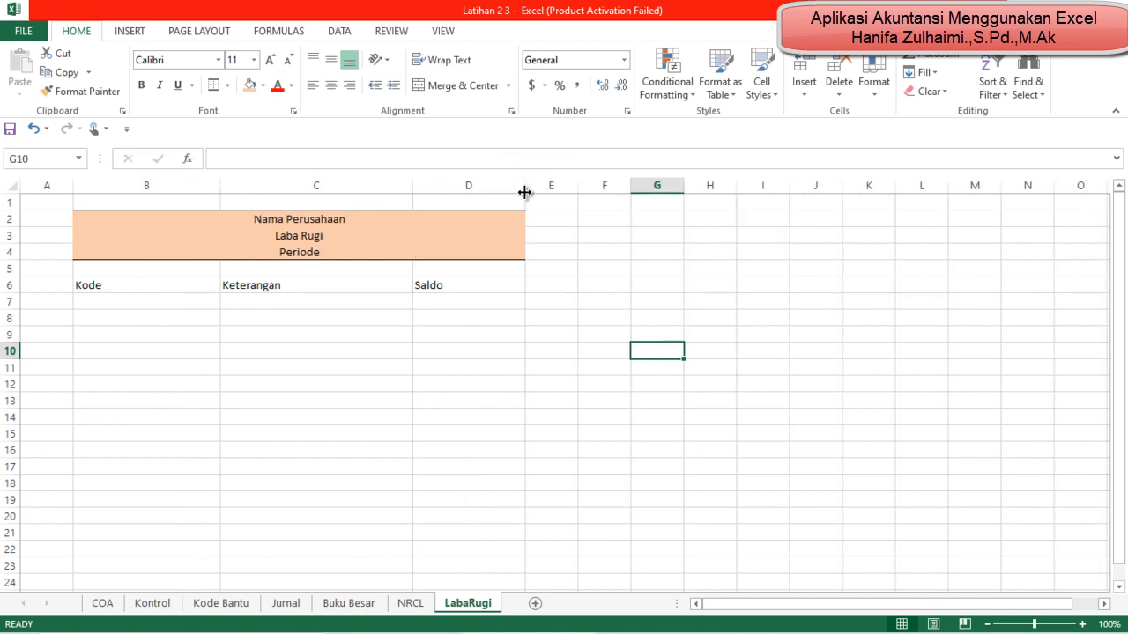
Step: Make the headers in B6:D6 bold, with Kode and Keterangan left-aligned and Saldo centered
{"action": "left_click_drag", "start_coordinate": [110, 283], "coordinate": [116, 282]}
{"action": "key", "text": "ctrl+b"}
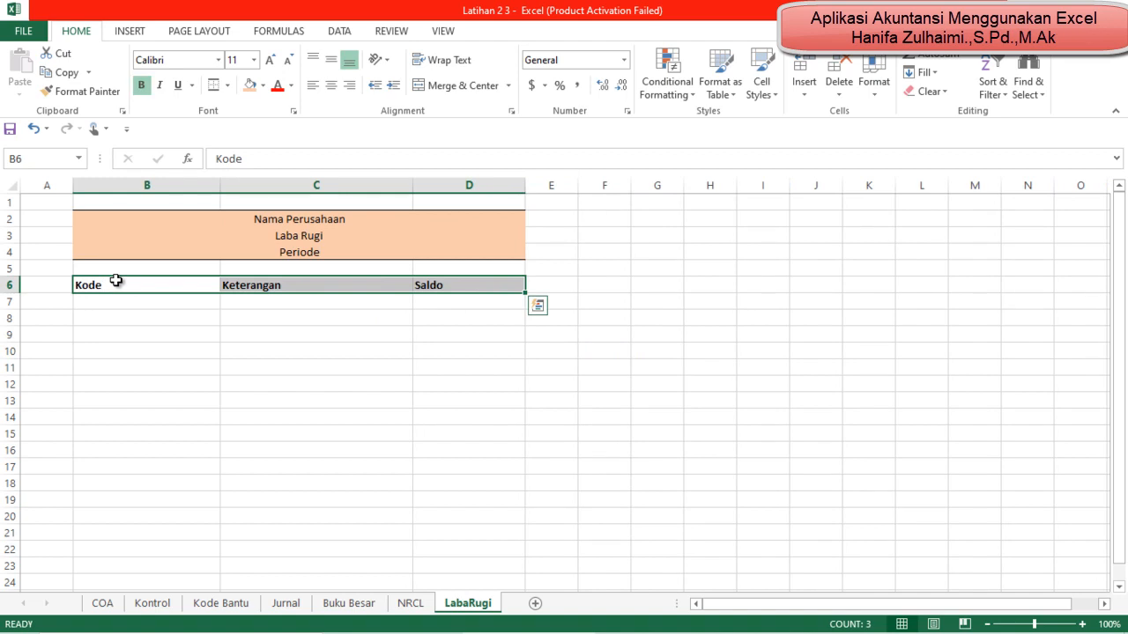
{"action": "left_click", "coordinate": [331, 87]}
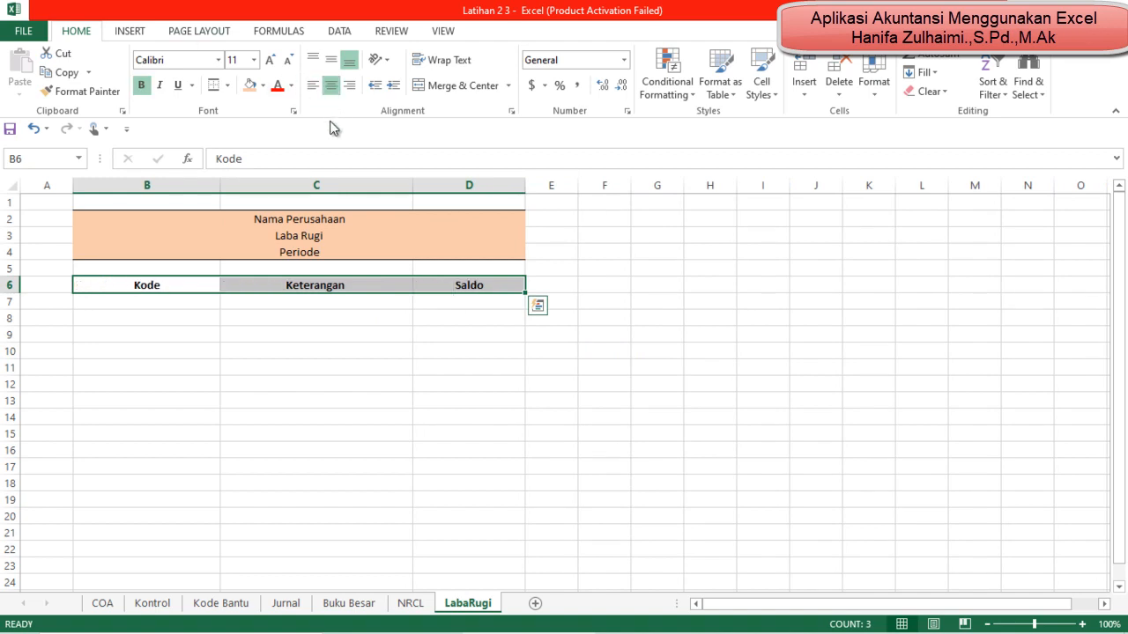
{"action": "left_click", "coordinate": [313, 86]}
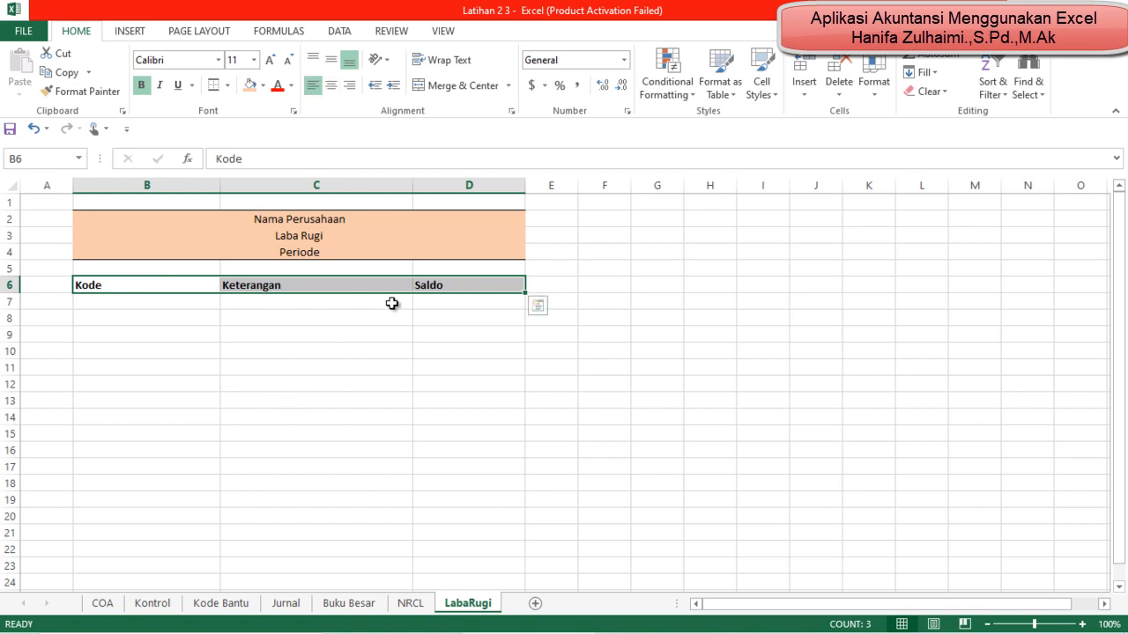
{"action": "left_click", "coordinate": [450, 281]}
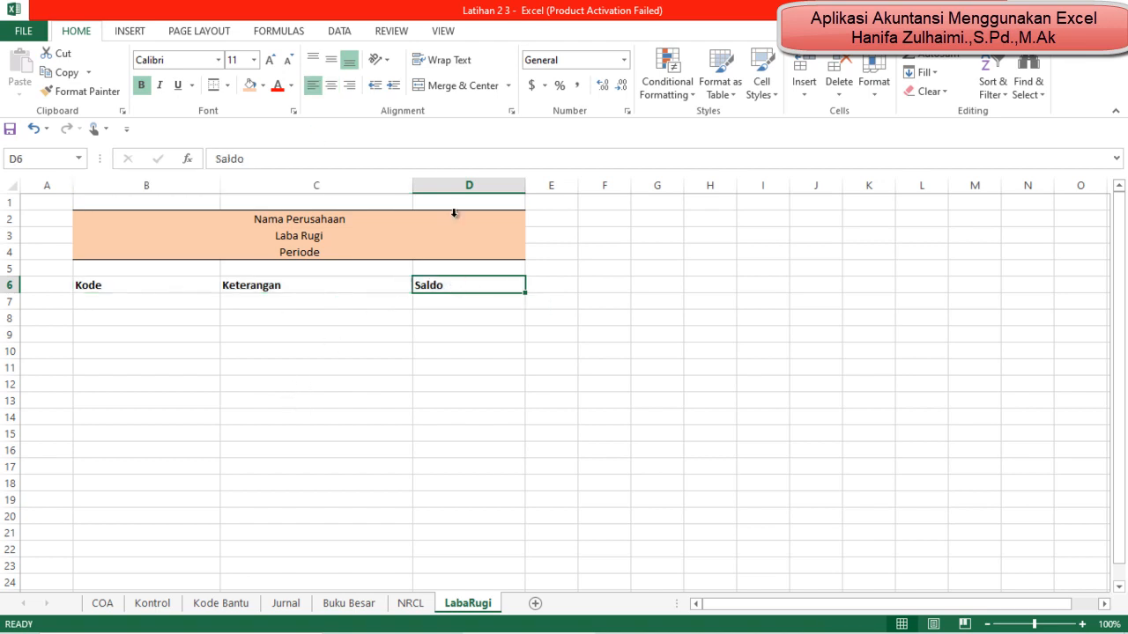
{"action": "left_click", "coordinate": [330, 85]}
Step: Fill the header row B6:D6 with the same light orange as the title block
{"action": "left_click_drag", "start_coordinate": [191, 288], "coordinate": [467, 287]}
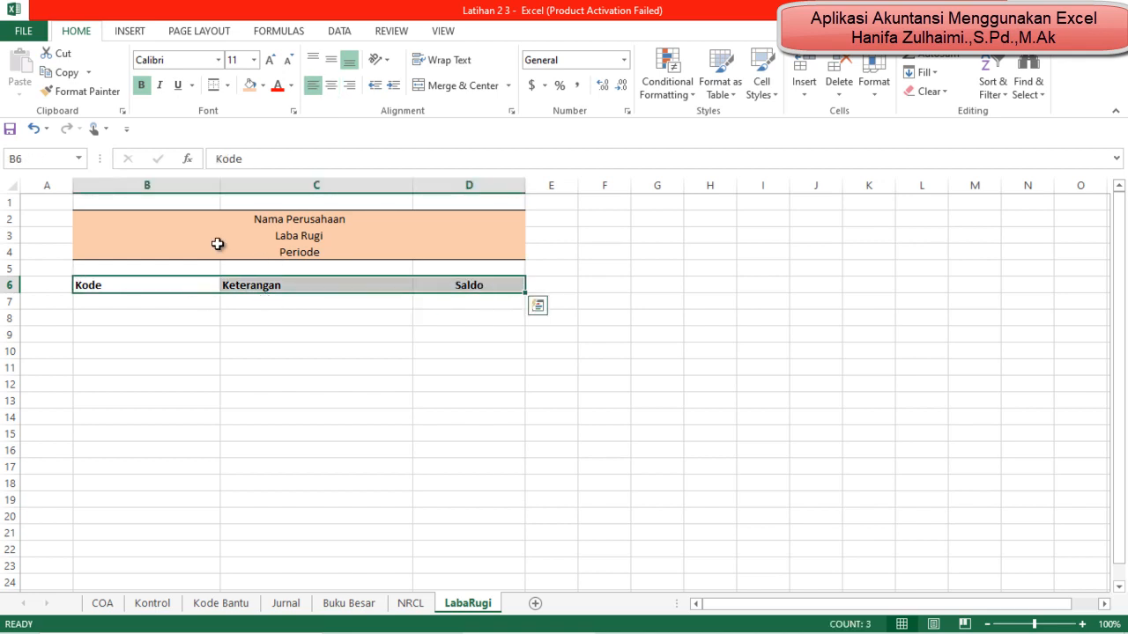
{"action": "left_click", "coordinate": [250, 85]}
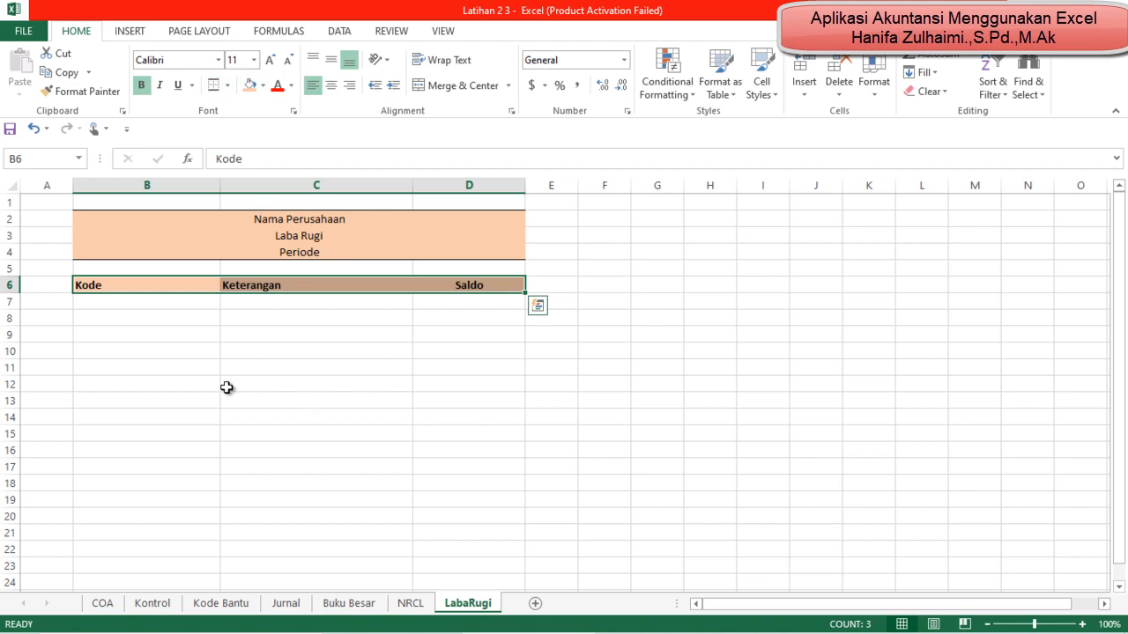
Step: Make the three title lines in B2:D4 bold
{"action": "left_click", "coordinate": [129, 305]}
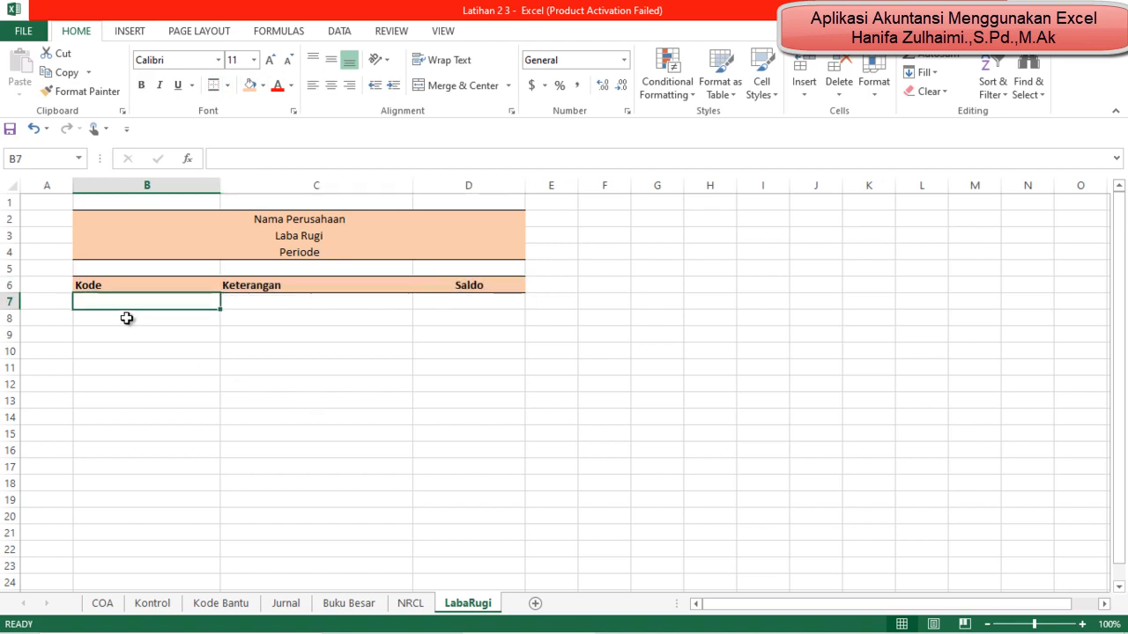
{"action": "left_click_drag", "start_coordinate": [225, 222], "coordinate": [244, 240]}
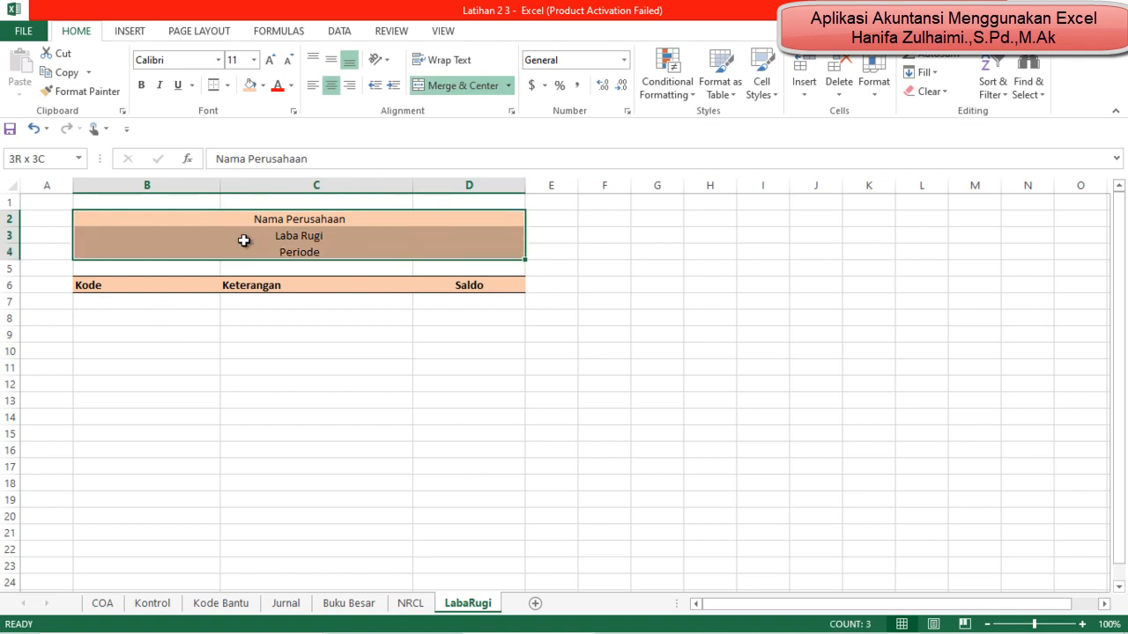
{"action": "key", "text": "ctrl+b"}
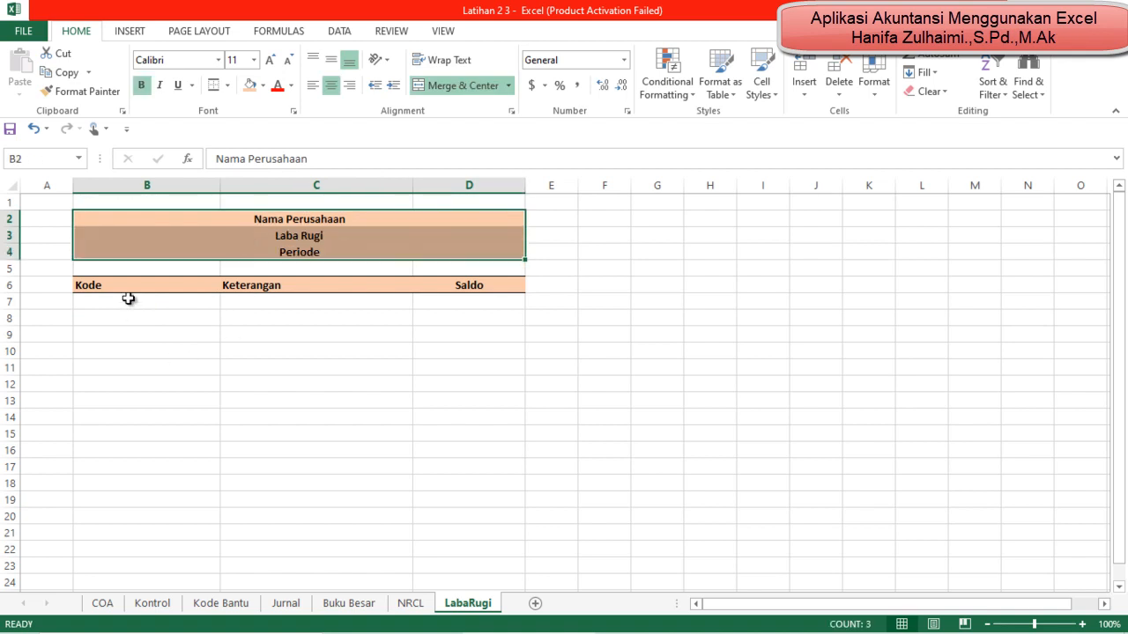
Step: Enter the section heading Pendapatan in B8 and make it bold
{"action": "left_click", "coordinate": [128, 302]}
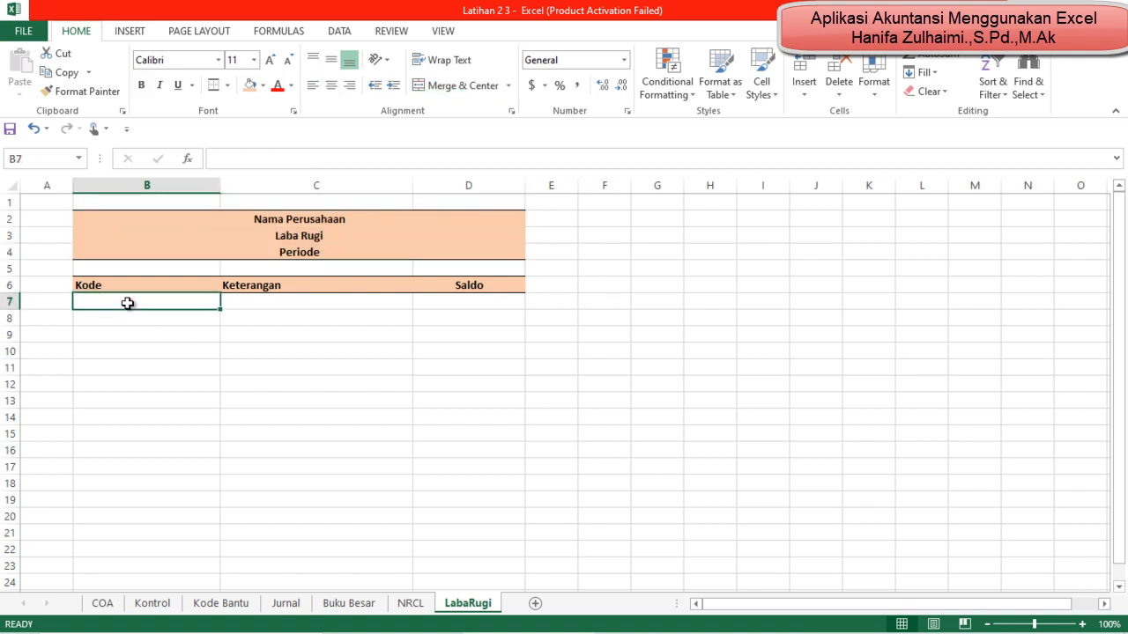
{"action": "key", "text": "Down"}
{"action": "type", "text": "Pen"}
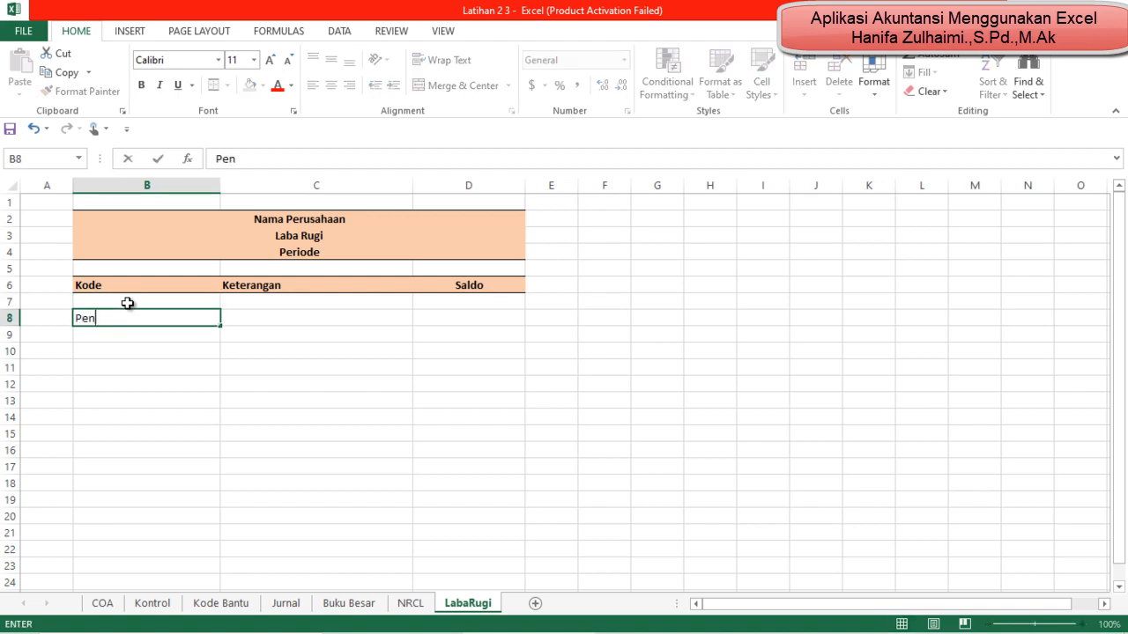
{"action": "type", "text": "dPapatan"}
{"action": "key", "text": "Return"}
{"action": "key", "text": "Down"}
{"action": "key", "text": "Up"}
{"action": "key", "text": "Up"}
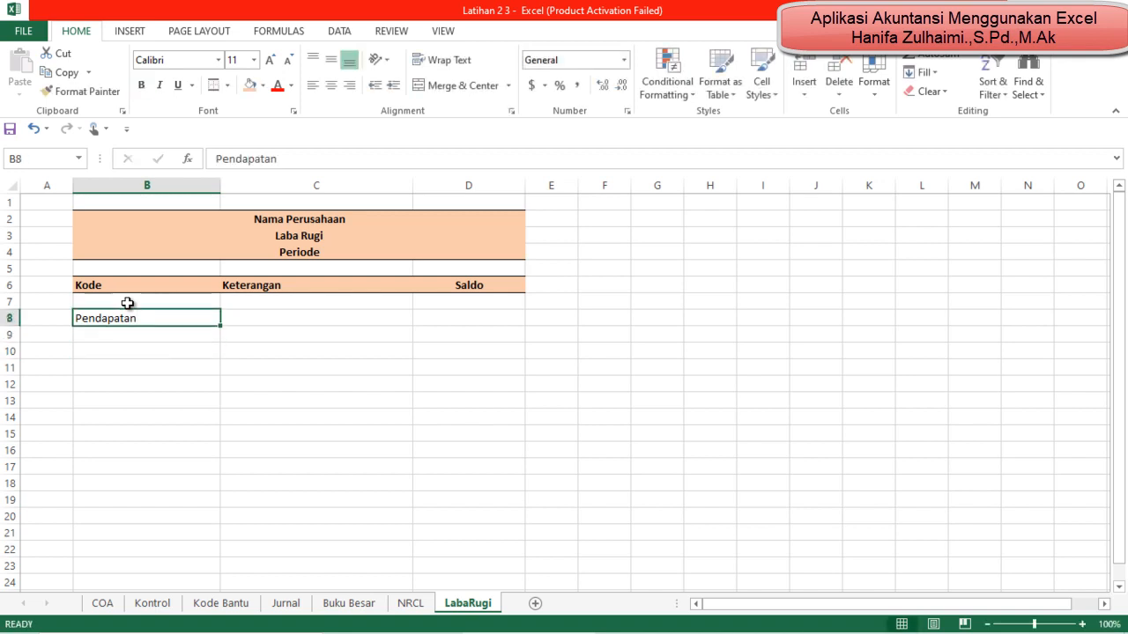
{"action": "key", "text": "ctrl+b"}
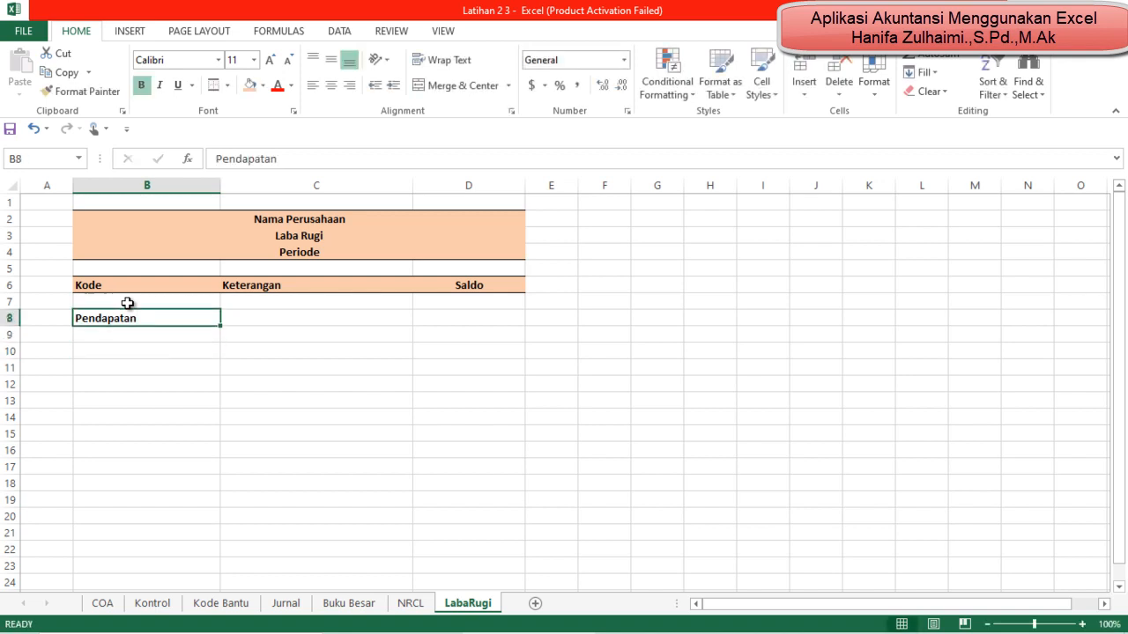
Step: Link B9 to the 4100000 | Pendapatan account code in cell B18 of the NRCL sheet
{"action": "key", "text": "Down"}
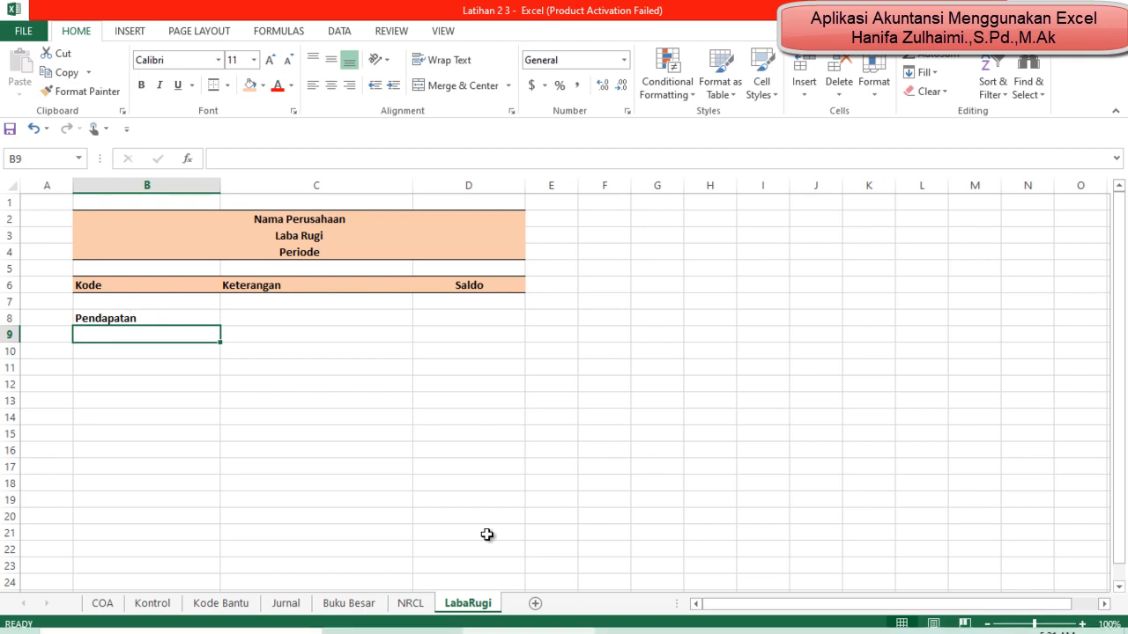
{"action": "left_click", "coordinate": [412, 605]}
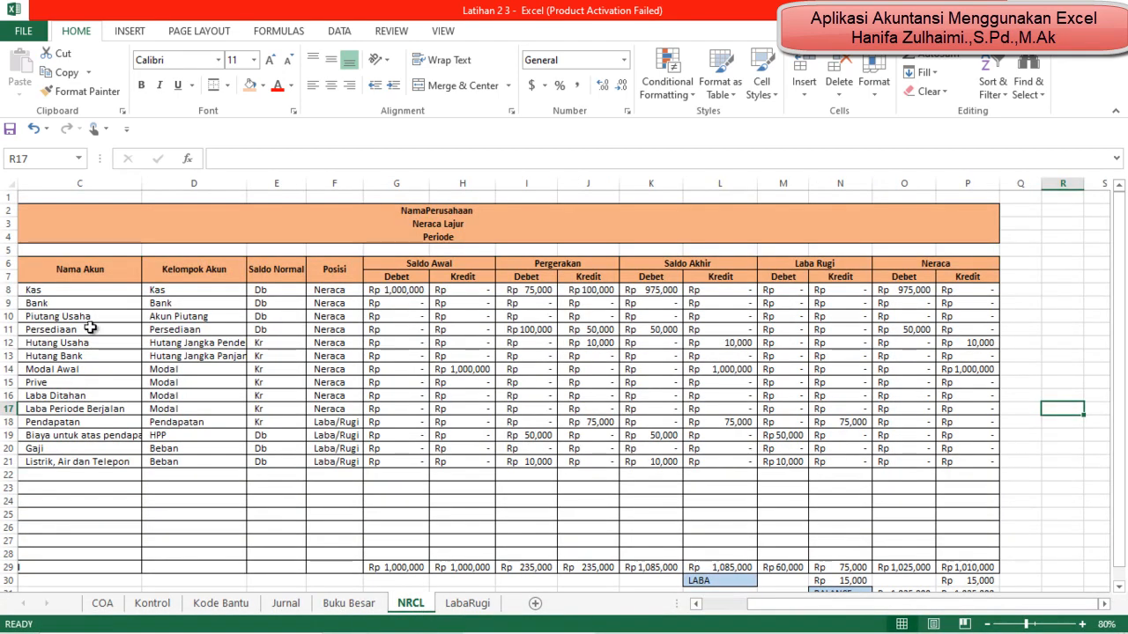
{"action": "left_click_drag", "start_coordinate": [842, 611], "coordinate": [797, 610]}
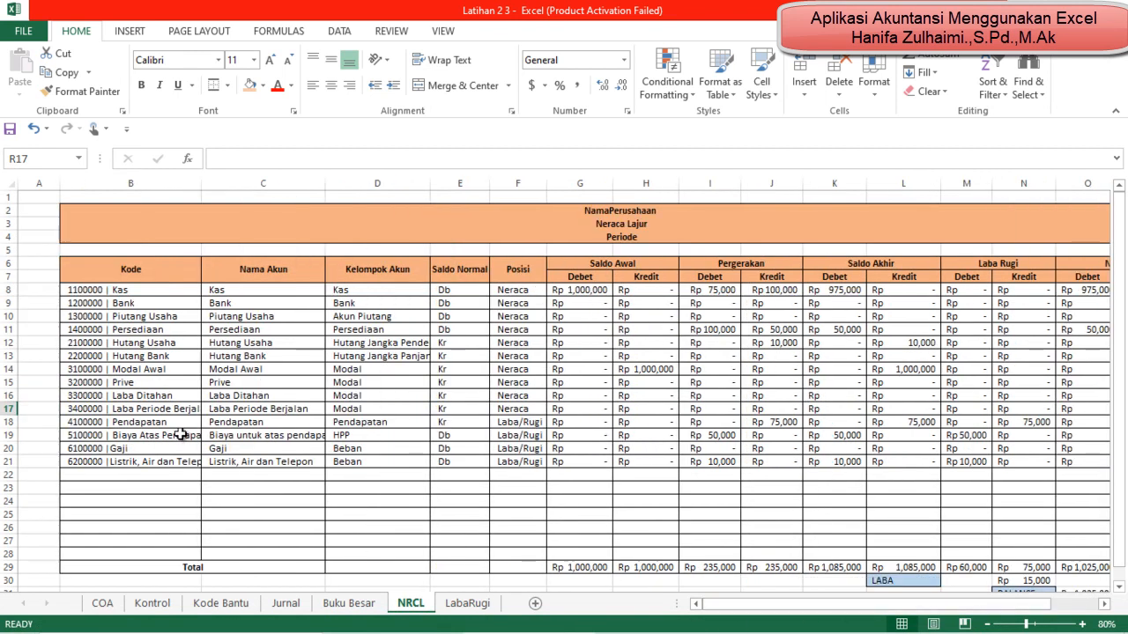
{"action": "left_click", "coordinate": [163, 421]}
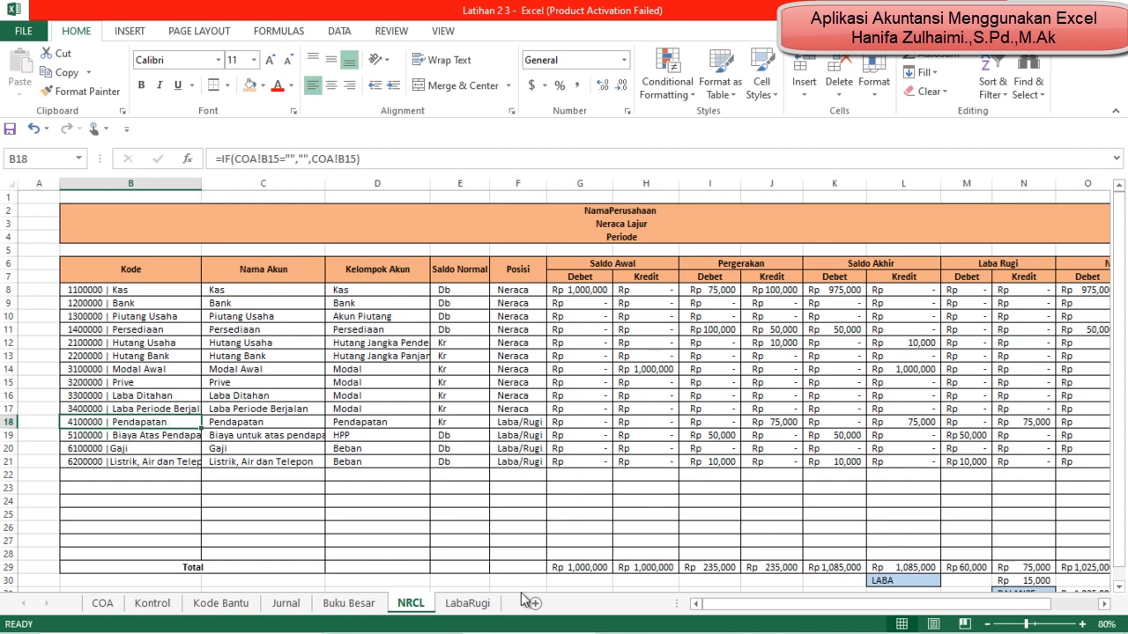
{"action": "left_click", "coordinate": [474, 604]}
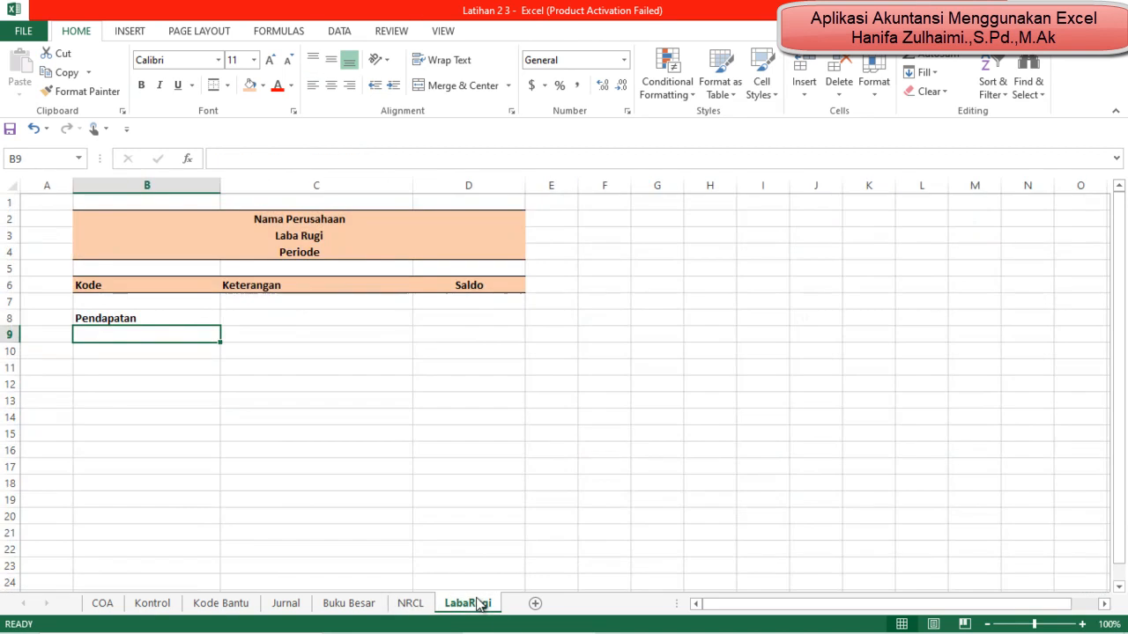
{"action": "left_click", "coordinate": [425, 606]}
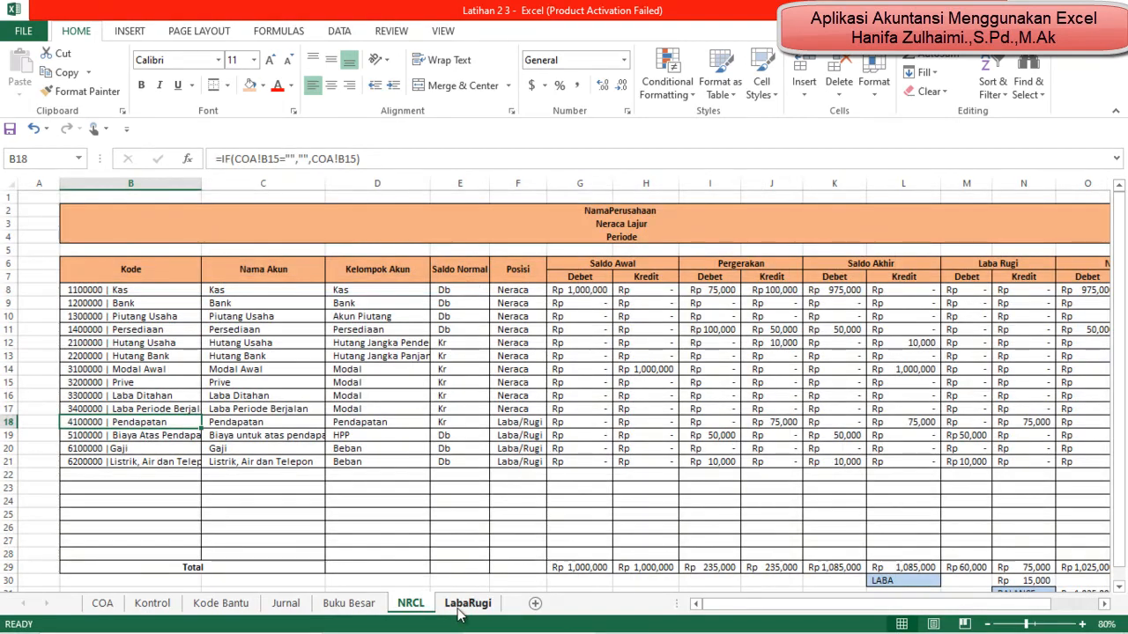
{"action": "left_click", "coordinate": [461, 606]}
{"action": "type", "text": "="}
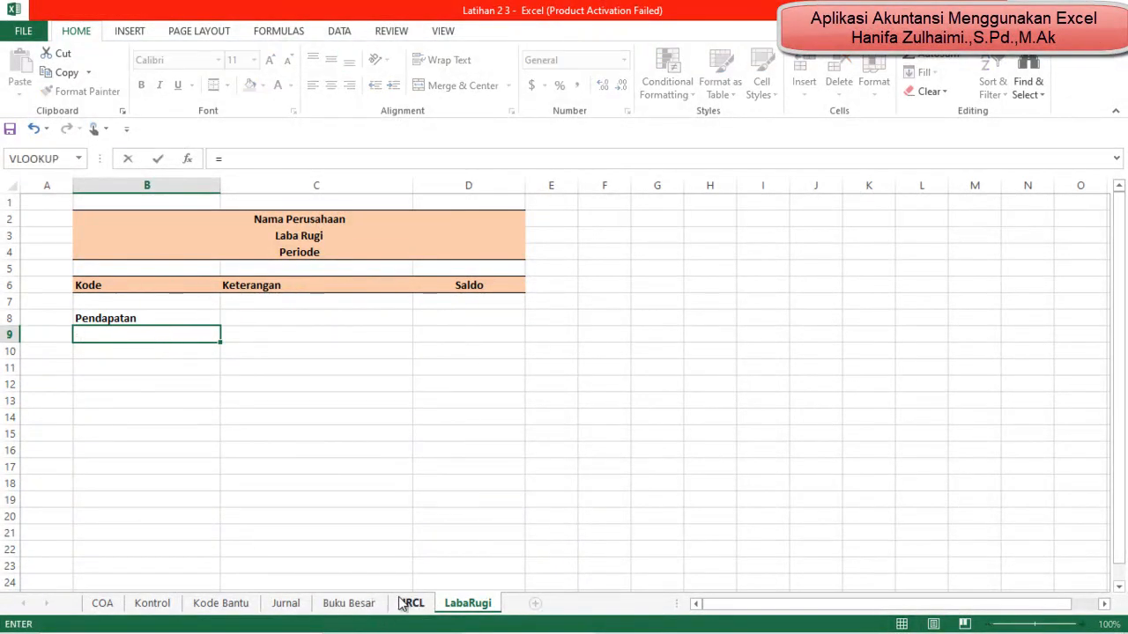
{"action": "left_click", "coordinate": [407, 603]}
{"action": "left_click", "coordinate": [160, 421]}
{"action": "key", "text": "Return"}
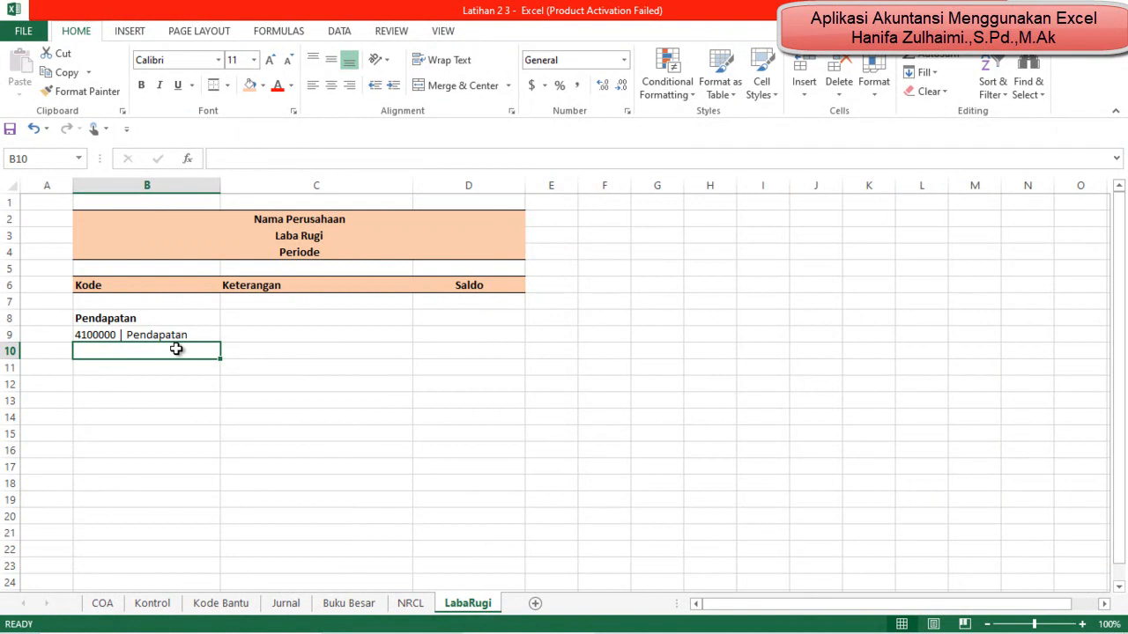
Step: Enter the label Total Pendapatan in B11 and make it bold
{"action": "left_click", "coordinate": [104, 368]}
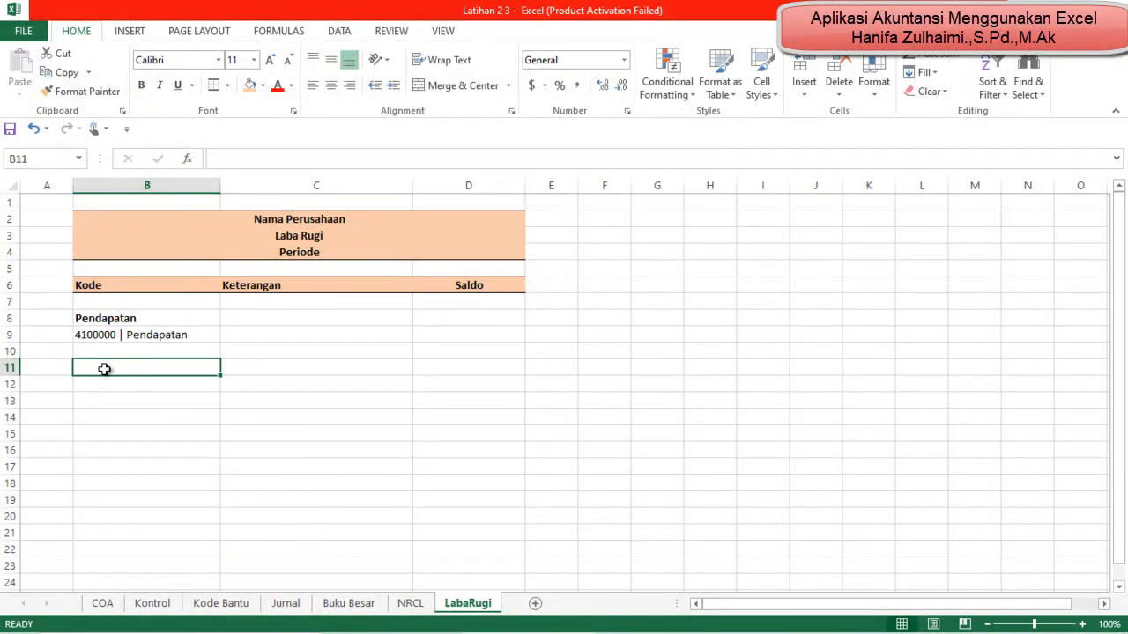
{"action": "type", "text": "Total "}
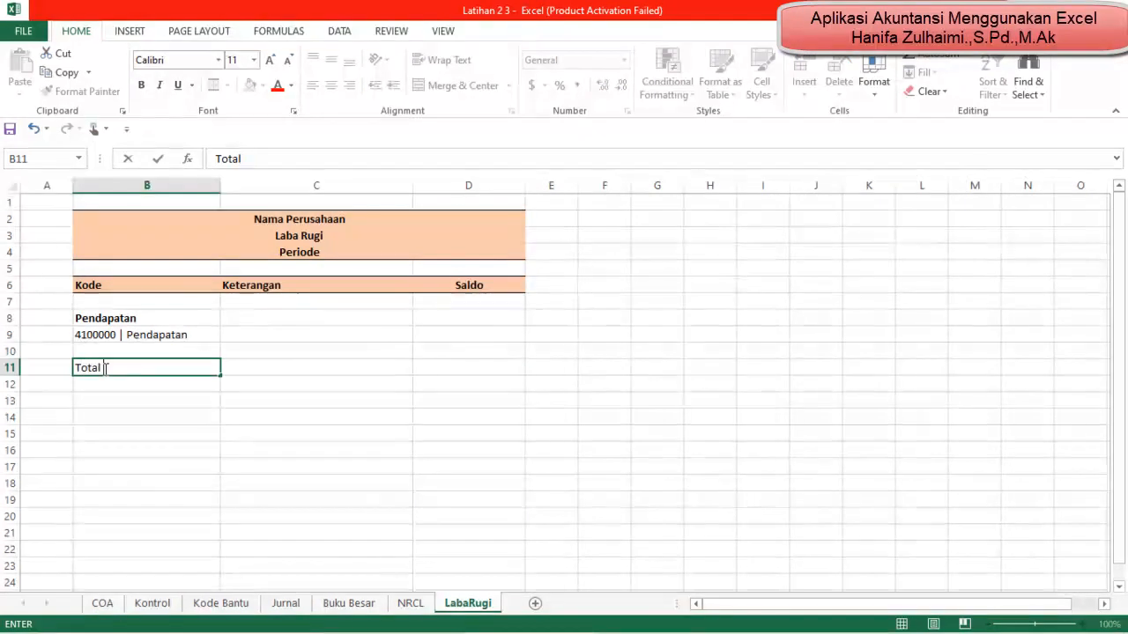
{"action": "type", "text": "Pendapatan"}
{"action": "key", "text": "Return"}
{"action": "left_click", "coordinate": [105, 369]}
{"action": "key", "text": "ctrl+b"}
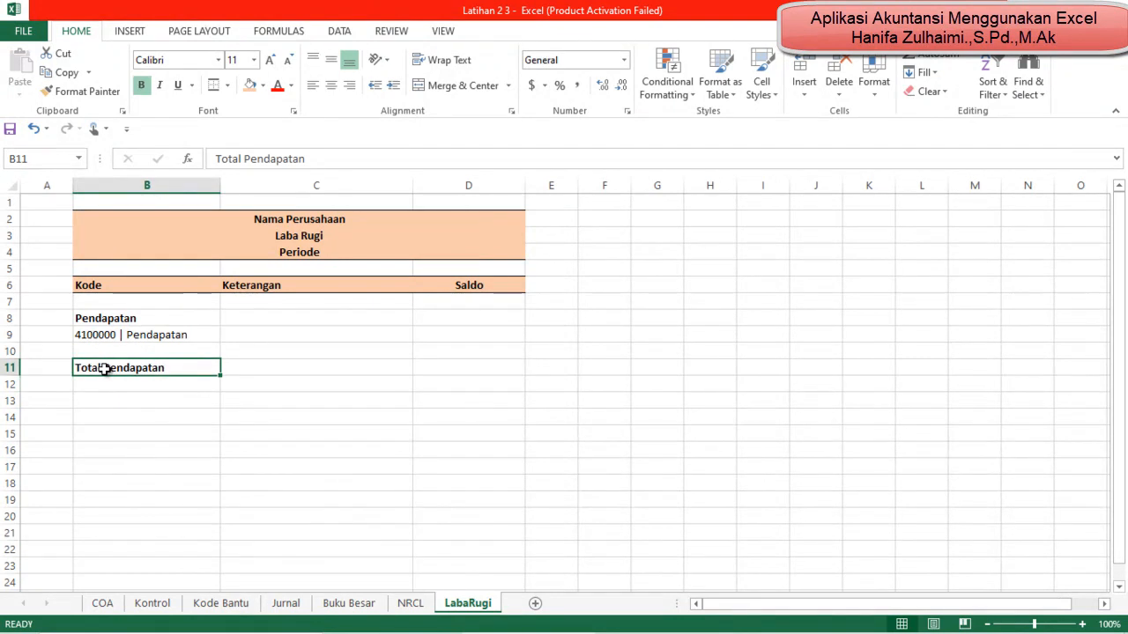
Step: Enter the section heading Biaya Atas Pendapatan in B13 and make it bold
{"action": "key", "text": "Down"}
{"action": "key", "text": "Down"}
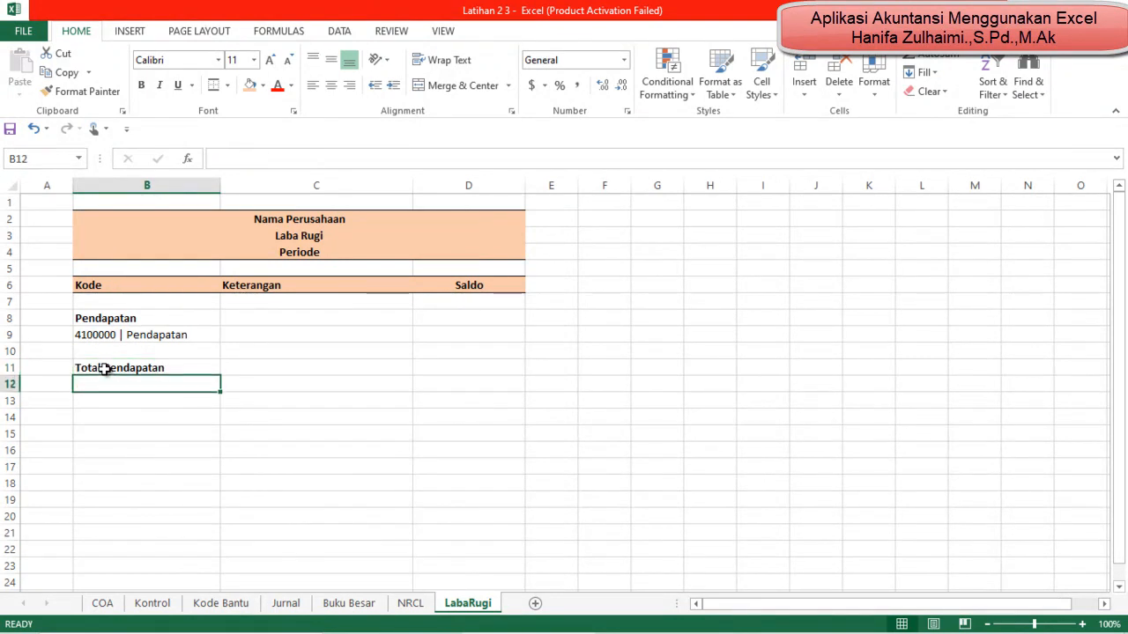
{"action": "type", "text": "Bi"}
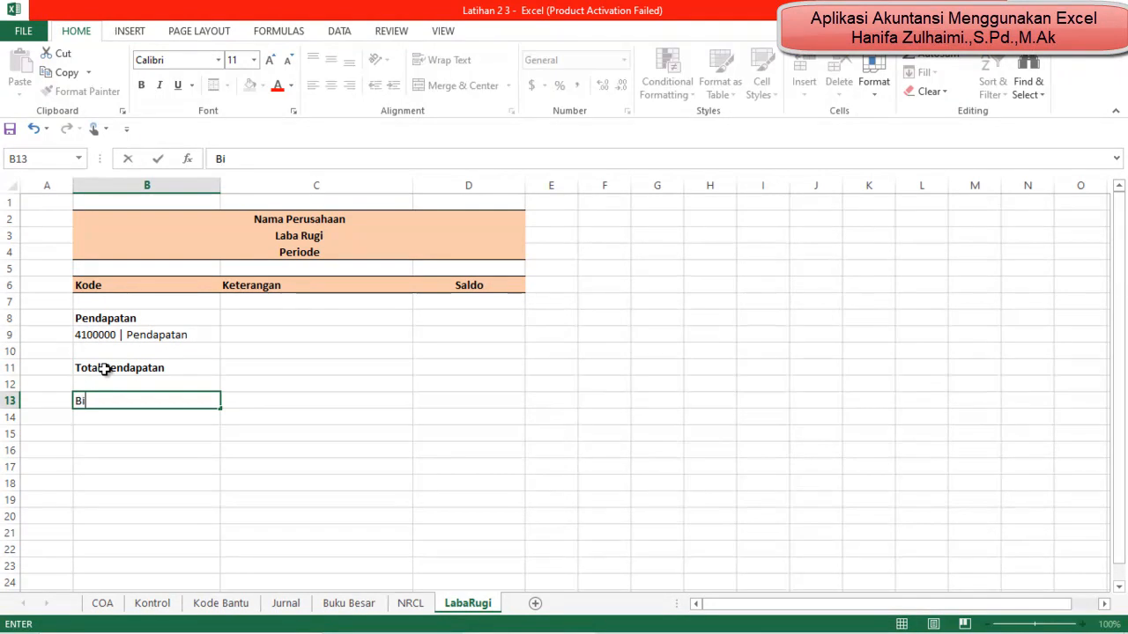
{"action": "type", "text": "aya Atas Pedapatan"}
{"action": "key", "text": "BackSpace"}
{"action": "key", "text": "BackSpace"}
{"action": "key", "text": "BackSpace"}
{"action": "key", "text": "BackSpace"}
{"action": "key", "text": "BackSpace"}
{"action": "type", "text": "mndapat"}
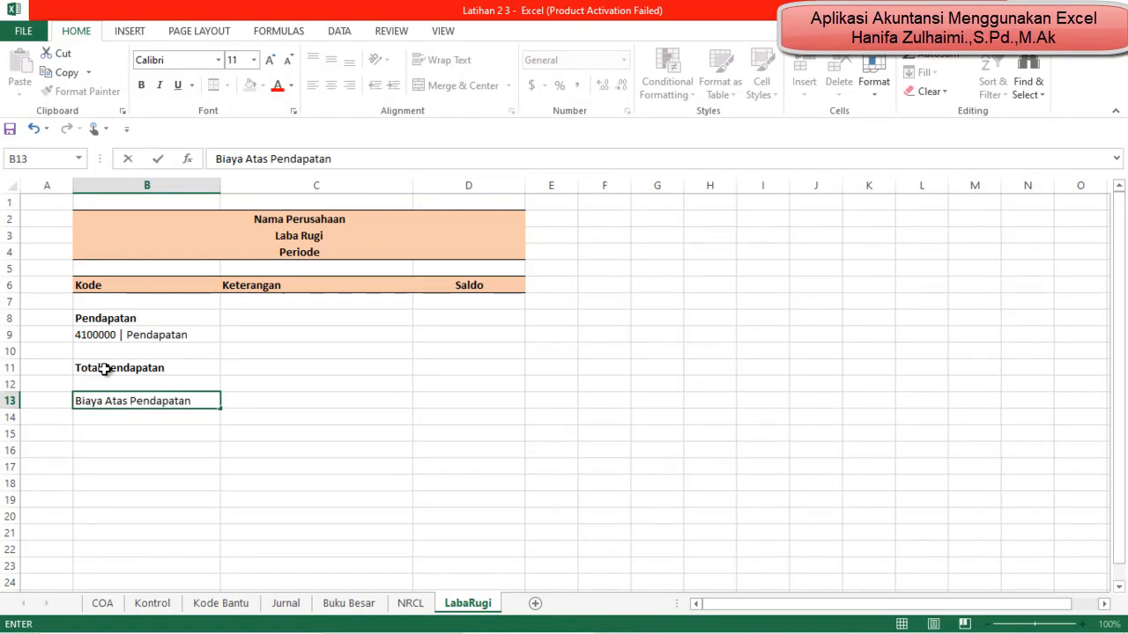
{"action": "key", "text": "Return"}
{"action": "key", "text": "Up"}
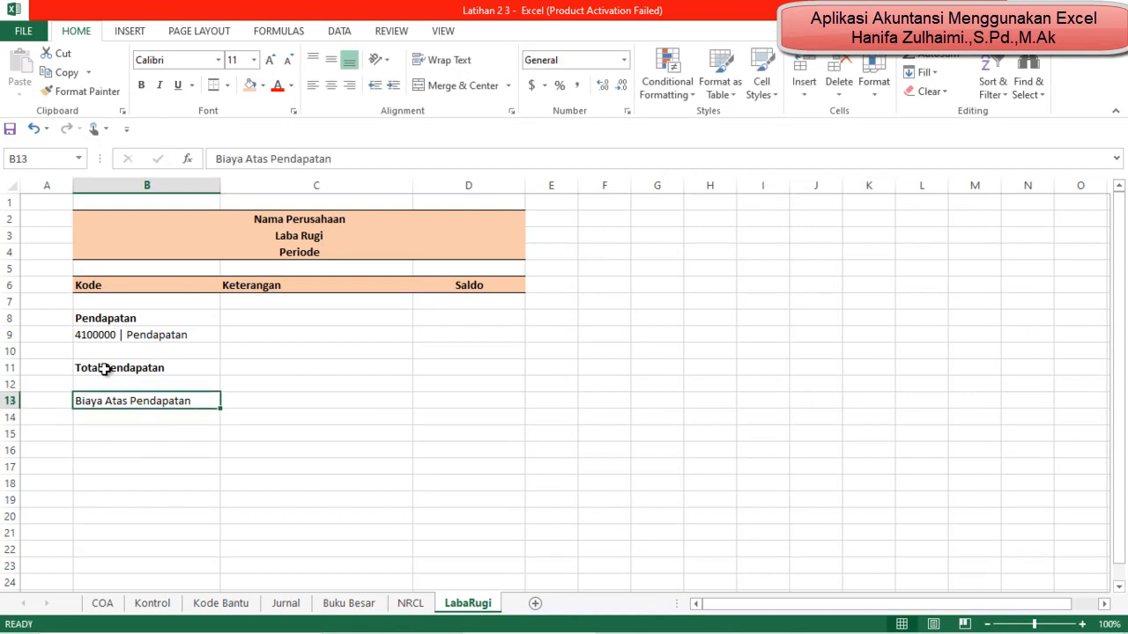
{"action": "key", "text": "ctrl+b"}
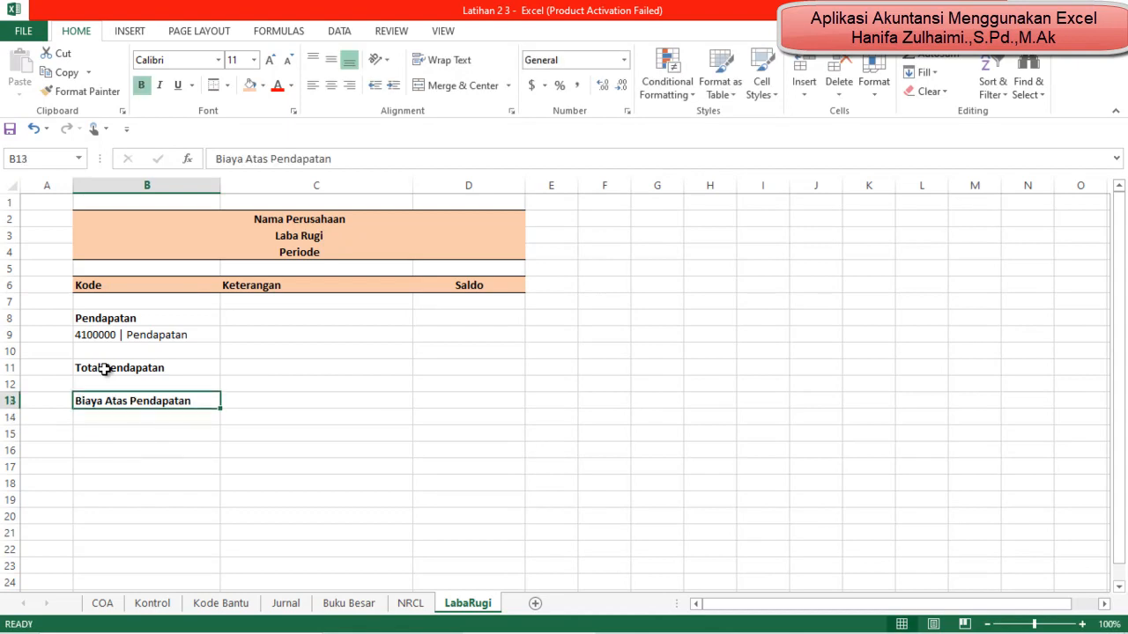
Step: Link B14 to the 5100000 | Biaya Atas Pendapatan code in NRCL cell B19 and widen column B to fit it
{"action": "key", "text": "Down"}
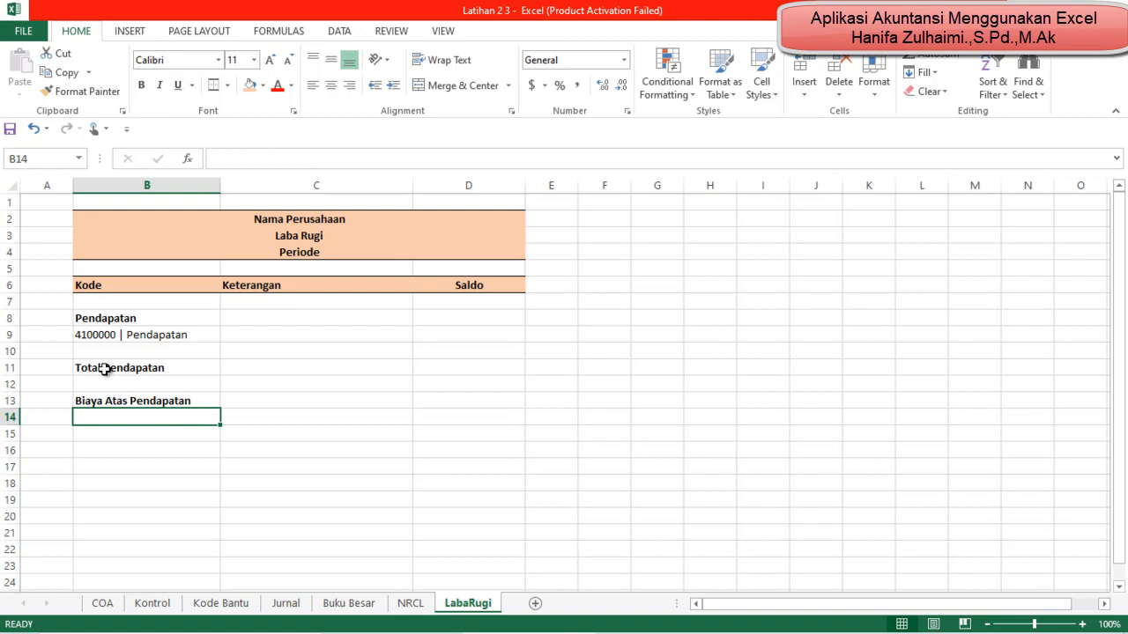
{"action": "left_click", "coordinate": [410, 604]}
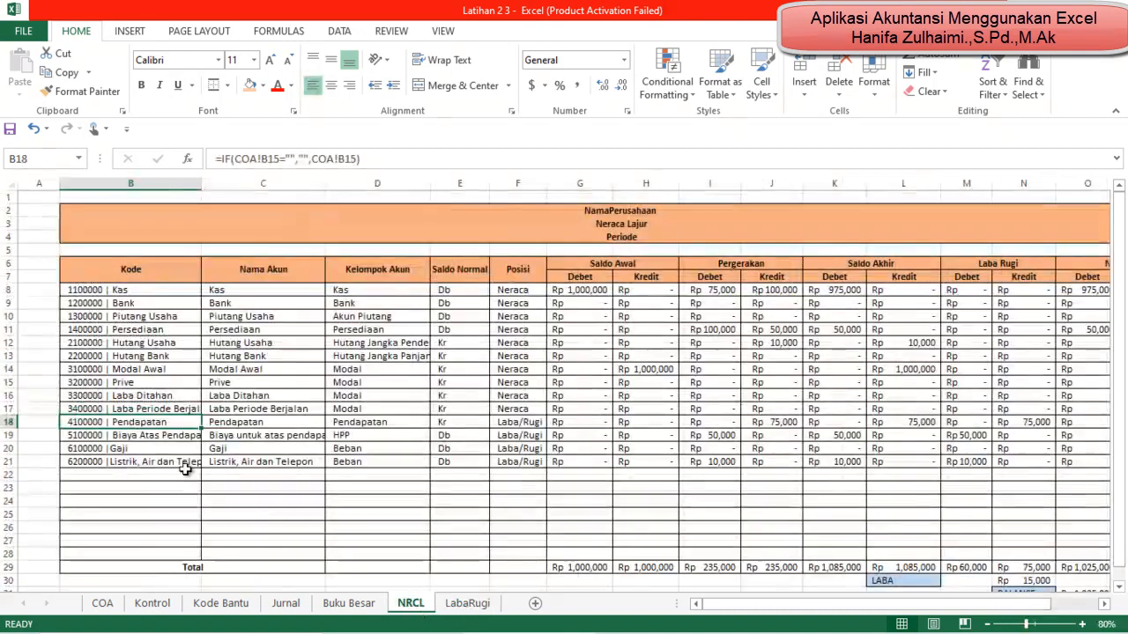
{"action": "left_click", "coordinate": [157, 437]}
{"action": "left_click", "coordinate": [470, 606]}
{"action": "type", "text": "="}
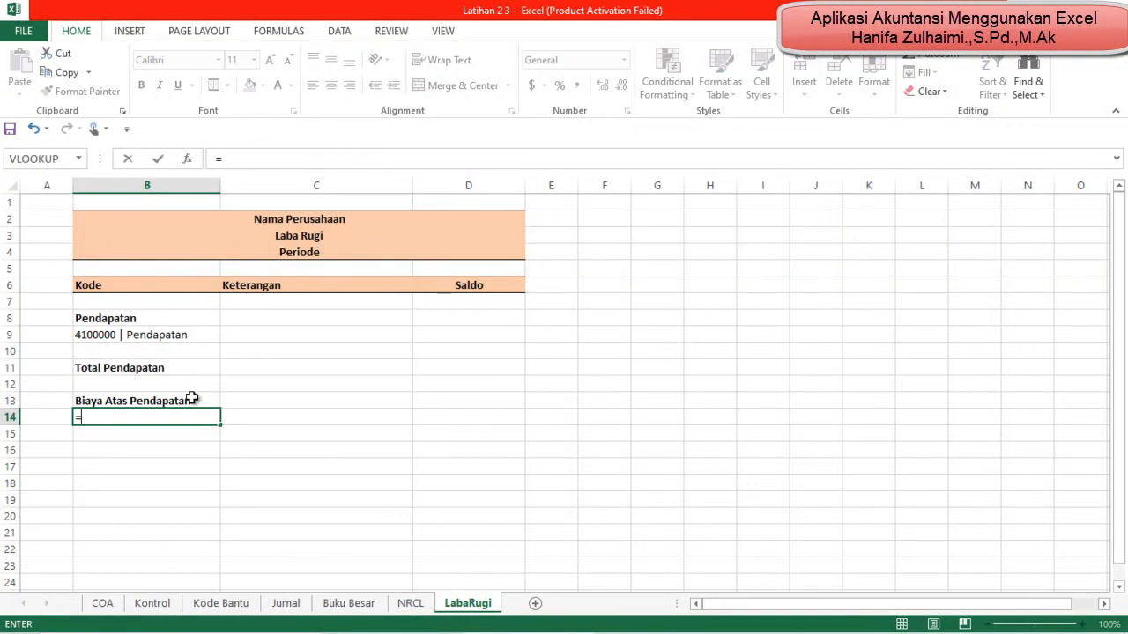
{"action": "left_click", "coordinate": [411, 603]}
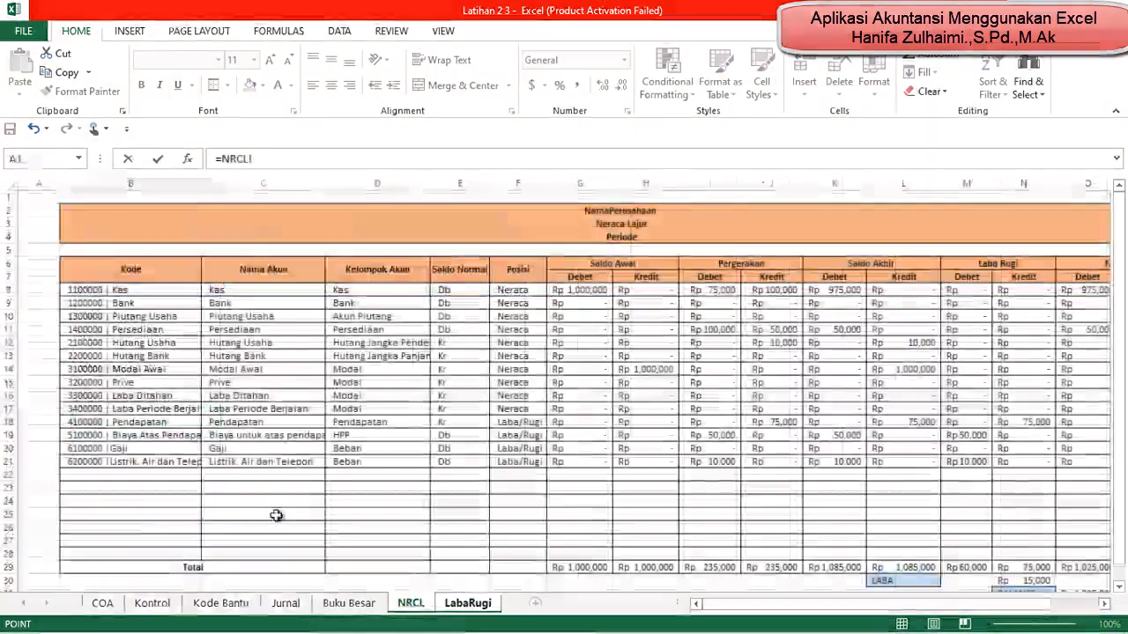
{"action": "left_click", "coordinate": [154, 435]}
{"action": "key", "text": "Return"}
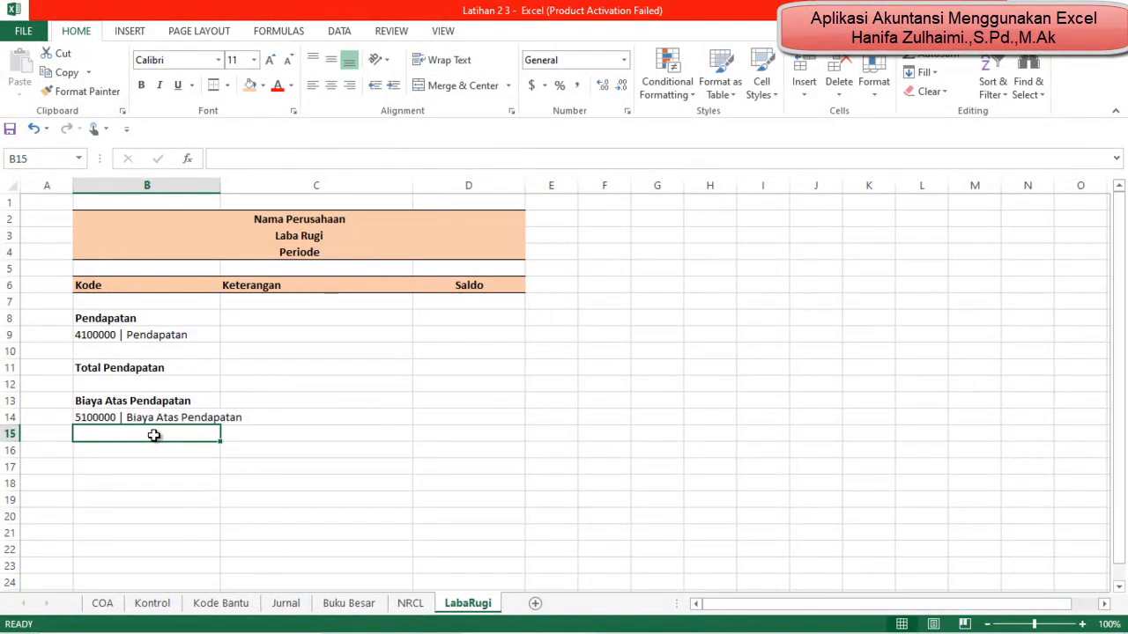
{"action": "left_click_drag", "start_coordinate": [222, 185], "coordinate": [249, 185]}
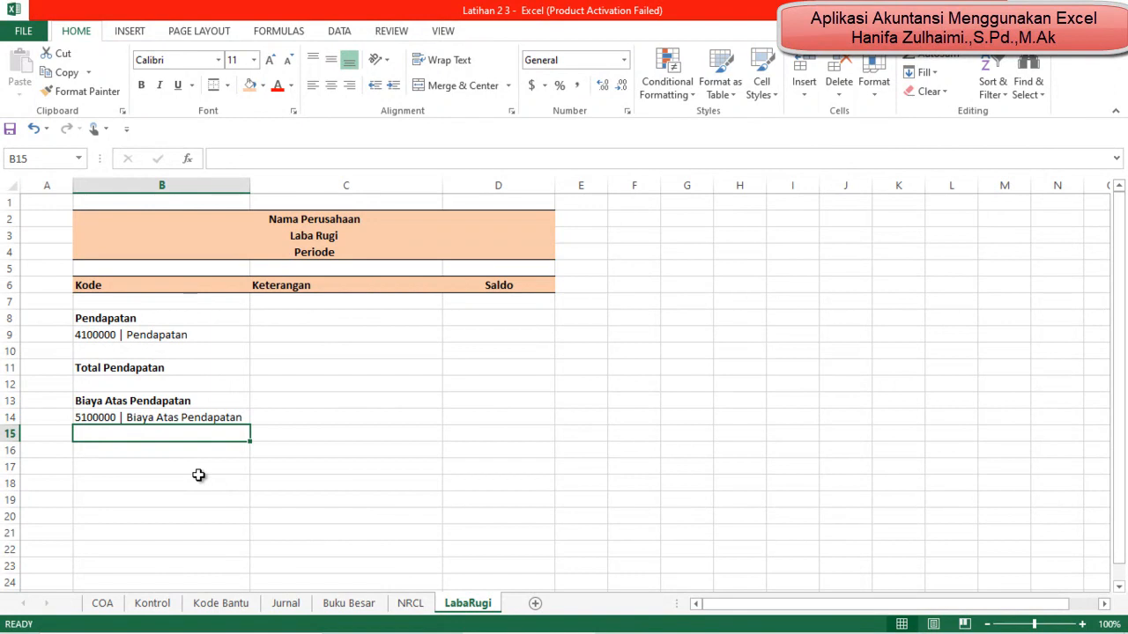
Step: Enter the label Total Biaya Atas Pendapatan in B16 and make it bold
{"action": "left_click", "coordinate": [147, 449]}
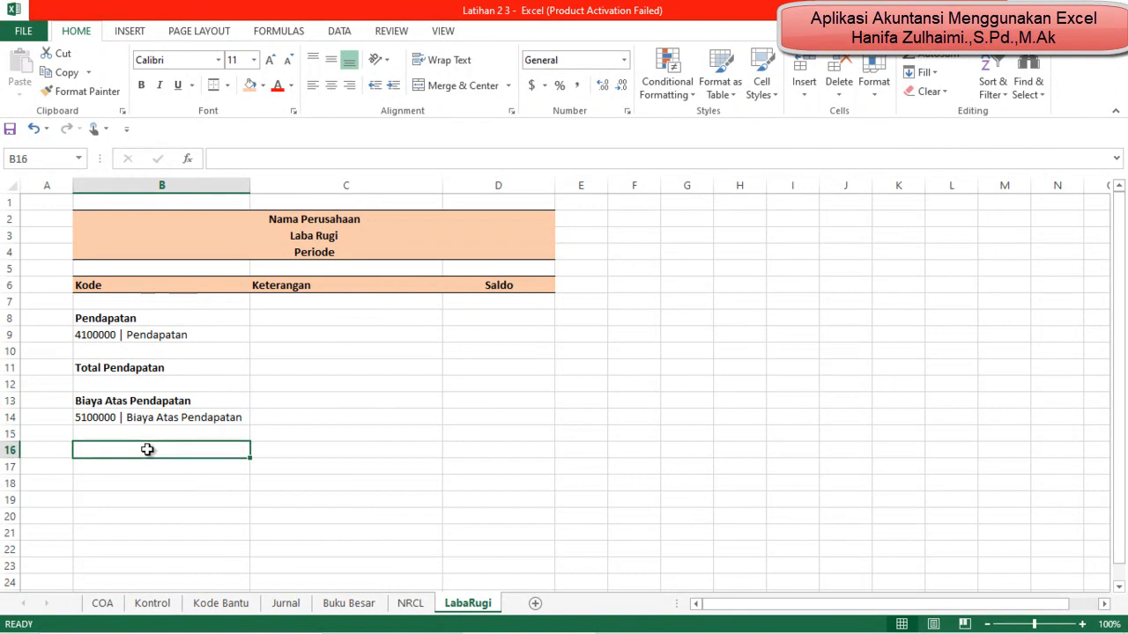
{"action": "type", "text": "Total At"}
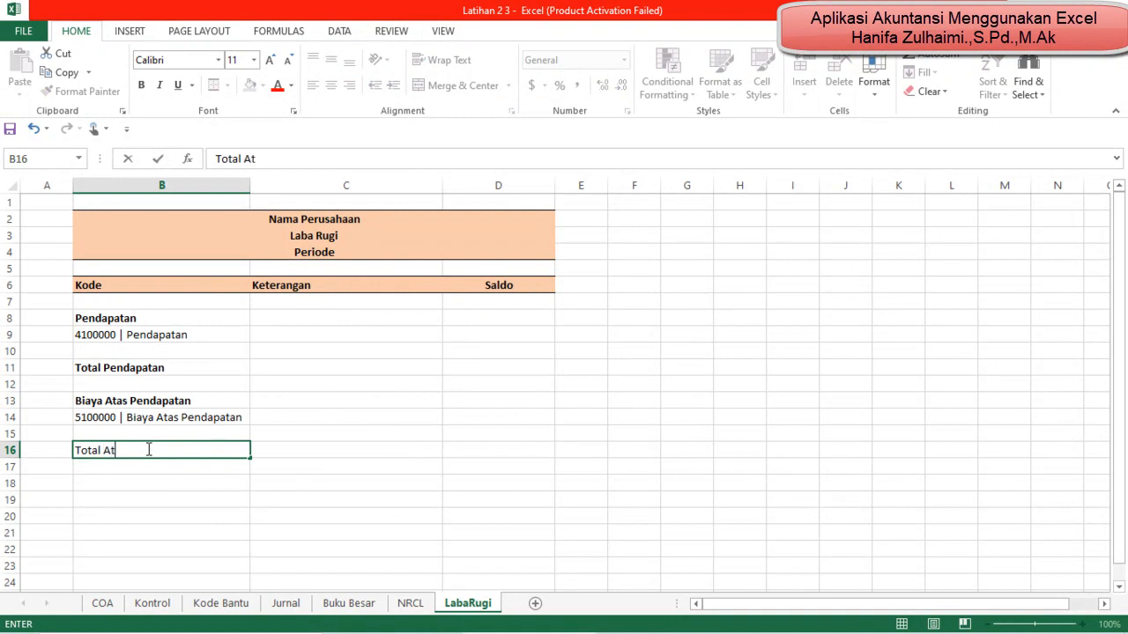
{"action": "key", "text": "BackSpace"}
{"action": "key", "text": "BackSpace"}
{"action": "type", "text": "Biay"}
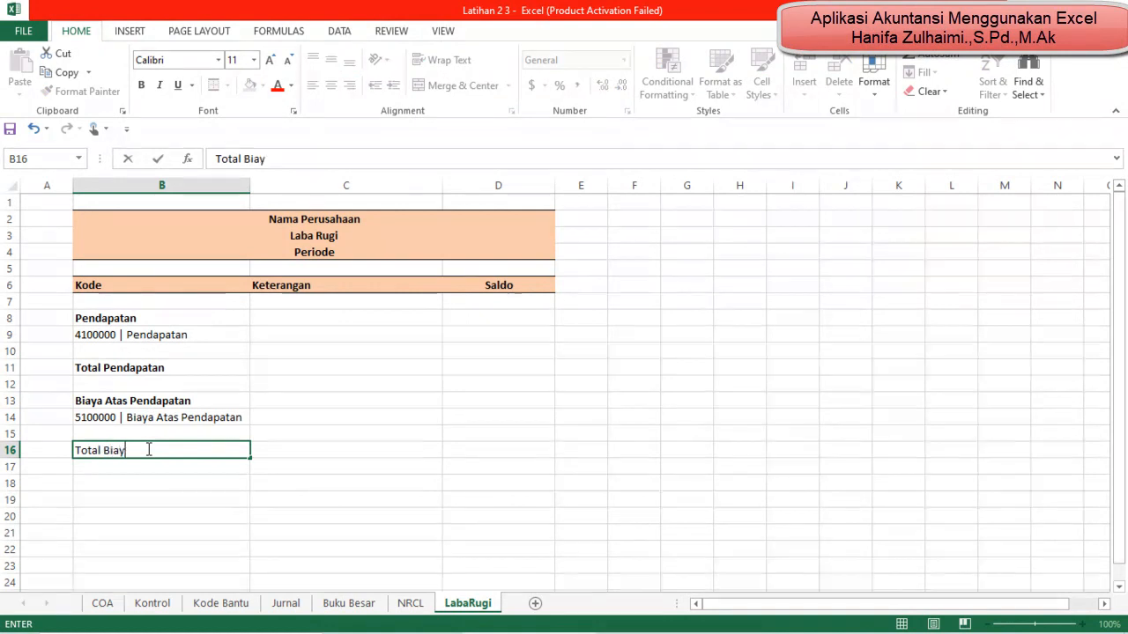
{"action": "type", "text": "a Atas Pendapatan"}
{"action": "key", "text": "Return"}
{"action": "left_click", "coordinate": [147, 449]}
{"action": "key", "text": "ctrl+b"}
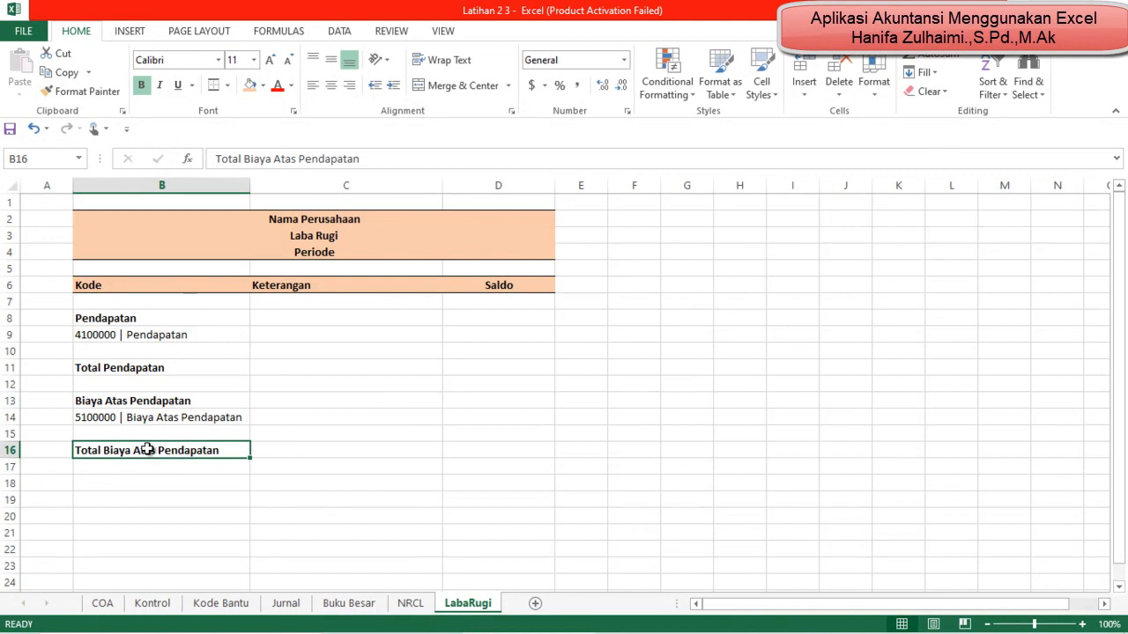
Step: Enter the label Laba Kotor in B17 and make it bold
{"action": "key", "text": "Down"}
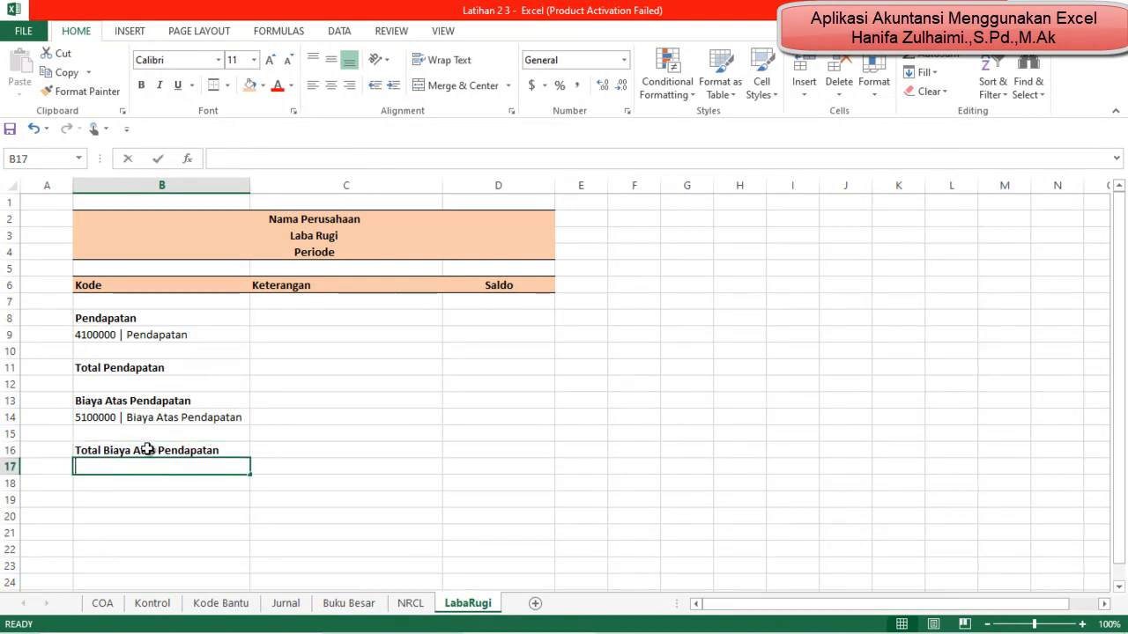
{"action": "type", "text": "Laba Koto"}
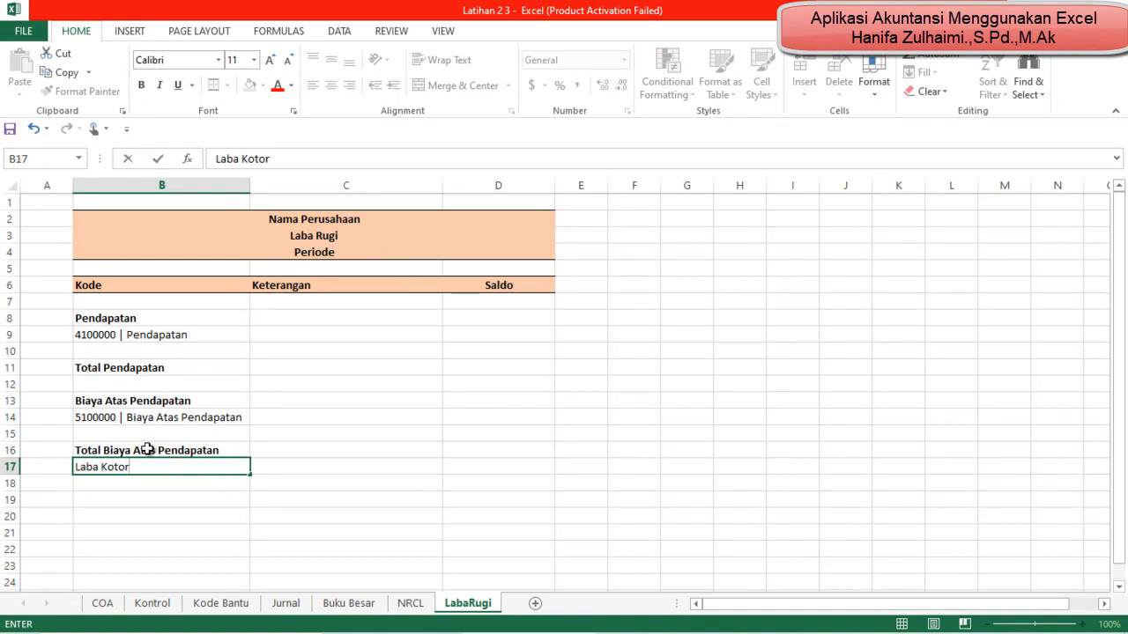
{"action": "type", "text": "r"}
{"action": "key", "text": "Return"}
{"action": "key", "text": "Up"}
{"action": "key", "text": "ctrl+b"}
Step: Apply the light orange fill and top and bottom borders to the Total Biaya Atas Pendapatan and Laba Kotor rows, B16:D17
{"action": "left_click", "coordinate": [147, 449]}
{"action": "key", "text": "shift+Down"}
{"action": "key", "text": "shift+Right"}
{"action": "key", "text": "shift+Right"}
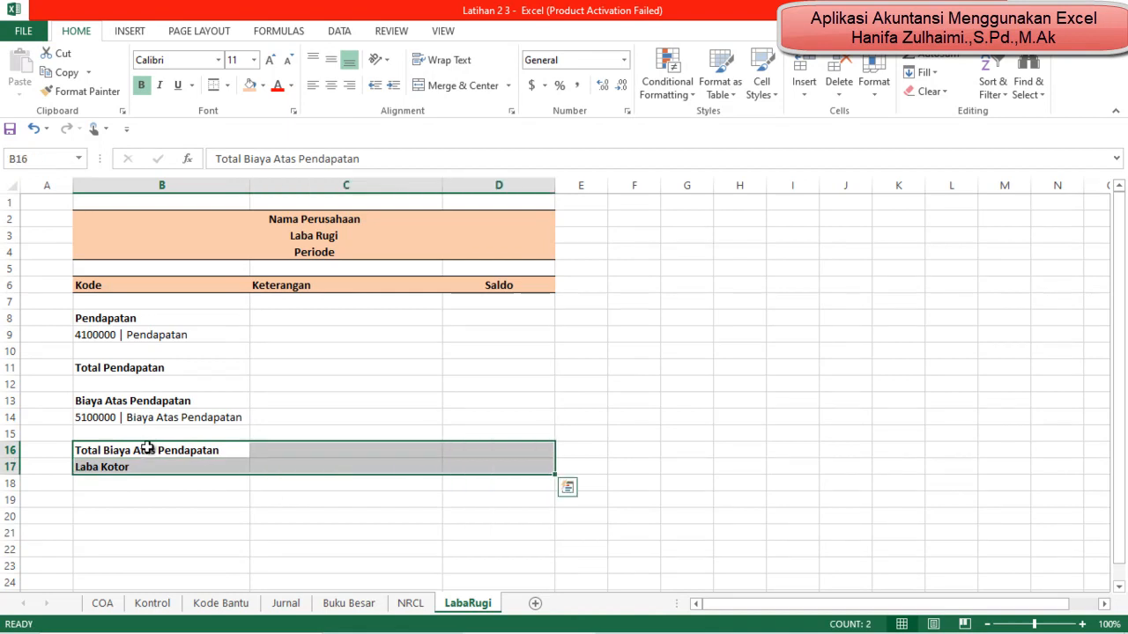
{"action": "left_click", "coordinate": [250, 84]}
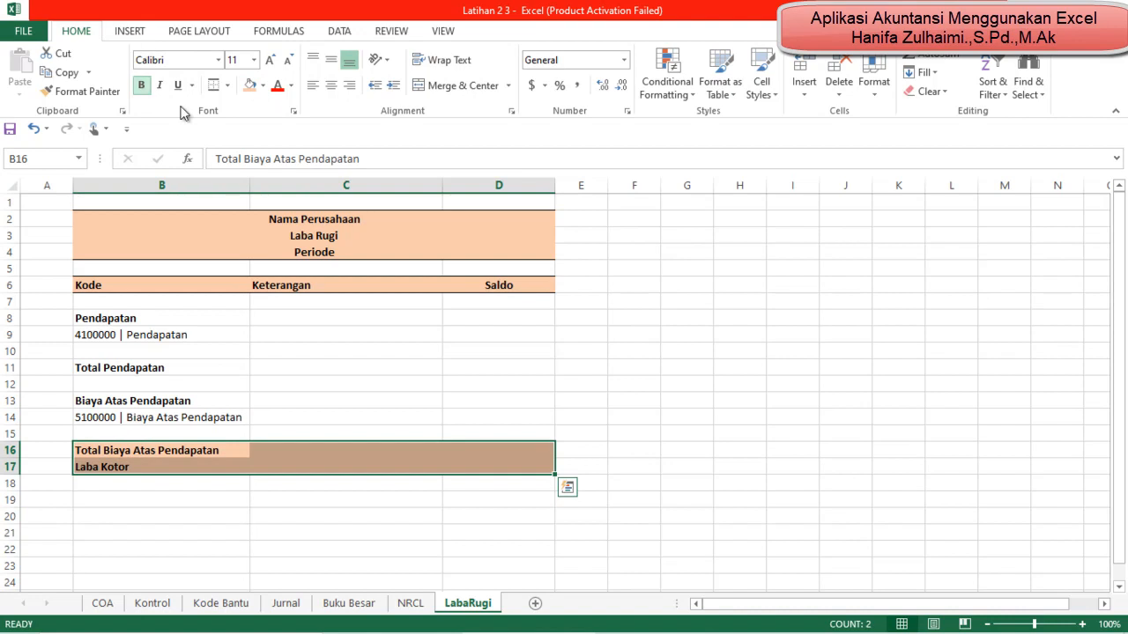
Step: Add a top and bottom border to B16:D16 so a line separates Total Biaya Atas Pendapatan from Laba Kotor
{"action": "left_click", "coordinate": [349, 603]}
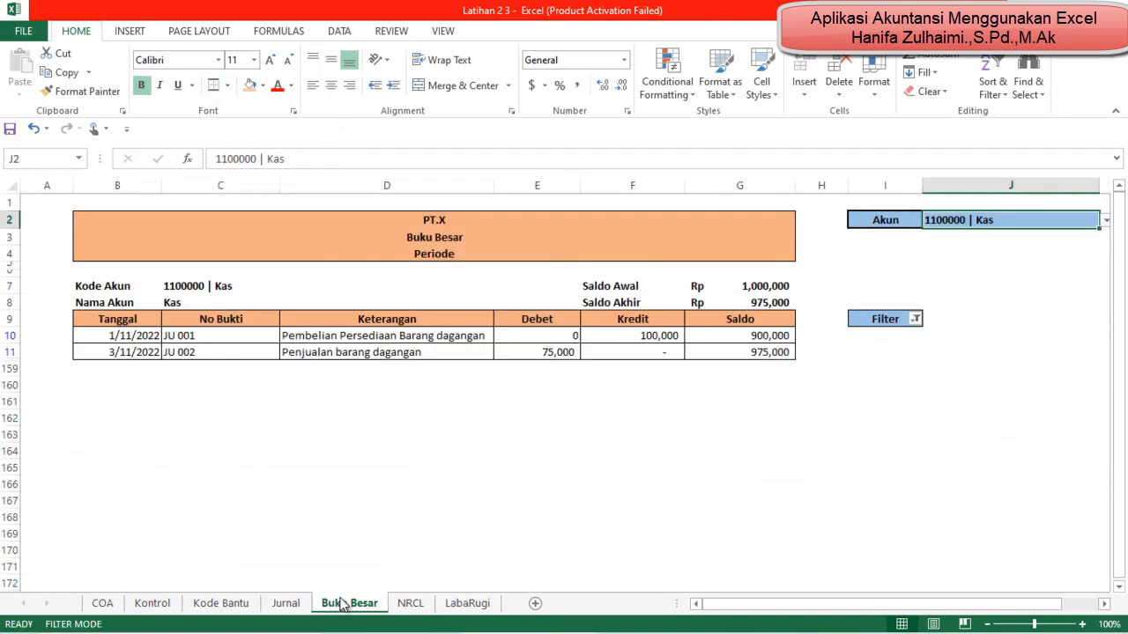
{"action": "left_click", "coordinate": [467, 602]}
{"action": "left_click", "coordinate": [176, 452]}
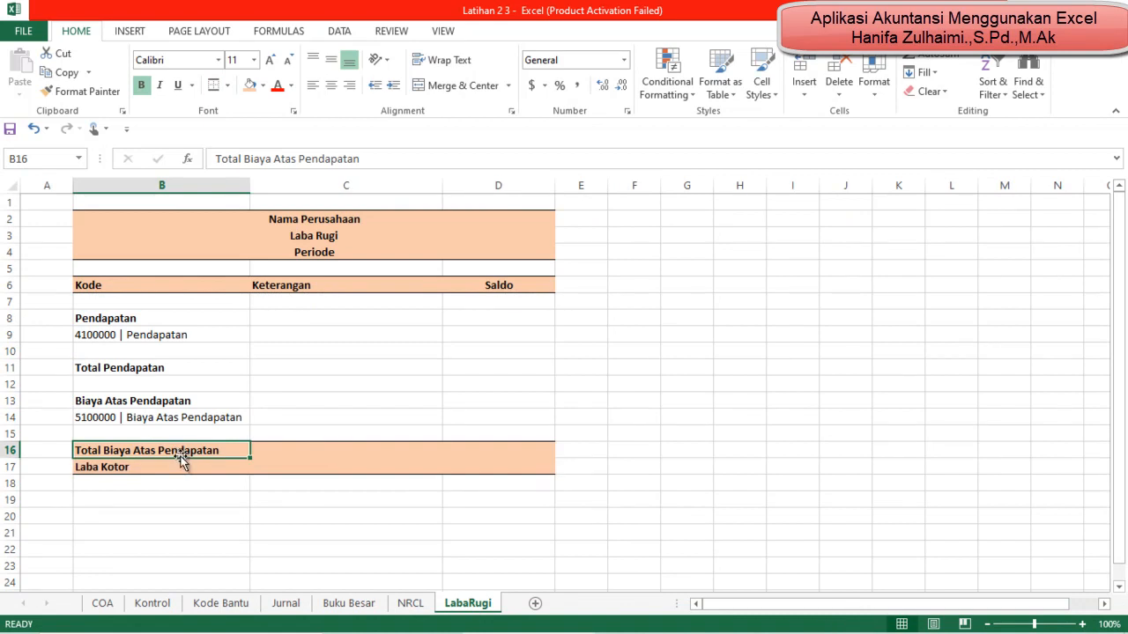
{"action": "key", "text": "shift+Right"}
{"action": "key", "text": "shift+Right"}
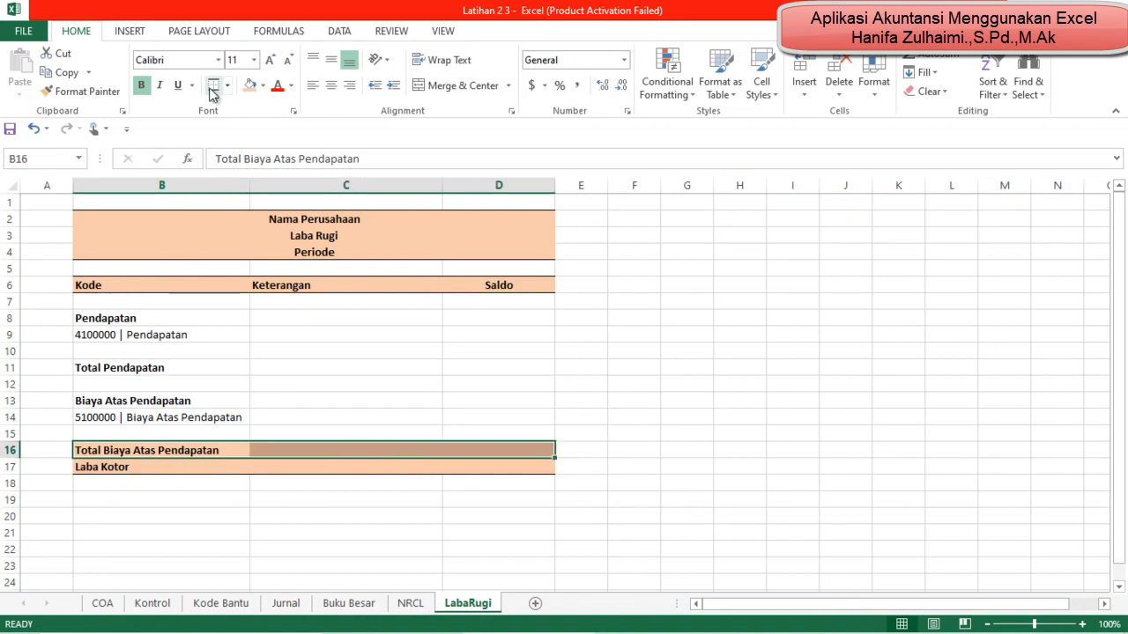
Step: Apply the light orange fill and top and bottom borders to the Total Pendapatan row, B11:D11
{"action": "left_click", "coordinate": [162, 368]}
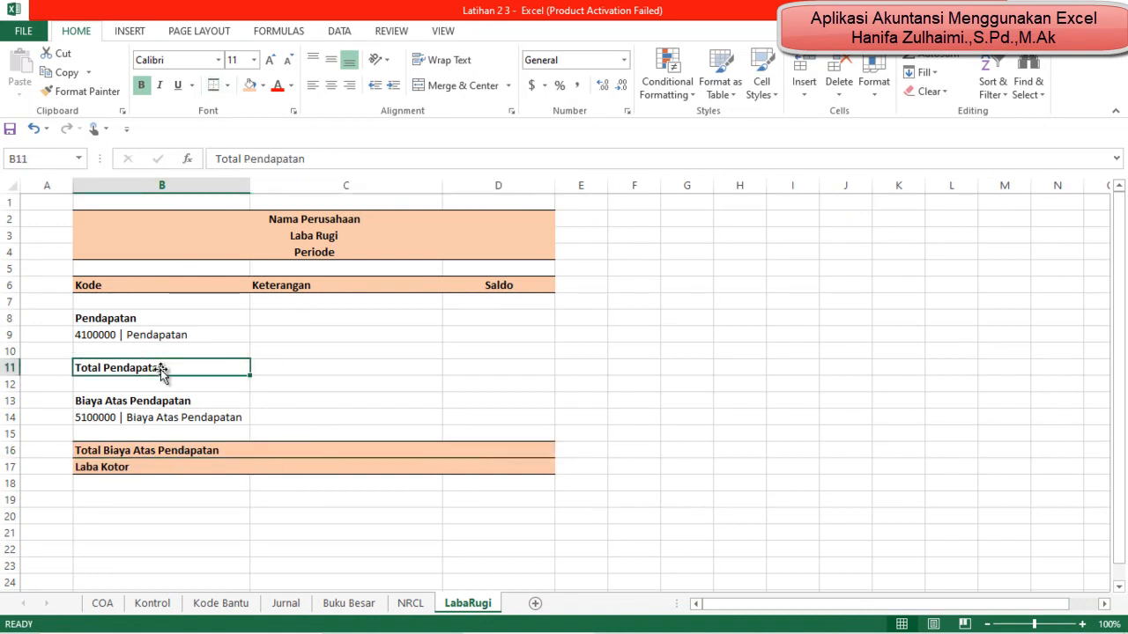
{"action": "key", "text": "shift+Right"}
{"action": "key", "text": "shift+Right"}
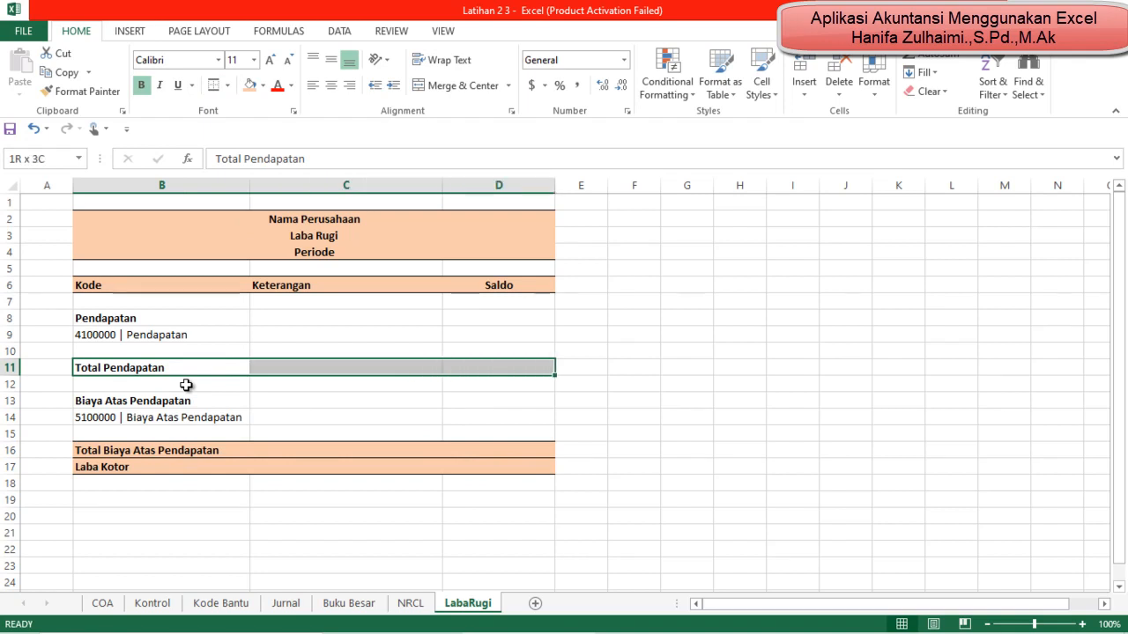
{"action": "left_click", "coordinate": [251, 84]}
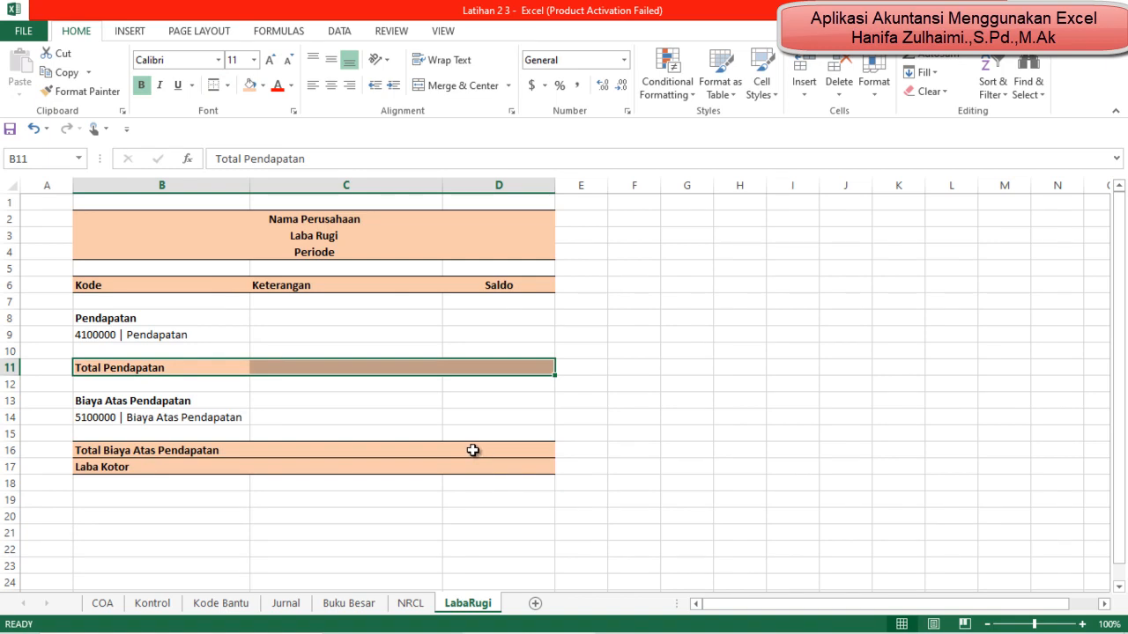
Step: Enter the section heading Biaya Operasional in B19 and make it bold
{"action": "scroll", "coordinate": [474, 450], "scroll_direction": "down", "scroll_amount": 1}
{"action": "left_click", "coordinate": [202, 445]}
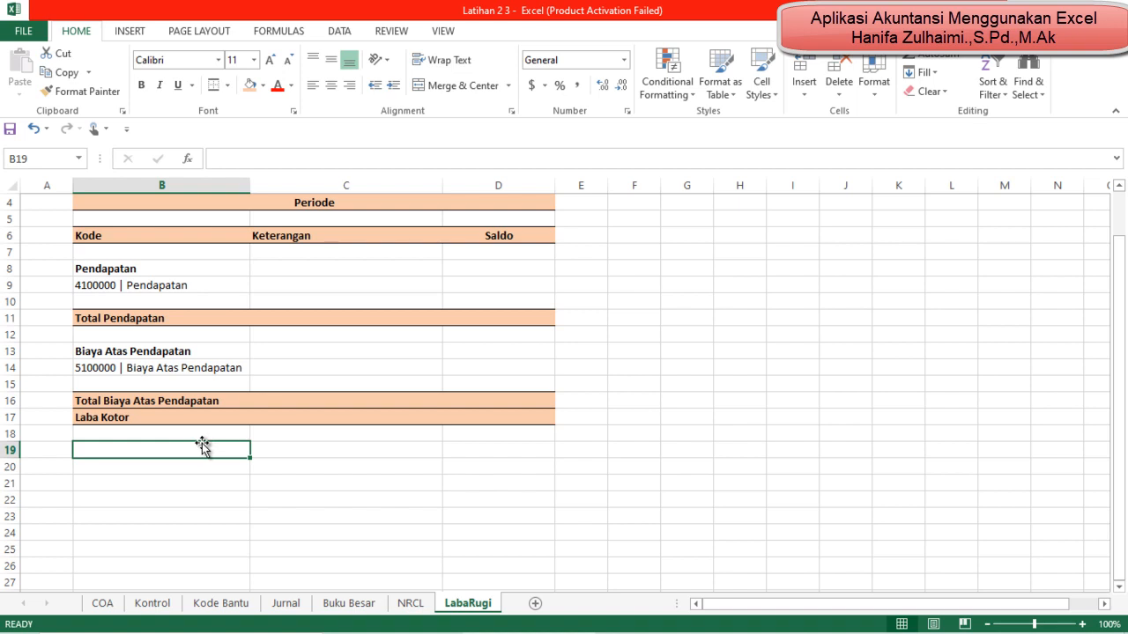
{"action": "type", "text": "Biaya Ope"}
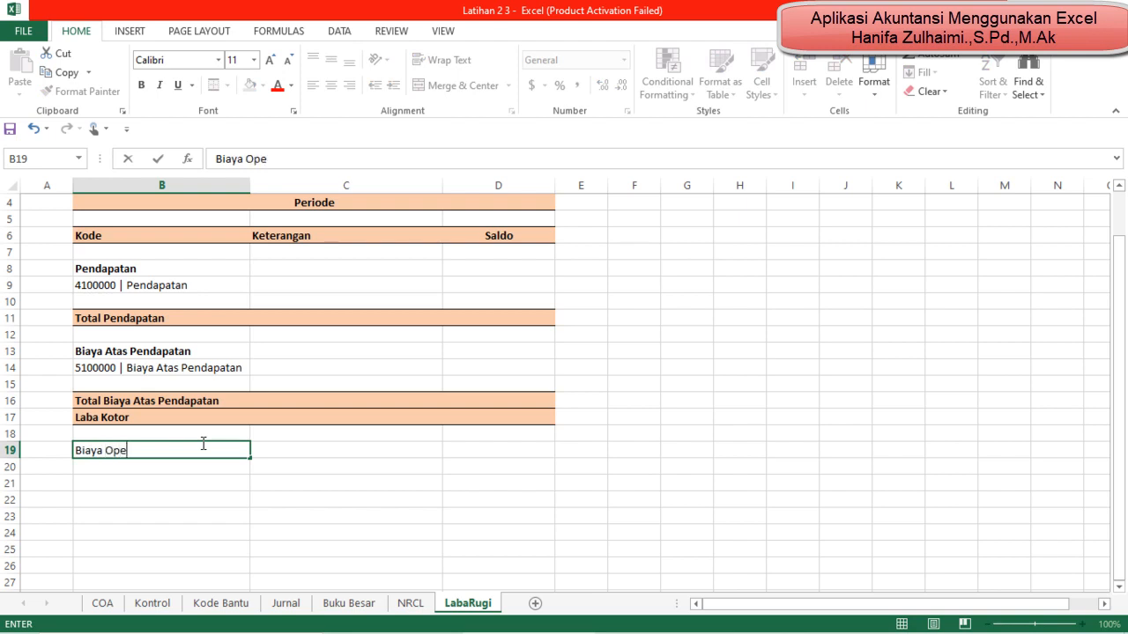
{"action": "type", "text": "rasional"}
{"action": "key", "text": "Return"}
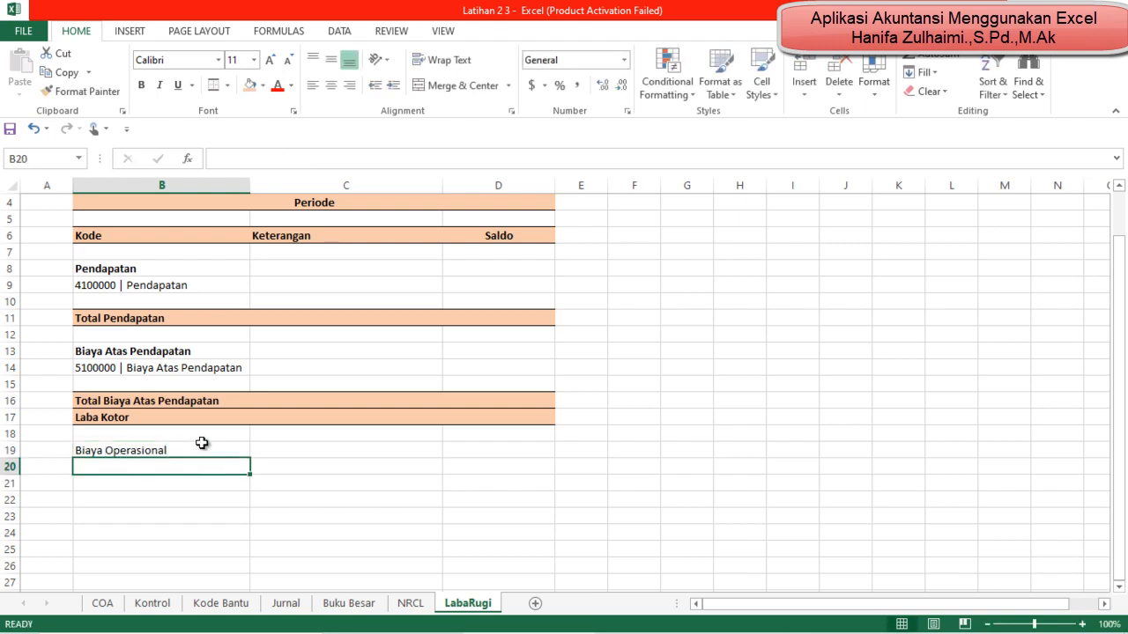
{"action": "key", "text": "ctrl+b"}
{"action": "left_click", "coordinate": [202, 447]}
{"action": "key", "text": "ctrl+b"}
{"action": "key", "text": "Down"}
Step: Link B20 to the 6100000 |Gaji code in NRCL cell B20
{"action": "left_click", "coordinate": [412, 603]}
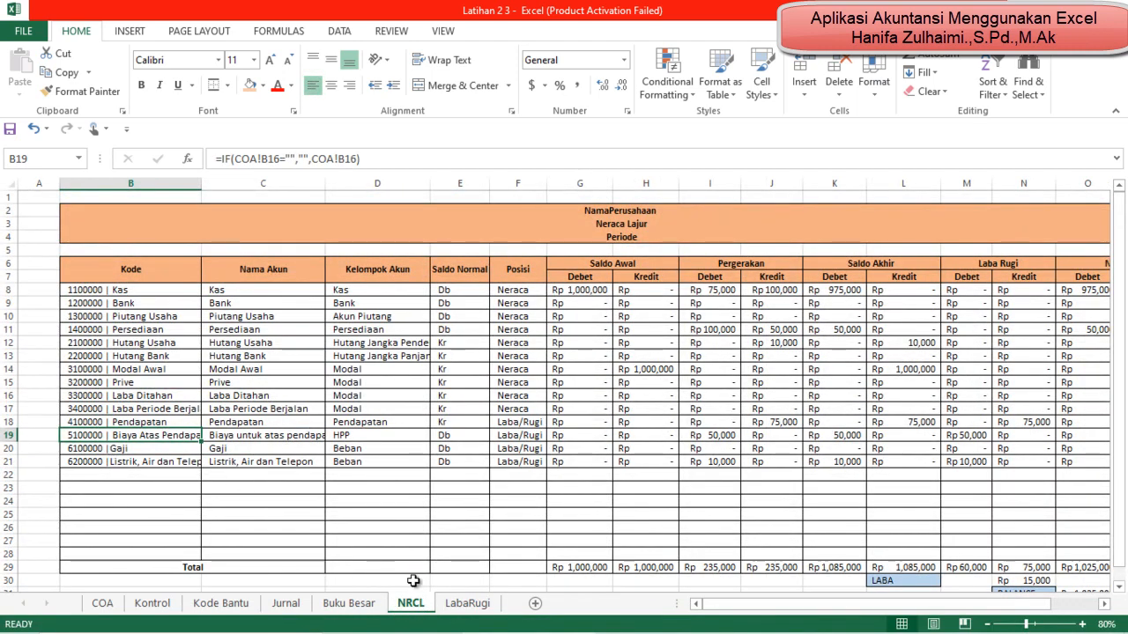
{"action": "left_click", "coordinate": [451, 607]}
{"action": "type", "text": "="}
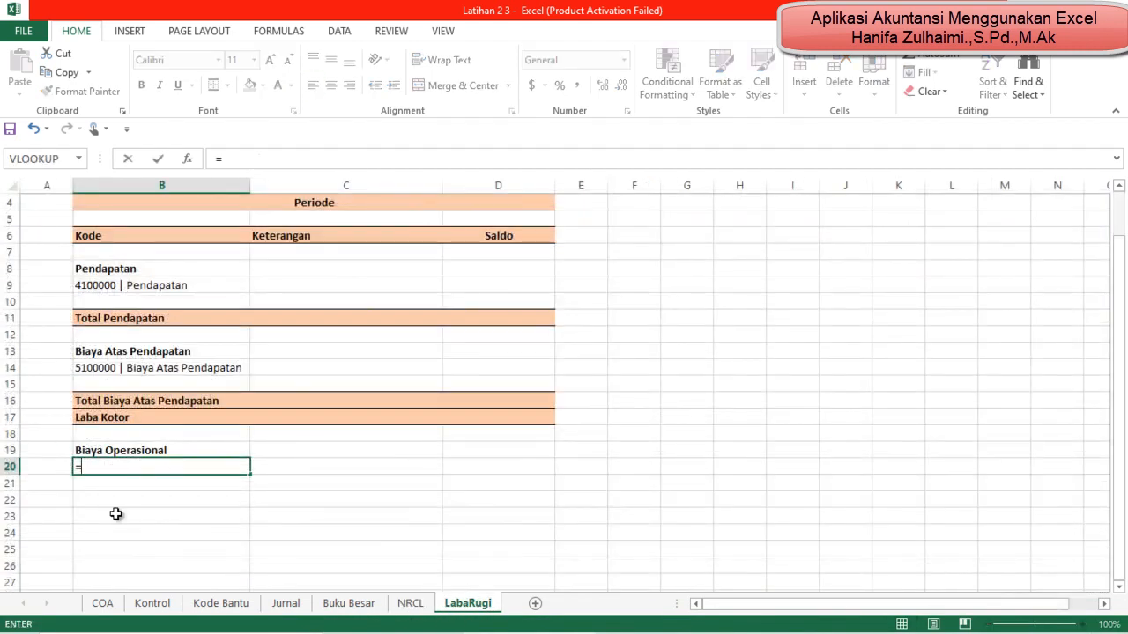
{"action": "left_click", "coordinate": [412, 604]}
{"action": "left_click", "coordinate": [154, 447]}
{"action": "key", "text": "Return"}
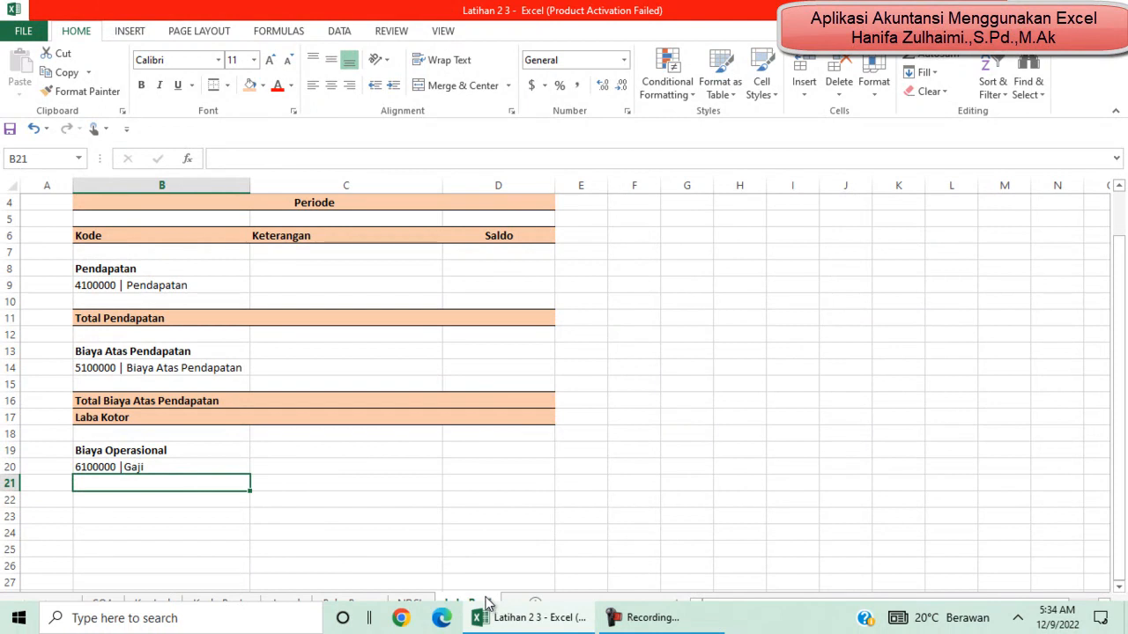
Step: Link B21 to the 6200000 |Listrik, Air dan Telepon code in NRCL cell B21
{"action": "type", "text": "="}
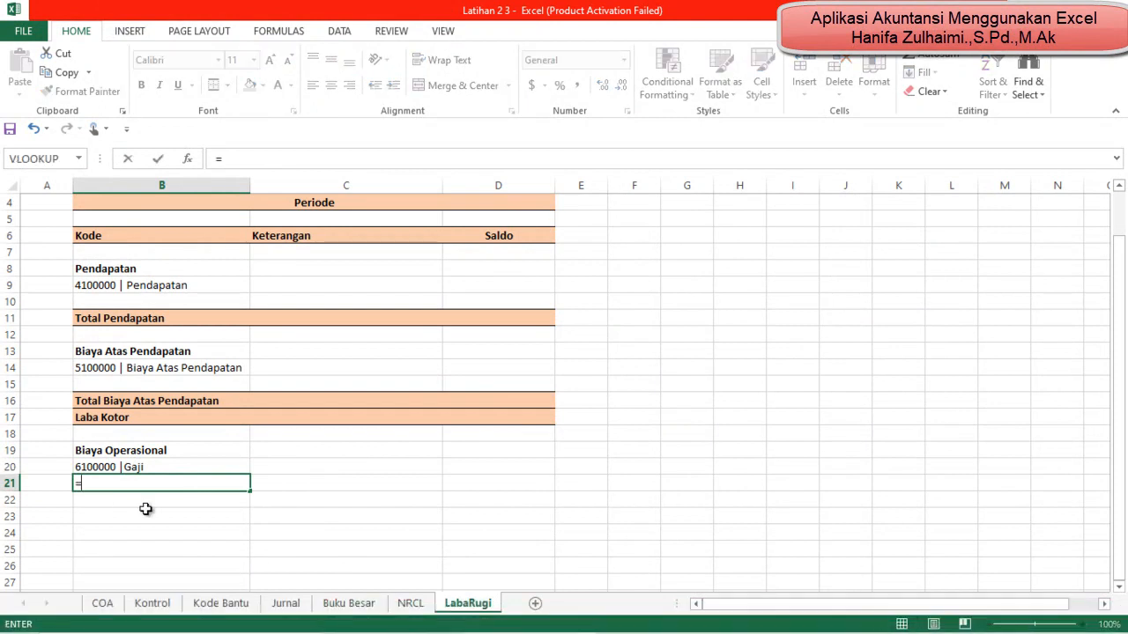
{"action": "left_click", "coordinate": [411, 604]}
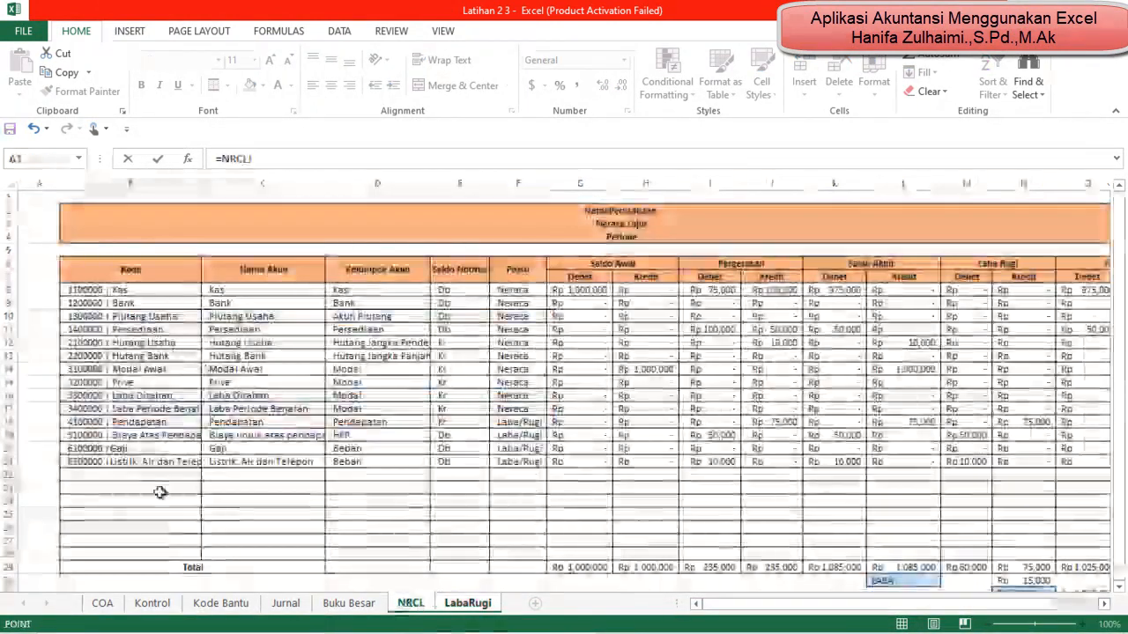
{"action": "left_click", "coordinate": [128, 459]}
{"action": "key", "text": "Return"}
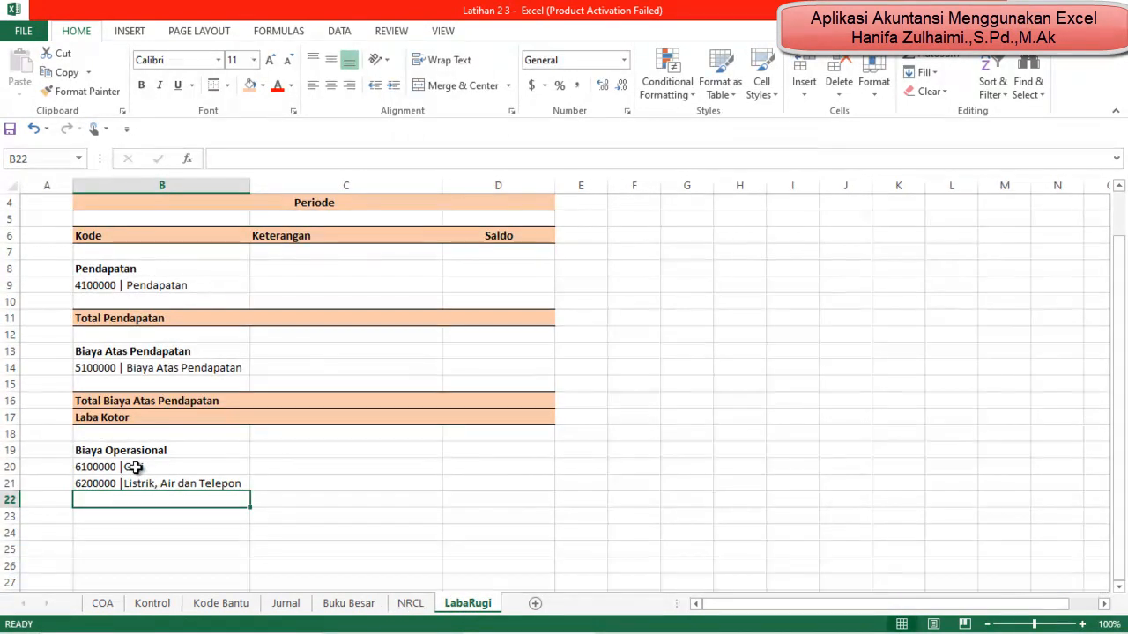
Step: Enter the label Total Biaya Operasional in B23 and make it bold
{"action": "key", "text": "Down"}
{"action": "key", "text": "Up"}
{"action": "key", "text": "Down"}
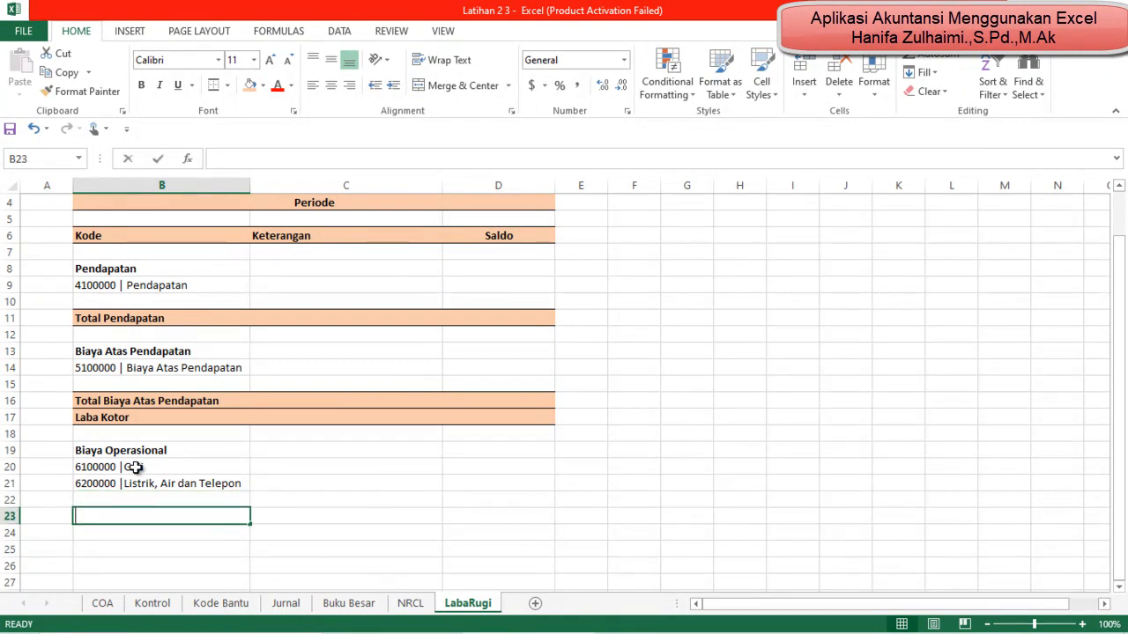
{"action": "type", "text": "Total Biaya Operasional"}
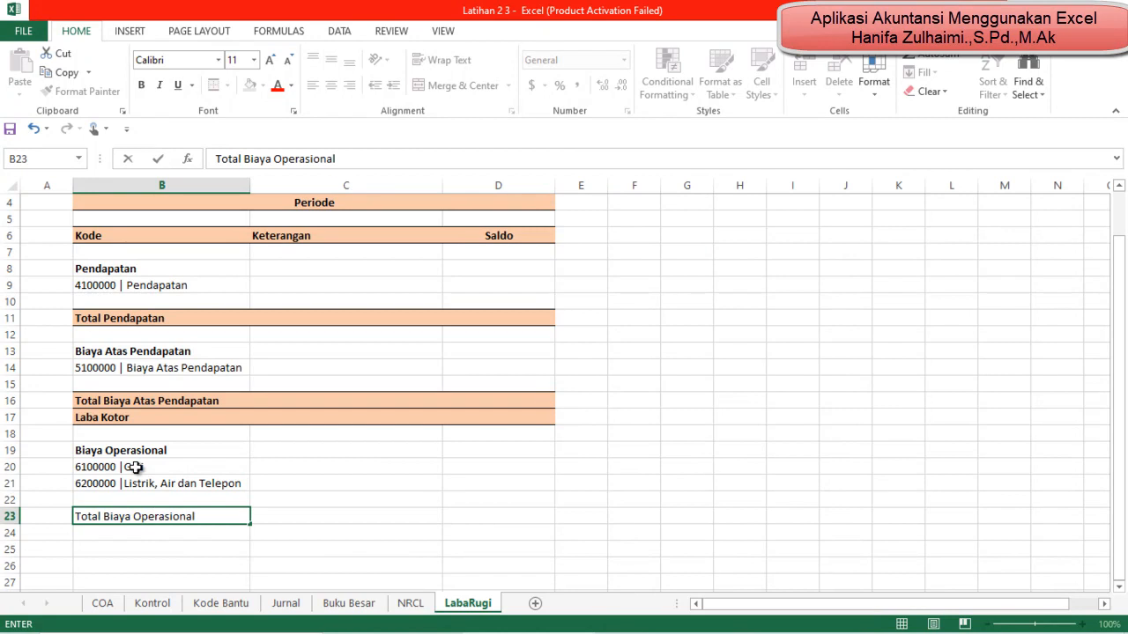
{"action": "key", "text": "Return"}
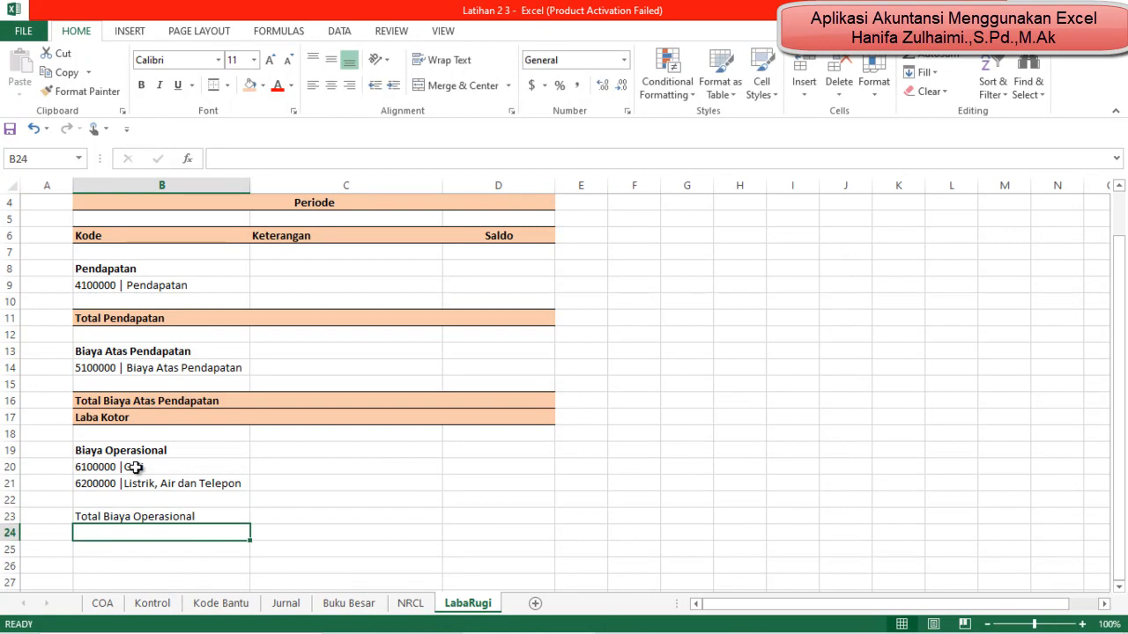
{"action": "key", "text": "Up"}
{"action": "key", "text": "ctrl+b"}
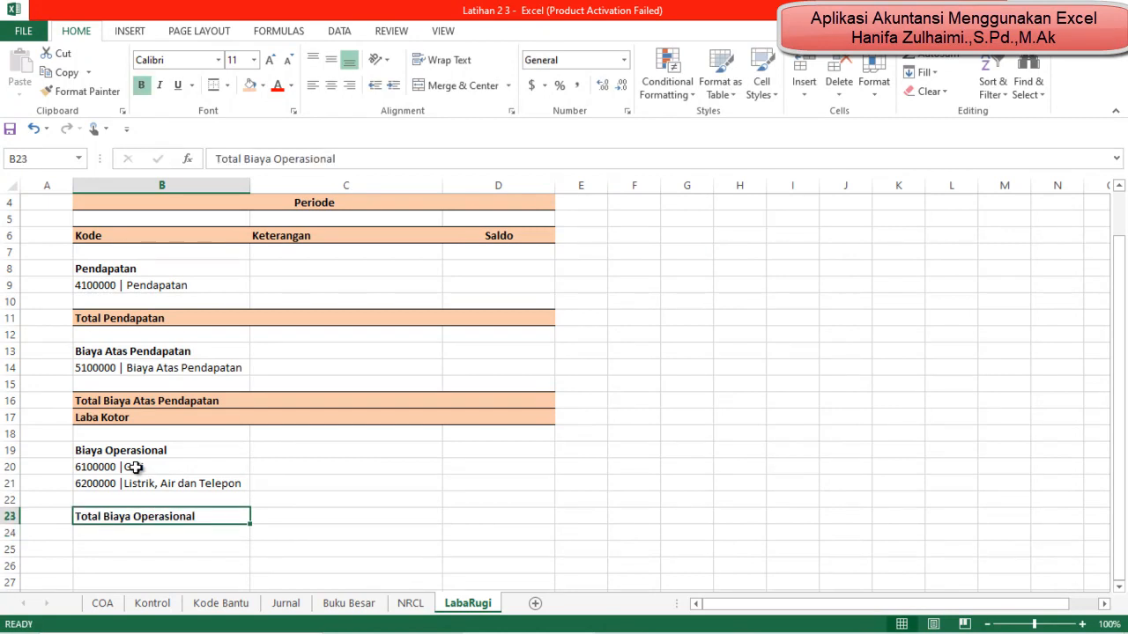
Step: Apply the light orange fill and top and bottom borders to the Total Biaya Operasional row, B23:D23
{"action": "key", "text": "shift+Right"}
{"action": "key", "text": "shift+Right"}
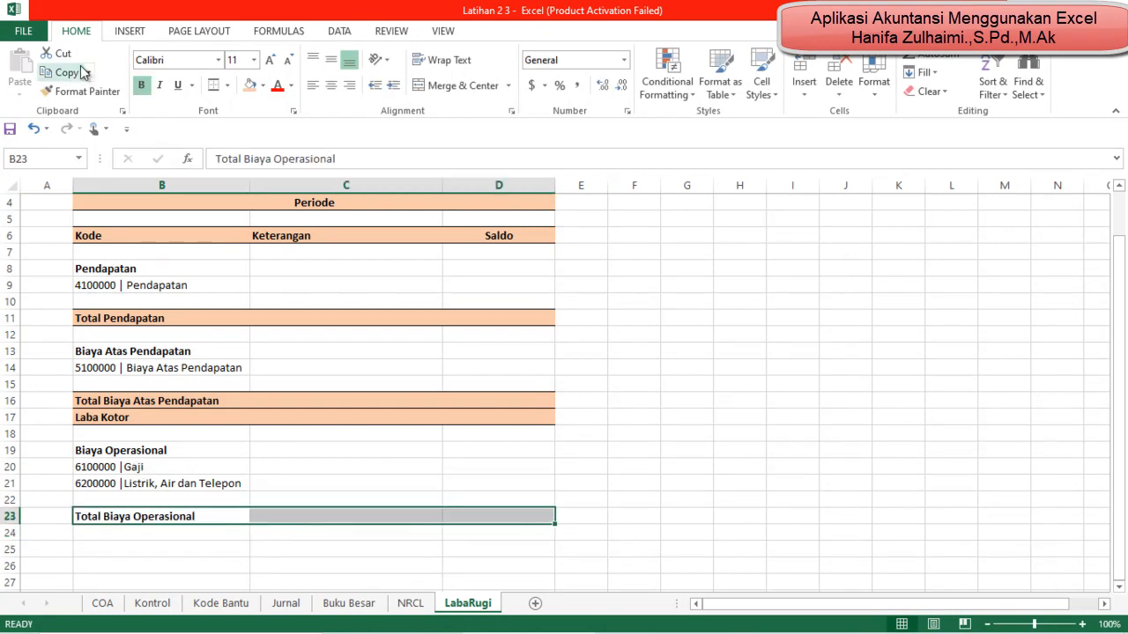
{"action": "left_click", "coordinate": [247, 85]}
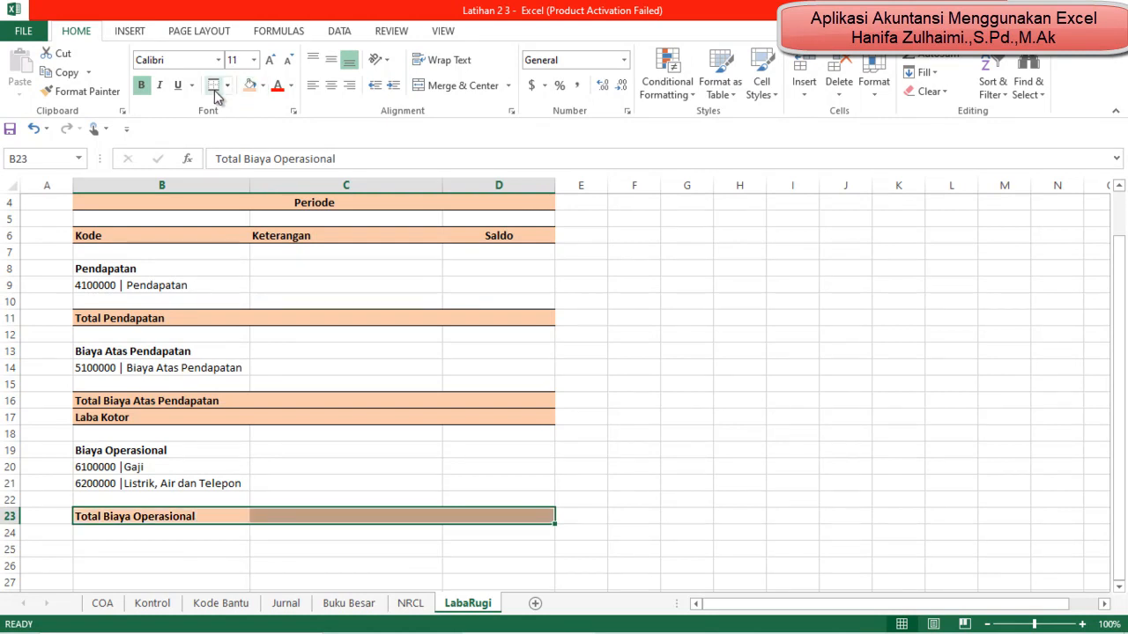
{"action": "left_click", "coordinate": [357, 565]}
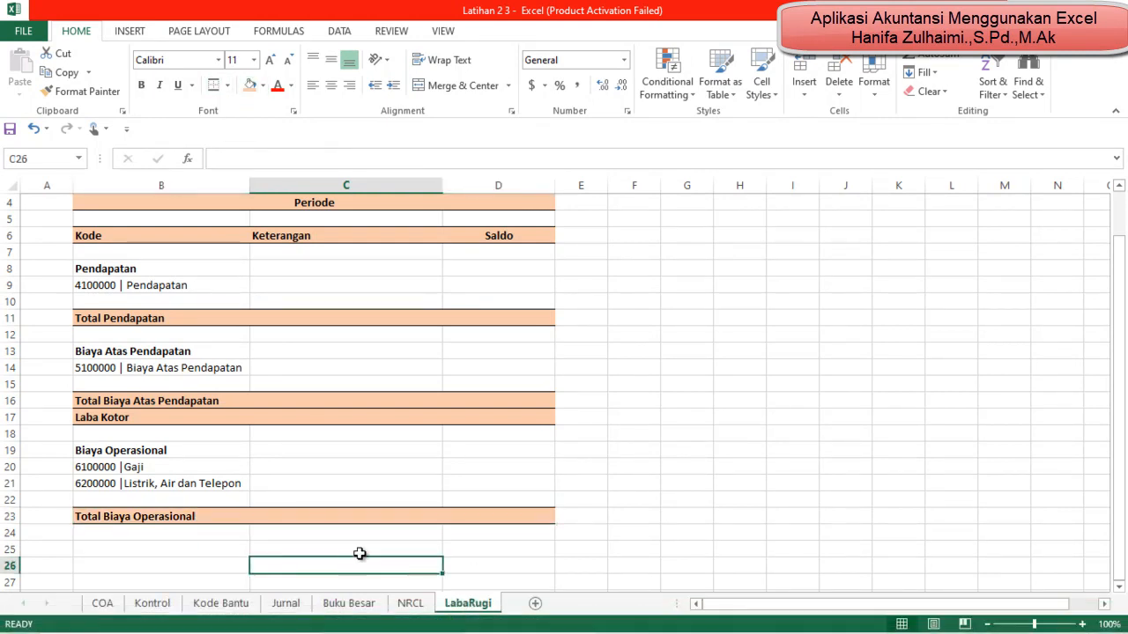
Step: Enter the label Laba Bersih Periode Berjalan in B25 and make it bold
{"action": "left_click", "coordinate": [146, 548]}
{"action": "type", "text": "Laba Be"}
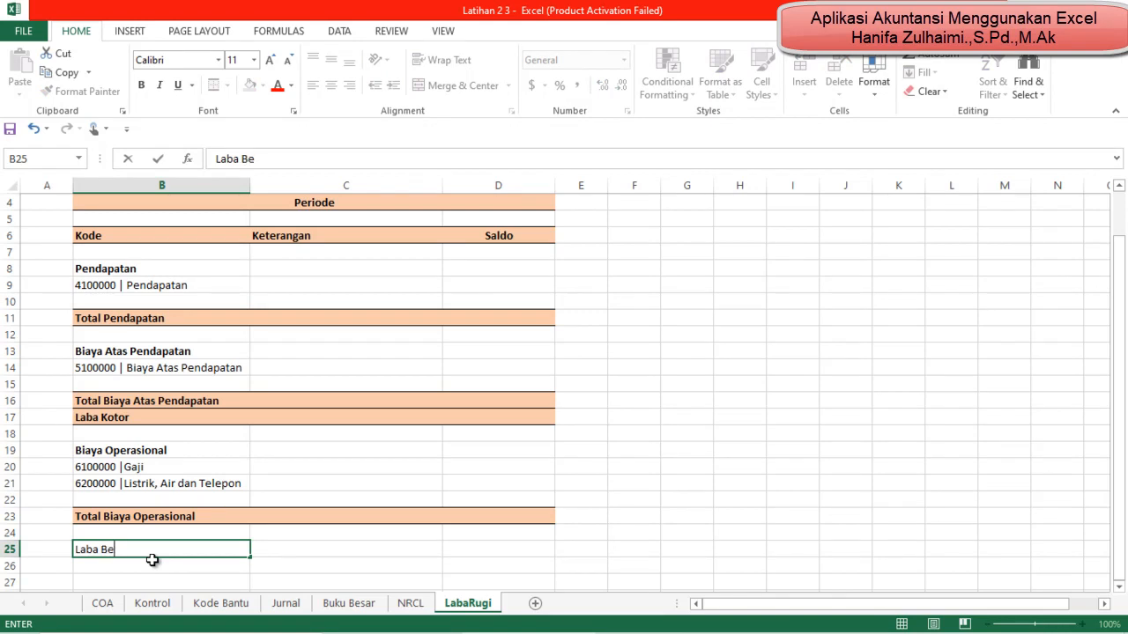
{"action": "type", "text": "iode Berjalan"}
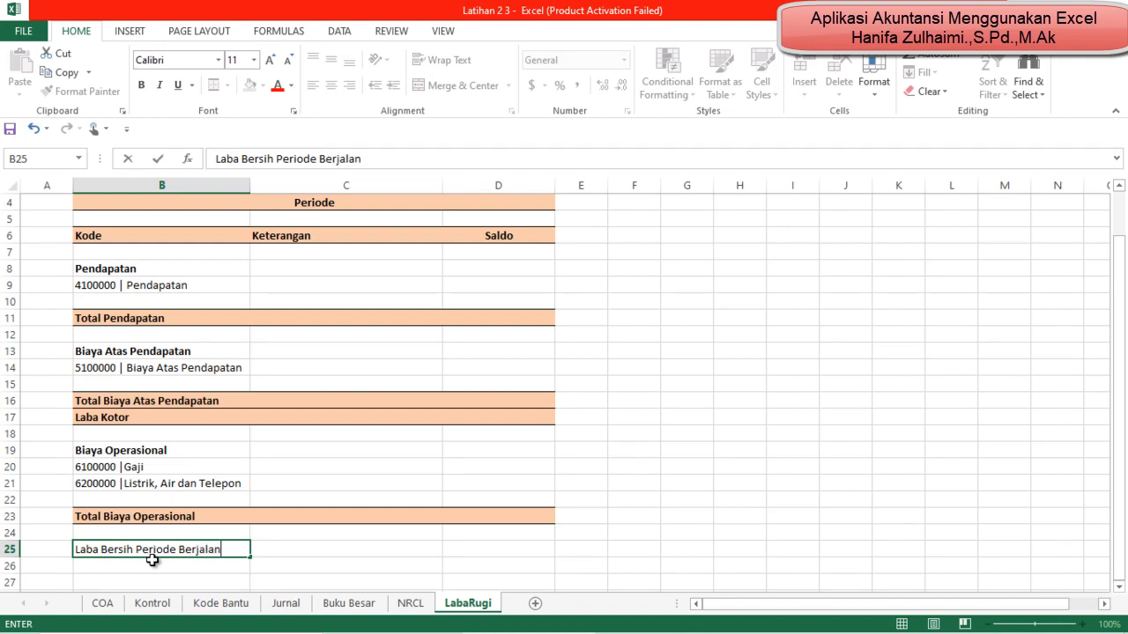
{"action": "key", "text": "Return"}
{"action": "key", "text": "Up"}
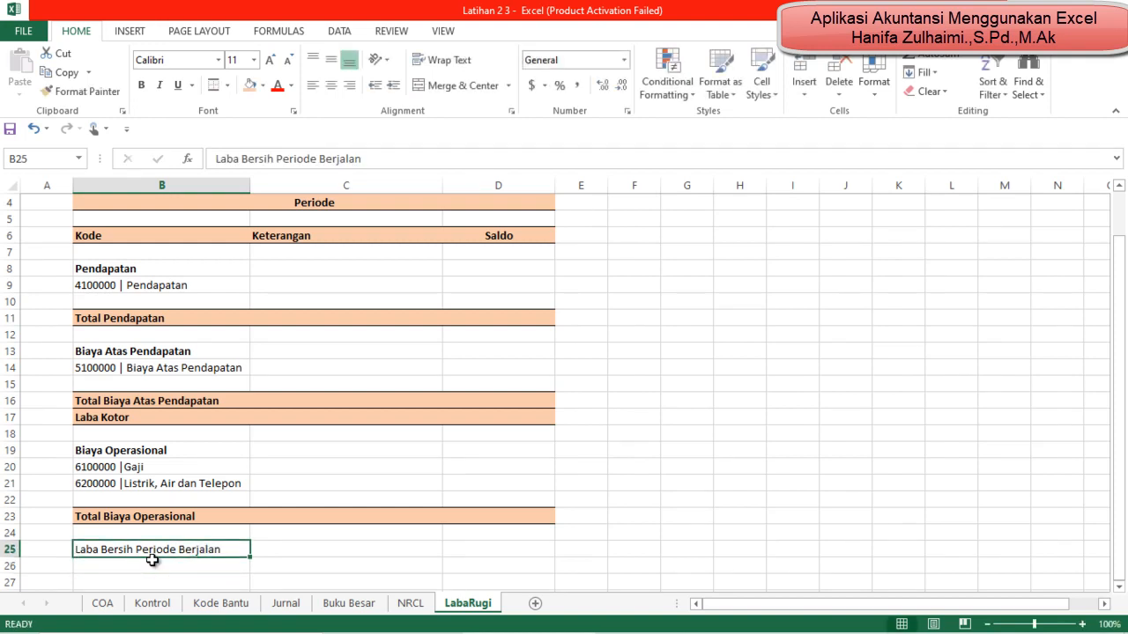
{"action": "key", "text": "ctrl+b"}
Step: Apply the light orange fill and top and bottom borders to the Laba Bersih Periode Berjalan row, B25:D25
{"action": "key", "text": "shift+Right"}
{"action": "key", "text": "shift+Right"}
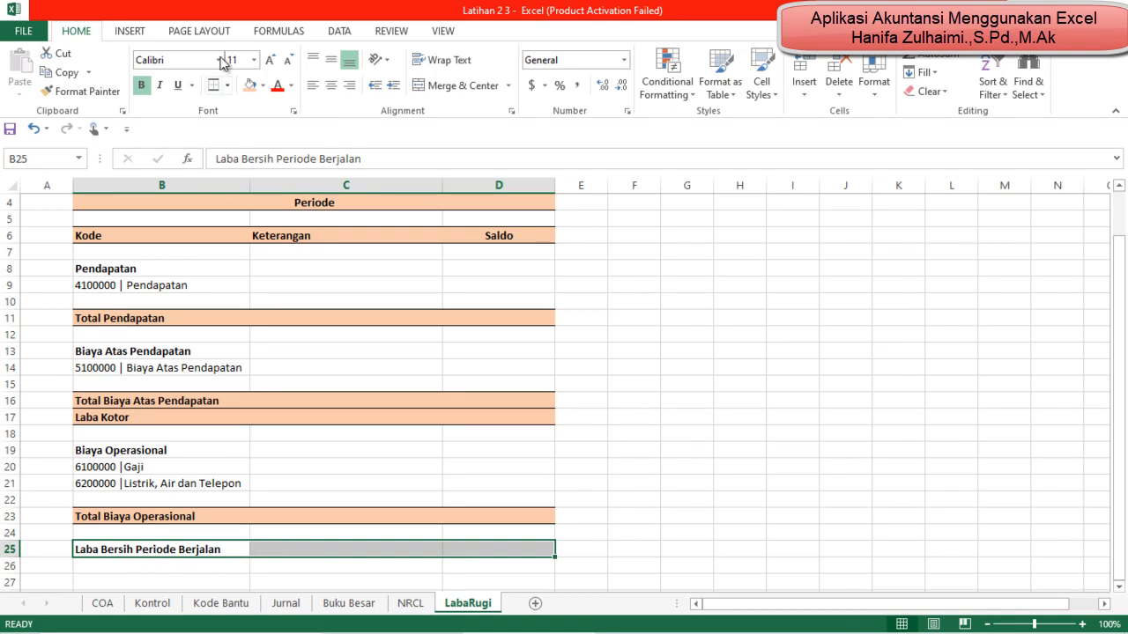
{"action": "left_click", "coordinate": [250, 85]}
{"action": "left_click", "coordinate": [214, 85]}
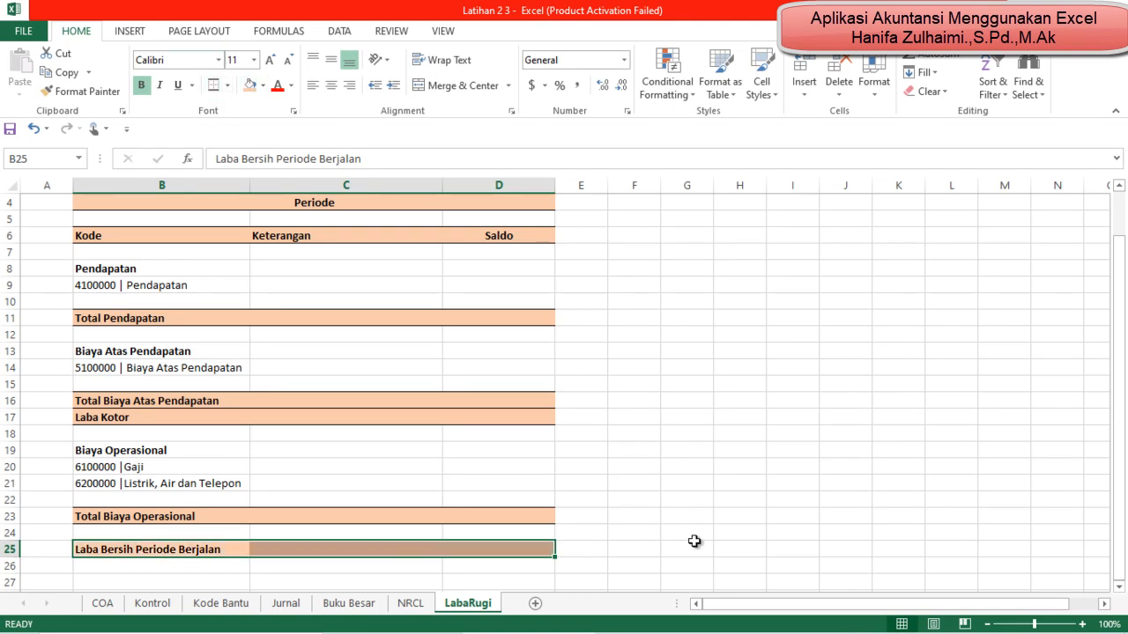
{"action": "left_click", "coordinate": [652, 530]}
Step: Check the formula behind the Pendapatan account code in B9
{"action": "scroll", "coordinate": [469, 564], "scroll_direction": "up", "scroll_amount": 1}
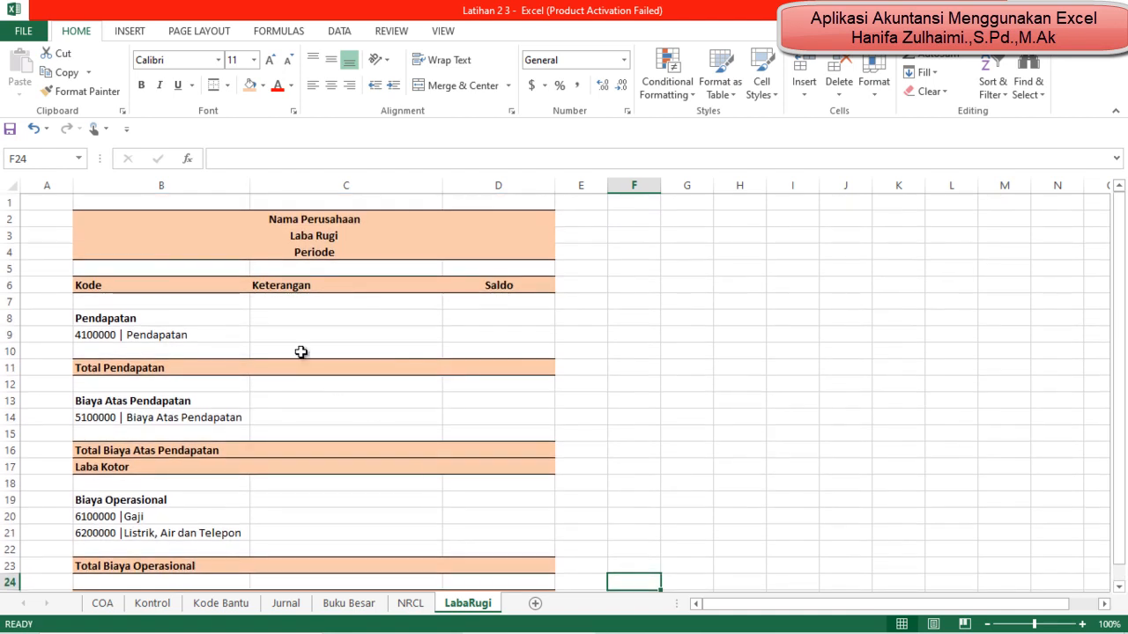
{"action": "left_click", "coordinate": [298, 322]}
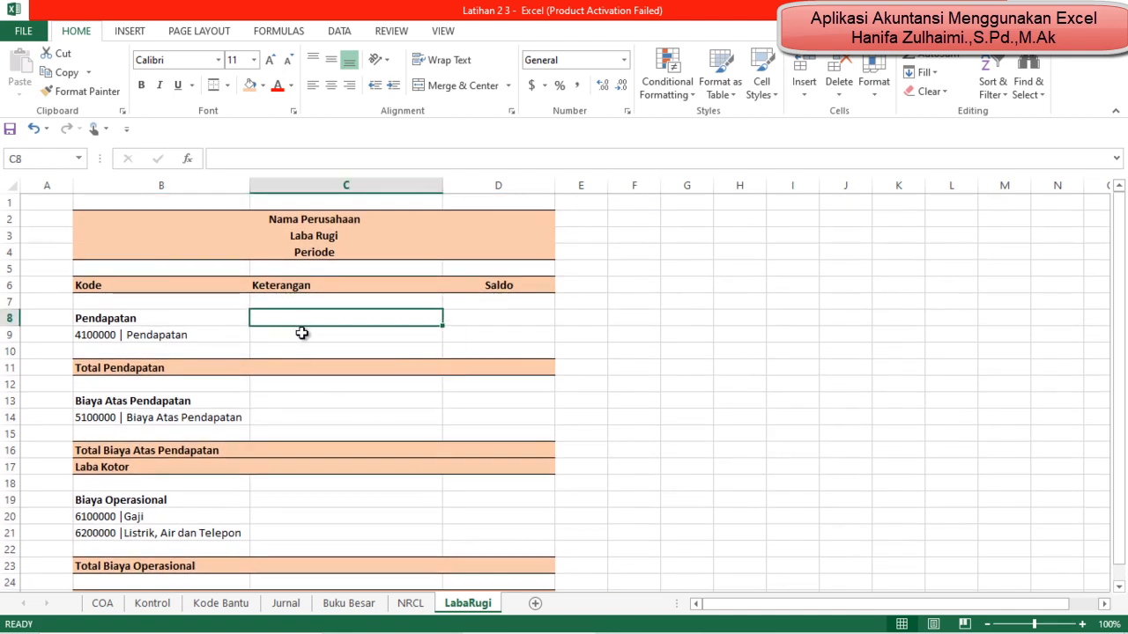
{"action": "left_click", "coordinate": [183, 335]}
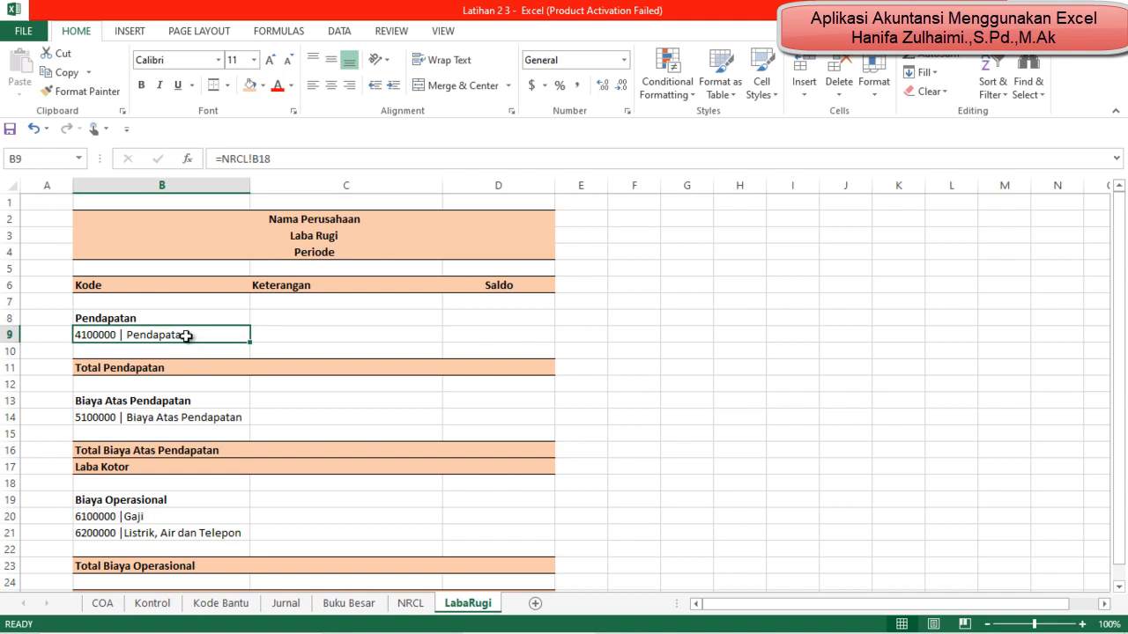
{"action": "left_click", "coordinate": [290, 339]}
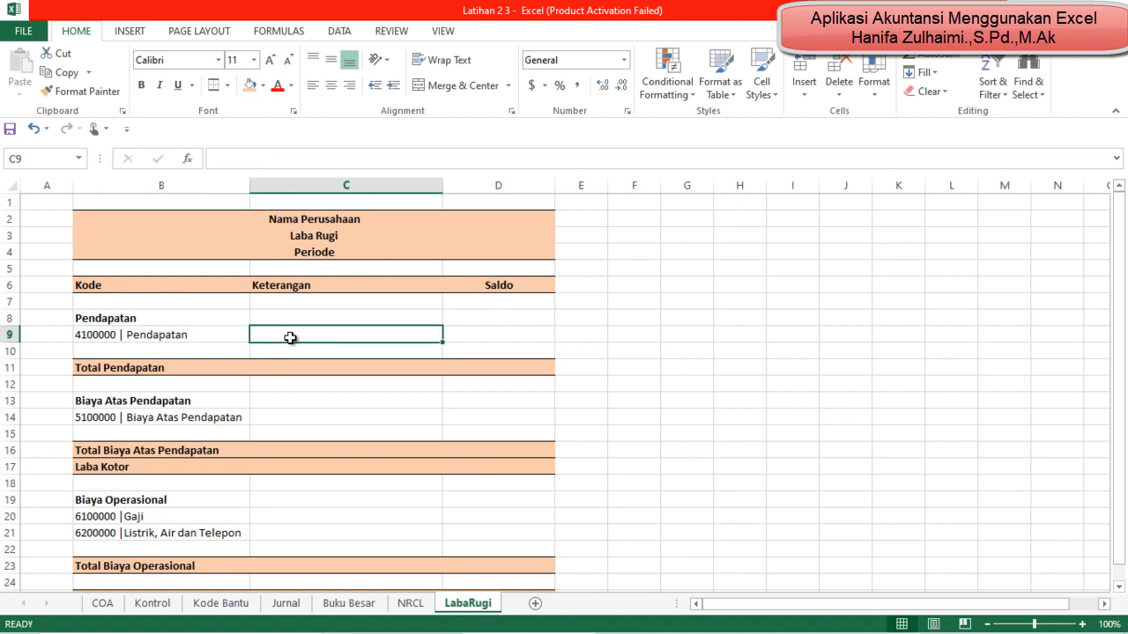
{"action": "left_click", "coordinate": [207, 340]}
{"action": "left_click", "coordinate": [274, 339]}
{"action": "mouse_move", "coordinate": [607, 633]}
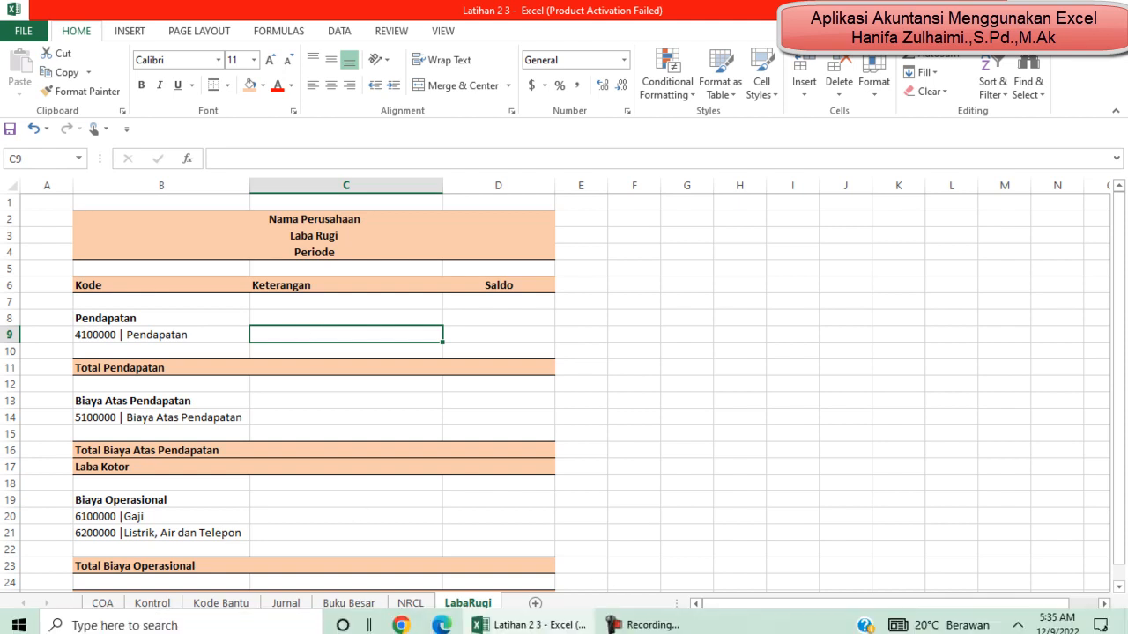
{"action": "left_click", "coordinate": [661, 566]}
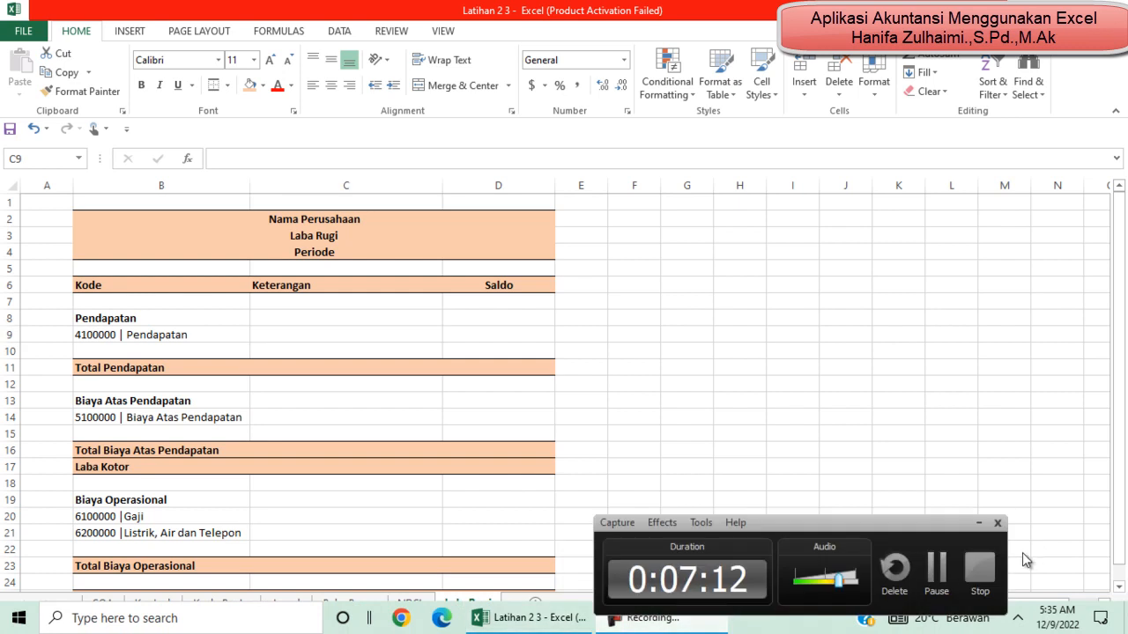
{"action": "left_click", "coordinate": [927, 573]}
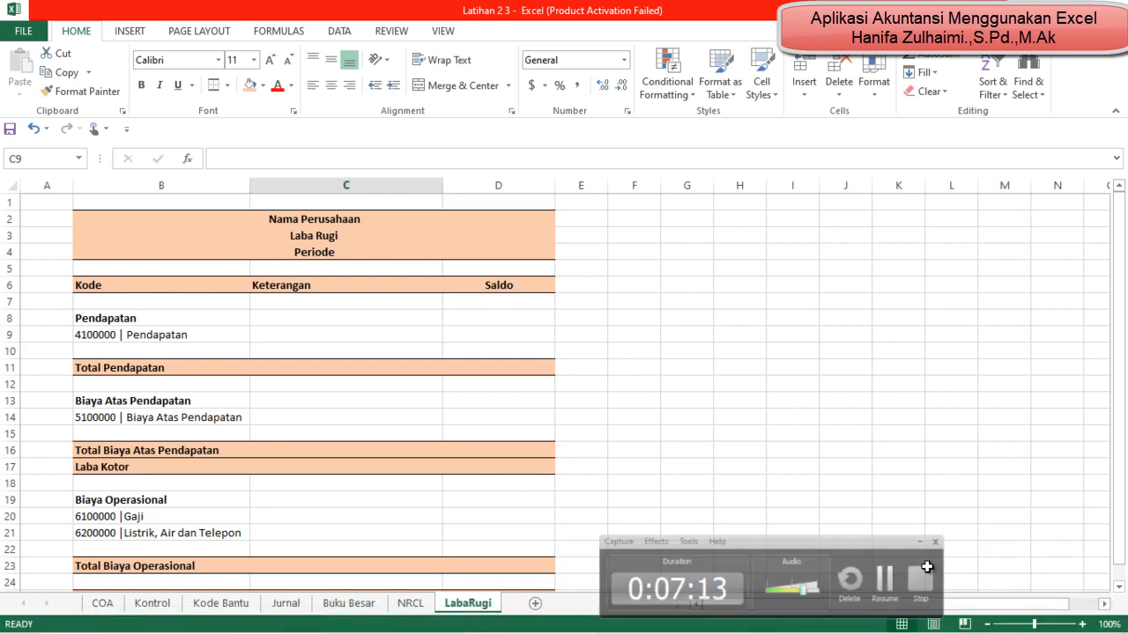
Step: Copy the Nama Akun lookup formula from C8 on the NRCL sheet into Keterangan cell C9 of the LabaRugi sheet
{"action": "left_click", "coordinate": [412, 605]}
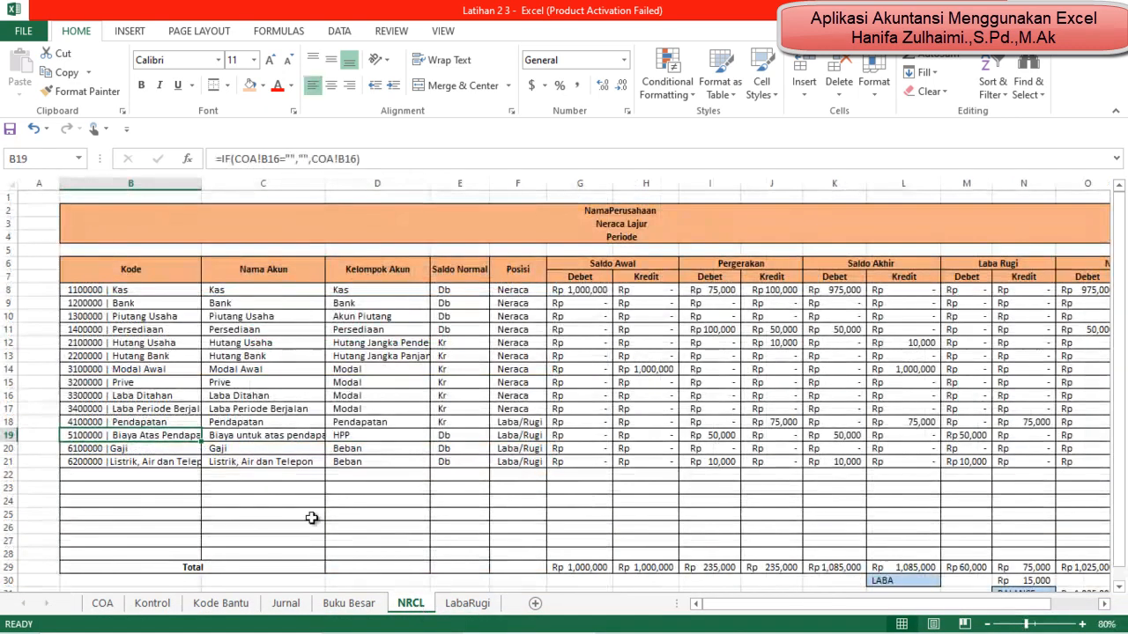
{"action": "left_click", "coordinate": [243, 294]}
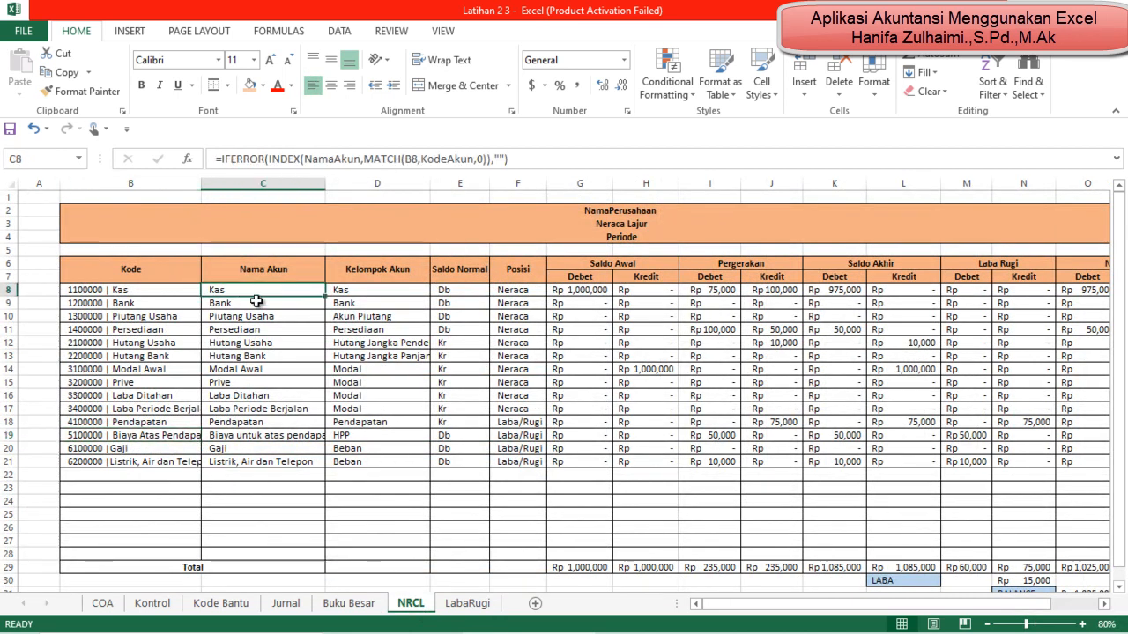
{"action": "key", "text": "ctrl+c"}
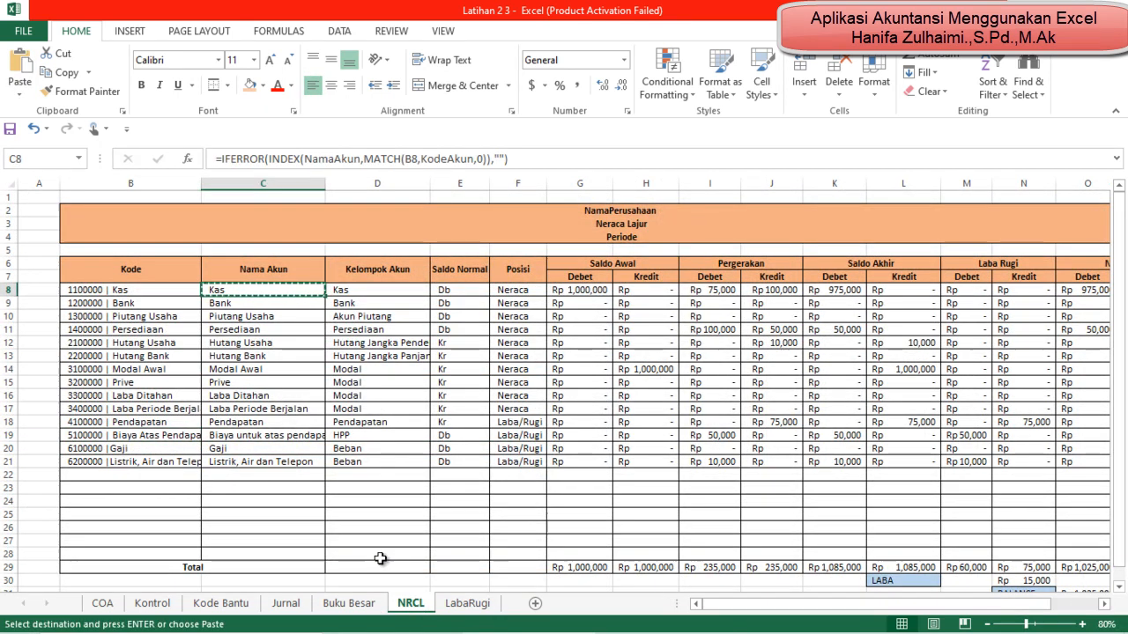
{"action": "left_click", "coordinate": [480, 606]}
{"action": "left_click", "coordinate": [285, 316]}
{"action": "left_click", "coordinate": [289, 335]}
{"action": "key", "text": "ctrl+v"}
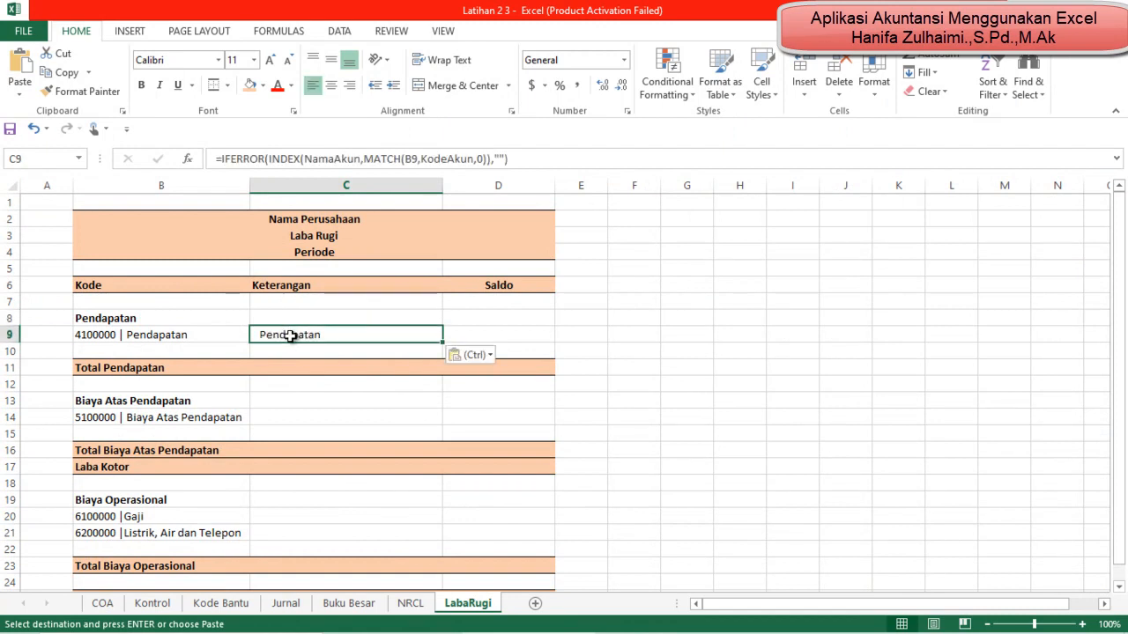
{"action": "left_click", "coordinate": [418, 164]}
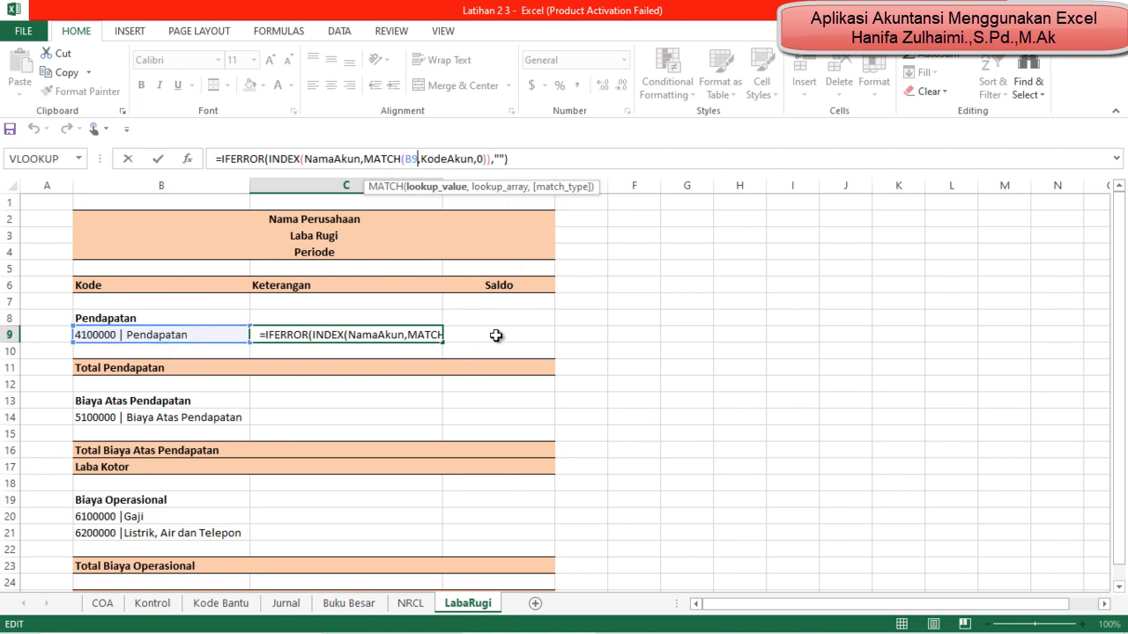
{"action": "key", "text": "Return"}
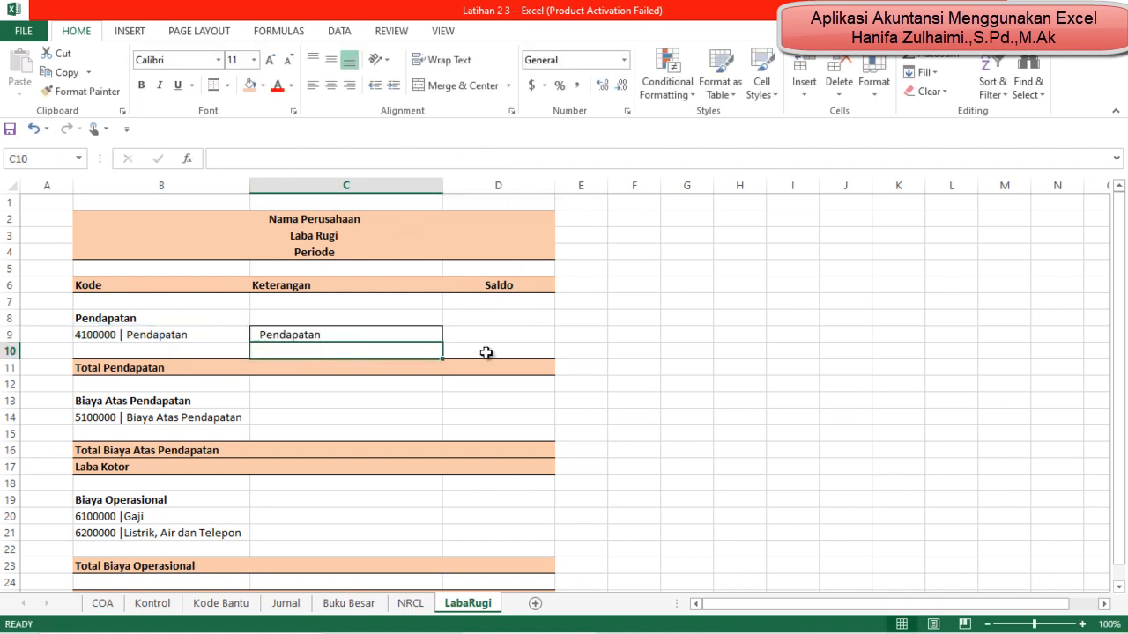
Step: Copy the account name formula from C9 to C14 beside the Biaya Atas Pendapatan code
{"action": "key", "text": "Up"}
{"action": "key", "text": "ctrl+c"}
{"action": "key", "text": "Down"}
{"action": "key", "text": "Down"}
{"action": "key", "text": "Down"}
{"action": "key", "text": "Down"}
{"action": "key", "text": "Down"}
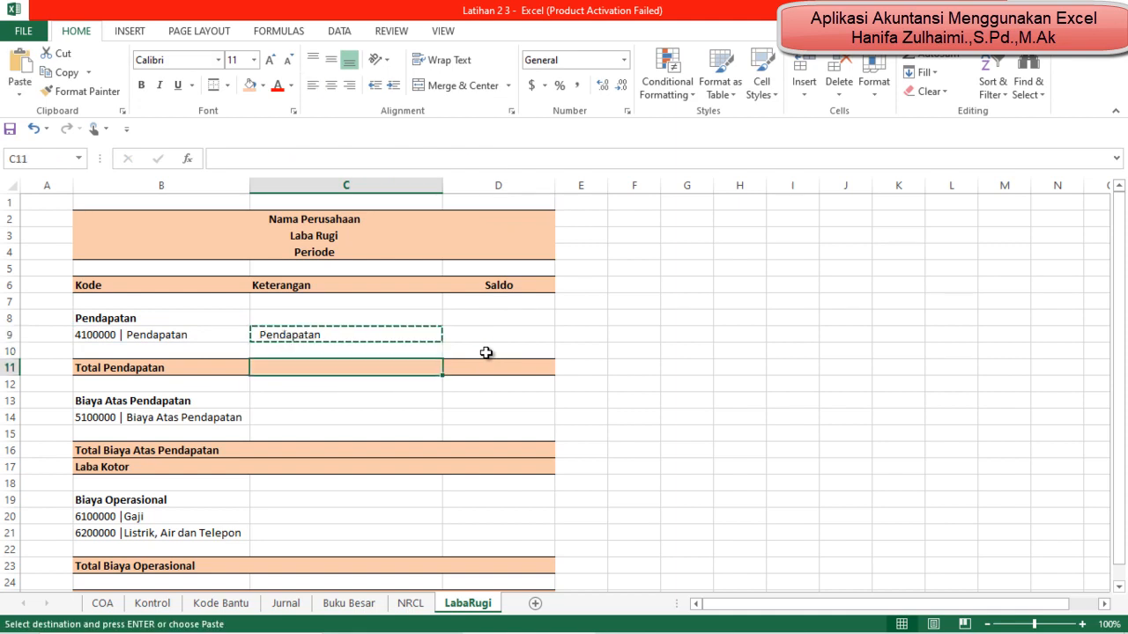
{"action": "key", "text": "ctrl+v"}
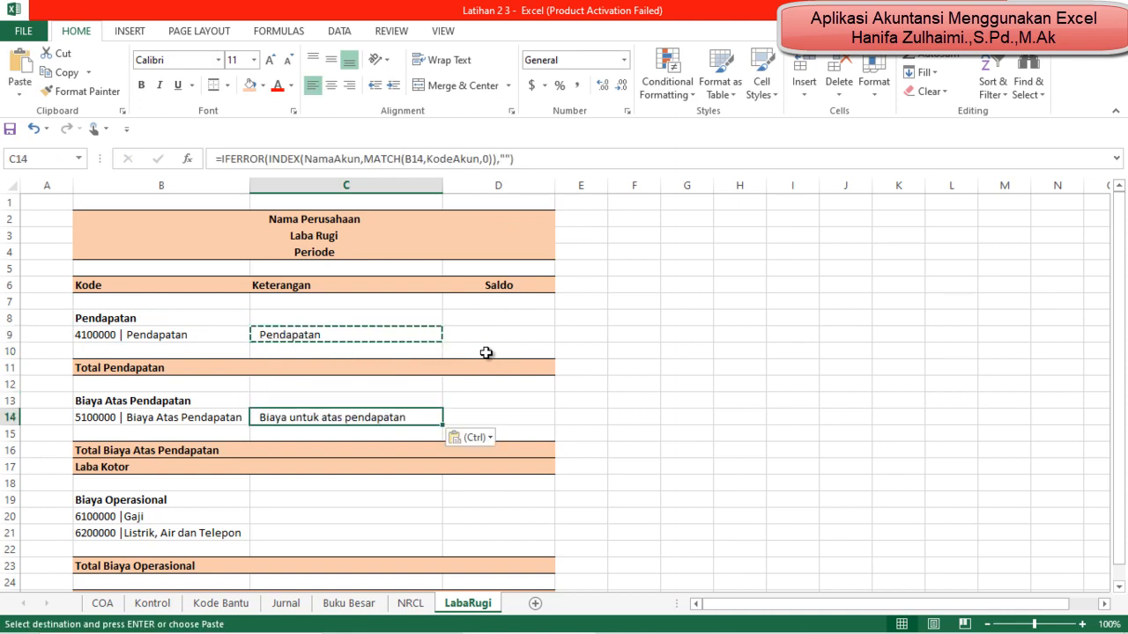
Step: Paste the copied account name formula into C20:C21 for the two Biaya Operasional accounts
{"action": "key", "text": "Down"}
{"action": "key", "text": "Down"}
{"action": "key", "text": "Down"}
{"action": "key", "text": "Down"}
{"action": "key", "text": "Down"}
{"action": "key", "text": "Down"}
{"action": "key", "text": "shift+Down"}
{"action": "key", "text": "ctrl+v"}
{"action": "key", "text": "Down"}
{"action": "key", "text": "Down"}
{"action": "key", "text": "Down"}
{"action": "key", "text": "Down"}
{"action": "key", "text": "Down"}
{"action": "key", "text": "Down"}
{"action": "key", "text": "Down"}
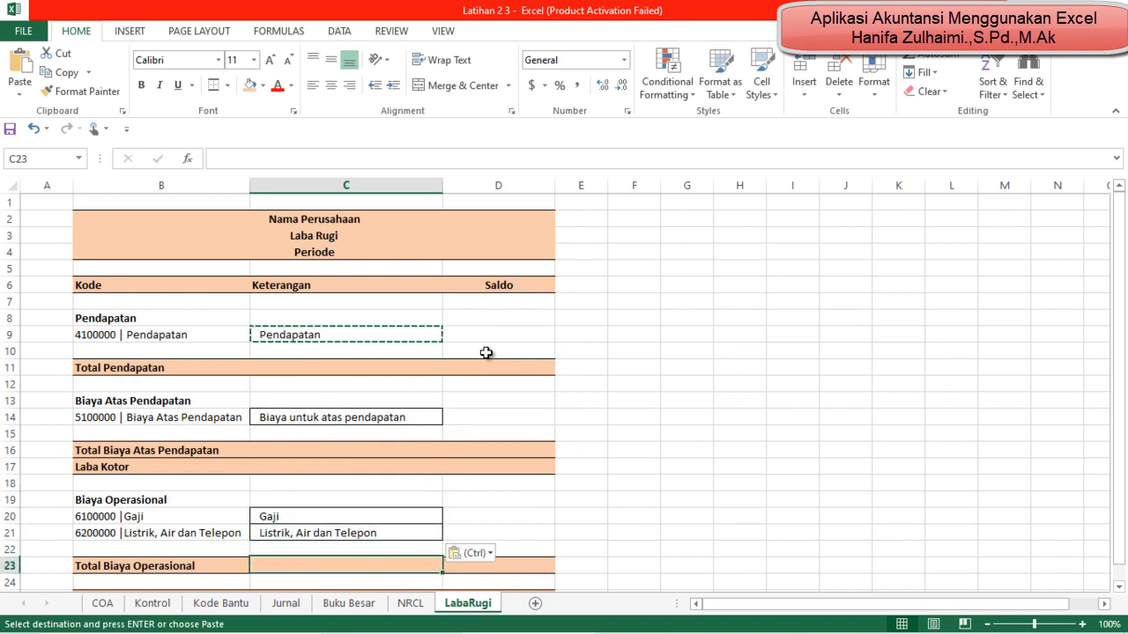
Step: Remove the cell borders from the pasted Keterangan cells C19:C21, C14 and C9
{"action": "key", "text": "Up"}
{"action": "key", "text": "Up"}
{"action": "key", "text": "Up"}
{"action": "key", "text": "Up"}
{"action": "key", "text": "Up"}
{"action": "key", "text": "Up"}
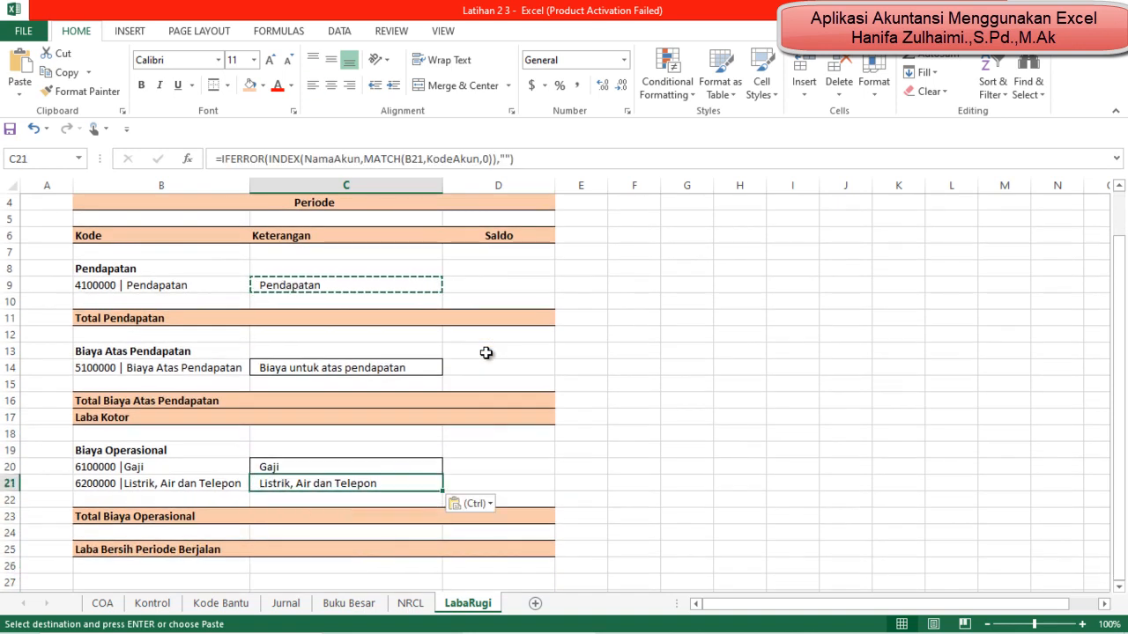
{"action": "key", "text": "shift+Up"}
{"action": "key", "text": "shift+Up"}
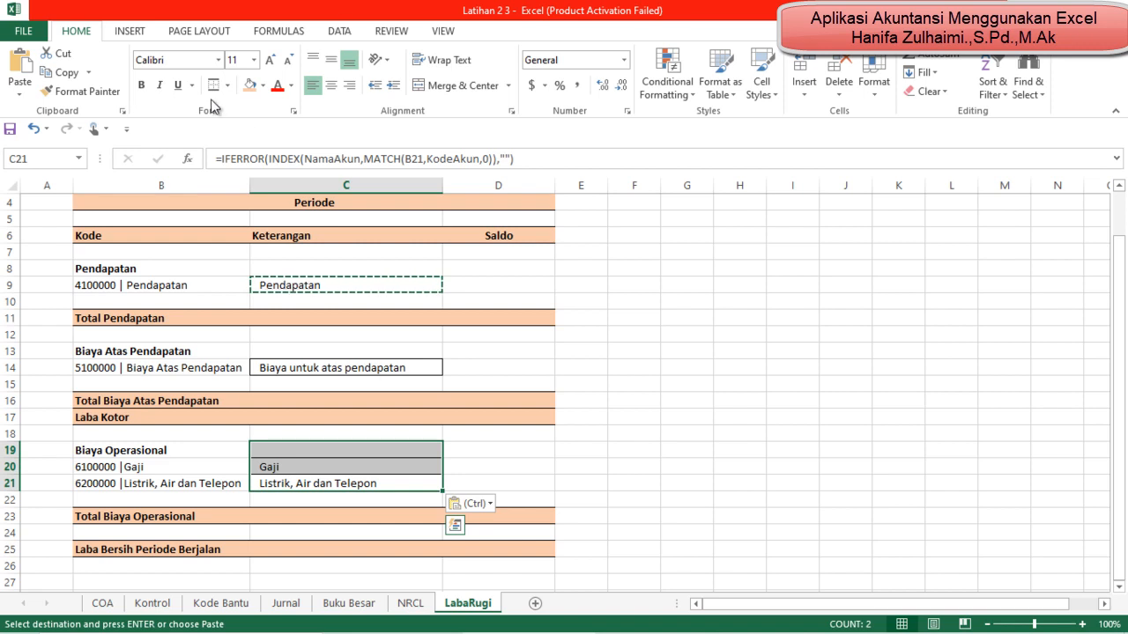
{"action": "left_click", "coordinate": [231, 86]}
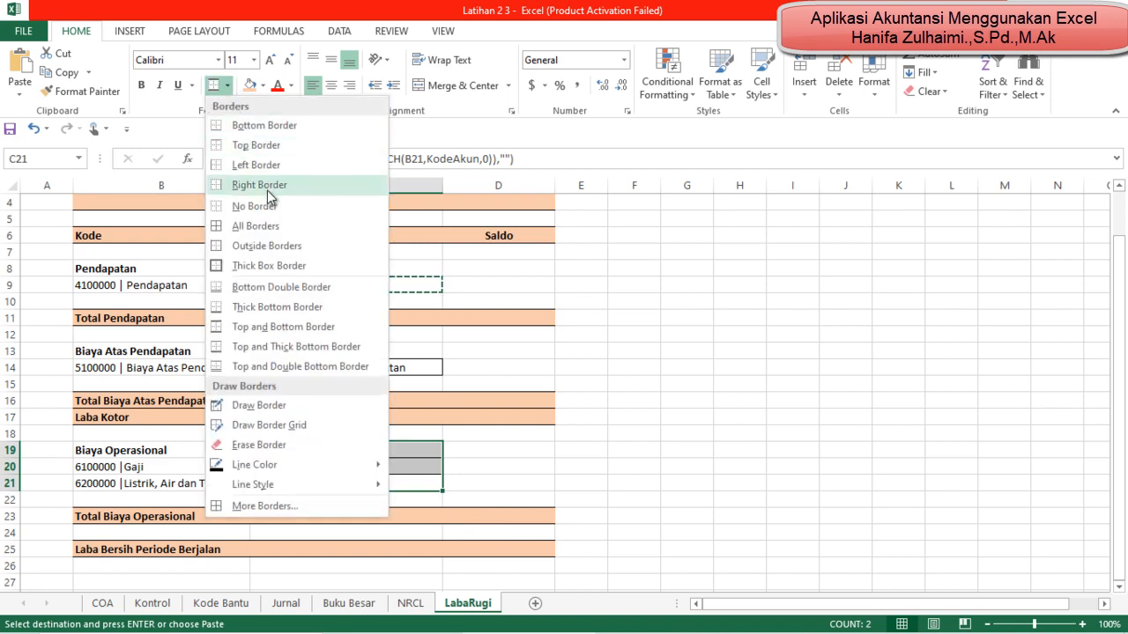
{"action": "left_click", "coordinate": [256, 223]}
{"action": "left_click", "coordinate": [399, 365]}
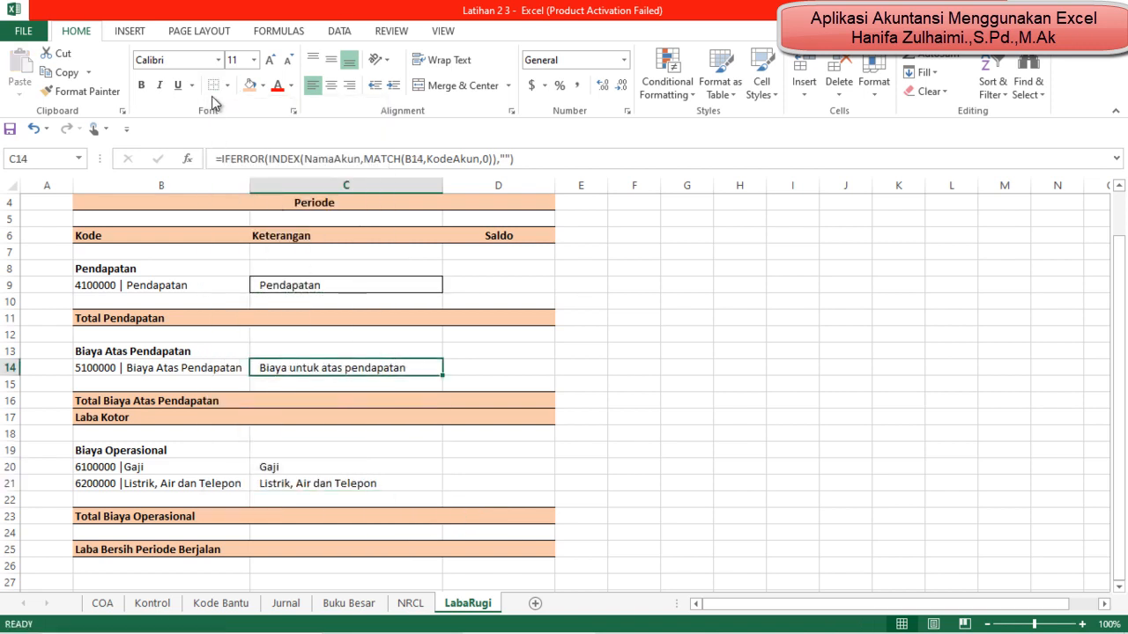
{"action": "left_click", "coordinate": [365, 280]}
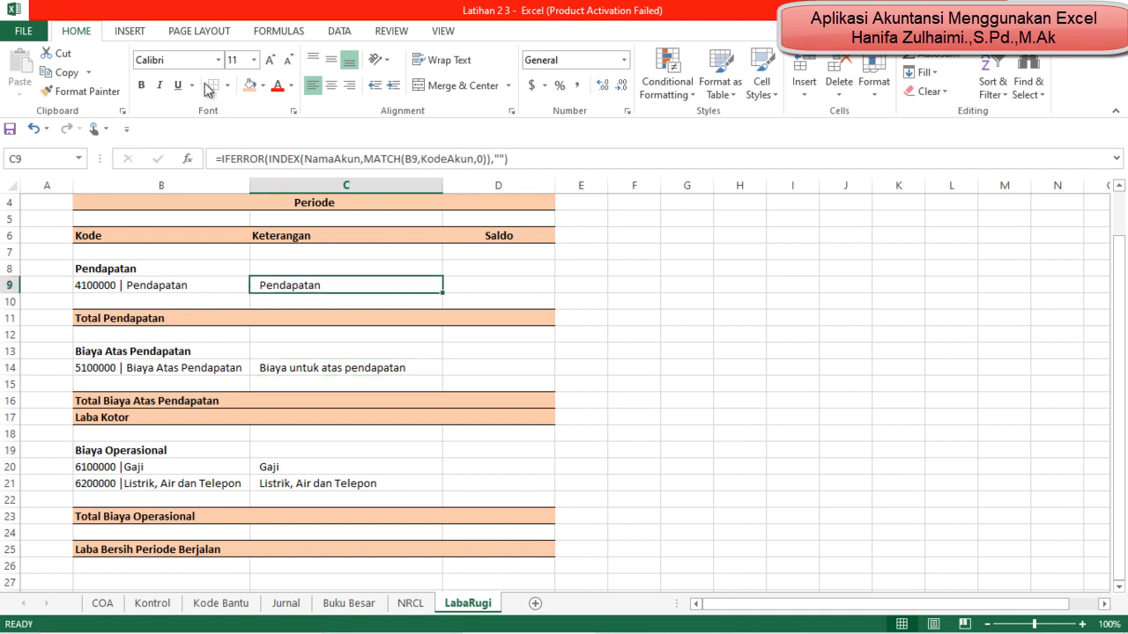
{"action": "left_click", "coordinate": [571, 435]}
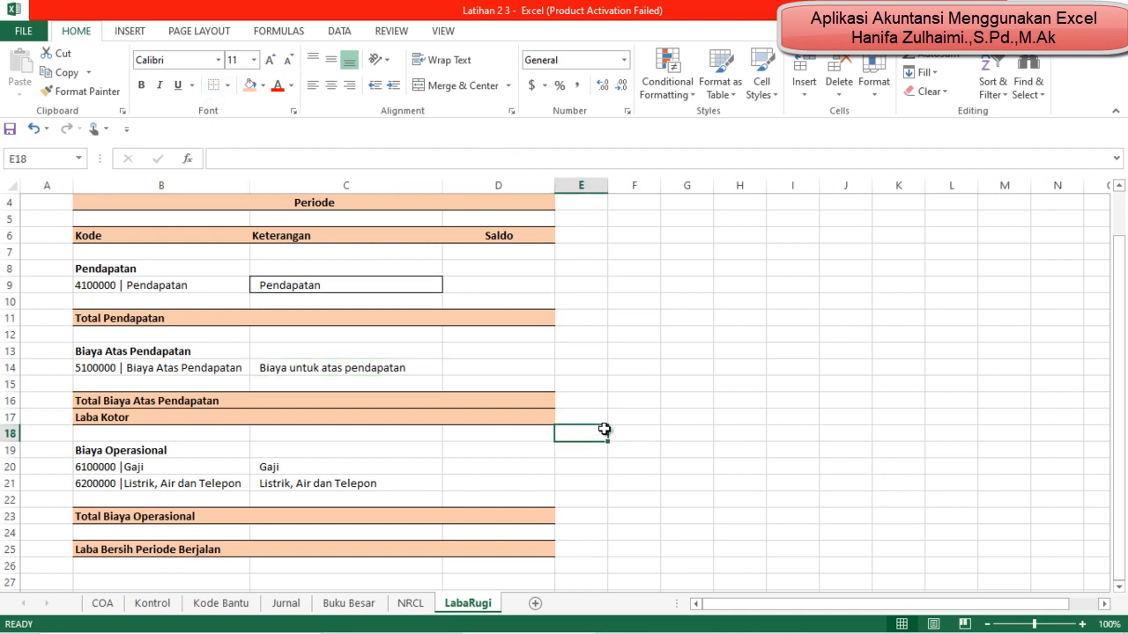
{"action": "left_click", "coordinate": [325, 280]}
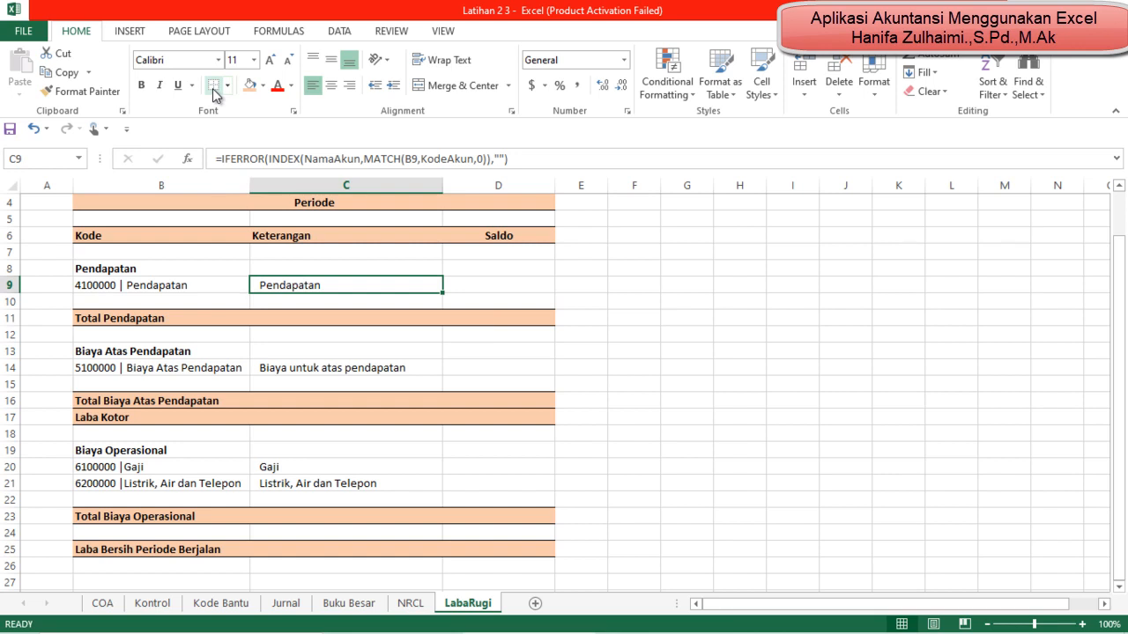
{"action": "left_click", "coordinate": [673, 354]}
{"action": "scroll", "coordinate": [673, 359], "scroll_direction": "down", "scroll_amount": 1}
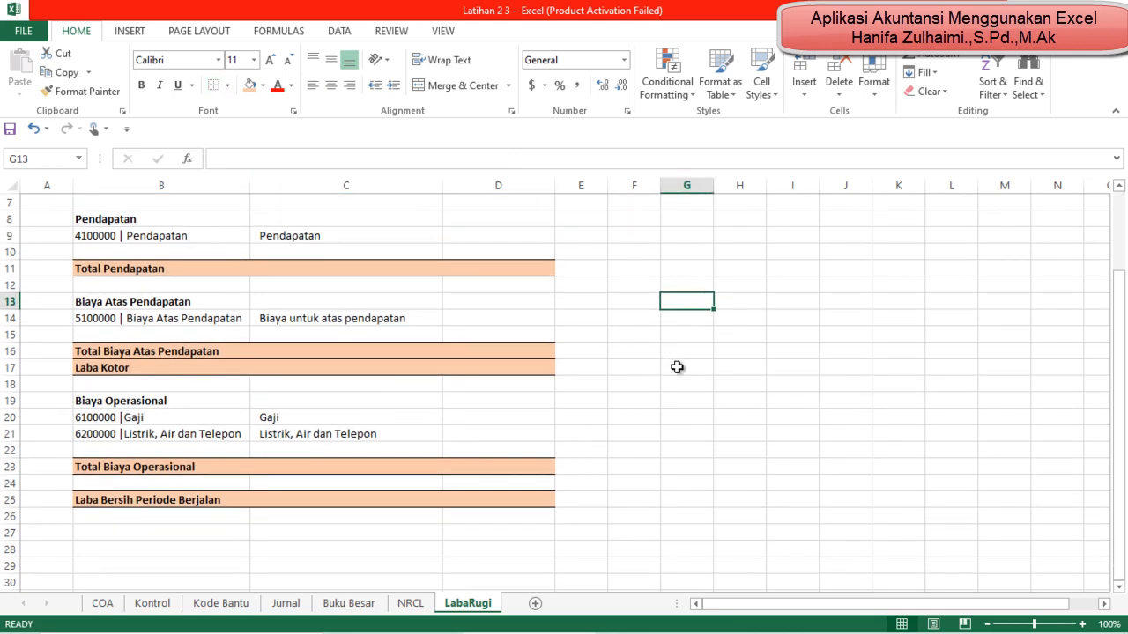
{"action": "scroll", "coordinate": [677, 366], "scroll_direction": "up", "scroll_amount": 2}
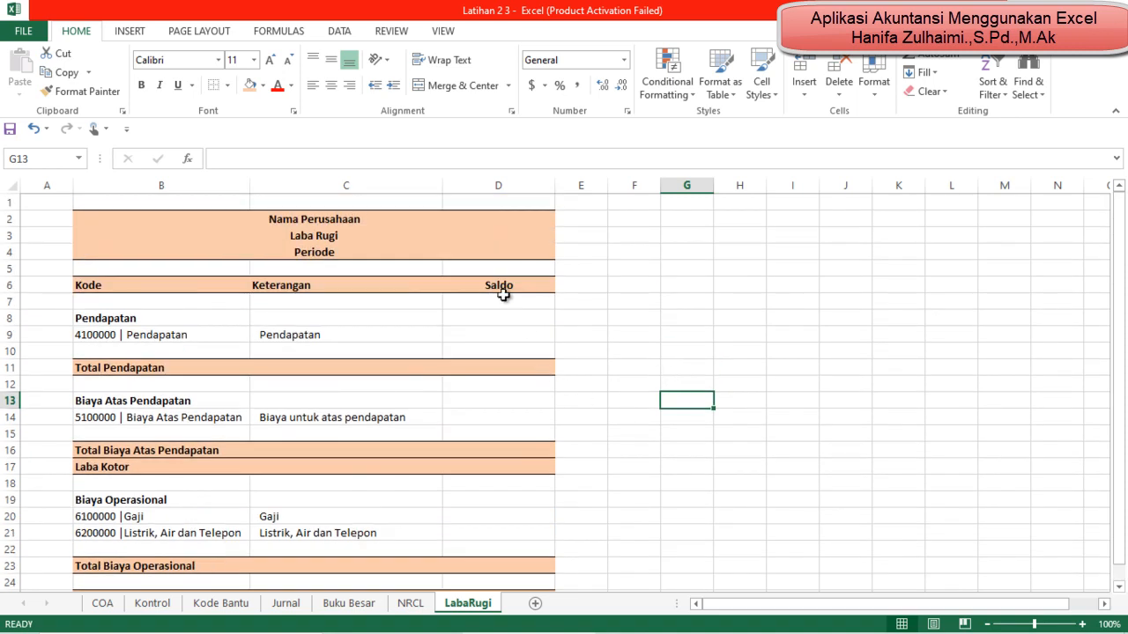
{"action": "left_click", "coordinate": [411, 604]}
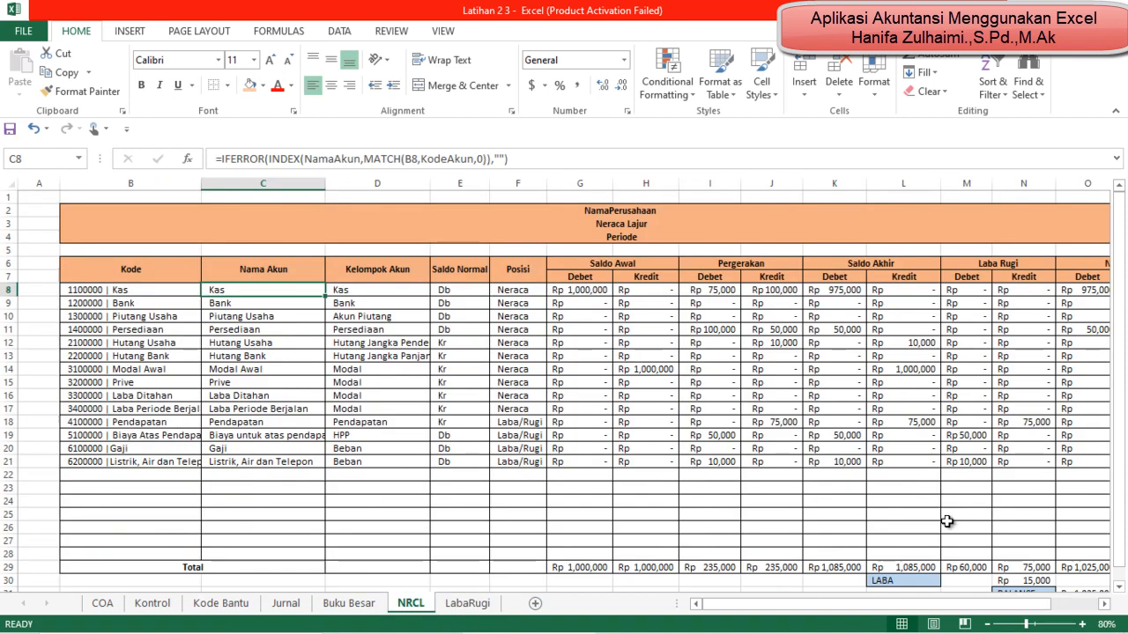
{"action": "left_click", "coordinate": [476, 600]}
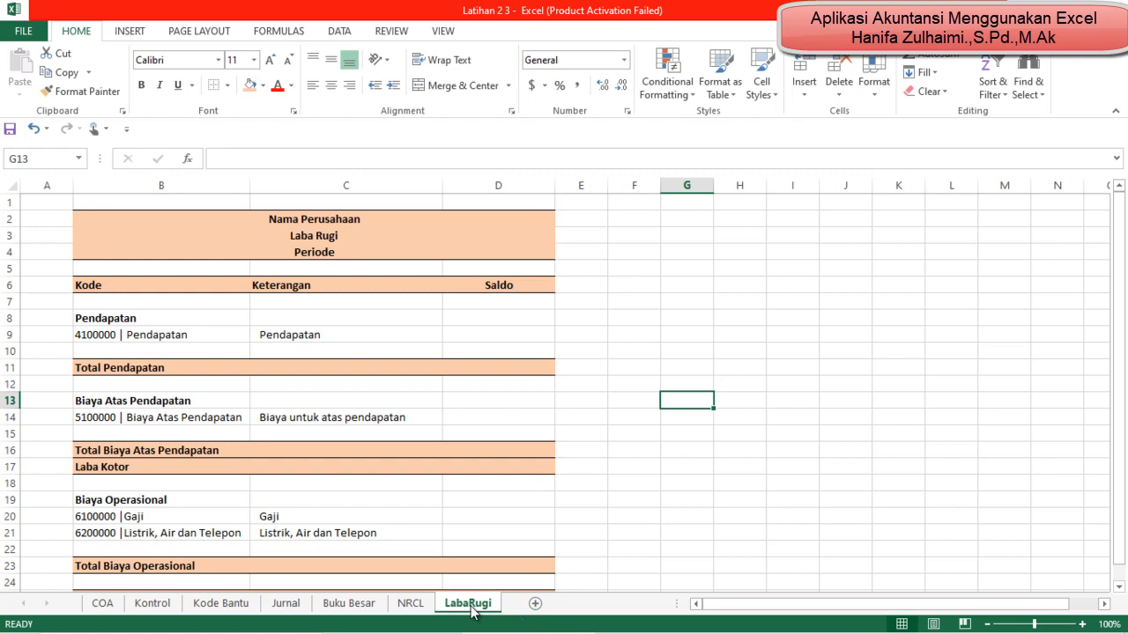
{"action": "left_click", "coordinate": [412, 603]}
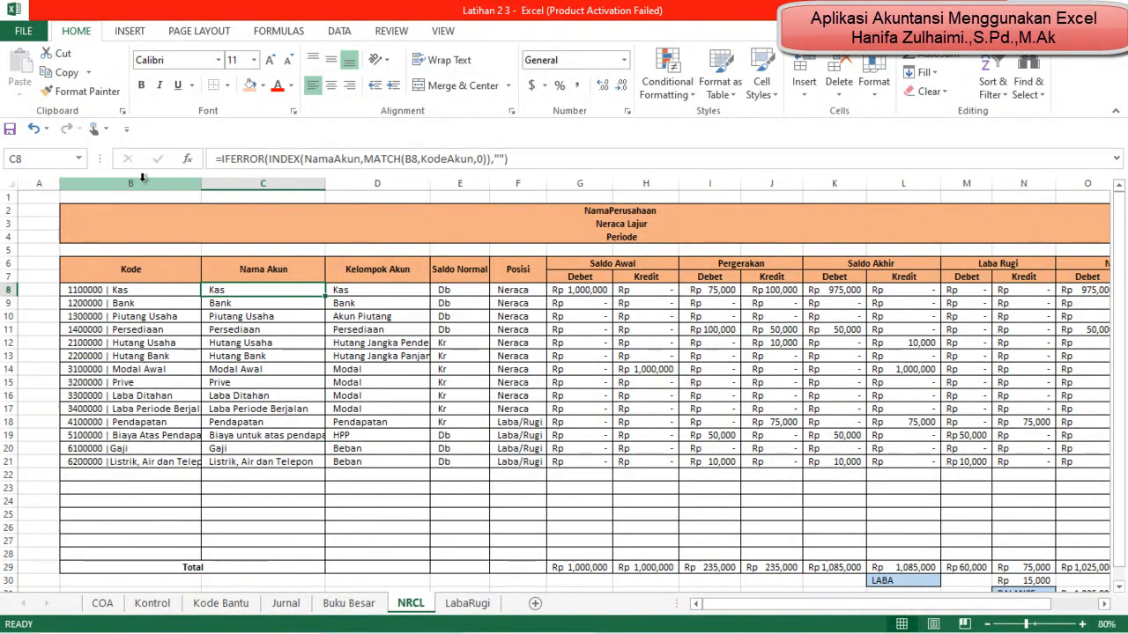
{"action": "left_click", "coordinate": [469, 606]}
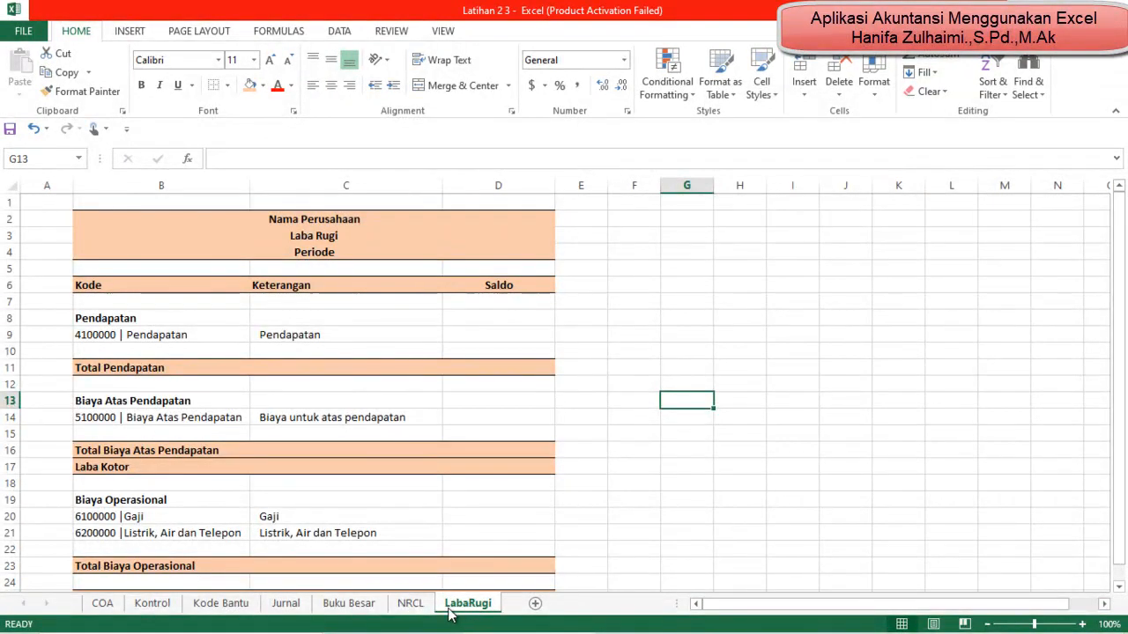
Step: Define the name NRCLKode for the whole Kode column B on the NRCL sheet
{"action": "left_click", "coordinate": [410, 607]}
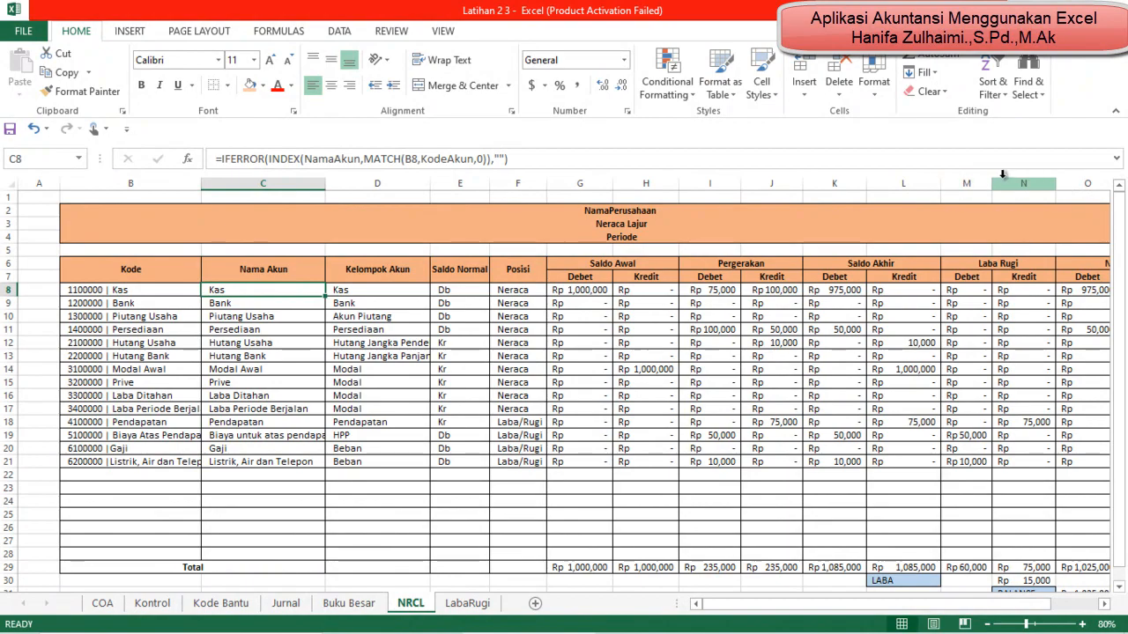
{"action": "left_click", "coordinate": [123, 183]}
{"action": "left_click", "coordinate": [61, 163]}
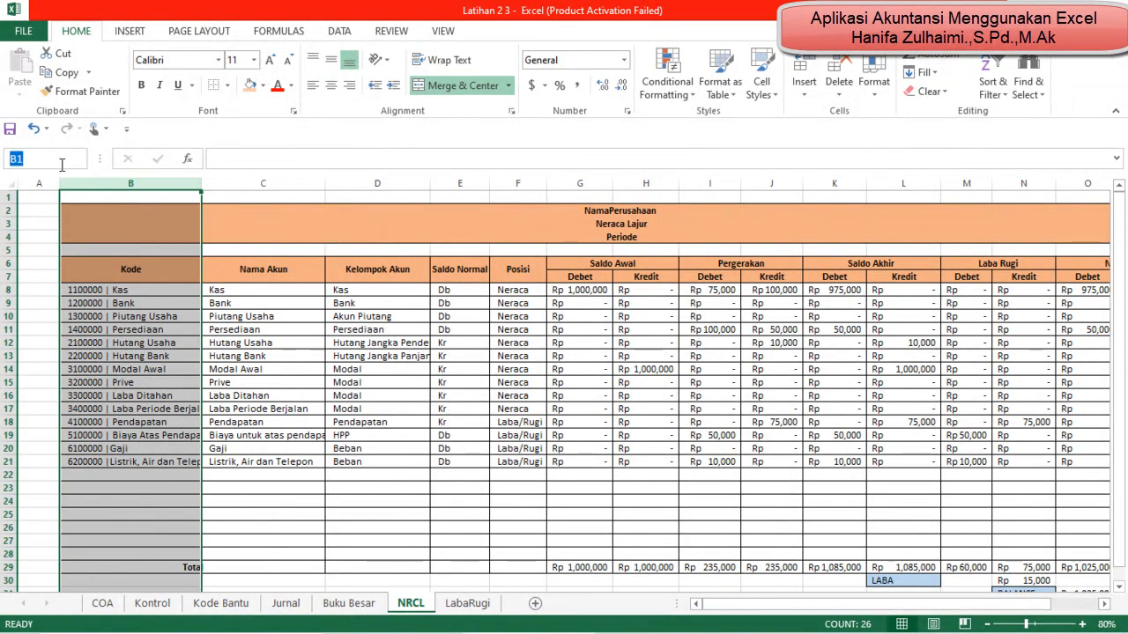
{"action": "type", "text": "NRCLKode"}
{"action": "key", "text": "Return"}
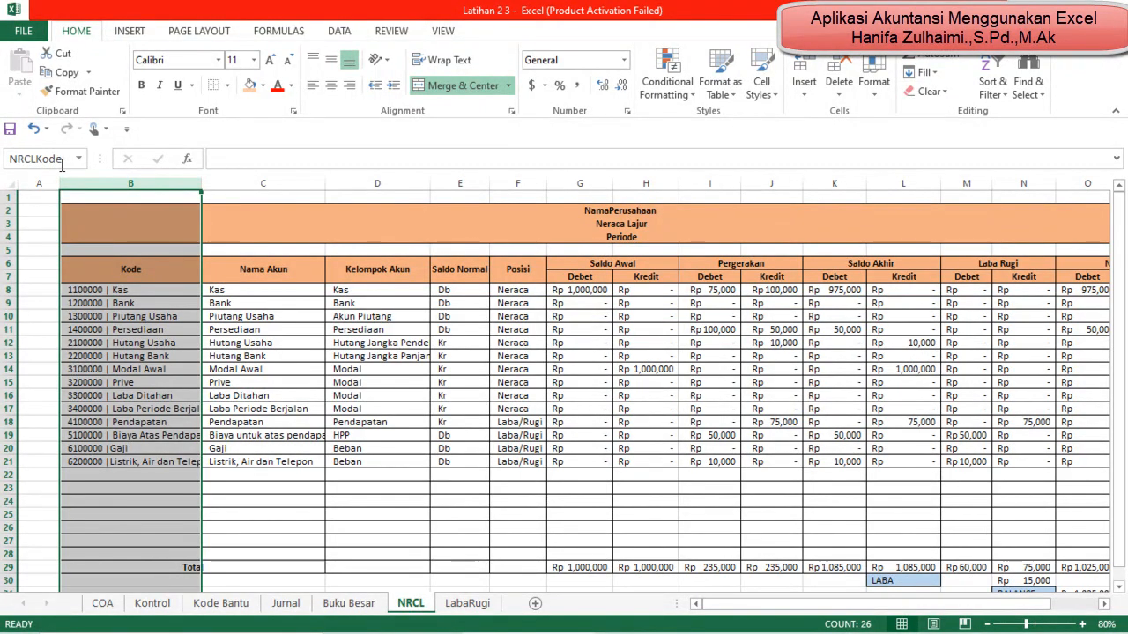
Step: Define the name NRCLSN for the whole Saldo Normal column E
{"action": "left_click", "coordinate": [452, 182]}
{"action": "left_click", "coordinate": [33, 158]}
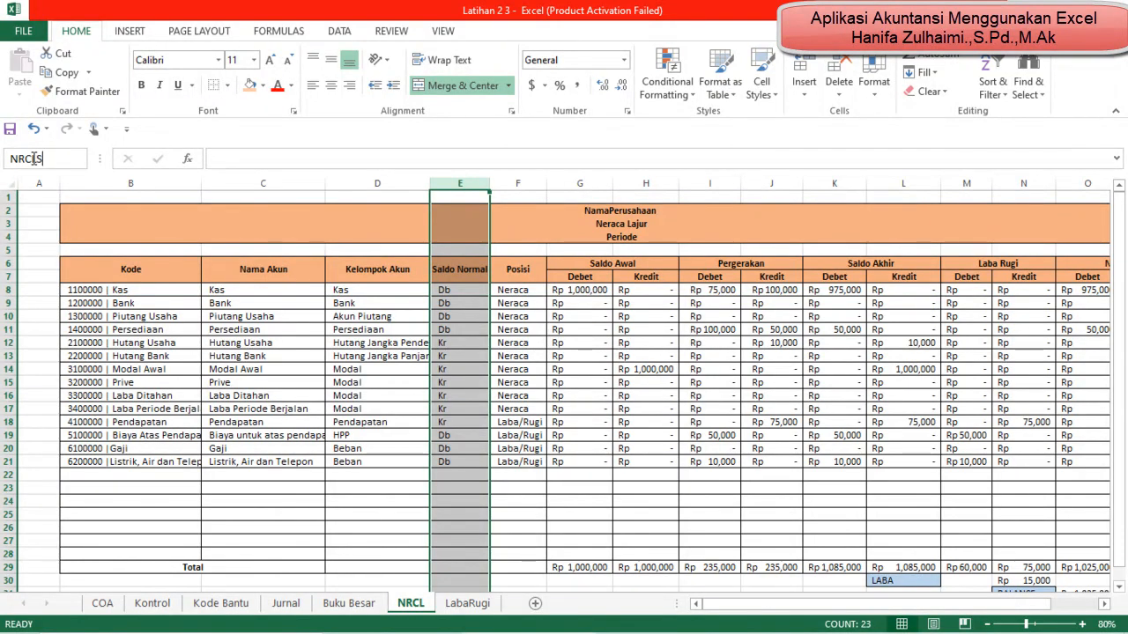
{"action": "key", "text": "Return"}
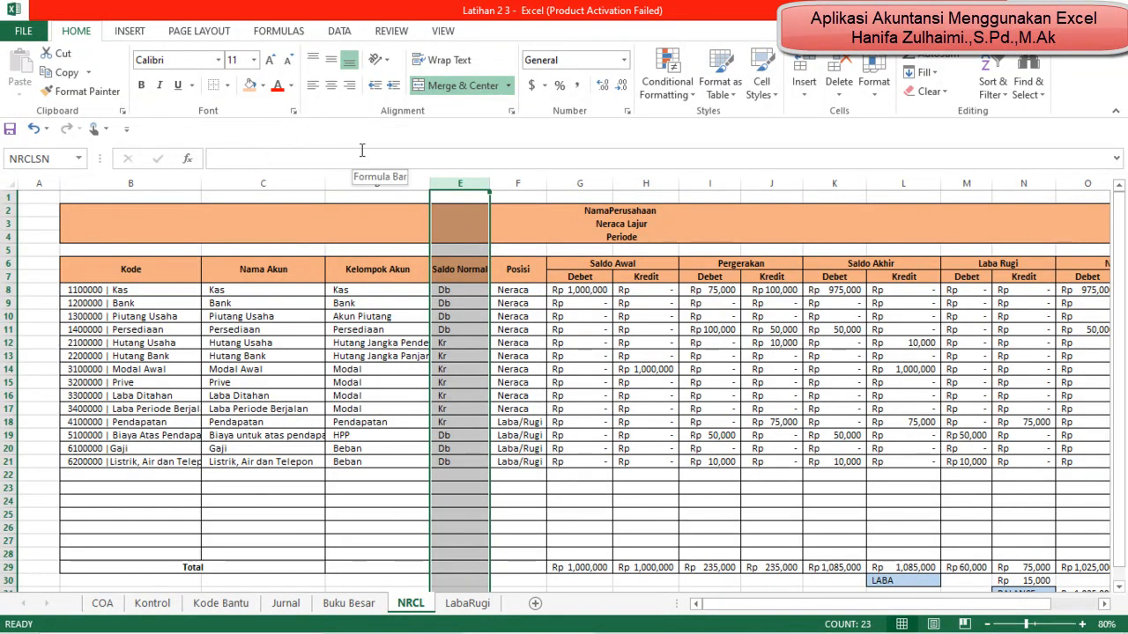
Step: Define the name NRCL_LBDB for the whole Laba Rugi Debet column M
{"action": "left_click", "coordinate": [966, 183]}
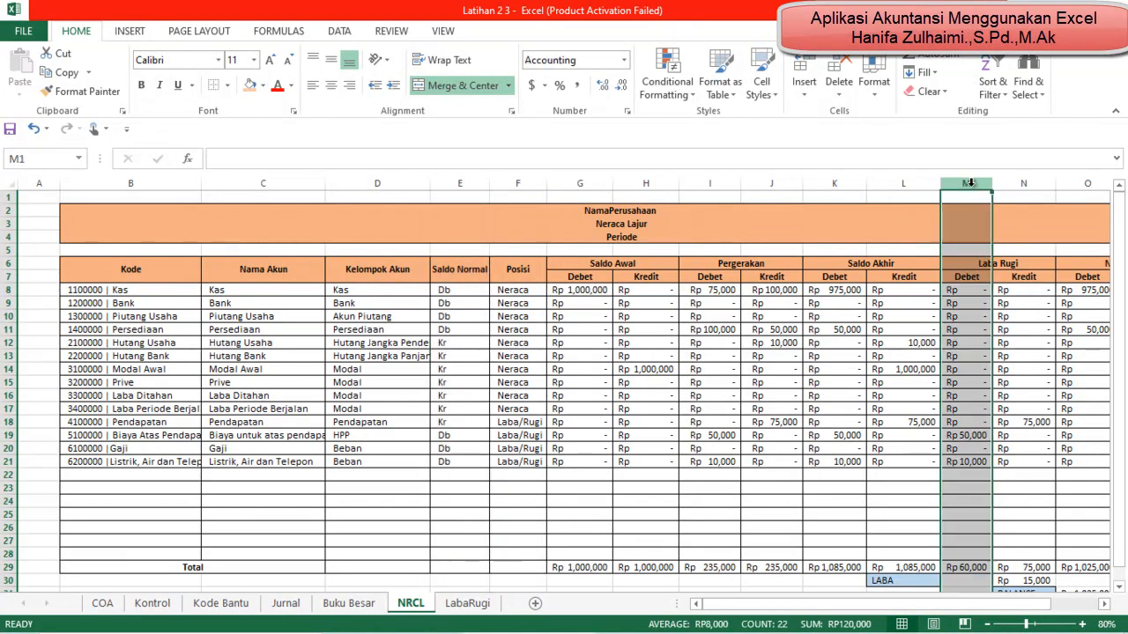
{"action": "left_click", "coordinate": [25, 159]}
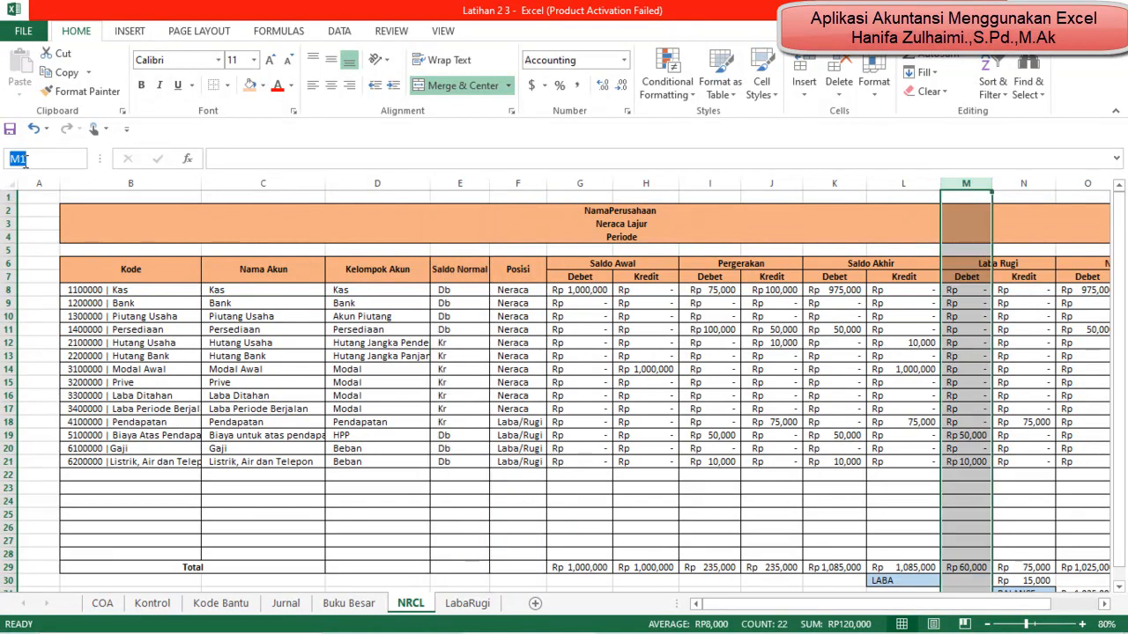
{"action": "type", "text": "NRCL"}
{"action": "type", "text": "_LBDB"}
{"action": "key", "text": "Return"}
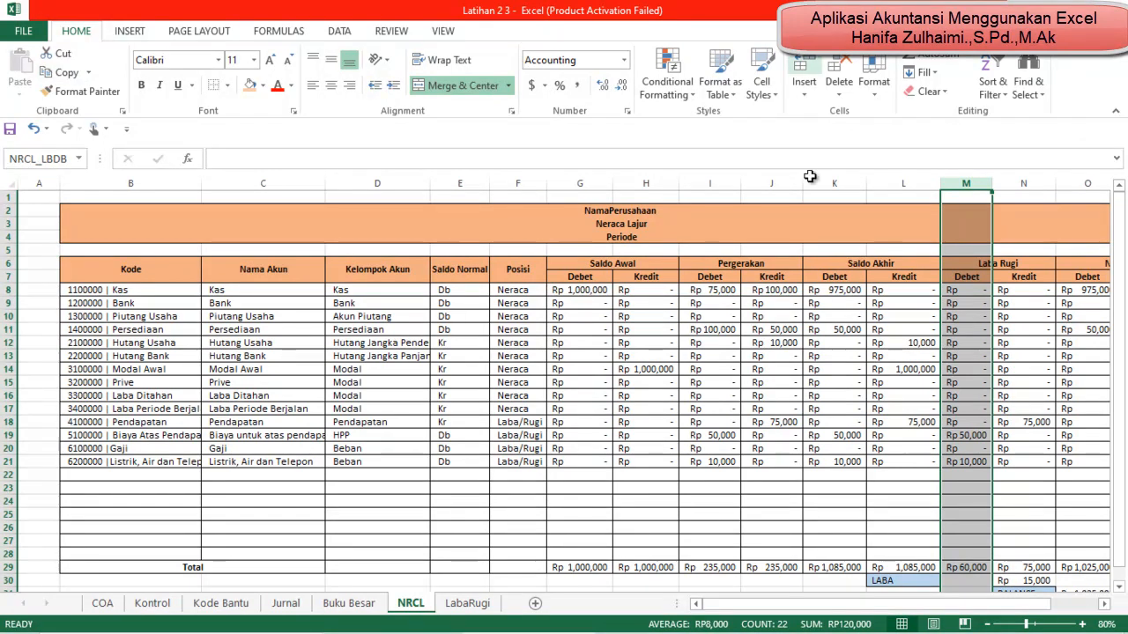
Step: Define the name NRCL_LBKR for the whole Laba Rugi Kredit column N on the NRCL sheet
{"action": "left_click", "coordinate": [1013, 184]}
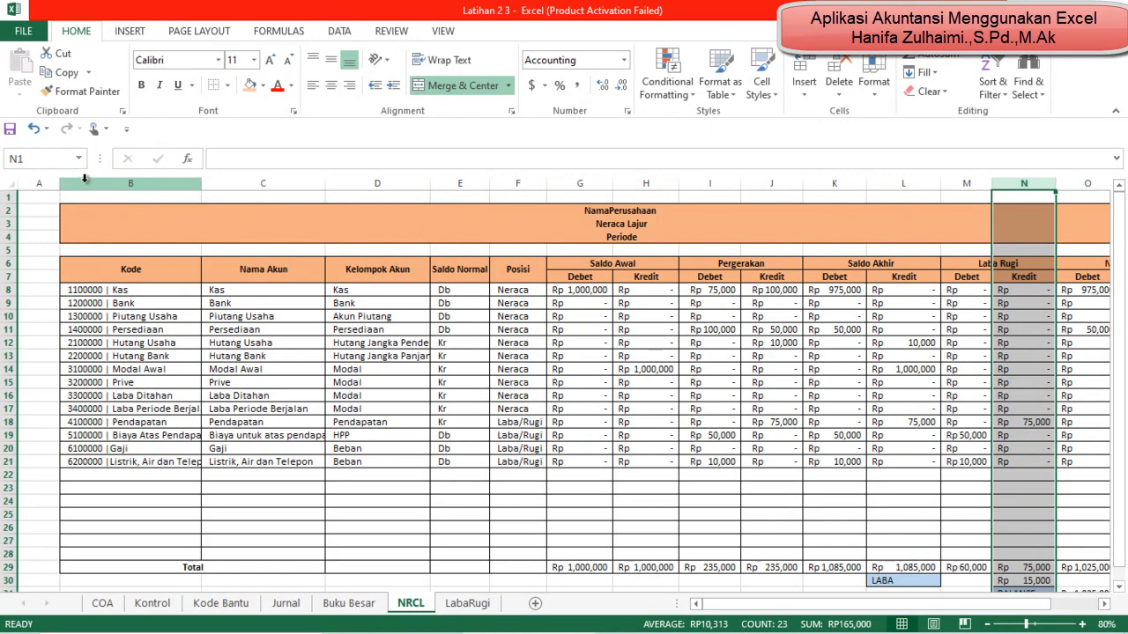
{"action": "left_click", "coordinate": [47, 158]}
{"action": "type", "text": "NR"}
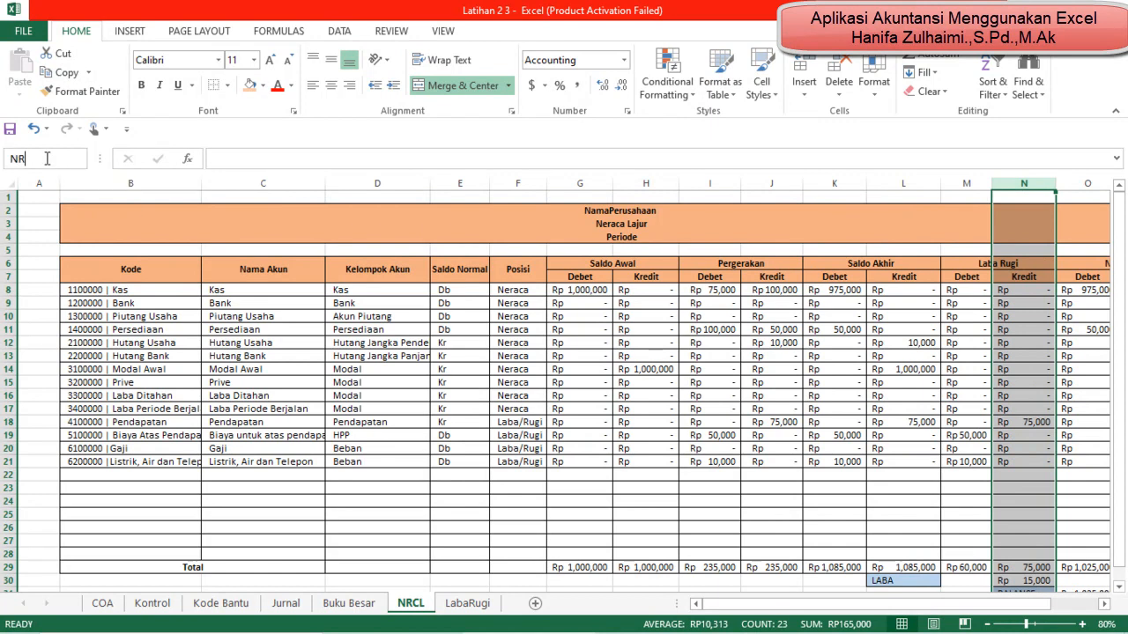
{"action": "type", "text": "CL_LBKR"}
{"action": "key", "text": "Return"}
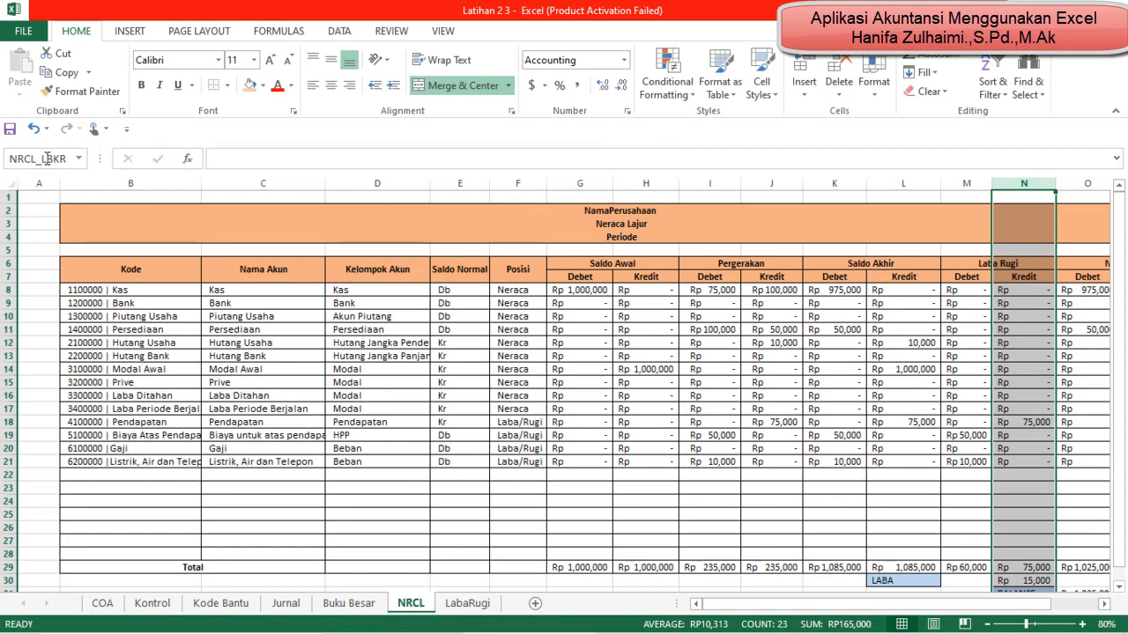
Step: Add the helper headings Kb Debet, Kb Kredit and SN in cells F6:H6 of the LabaRugi sheet
{"action": "left_click", "coordinate": [470, 604]}
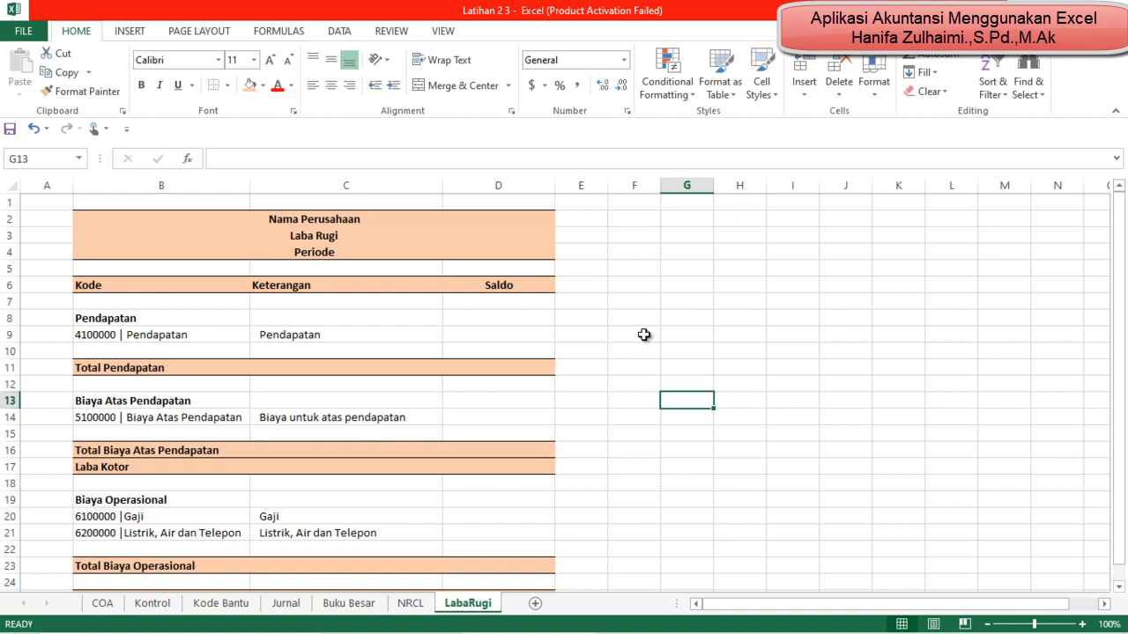
{"action": "left_click", "coordinate": [644, 290]}
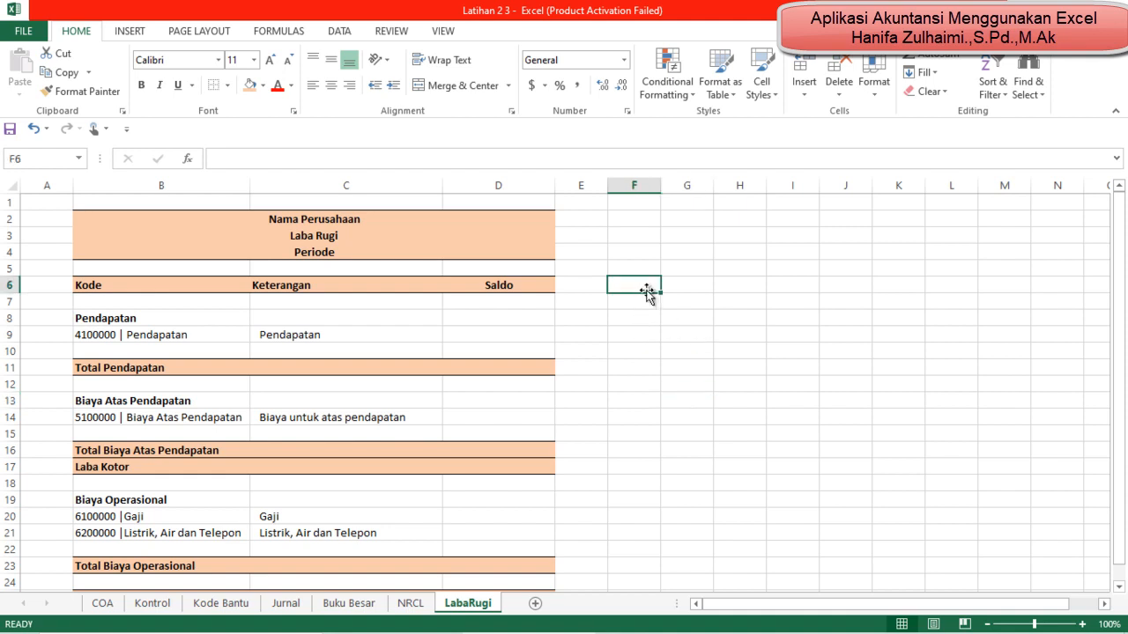
{"action": "type", "text": "Kb Debet"}
{"action": "key", "text": "Tab"}
{"action": "type", "text": "Kb Kredit"}
{"action": "key", "text": "Tab"}
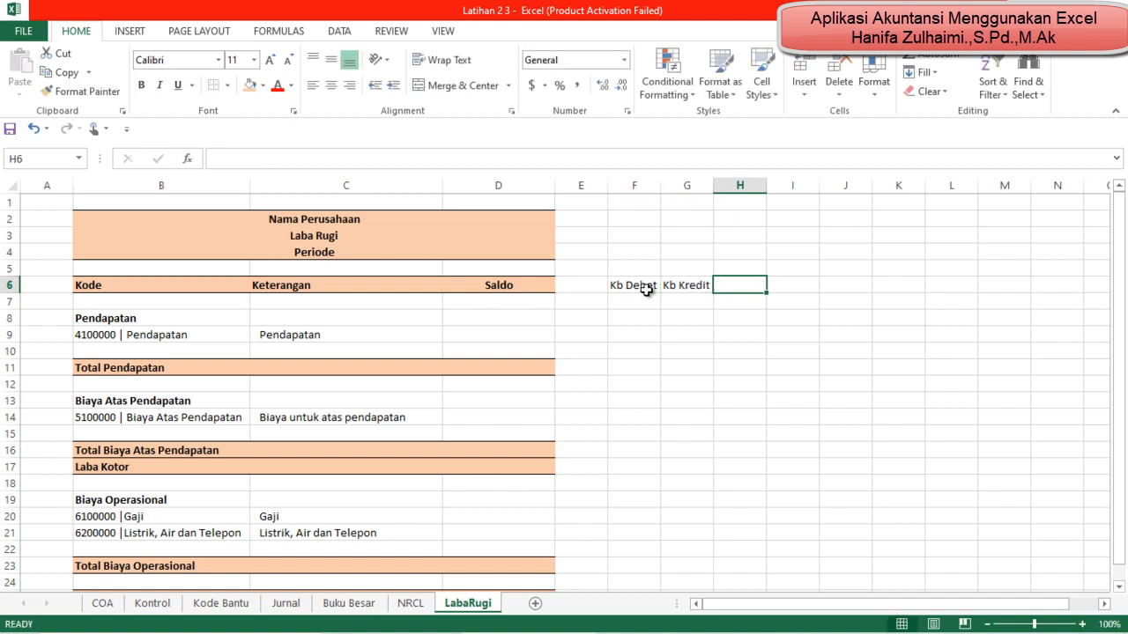
{"action": "type", "text": "SN"}
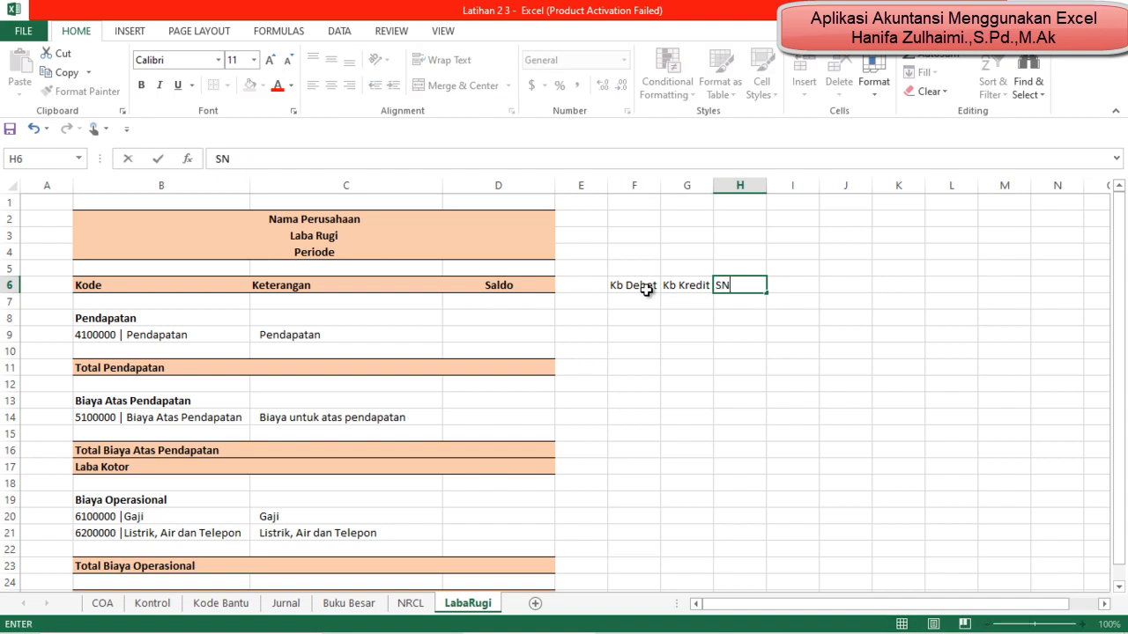
{"action": "key", "text": "Return"}
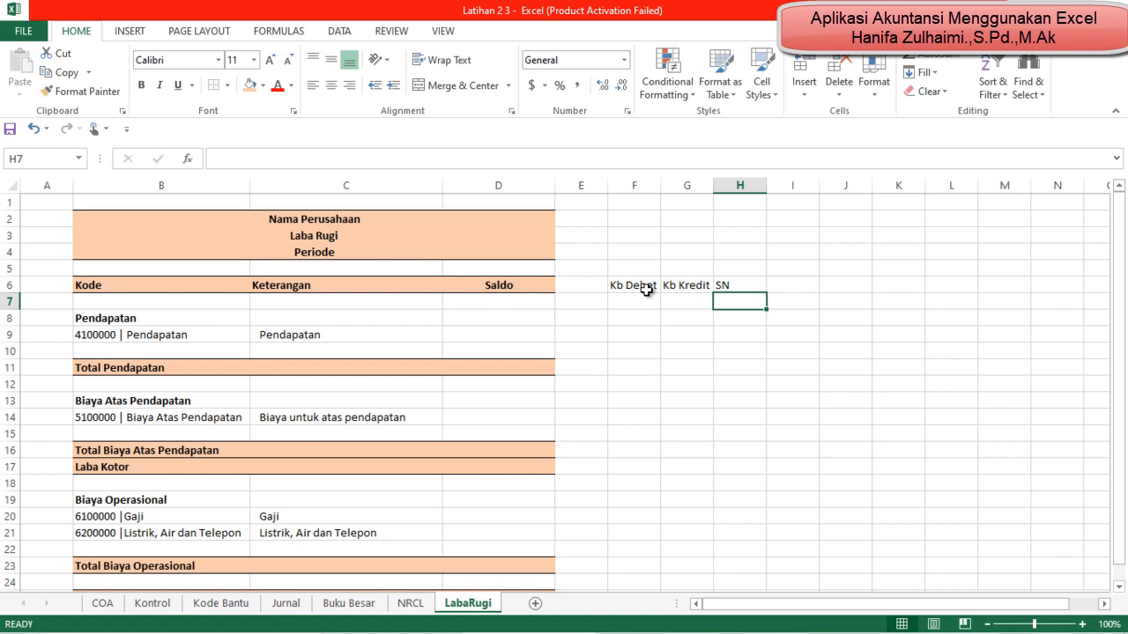
{"action": "type", "text": "="}
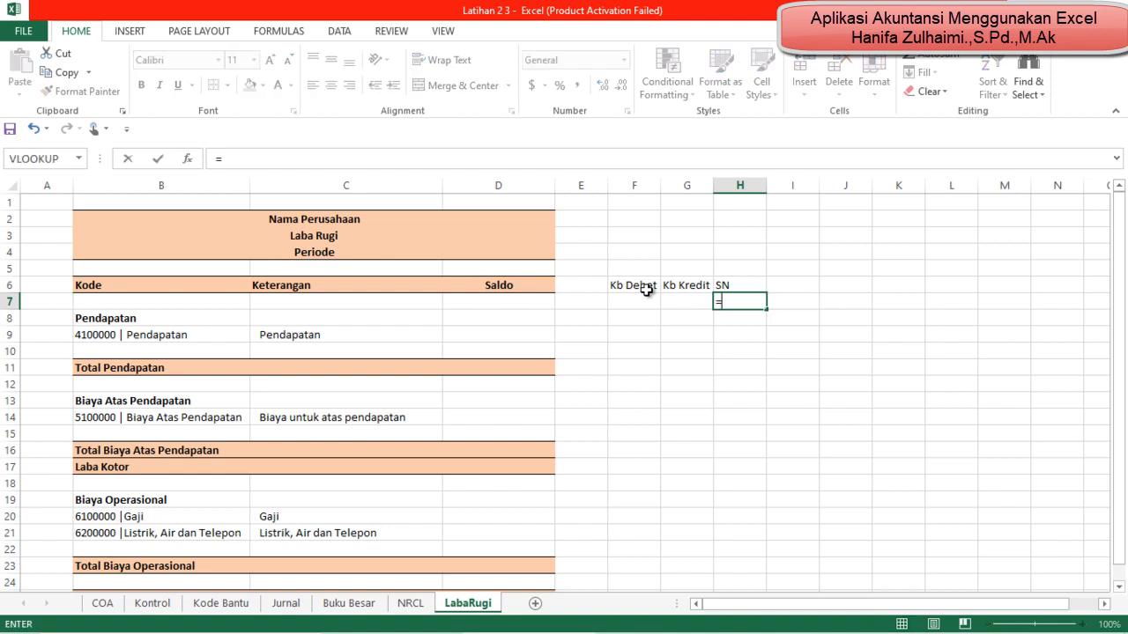
{"action": "type", "text": "(in"}
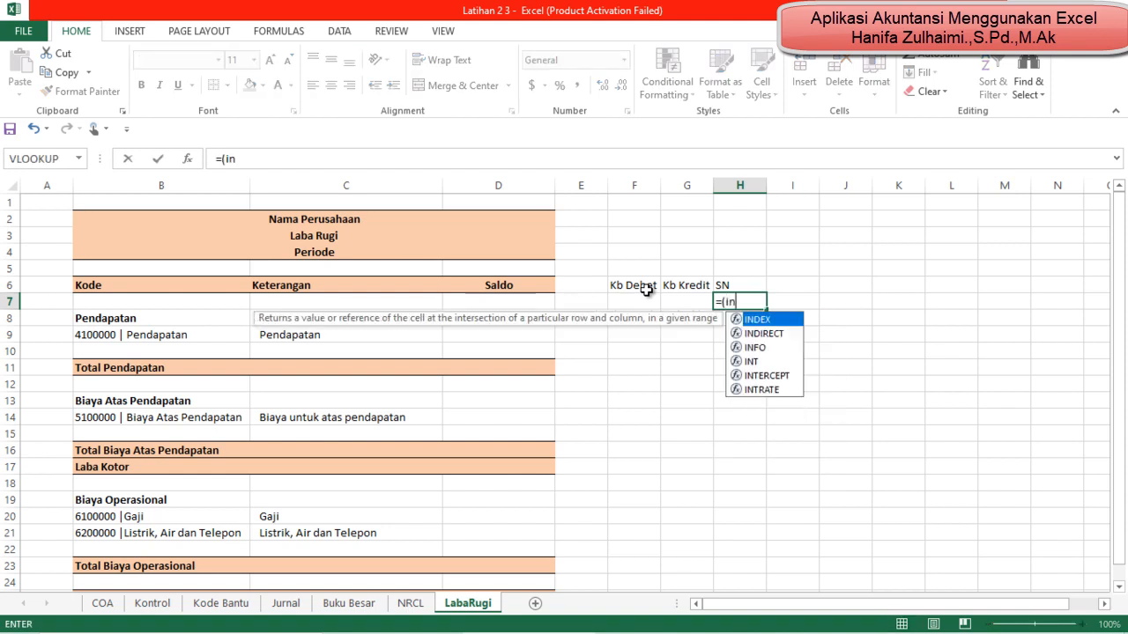
{"action": "type", "text": "dex"}
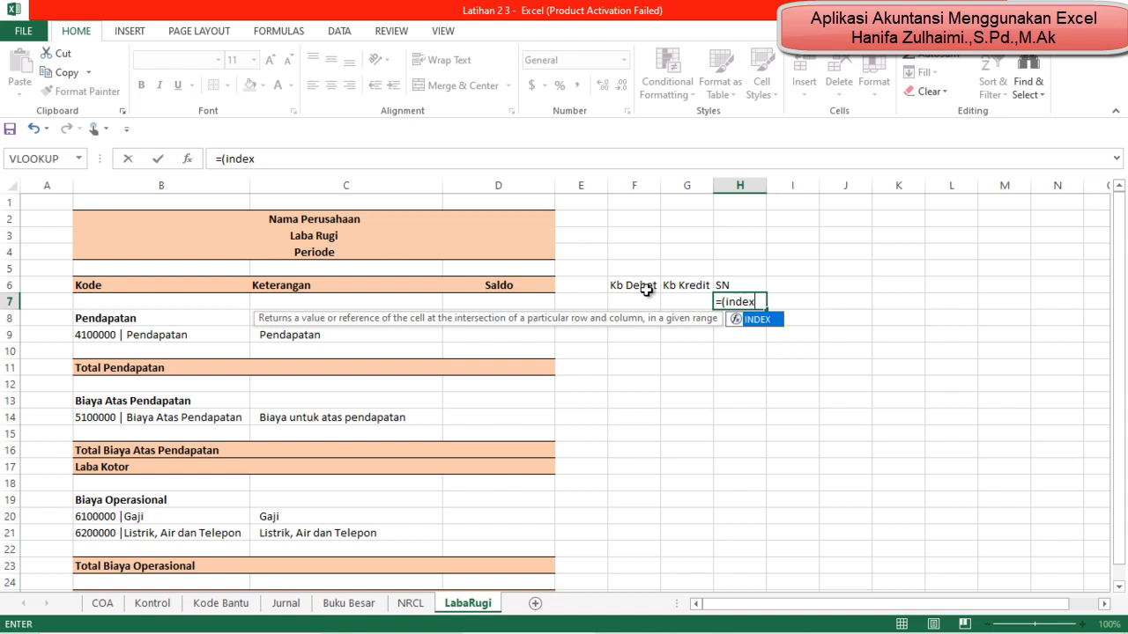
{"action": "type", "text": "("}
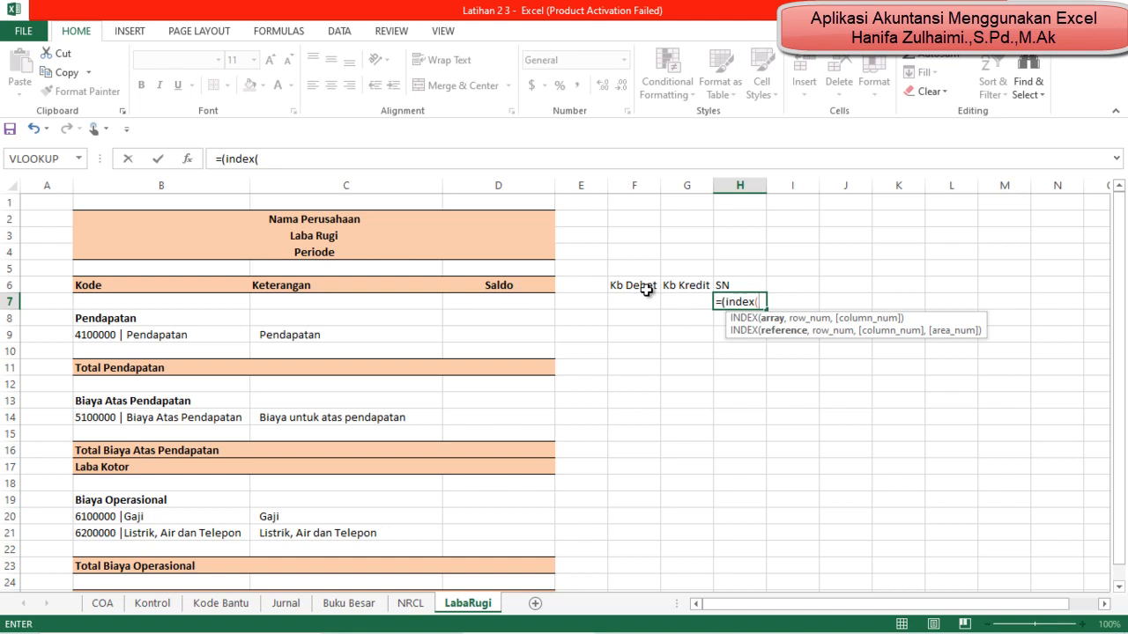
{"action": "type", "text": "nr"}
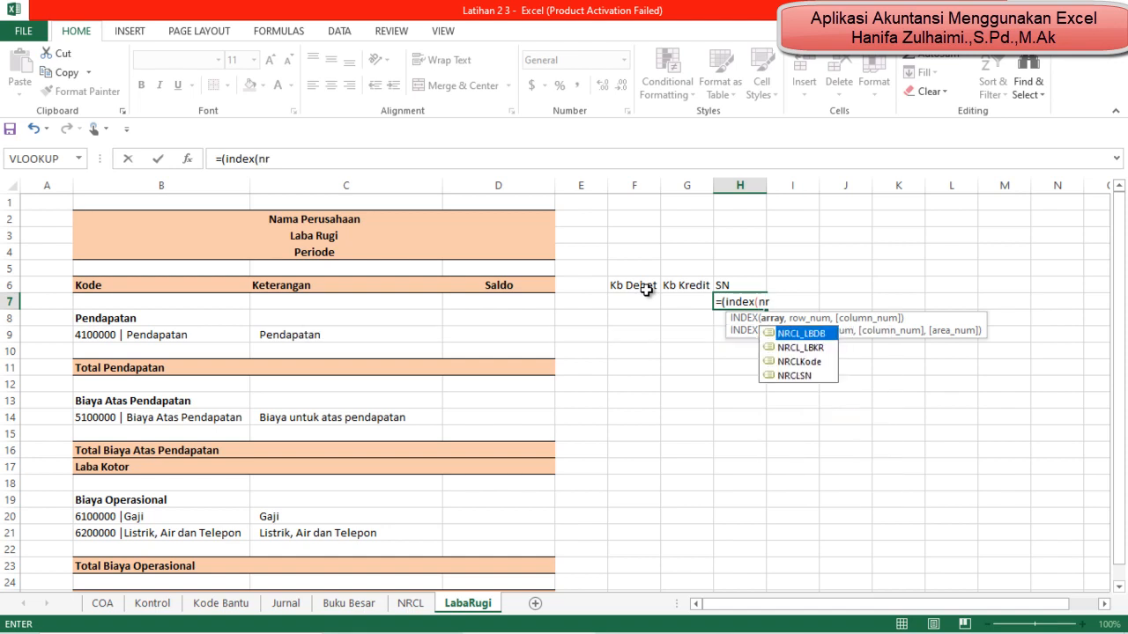
{"action": "double_click", "coordinate": [809, 376]}
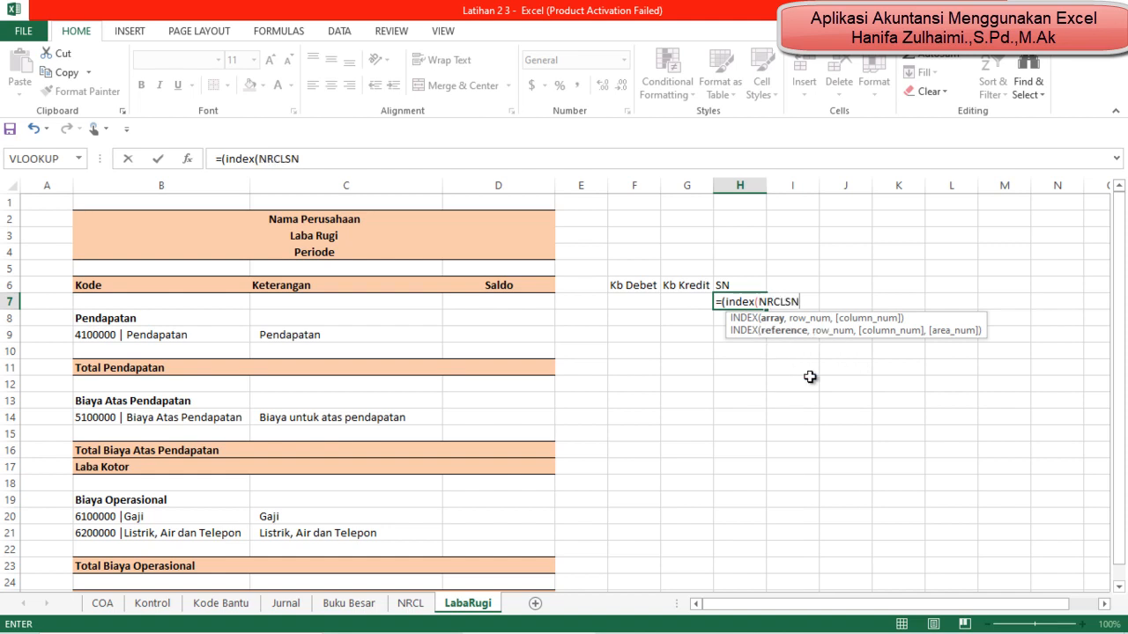
{"action": "type", "text": ",match"}
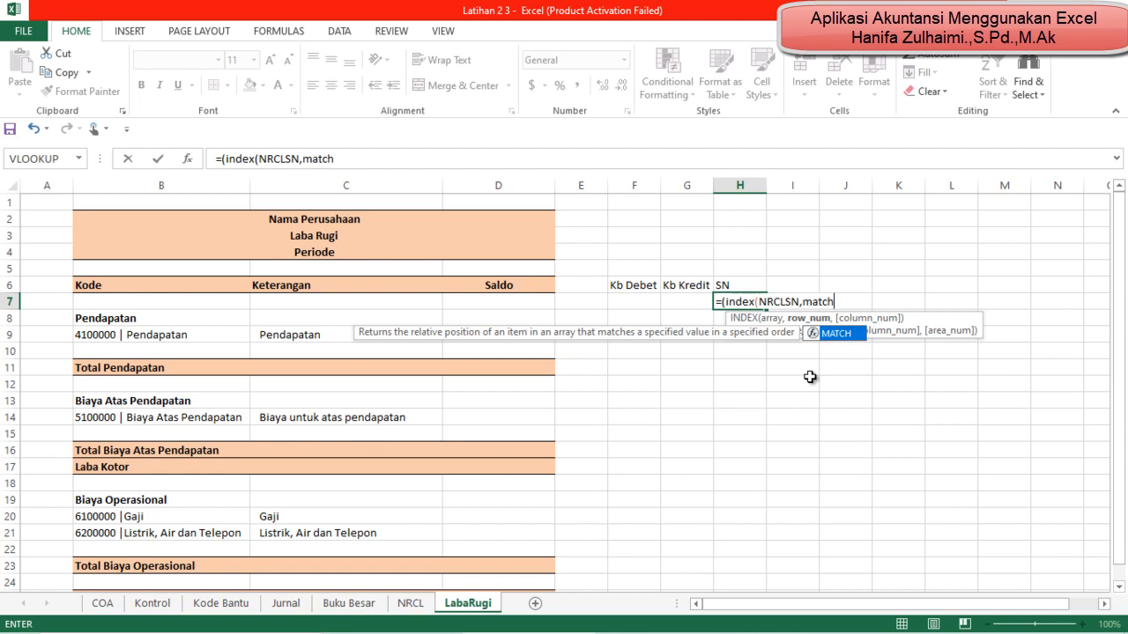
{"action": "type", "text": "("}
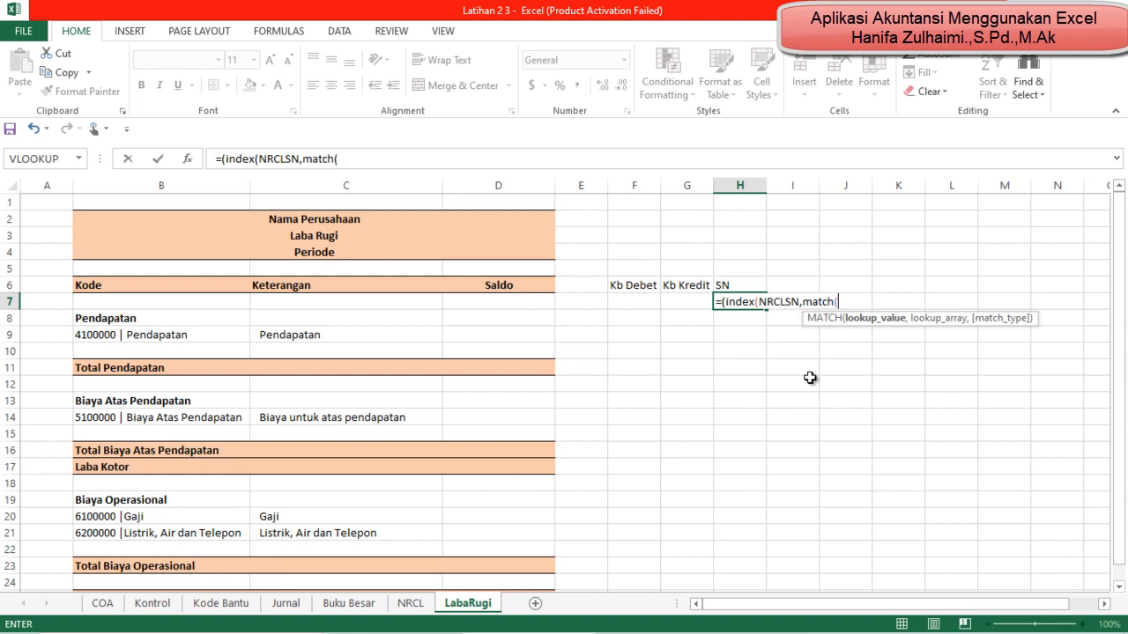
{"action": "key", "text": "BackSpace"}
{"action": "key", "text": "BackSpace"}
{"action": "key", "text": "BackSpace"}
{"action": "key", "text": "BackSpace"}
{"action": "key", "text": "BackSpace"}
{"action": "key", "text": "BackSpace"}
{"action": "key", "text": "BackSpace"}
{"action": "key", "text": "BackSpace"}
{"action": "key", "text": "BackSpace"}
{"action": "key", "text": "BackSpace"}
{"action": "key", "text": "BackSpace"}
{"action": "key", "text": "BackSpace"}
{"action": "key", "text": "BackSpace"}
{"action": "key", "text": "BackSpace"}
{"action": "key", "text": "BackSpace"}
{"action": "key", "text": "BackSpace"}
{"action": "key", "text": "BackSpace"}
{"action": "key", "text": "BackSpace"}
{"action": "key", "text": "BackSpace"}
{"action": "key", "text": "BackSpace"}
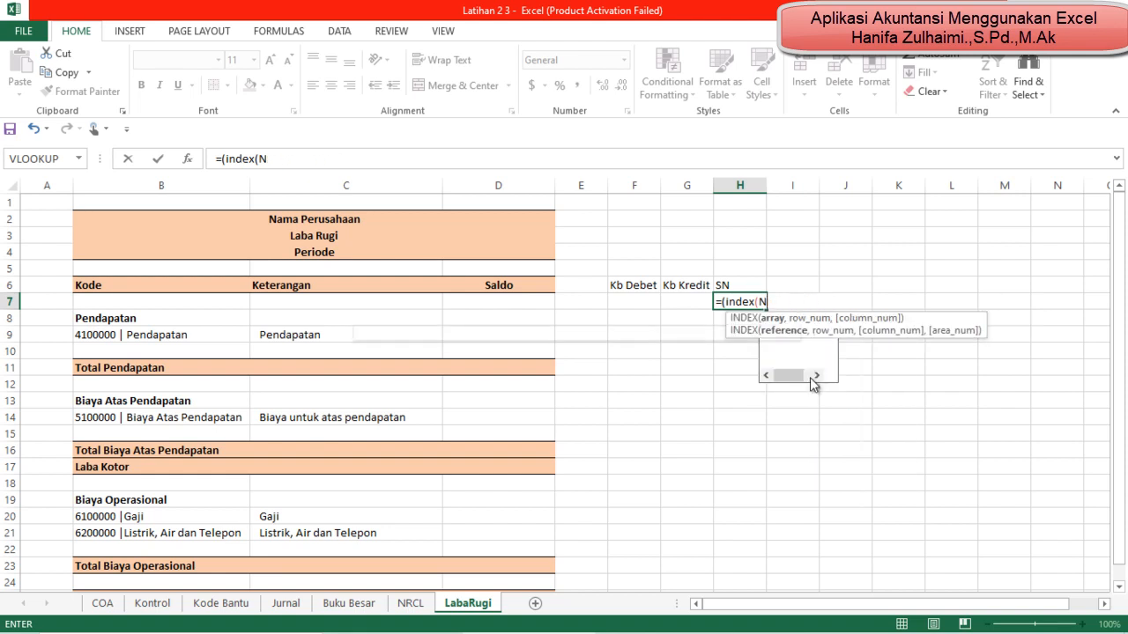
{"action": "key", "text": "Return"}
{"action": "key", "text": "Return"}
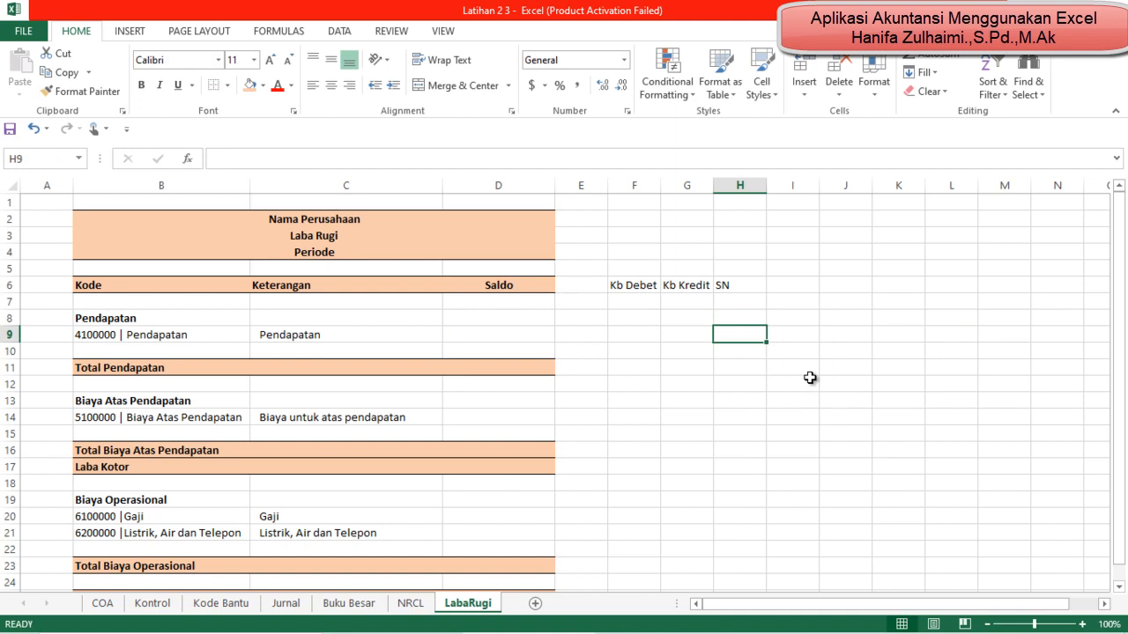
{"action": "key", "text": "Left"}
{"action": "key", "text": "Left"}
{"action": "key", "text": "Left"}
{"action": "key", "text": "Left"}
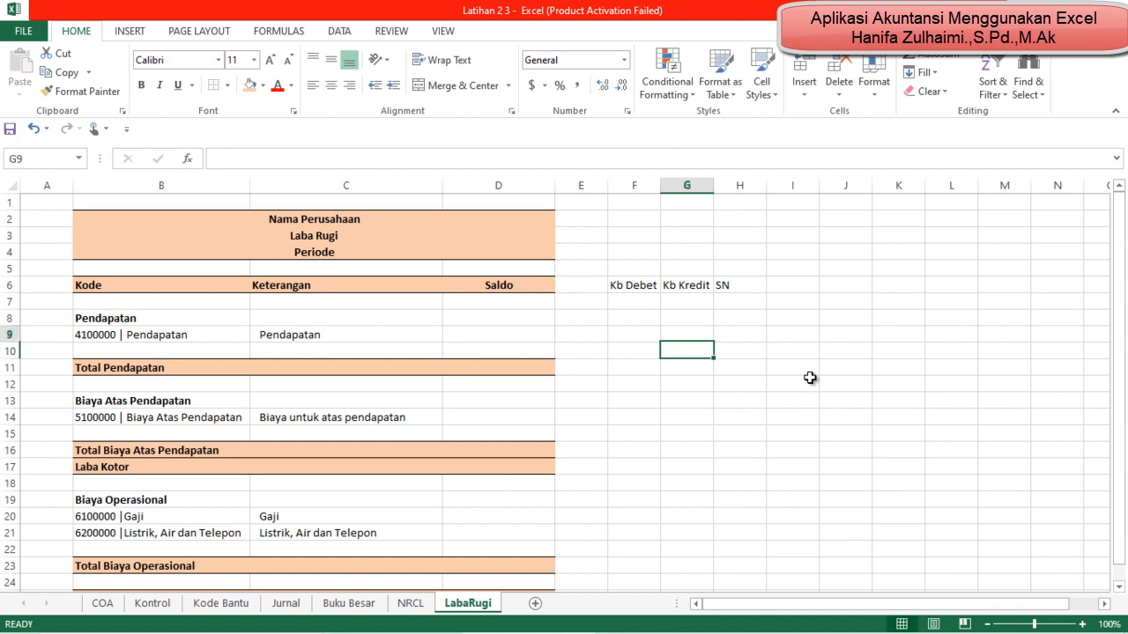
{"action": "key", "text": "Left"}
{"action": "key", "text": "Left"}
{"action": "key", "text": "Left"}
{"action": "key", "text": "Right"}
{"action": "key", "text": "Right"}
{"action": "key", "text": "Left"}
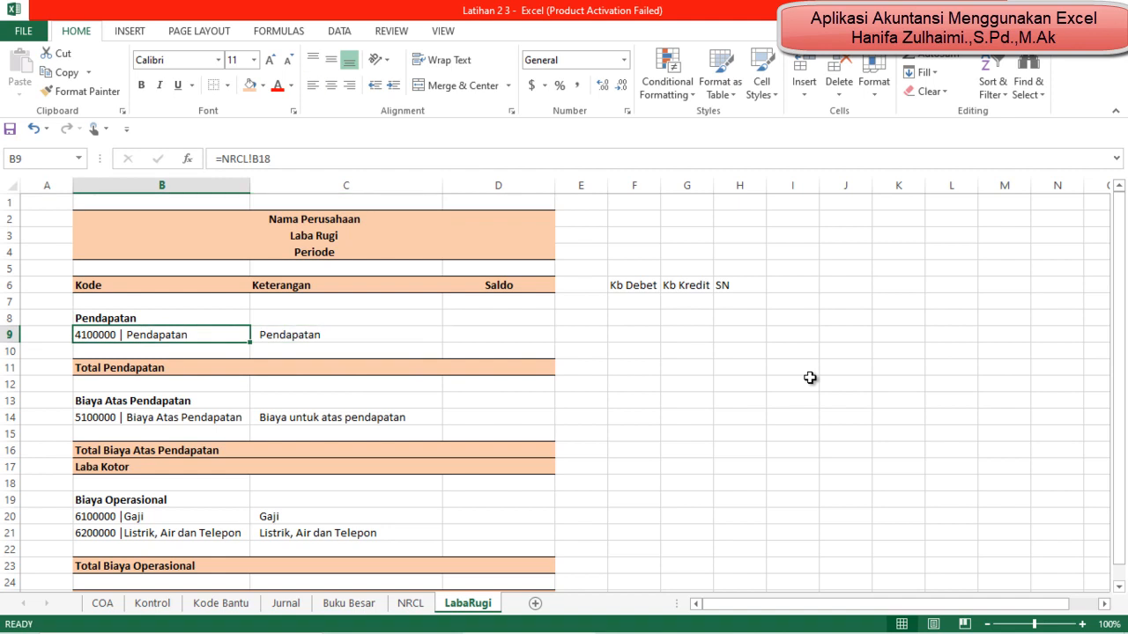
{"action": "key", "text": "Right"}
{"action": "key", "text": "Right"}
{"action": "key", "text": "Right"}
{"action": "key", "text": "Right"}
{"action": "key", "text": "Right"}
{"action": "key", "text": "Right"}
{"action": "key", "text": "Left"}
{"action": "key", "text": "Left"}
{"action": "key", "text": "Left"}
{"action": "key", "text": "Left"}
Step: Enter the formula =INDEX(NRCLSN,MATCH(B9,NRCLKode,0)) in the SN cell H9 of the Pendapatan row
{"action": "key", "text": "Right"}
{"action": "key", "text": "Right"}
{"action": "key", "text": "Right"}
{"action": "key", "text": "Right"}
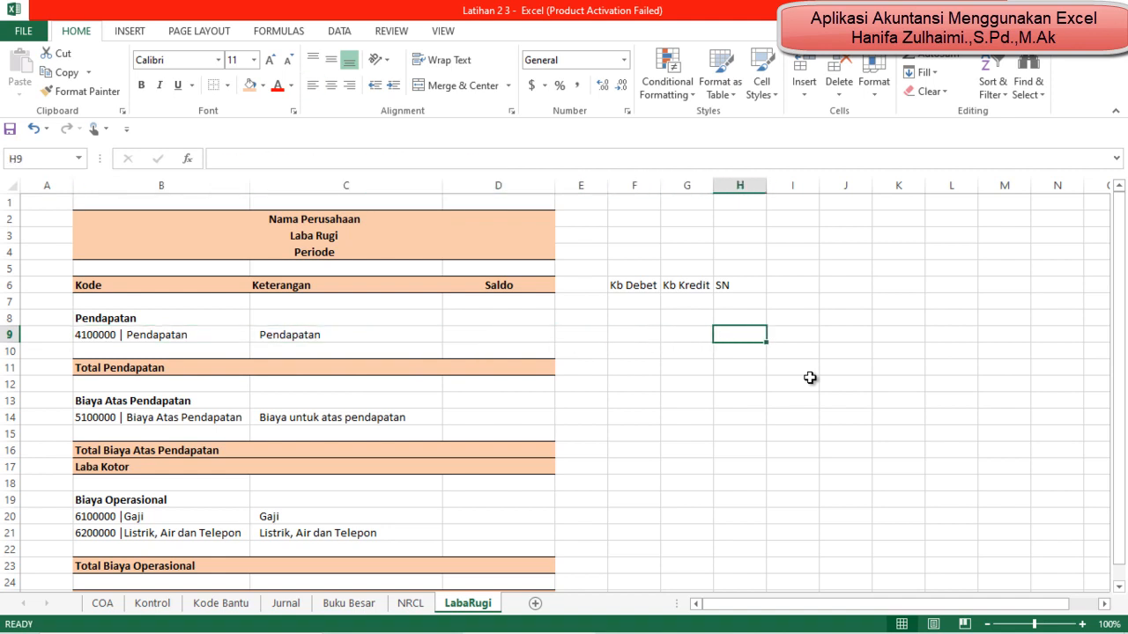
{"action": "type", "text": "="}
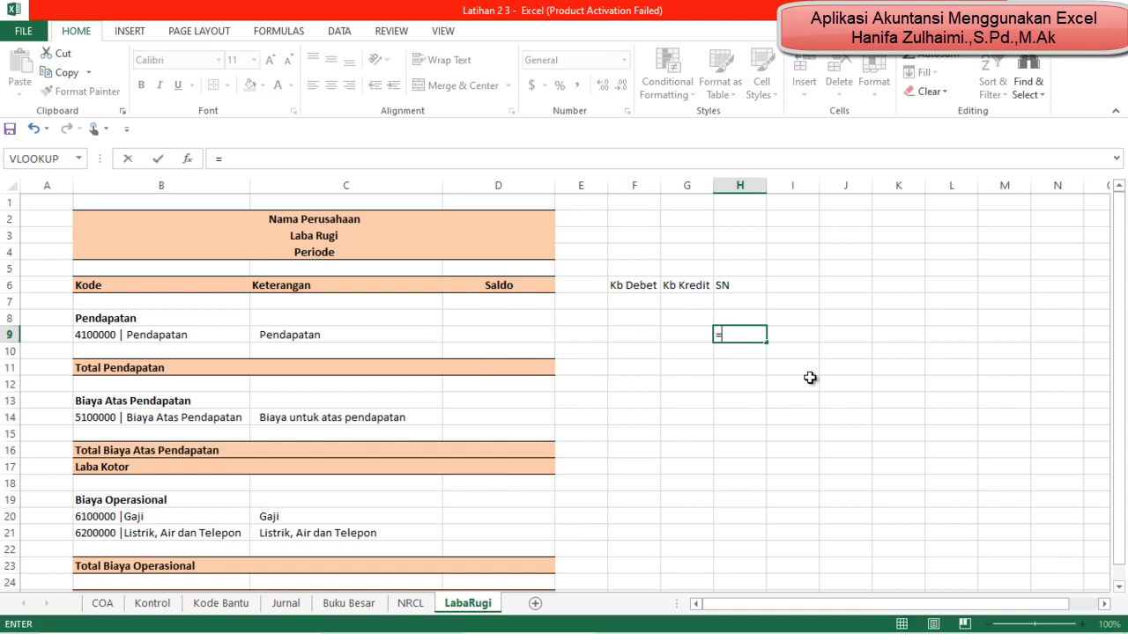
{"action": "type", "text": "index("}
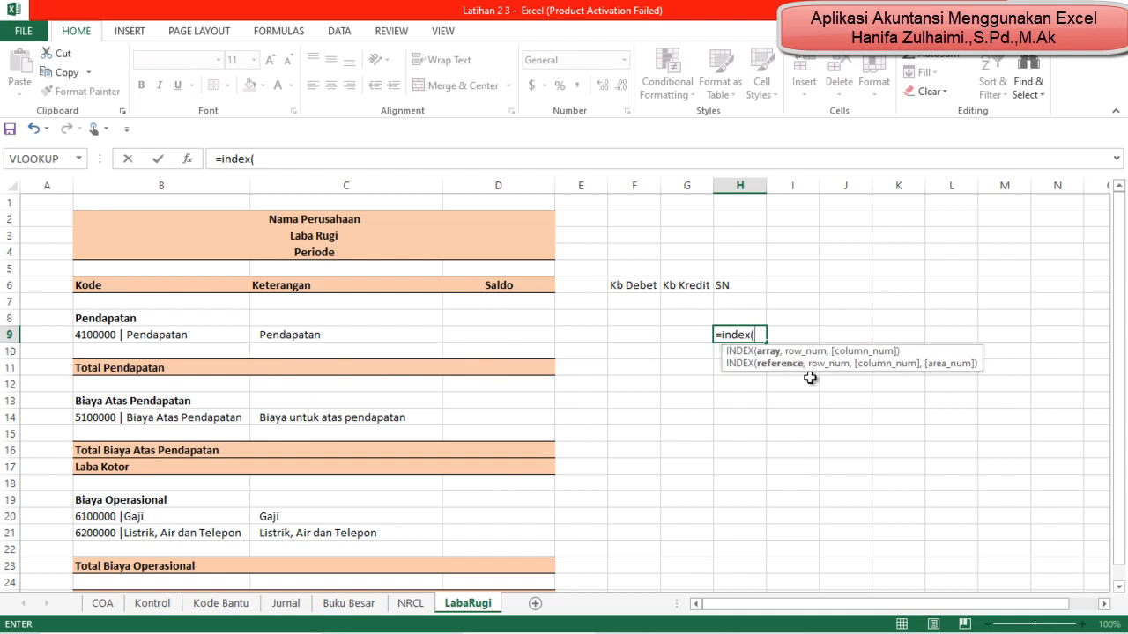
{"action": "type", "text": "nr"}
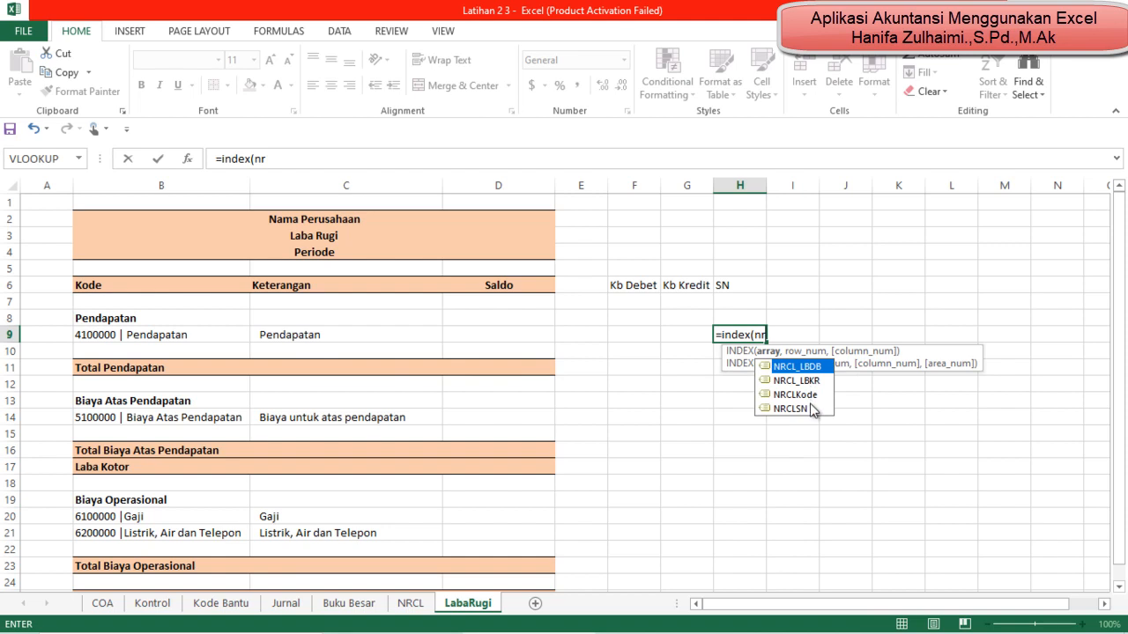
{"action": "double_click", "coordinate": [797, 408]}
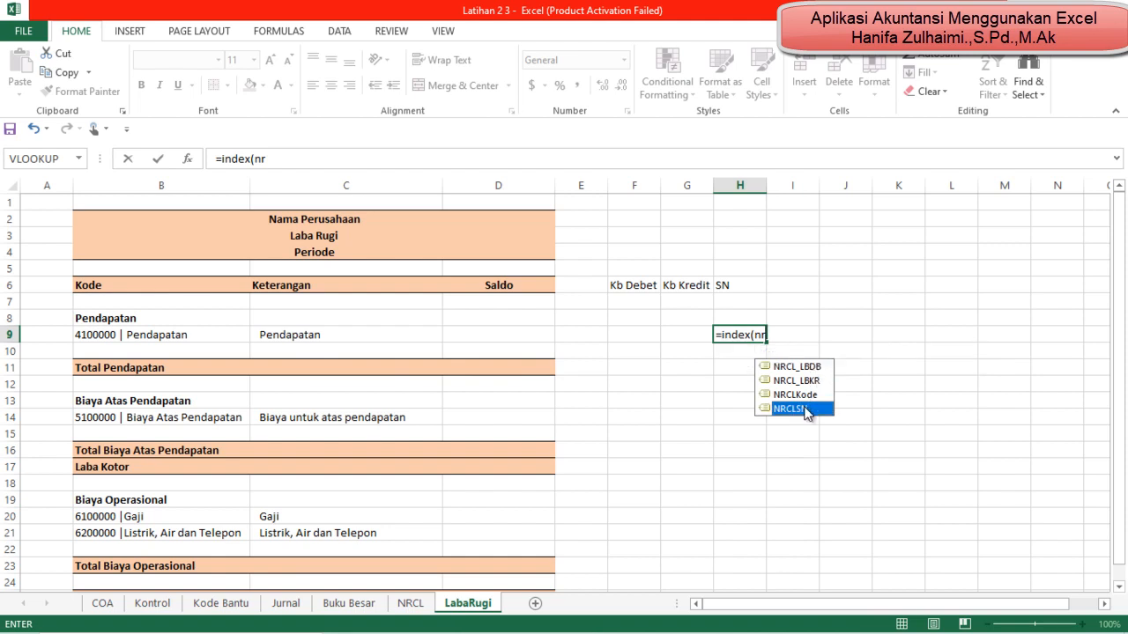
{"action": "type", "text": "("}
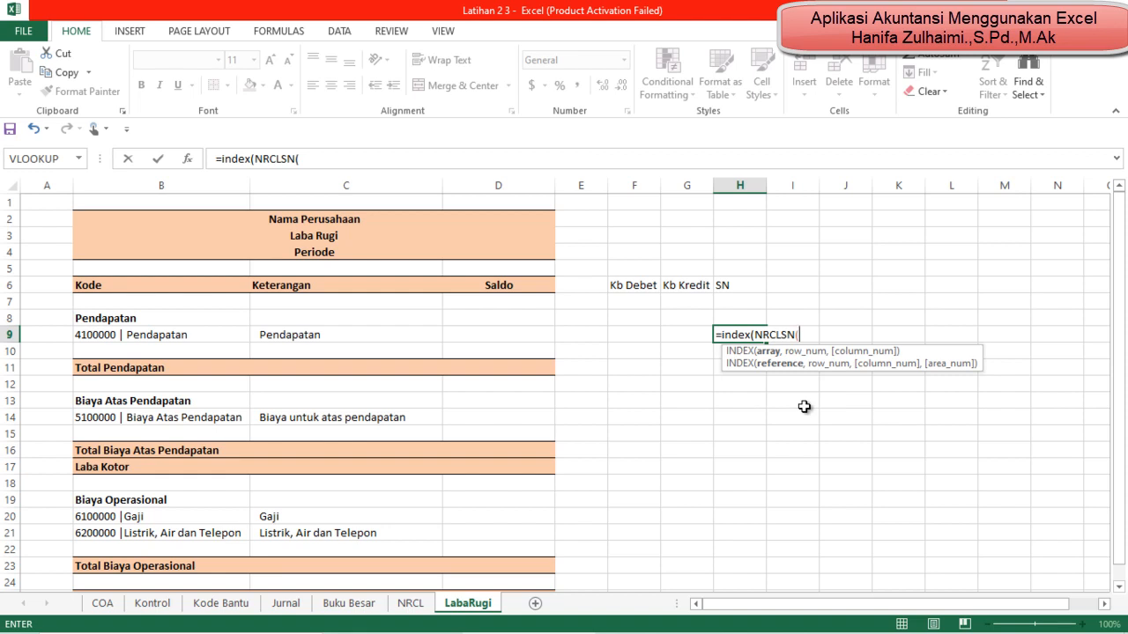
{"action": "key", "text": "BackSpace"}
{"action": "type", "text": ","}
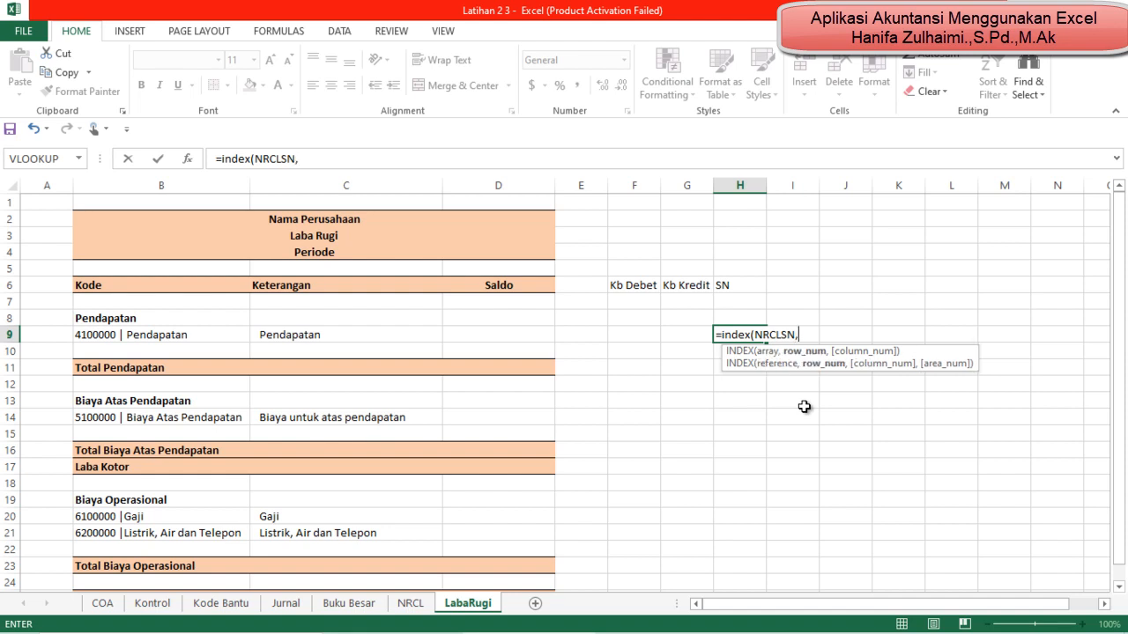
{"action": "type", "text": "match"}
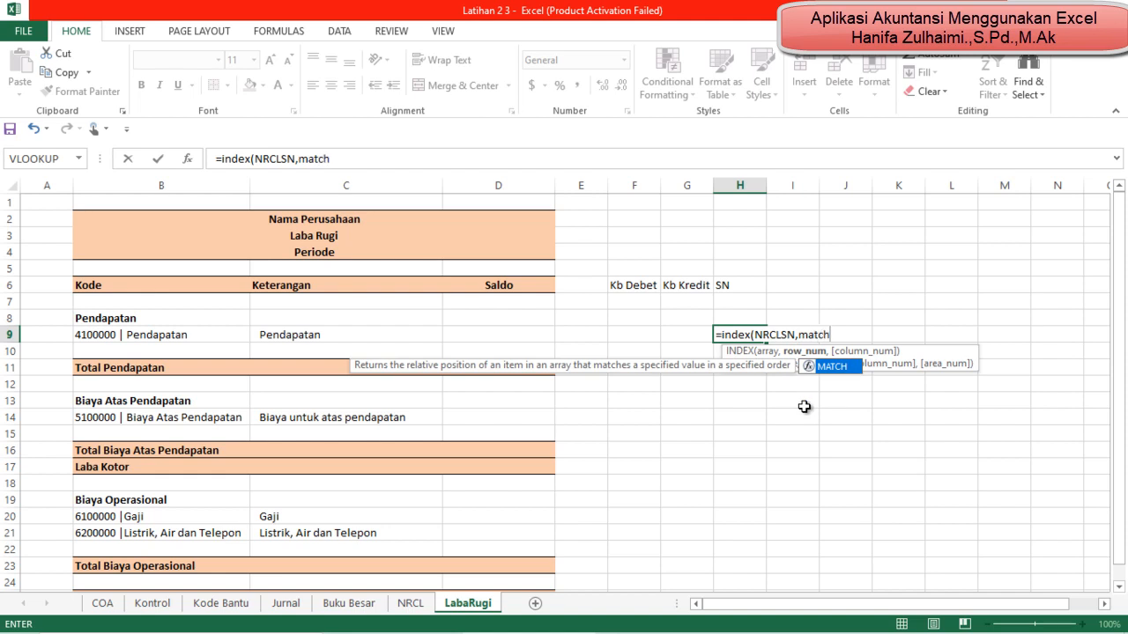
{"action": "type", "text": "("}
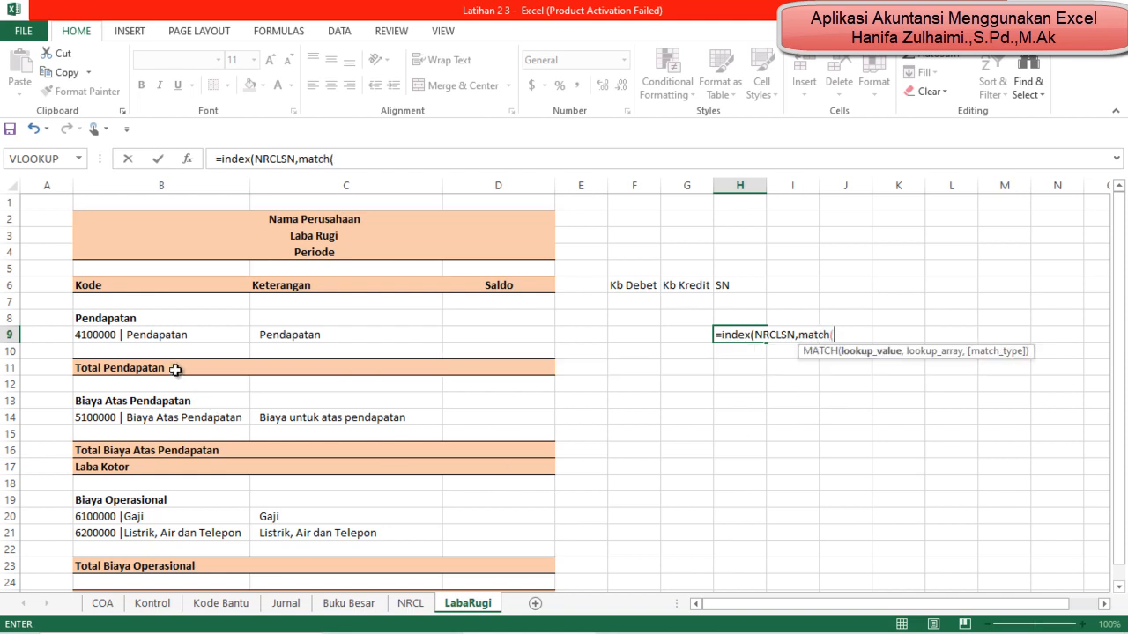
{"action": "left_click", "coordinate": [148, 335]}
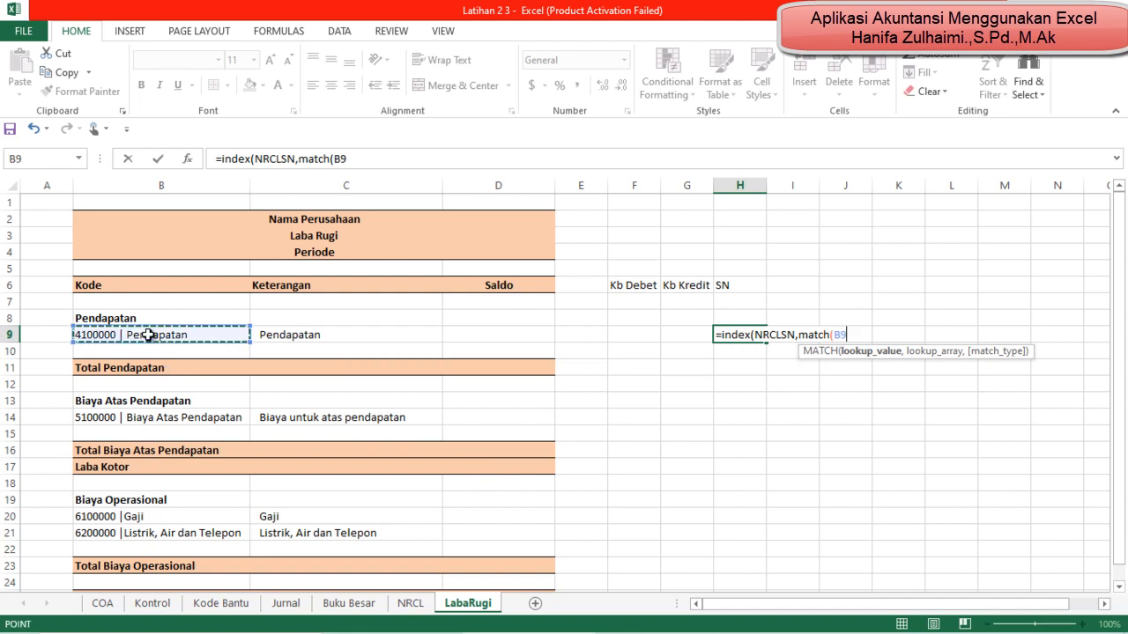
{"action": "type", "text": ","}
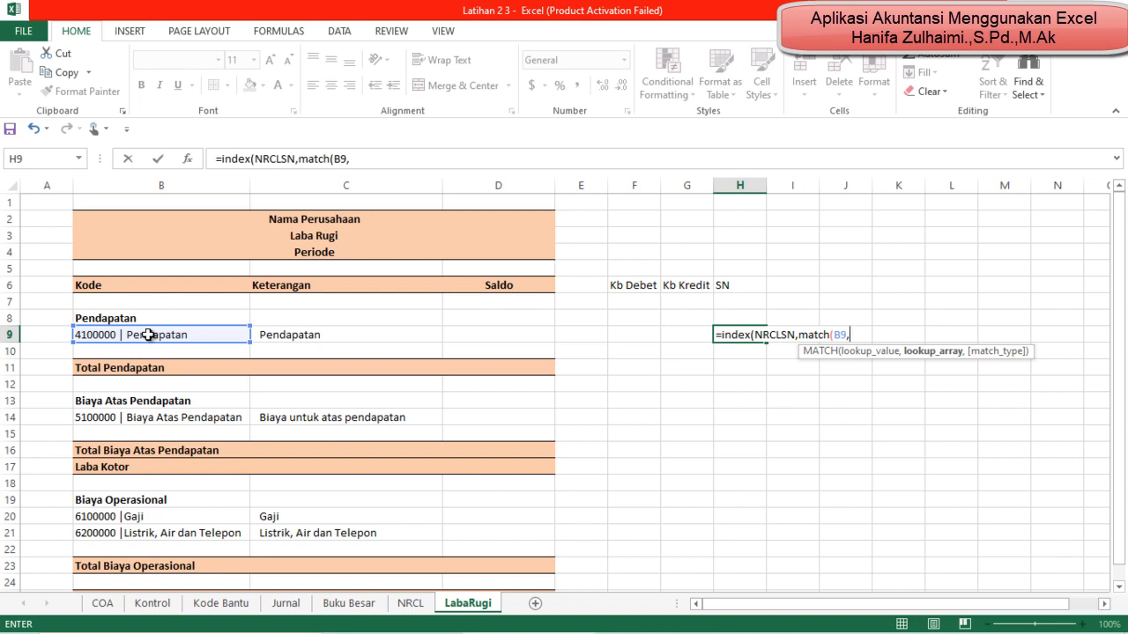
{"action": "type", "text": "n"}
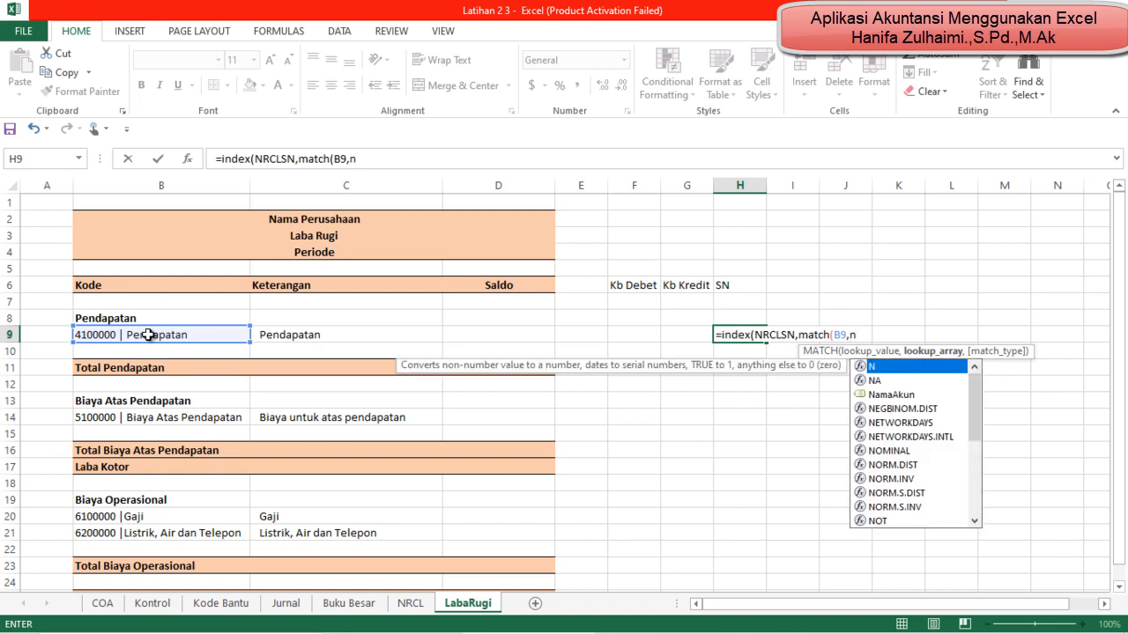
{"action": "type", "text": "r"}
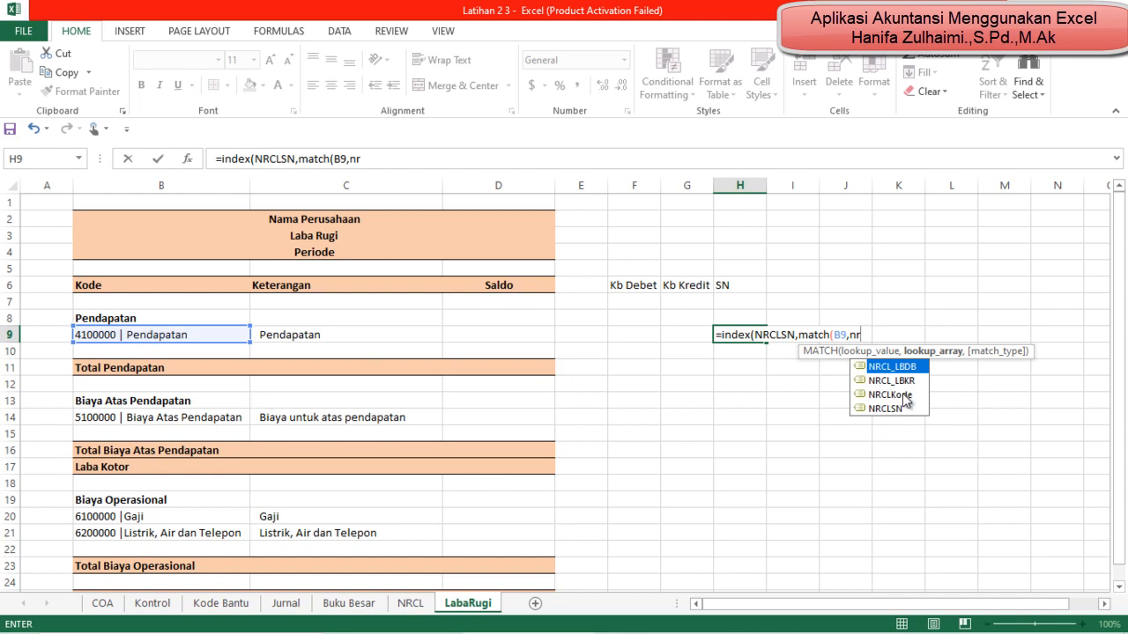
{"action": "double_click", "coordinate": [903, 395]}
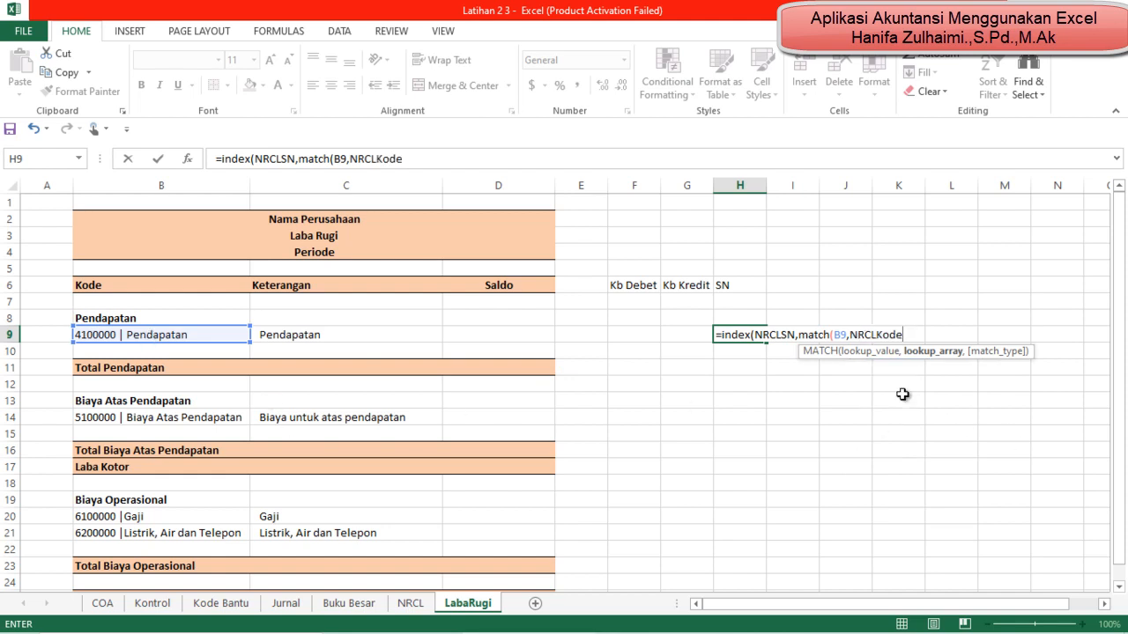
{"action": "type", "text": ",0"}
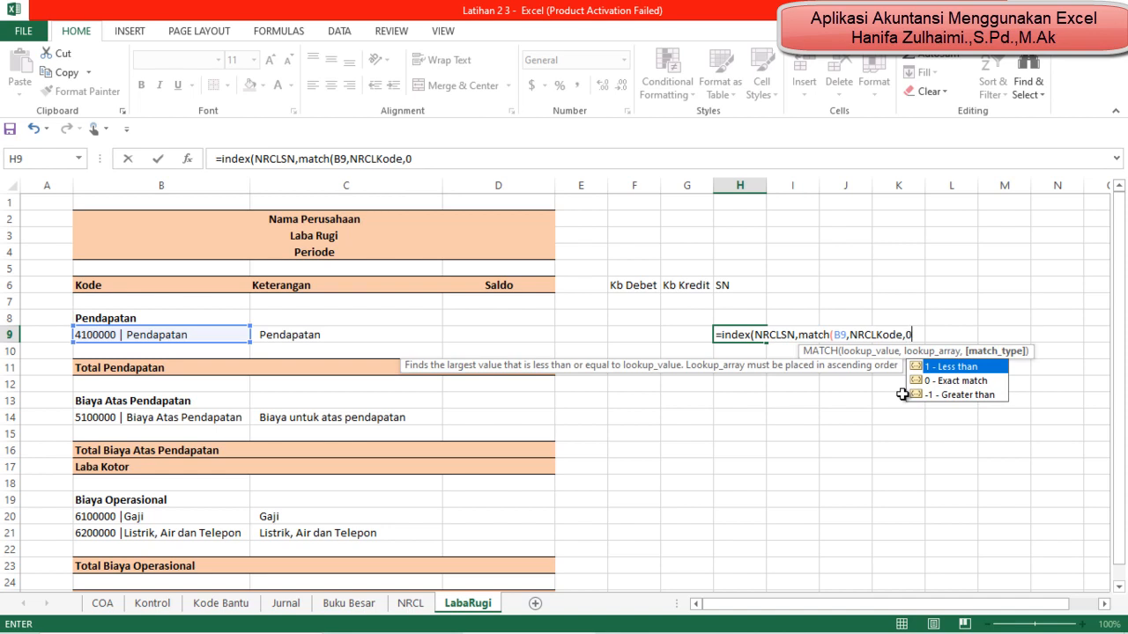
{"action": "key", "text": "Return"}
{"action": "key", "text": "Return"}
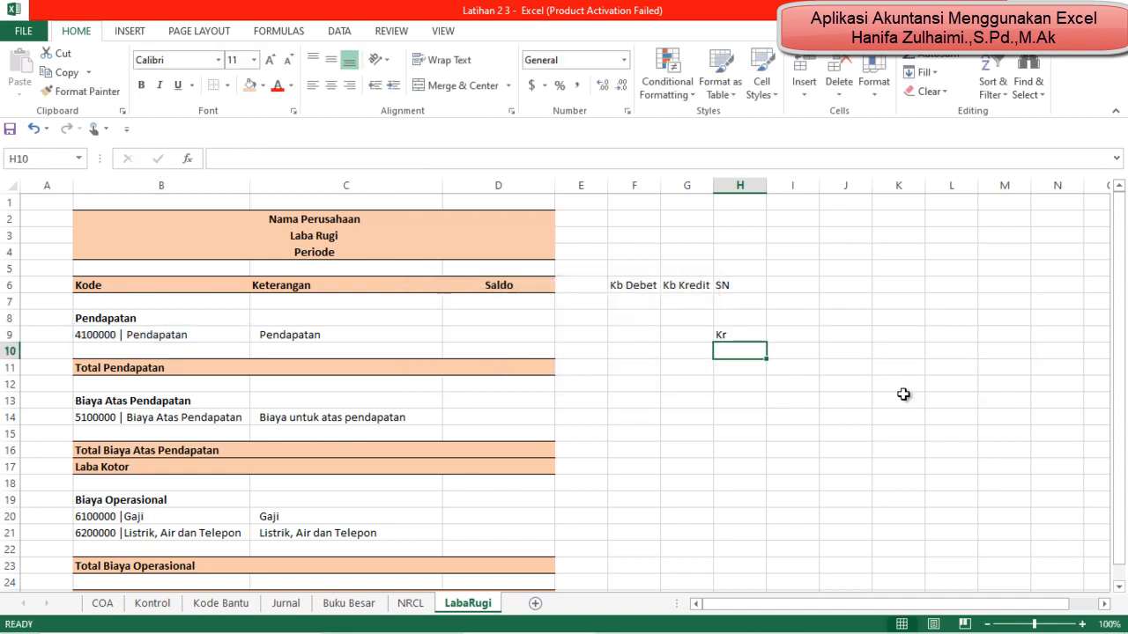
Step: Copy the SN formula from H9 to H14 for Biaya Atas Pendapatan and to H20:H21 for the Biaya Operasional accounts
{"action": "key", "text": "Up"}
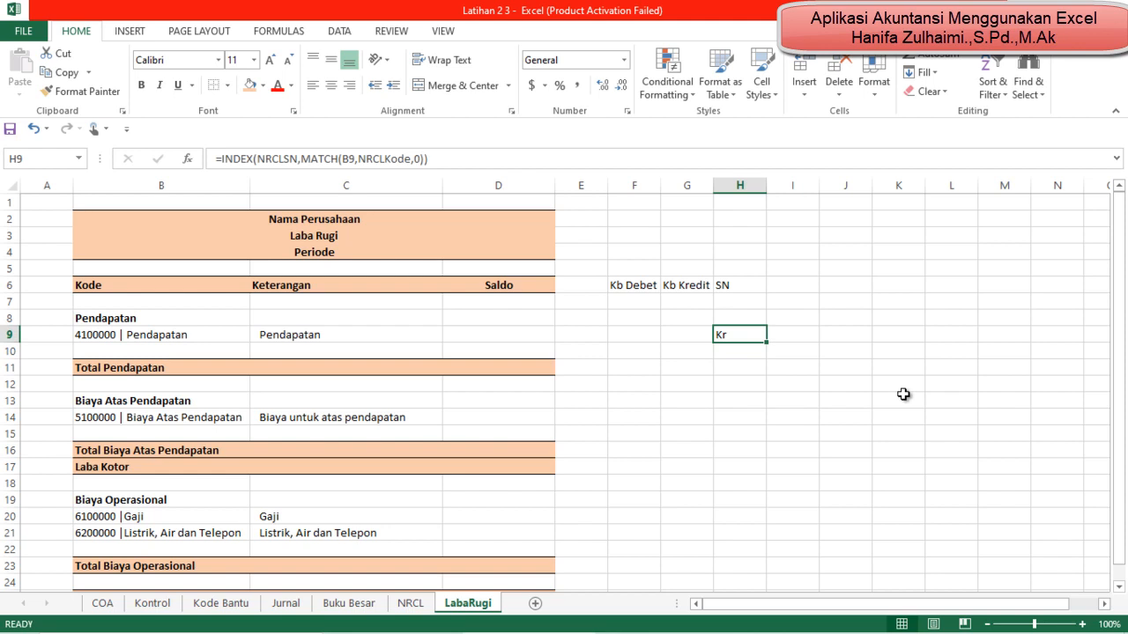
{"action": "key", "text": "ctrl+c"}
{"action": "key", "text": "Down"}
{"action": "key", "text": "Down"}
{"action": "key", "text": "Down"}
{"action": "key", "text": "Down"}
{"action": "key", "text": "Down"}
{"action": "key", "text": "ctrl+v"}
{"action": "key", "text": "Down"}
{"action": "key", "text": "Down"}
{"action": "key", "text": "Down"}
{"action": "key", "text": "Down"}
{"action": "key", "text": "Down"}
{"action": "key", "text": "Down"}
{"action": "key", "text": "Down"}
{"action": "key", "text": "Up"}
{"action": "key", "text": "shift+Down"}
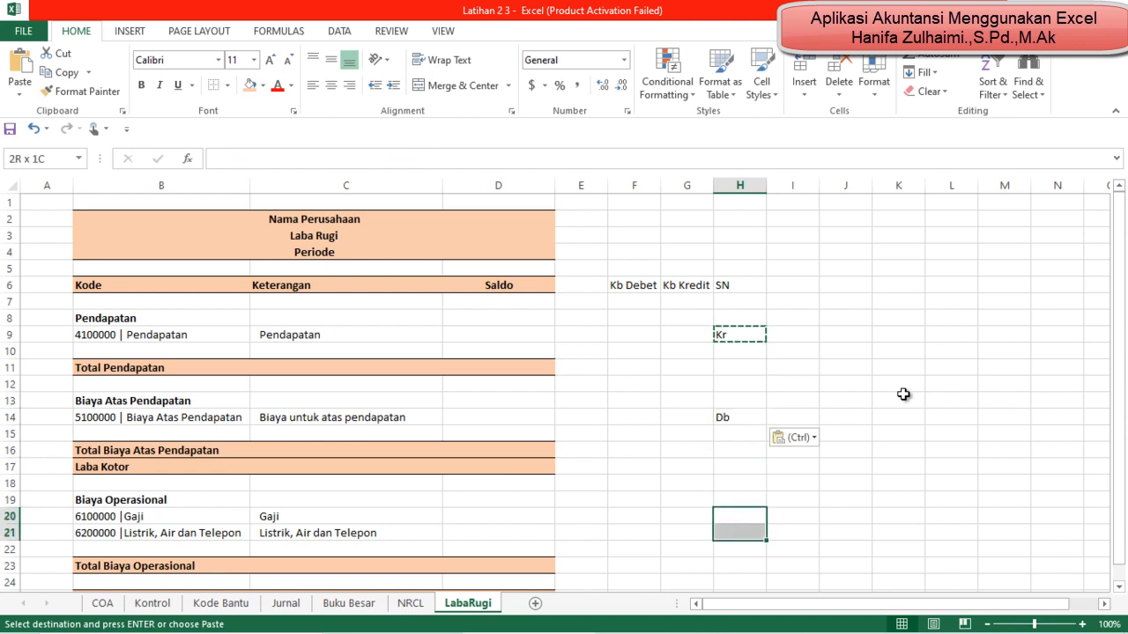
{"action": "key", "text": "ctrl+v"}
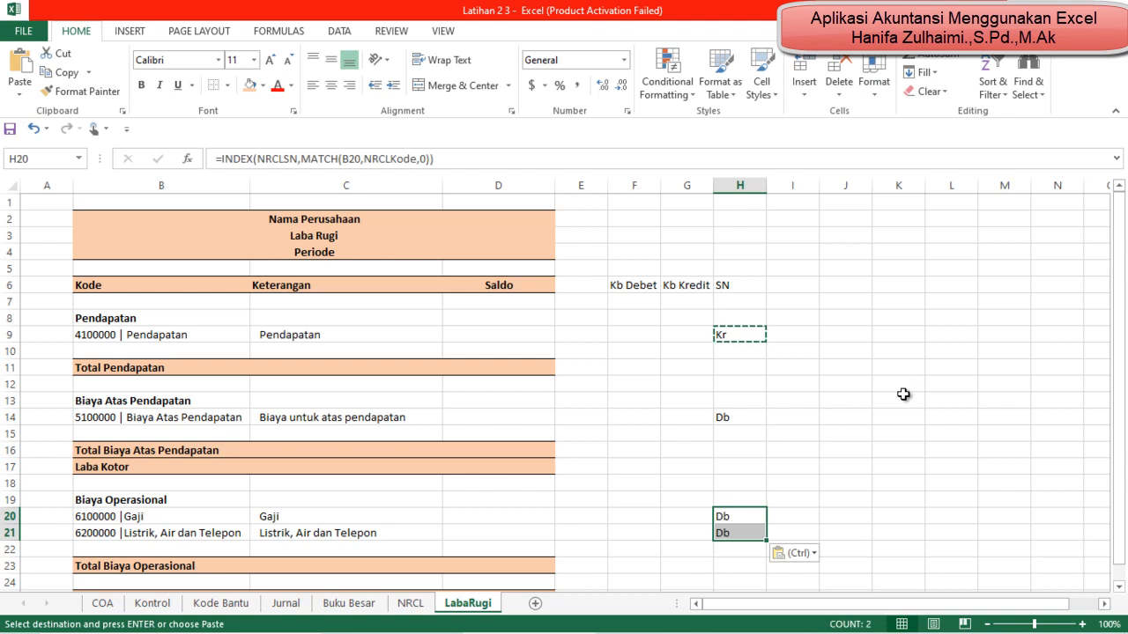
Step: Paste the copied SN lookup formula into the Kb Debet cell F9 of the Pendapatan row
{"action": "key", "text": "Down"}
{"action": "key", "text": "Down"}
{"action": "key", "text": "Down"}
{"action": "key", "text": "Down"}
{"action": "key", "text": "Down"}
{"action": "key", "text": "Down"}
{"action": "key", "text": "Down"}
{"action": "key", "text": "Down"}
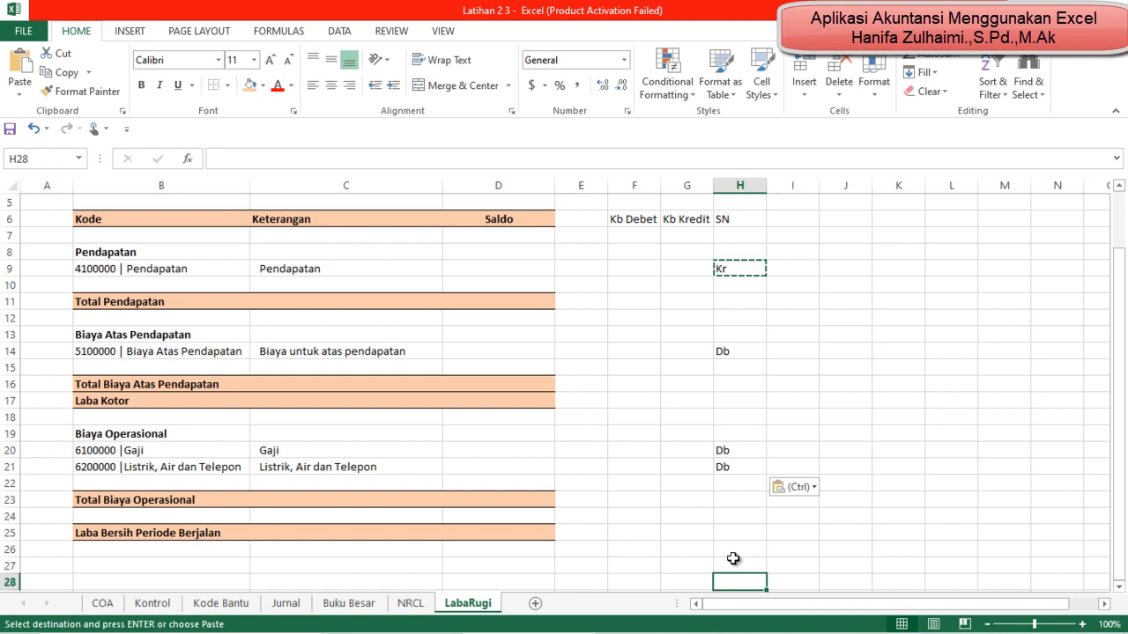
{"action": "key", "text": "Left"}
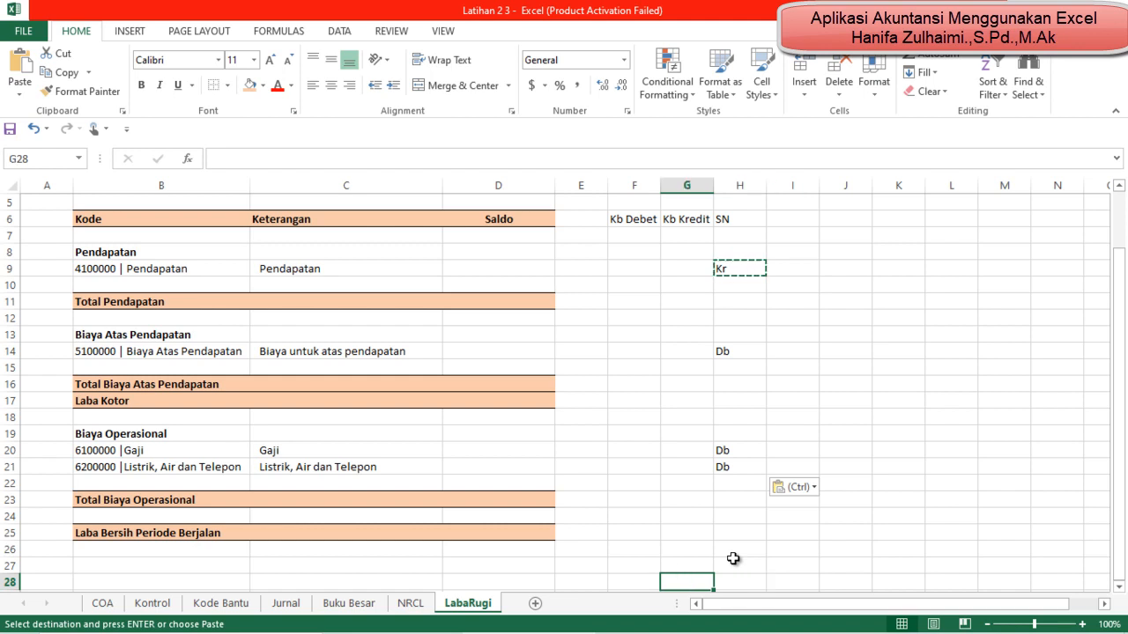
{"action": "key", "text": "Up"}
{"action": "key", "text": "Up"}
{"action": "key", "text": "Up"}
{"action": "key", "text": "Up"}
{"action": "key", "text": "Up"}
{"action": "key", "text": "Up"}
{"action": "key", "text": "Up"}
{"action": "key", "text": "Up"}
{"action": "key", "text": "Up"}
{"action": "key", "text": "Up"}
{"action": "key", "text": "Up"}
{"action": "key", "text": "Up"}
{"action": "key", "text": "Up"}
{"action": "key", "text": "Up"}
{"action": "key", "text": "Up"}
{"action": "key", "text": "Up"}
{"action": "key", "text": "Up"}
{"action": "key", "text": "Up"}
{"action": "key", "text": "Up"}
{"action": "key", "text": "Up"}
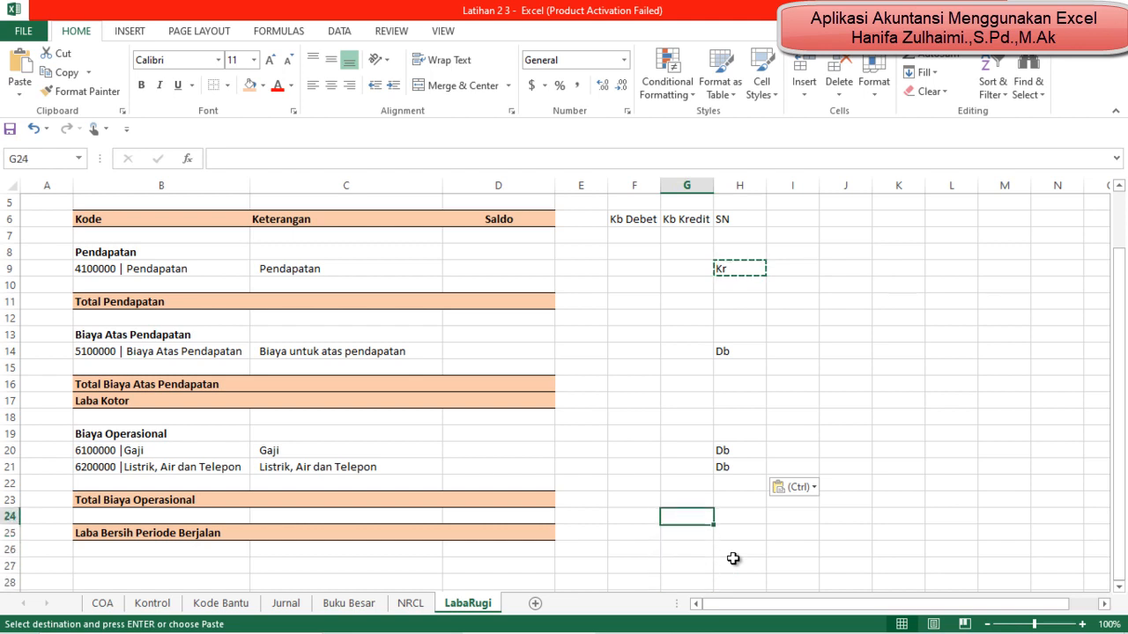
{"action": "key", "text": "Up"}
{"action": "key", "text": "Down"}
{"action": "key", "text": "Down"}
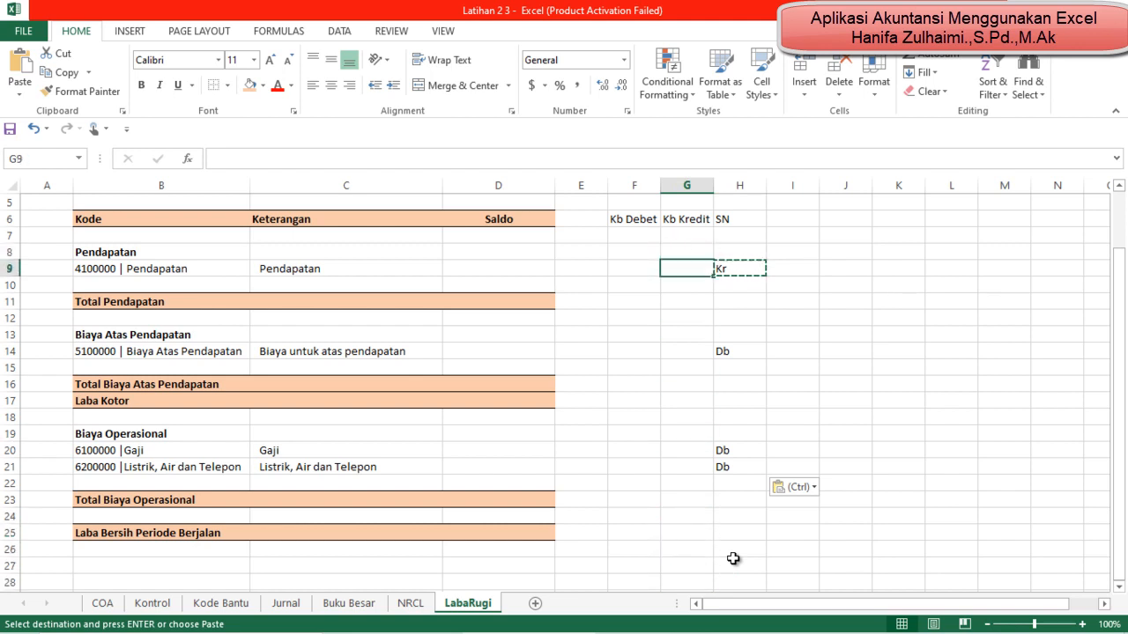
{"action": "key", "text": "Left"}
{"action": "key", "text": "Left"}
{"action": "key", "text": "Right"}
{"action": "key", "text": "Right"}
{"action": "key", "text": "Right"}
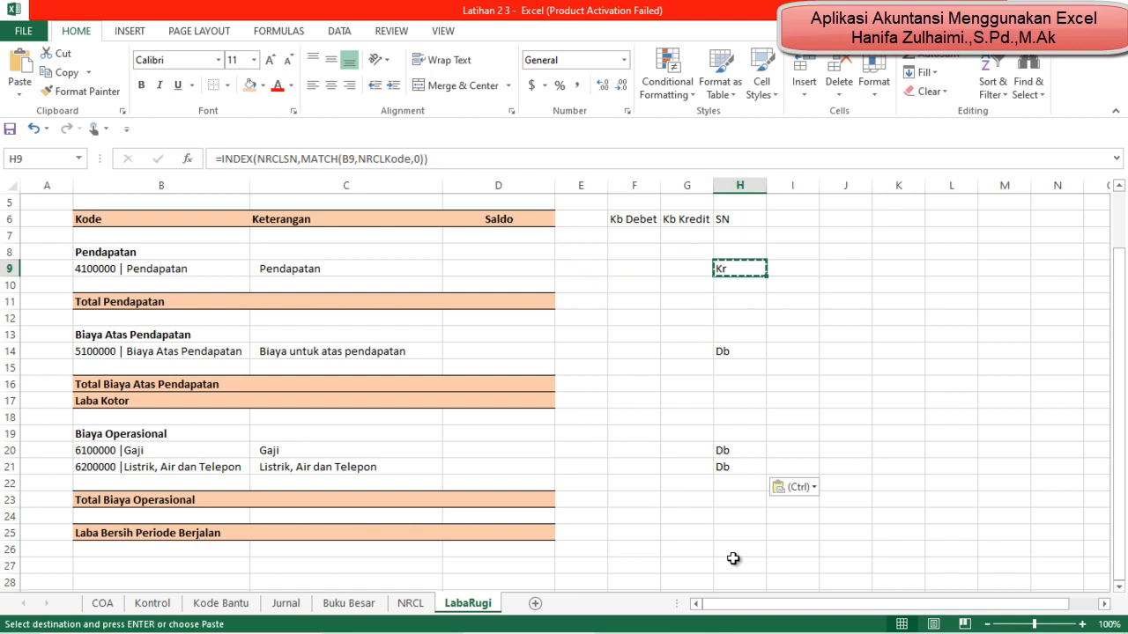
{"action": "key", "text": "Left"}
{"action": "key", "text": "Left"}
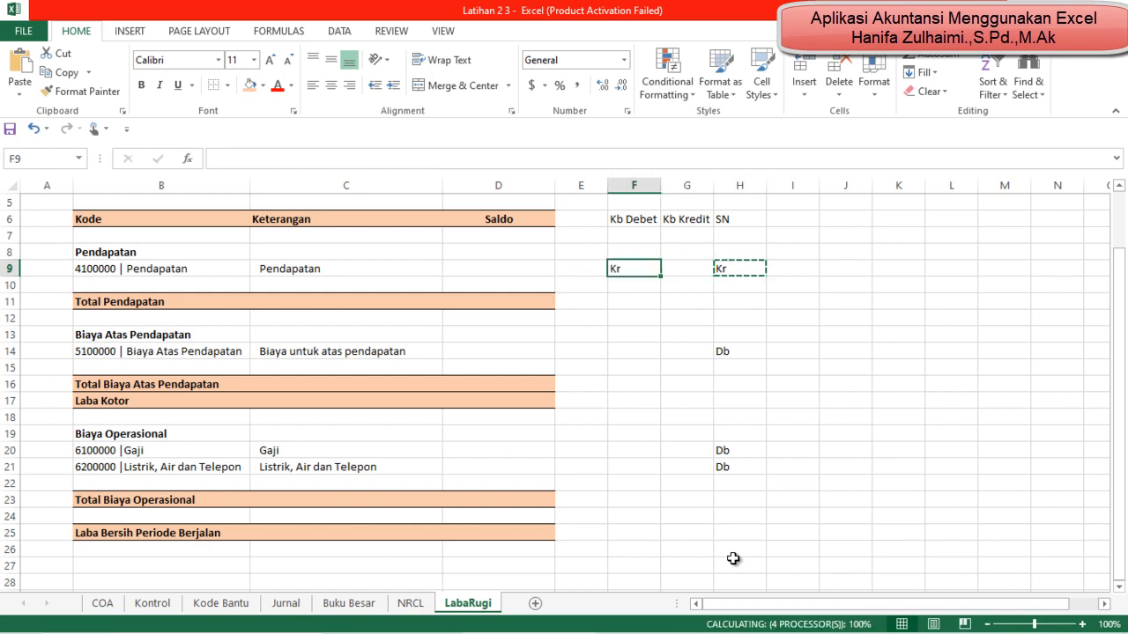
{"action": "key", "text": "ctrl+v"}
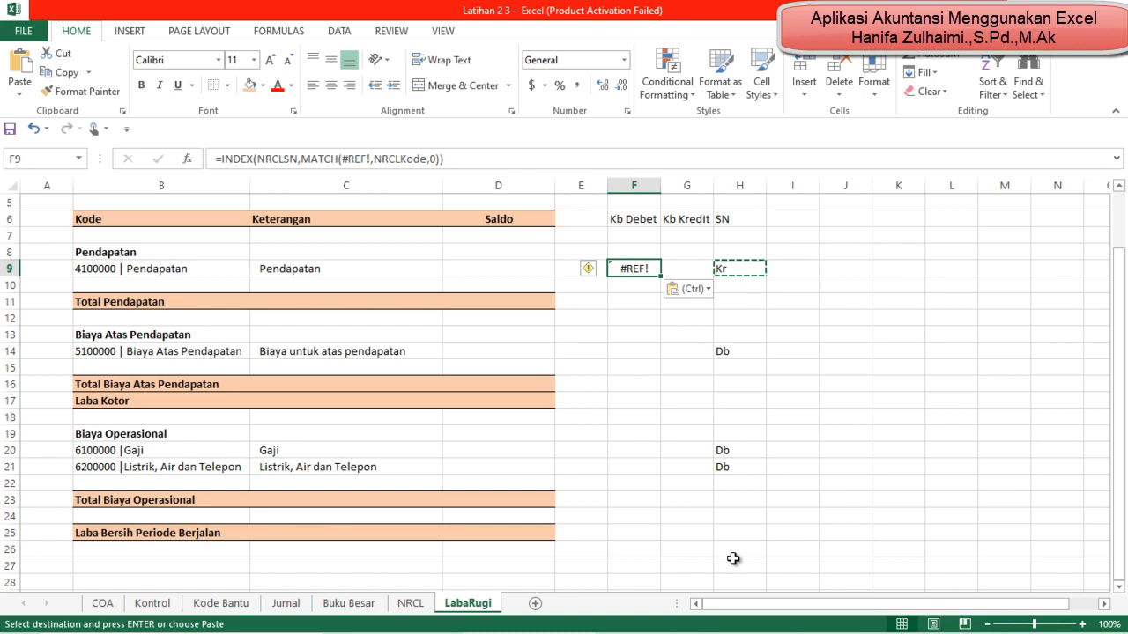
Step: Replace the broken lookup value in F9's MATCH function with the account code cell B9
{"action": "left_click", "coordinate": [371, 159]}
{"action": "key", "text": "BackSpace"}
{"action": "key", "text": "BackSpace"}
{"action": "key", "text": "BackSpace"}
{"action": "key", "text": "BackSpace"}
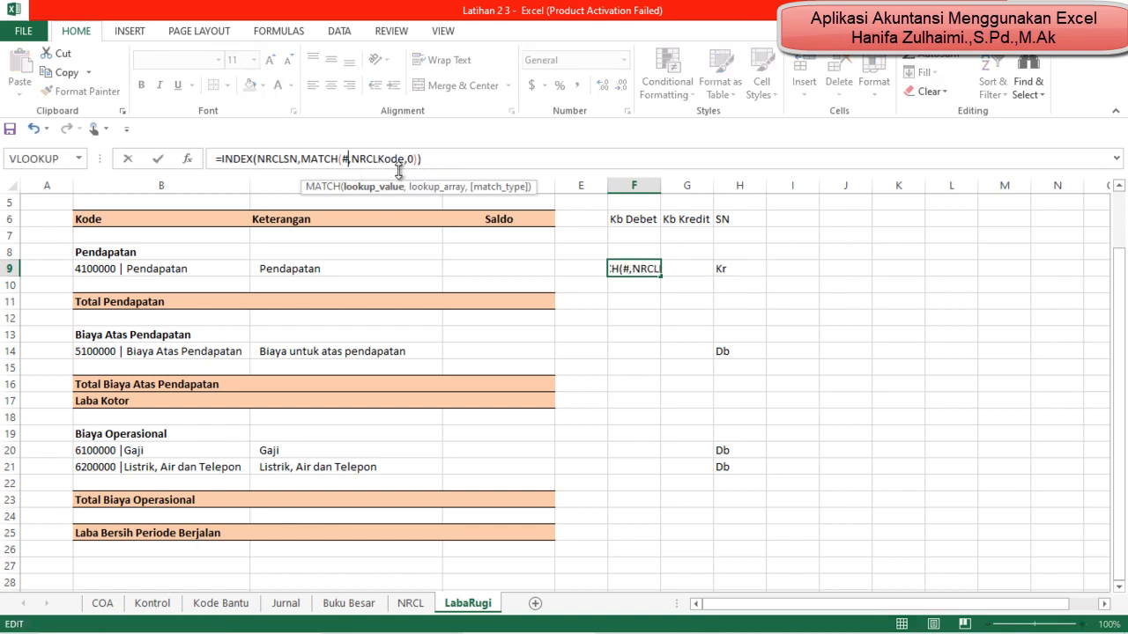
{"action": "key", "text": "BackSpace"}
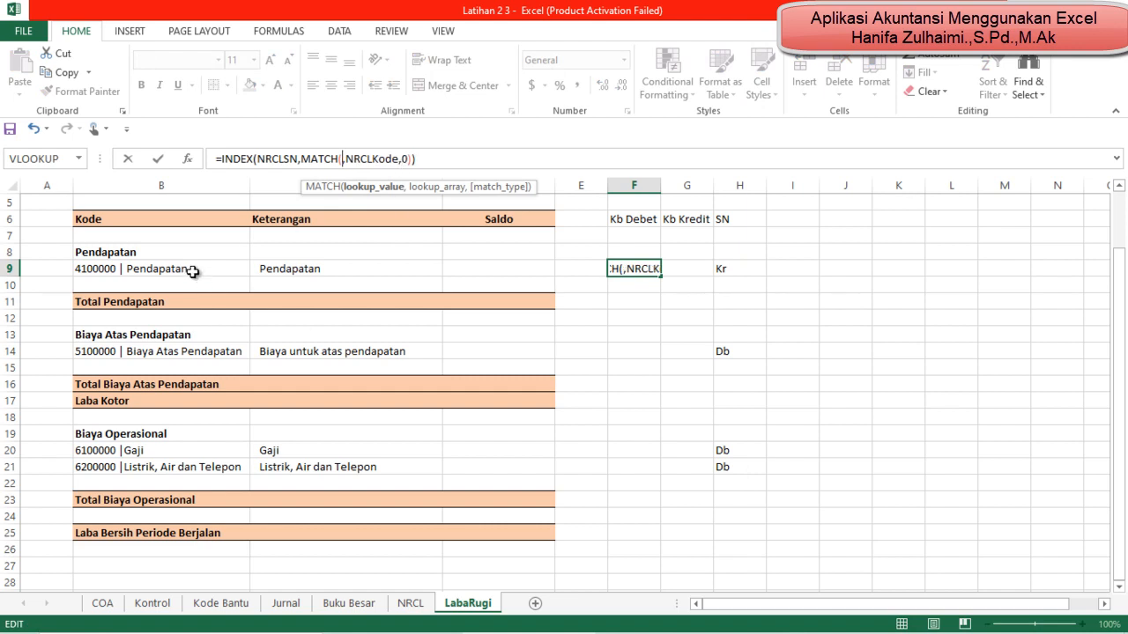
{"action": "left_click", "coordinate": [192, 271]}
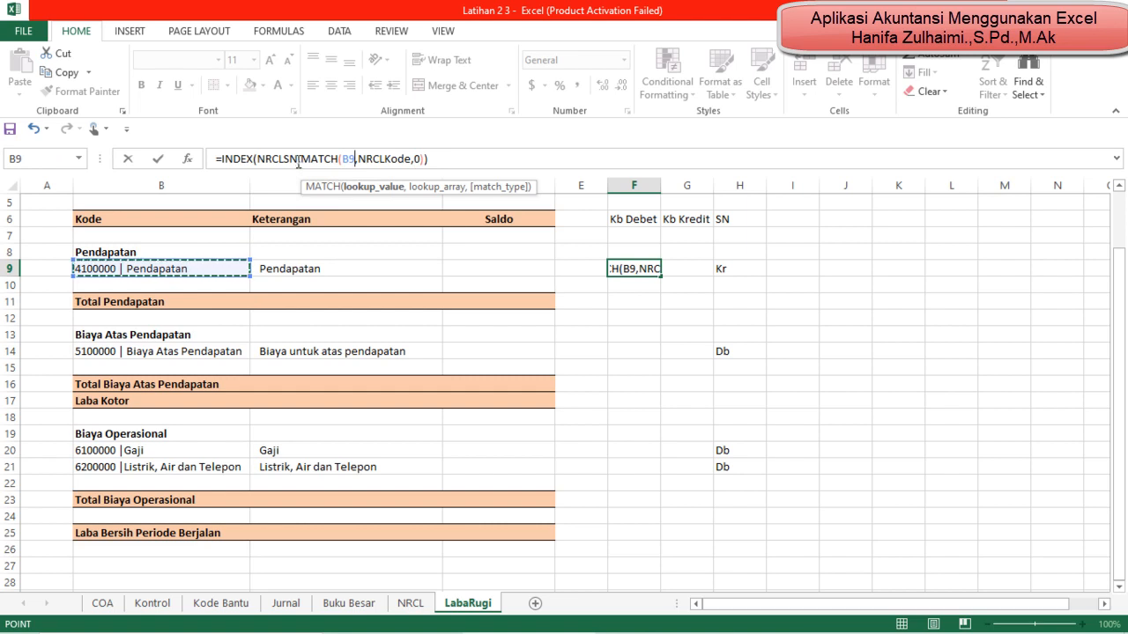
Step: Change the INDEX array in F9's formula to NRCL_LBDB and enter the formula
{"action": "left_click", "coordinate": [299, 159]}
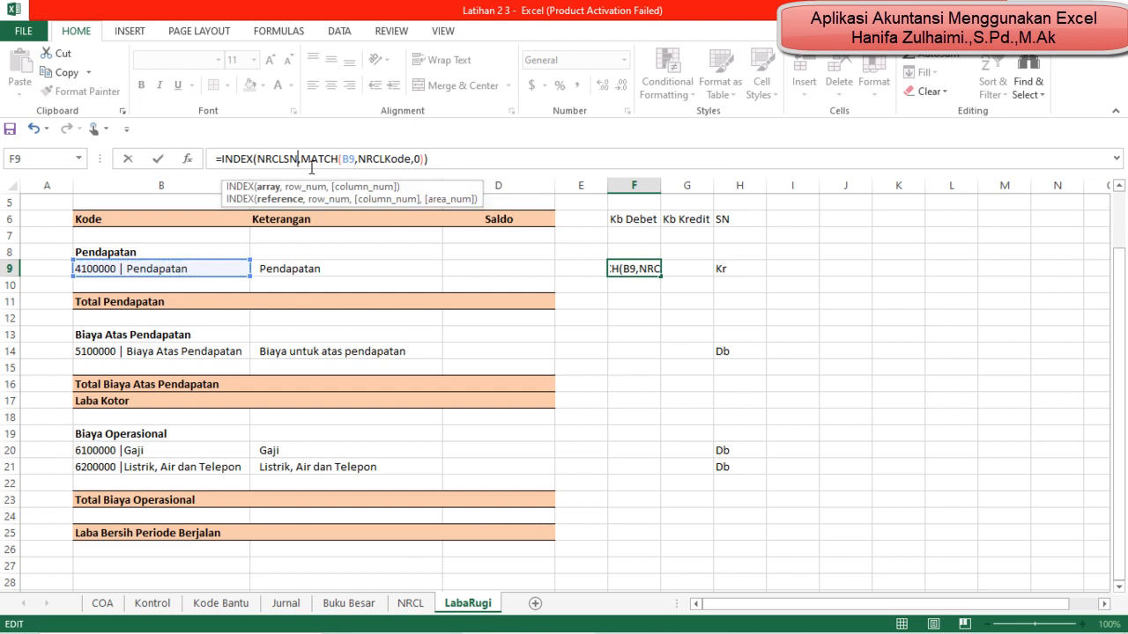
{"action": "key", "text": "BackSpace"}
{"action": "key", "text": "BackSpace"}
{"action": "key", "text": "BackSpace"}
{"action": "key", "text": "BackSpace"}
{"action": "key", "text": "BackSpace"}
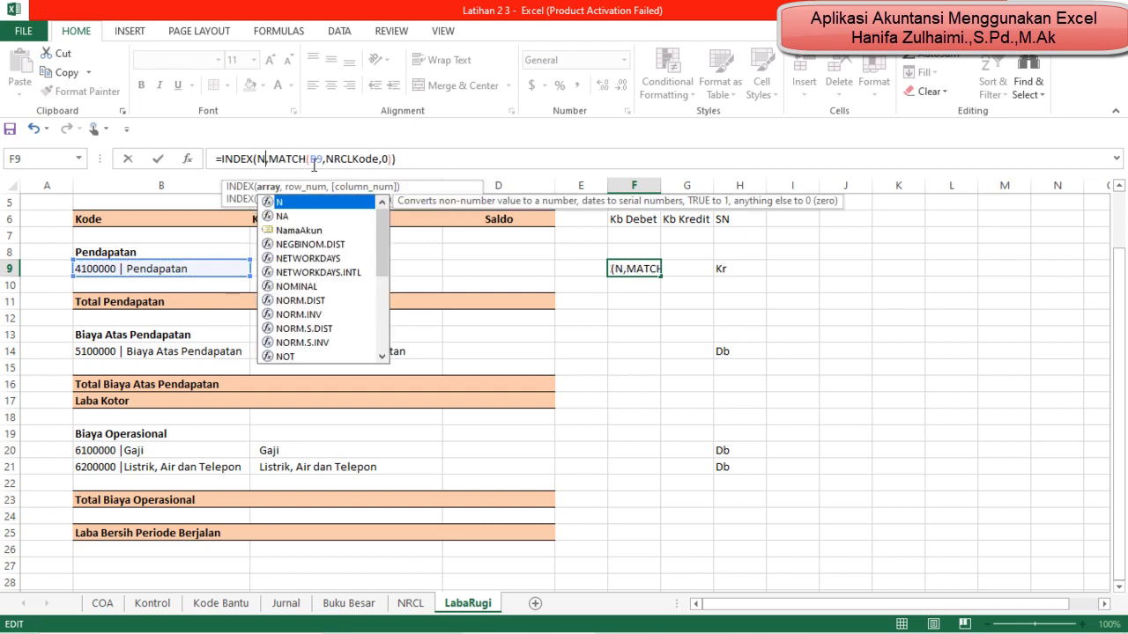
{"action": "type", "text": "r"}
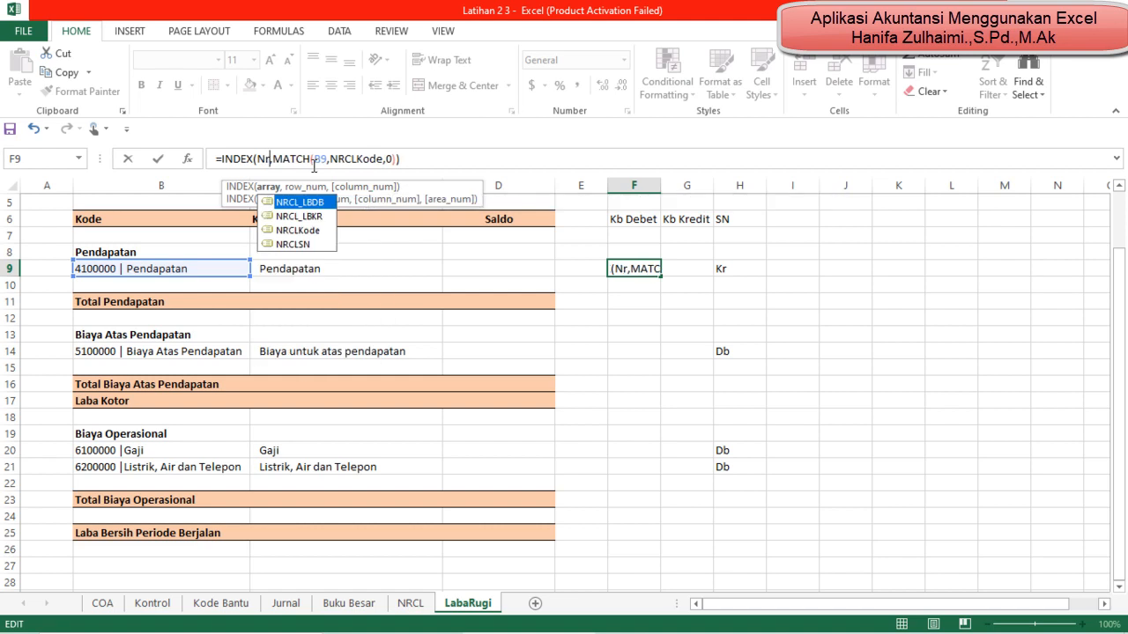
{"action": "double_click", "coordinate": [321, 205]}
{"action": "key", "text": "Return"}
Step: Copy the Kb Debet formula from F9 into the Kb Kredit cell G9
{"action": "key", "text": "Up"}
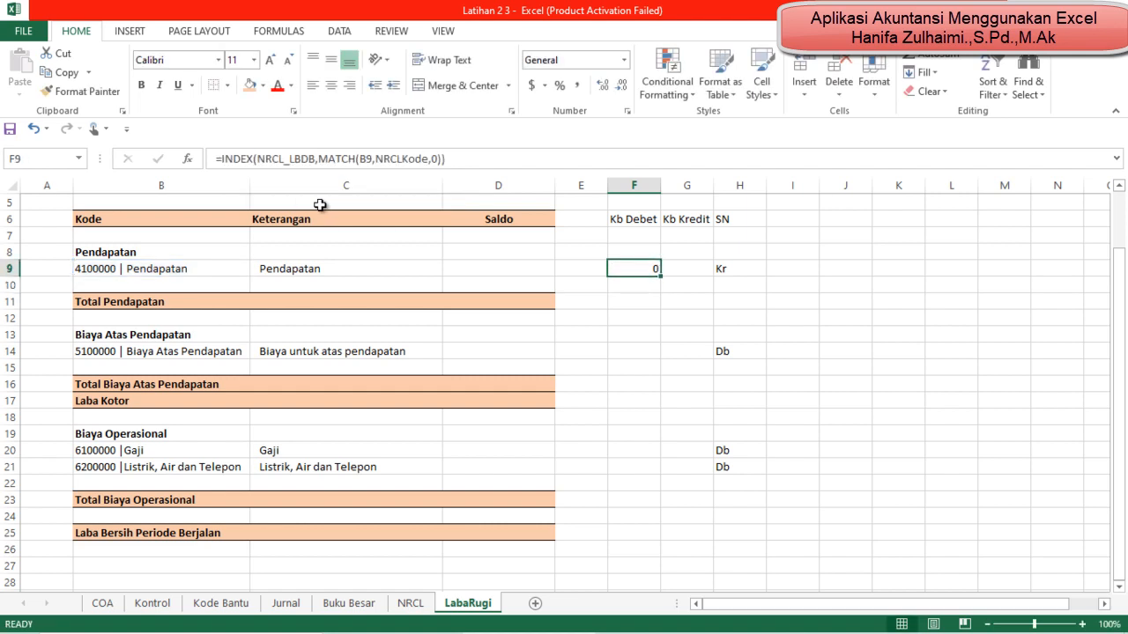
{"action": "key", "text": "ctrl+c"}
{"action": "key", "text": "Right"}
{"action": "key", "text": "ctrl+v"}
{"action": "key", "text": "ctrl"}
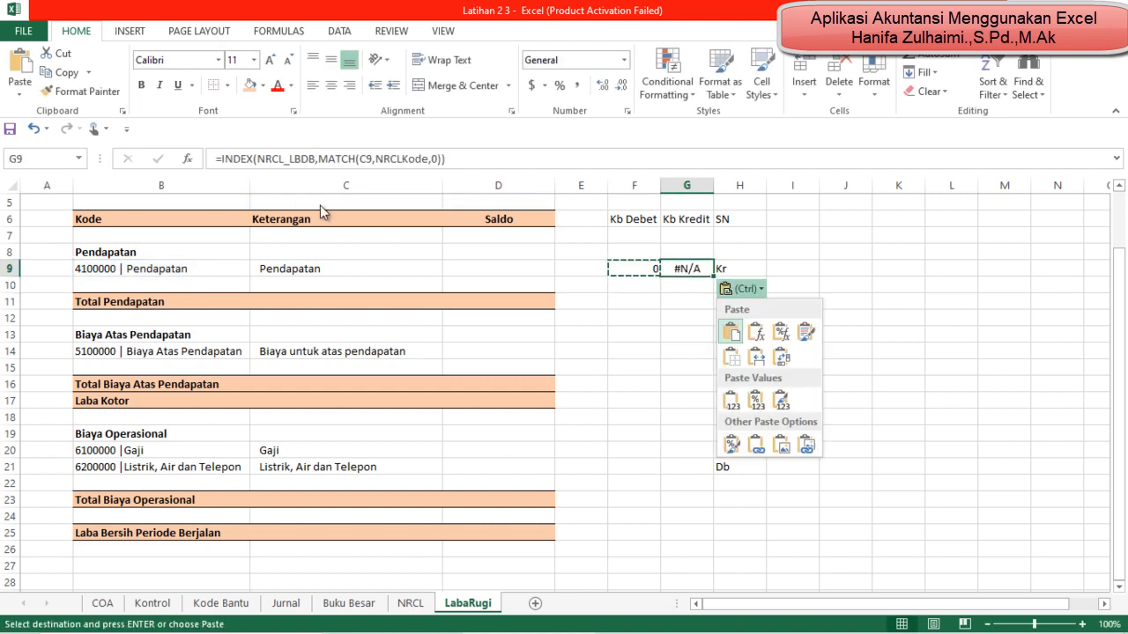
{"action": "key", "text": "Escape"}
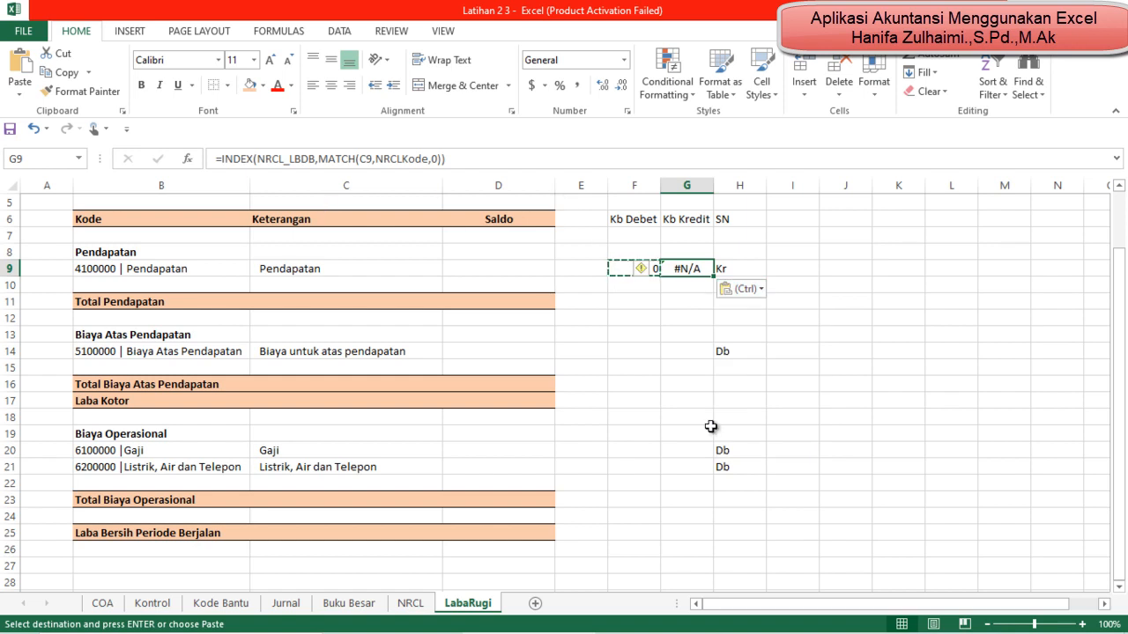
Step: Replace the lookup value in the MATCH function of the Kb Kredit cell G9 with the account code cell B9
{"action": "left_click", "coordinate": [686, 302]}
{"action": "left_click", "coordinate": [683, 277]}
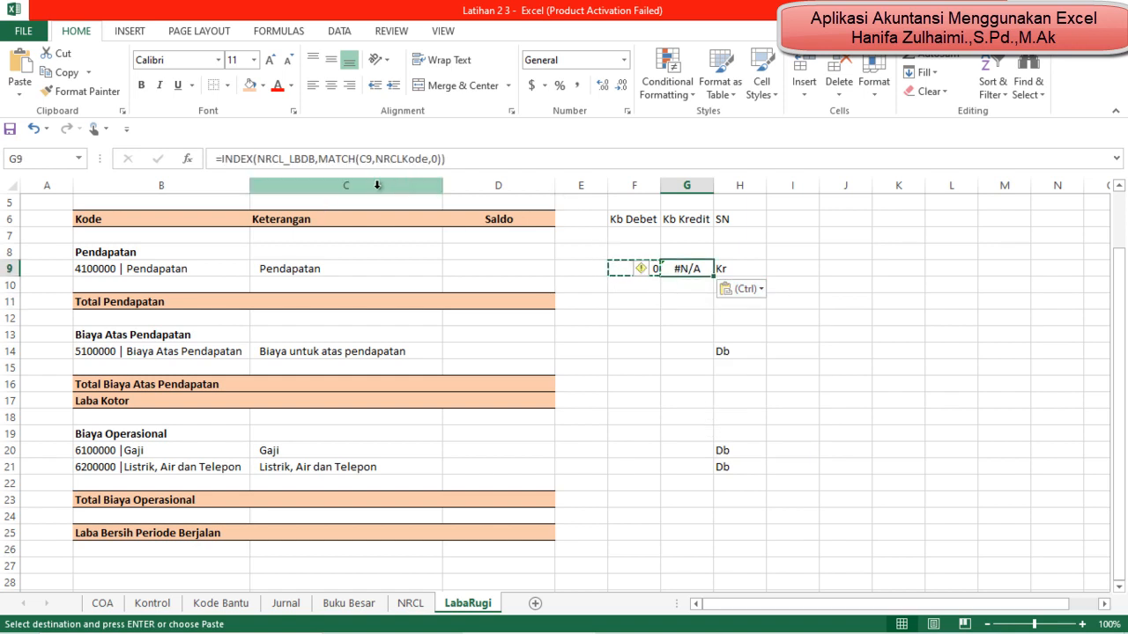
{"action": "left_click", "coordinate": [372, 161]}
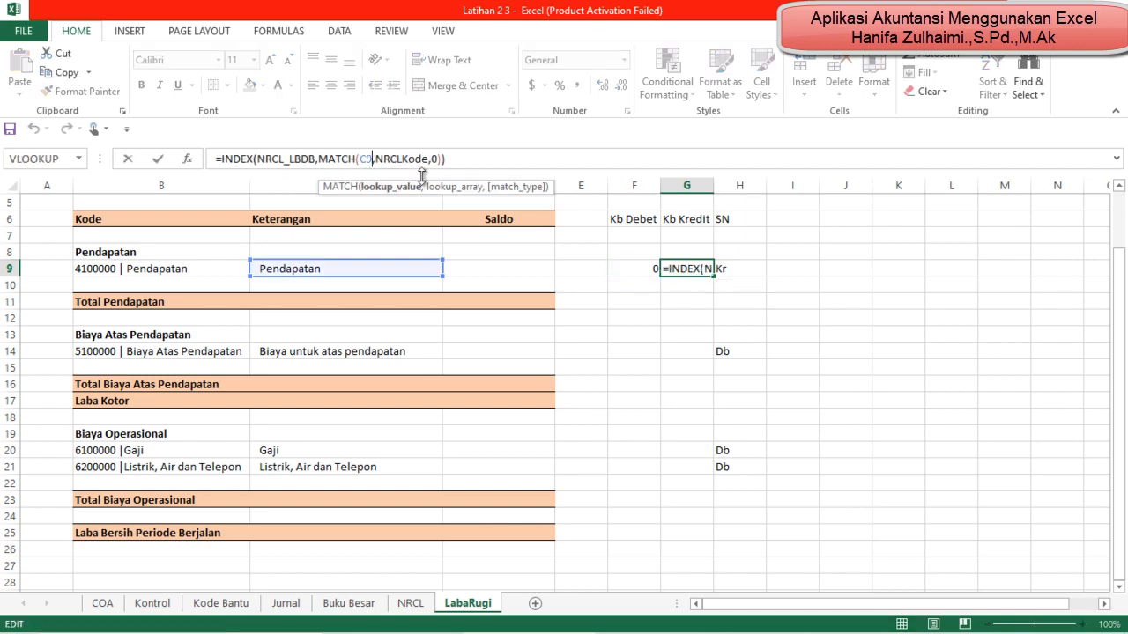
{"action": "key", "text": "BackSpace"}
{"action": "key", "text": "BackSpace"}
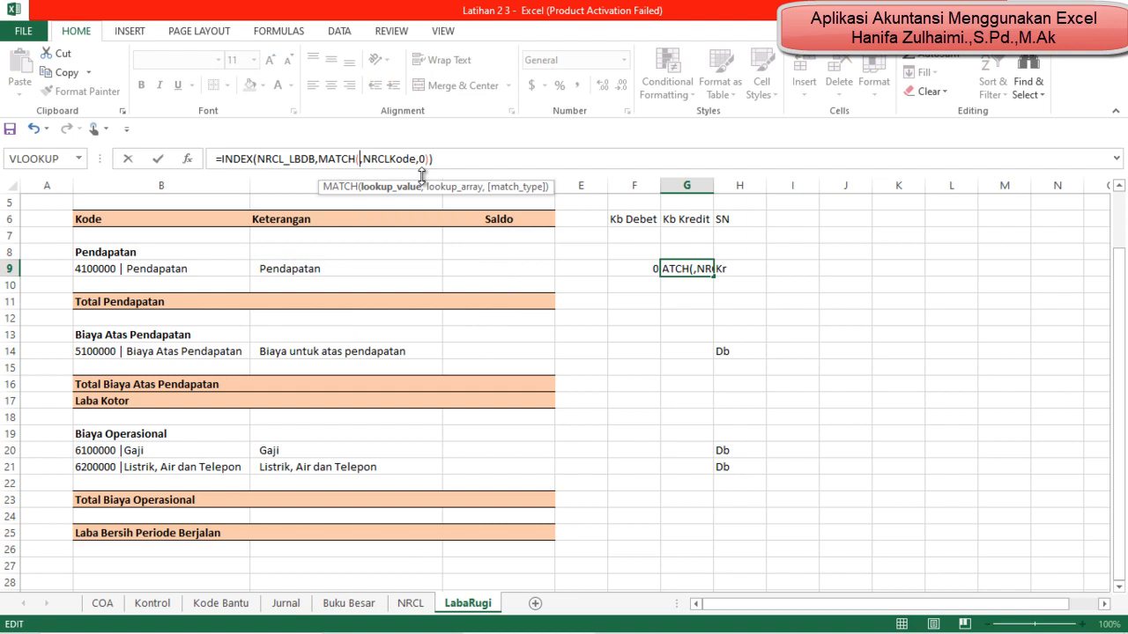
{"action": "left_click", "coordinate": [216, 269]}
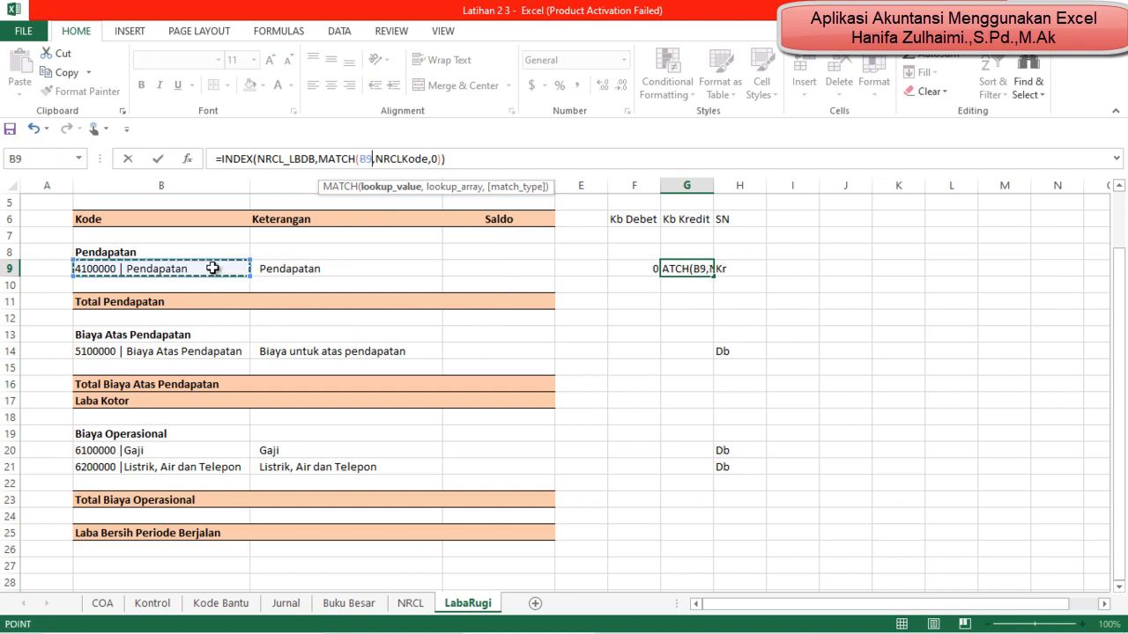
Step: Change the INDEX array in G9's formula to NRCL_LBKR and enter the formula
{"action": "left_click", "coordinate": [315, 160]}
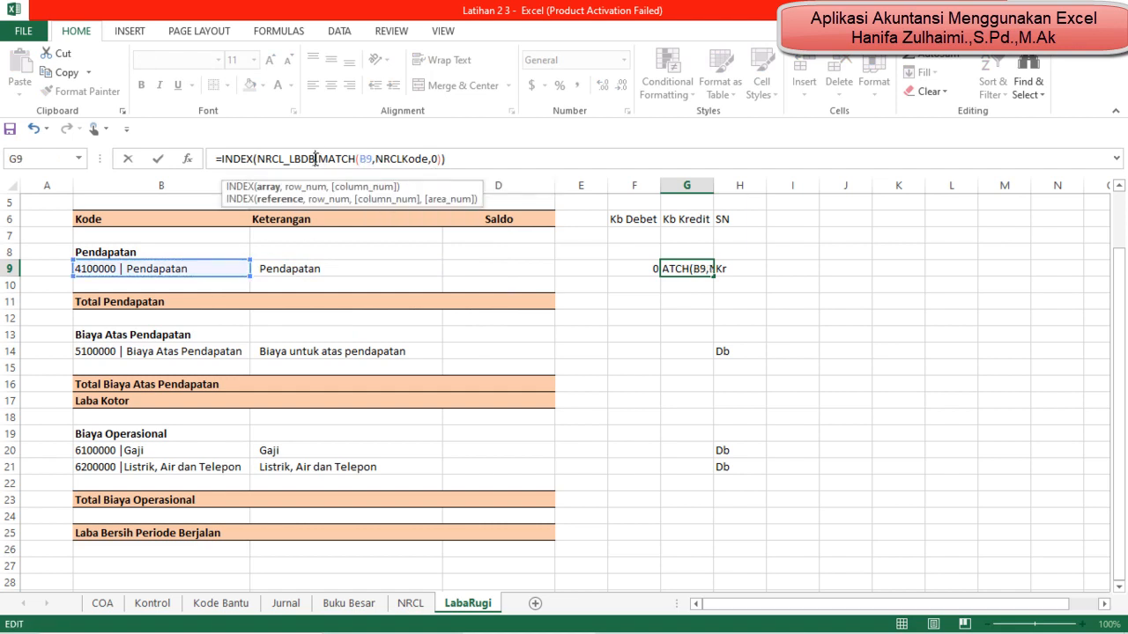
{"action": "key", "text": "BackSpace"}
{"action": "key", "text": "BackSpace"}
{"action": "key", "text": "BackSpace"}
{"action": "key", "text": "BackSpace"}
{"action": "key", "text": "BackSpace"}
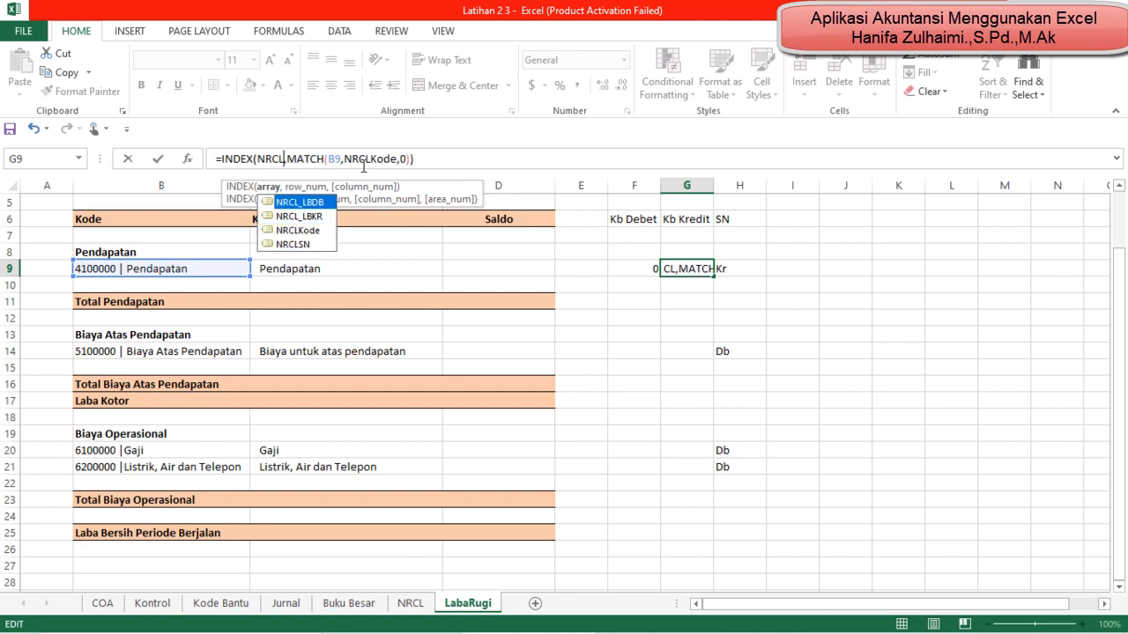
{"action": "double_click", "coordinate": [326, 216]}
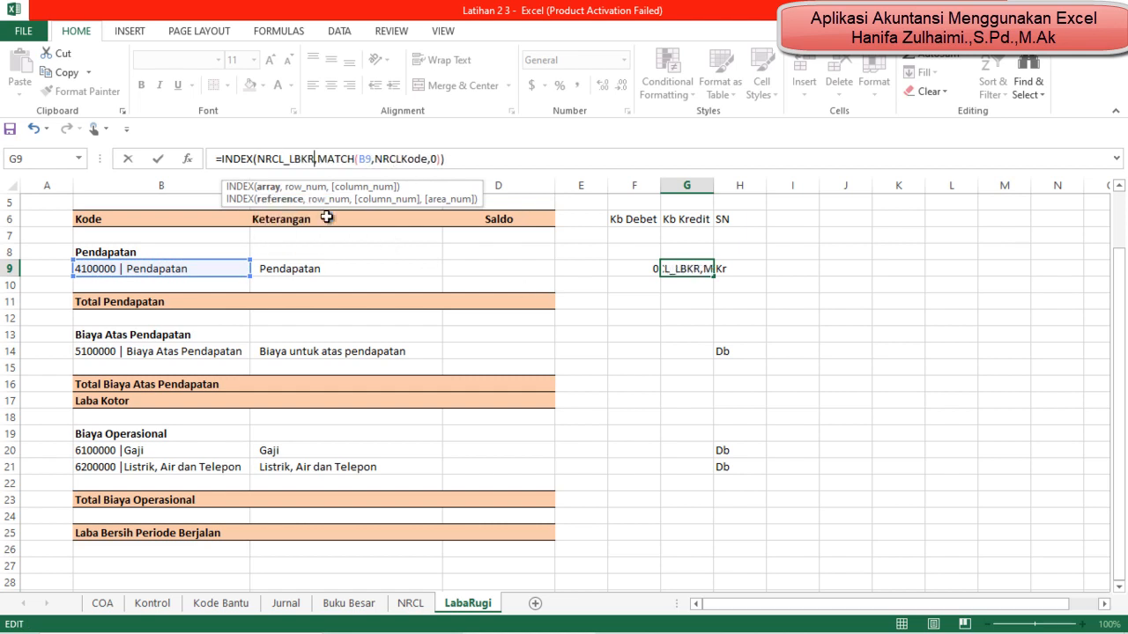
{"action": "key", "text": "Return"}
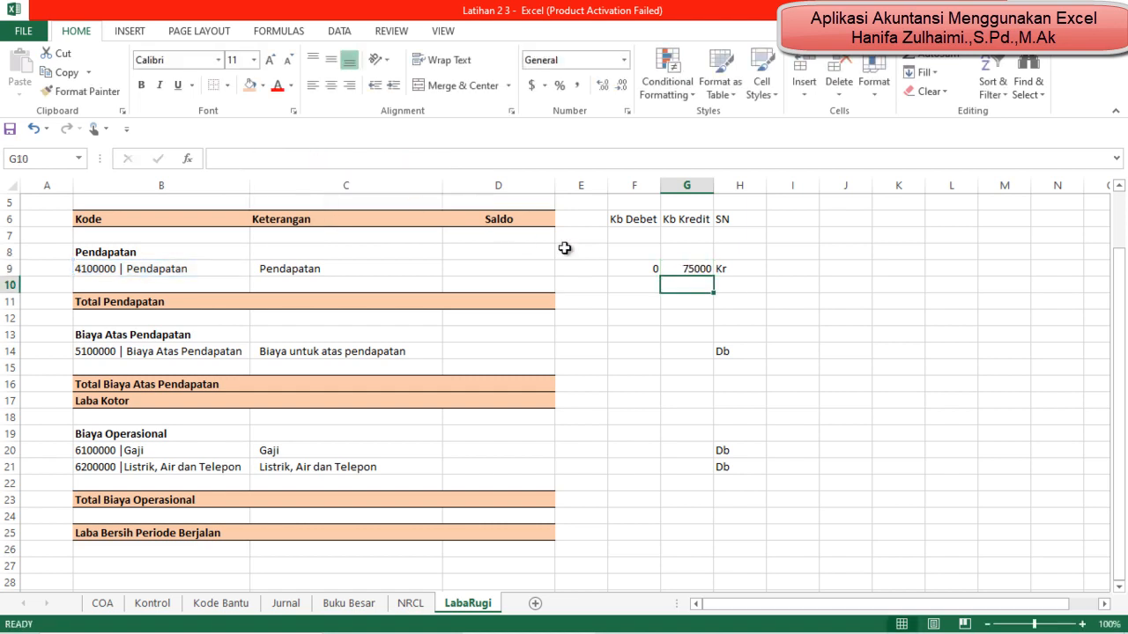
Step: Copy the Kb Debet and Kb Kredit formulas from F9:G9 into the Biaya Atas Pendapatan row, starting at F14
{"action": "left_click", "coordinate": [627, 271]}
{"action": "key", "text": "shift+Right"}
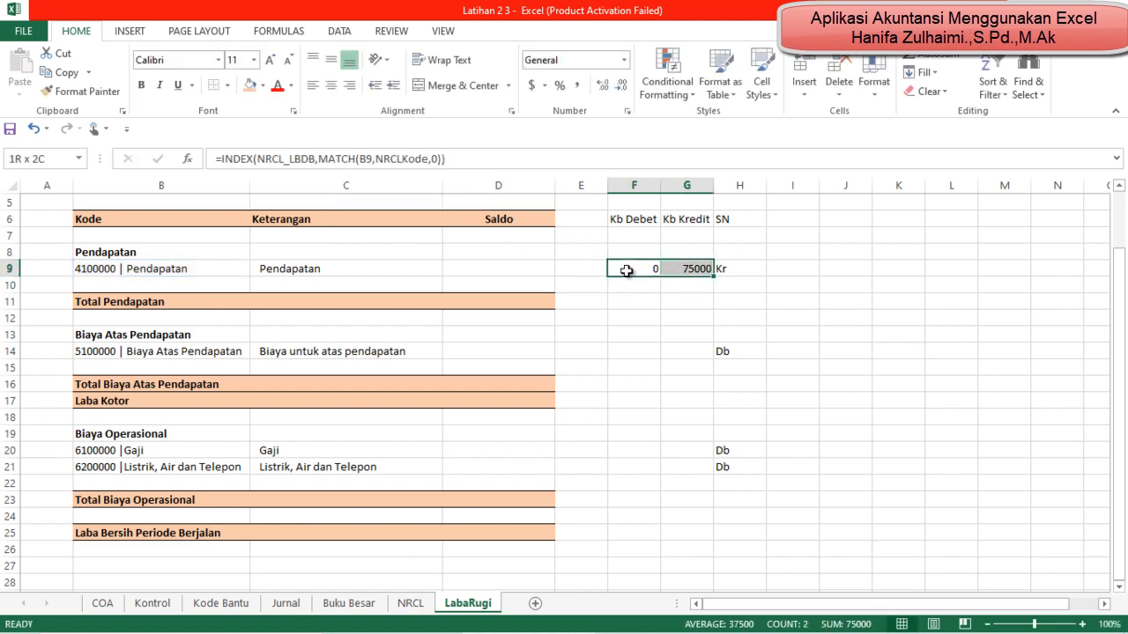
{"action": "key", "text": "ctrl+c"}
{"action": "key", "text": "Down"}
{"action": "key", "text": "Down"}
{"action": "key", "text": "Down"}
Step: Paste the copied Kb Debet and Kb Kredit formulas into the Gaji and Listrik, Air dan Telepon rows, F20:G21
{"action": "key", "text": "Down"}
{"action": "key", "text": "Down"}
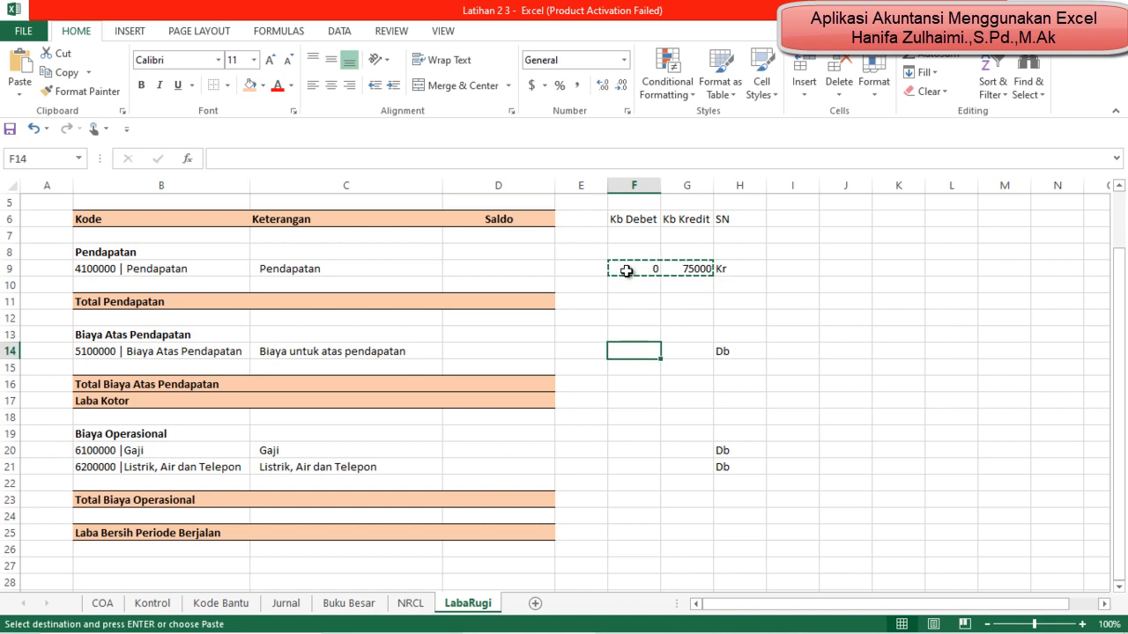
{"action": "key", "text": "ctrl+v"}
{"action": "key", "text": "Down"}
{"action": "key", "text": "Down"}
{"action": "key", "text": "Down"}
{"action": "key", "text": "Down"}
{"action": "key", "text": "Down"}
{"action": "key", "text": "Down"}
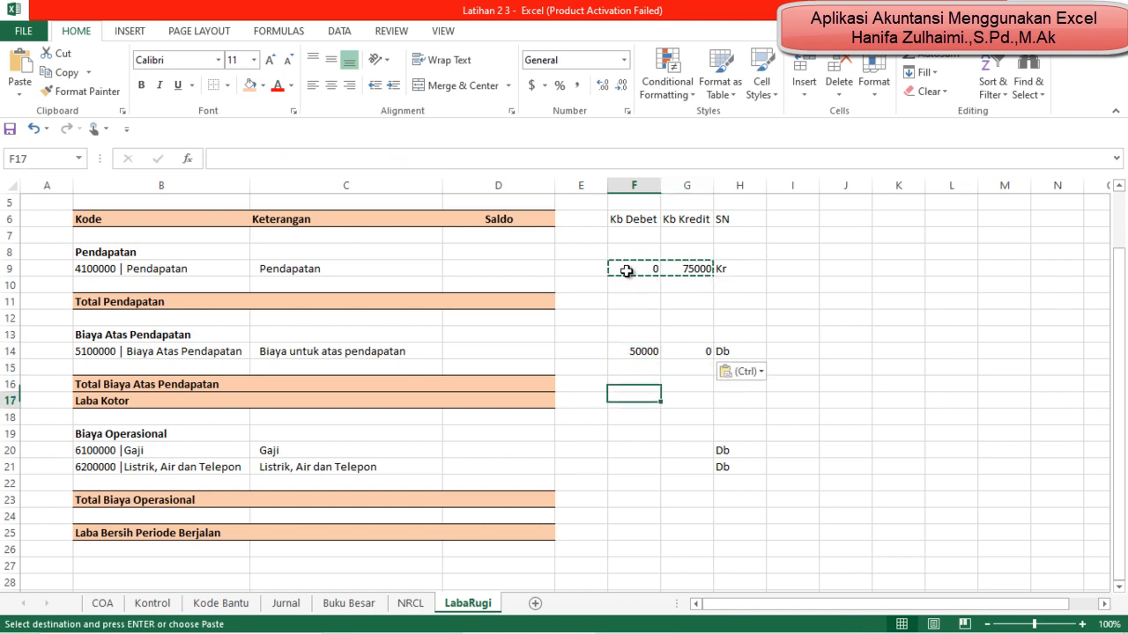
{"action": "key", "text": "shift+Down"}
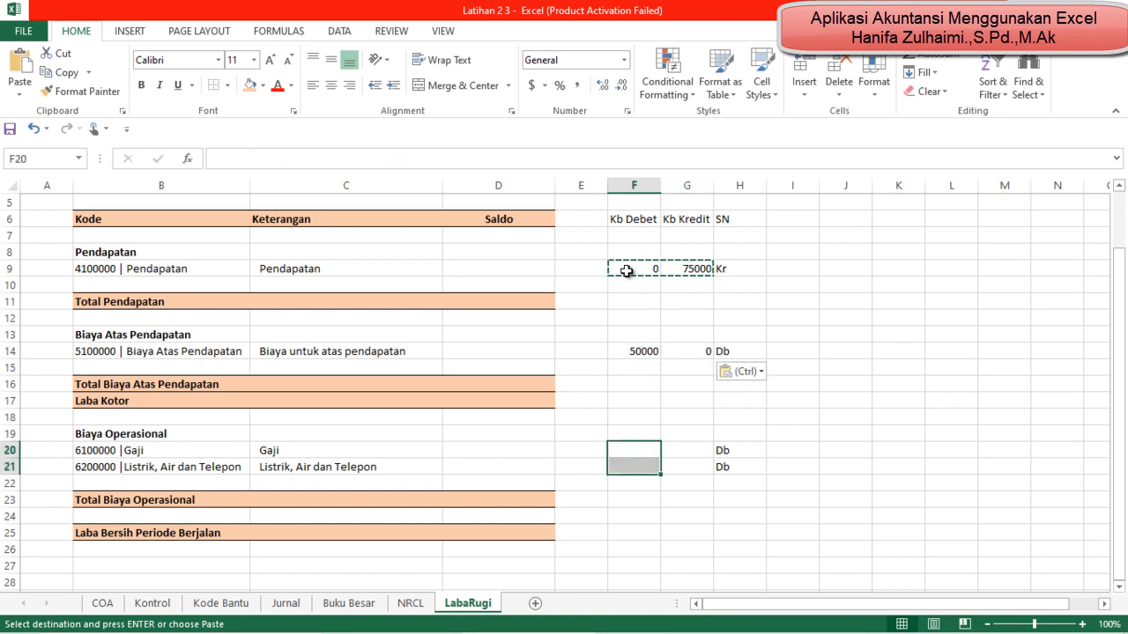
{"action": "key", "text": "ctrl+v"}
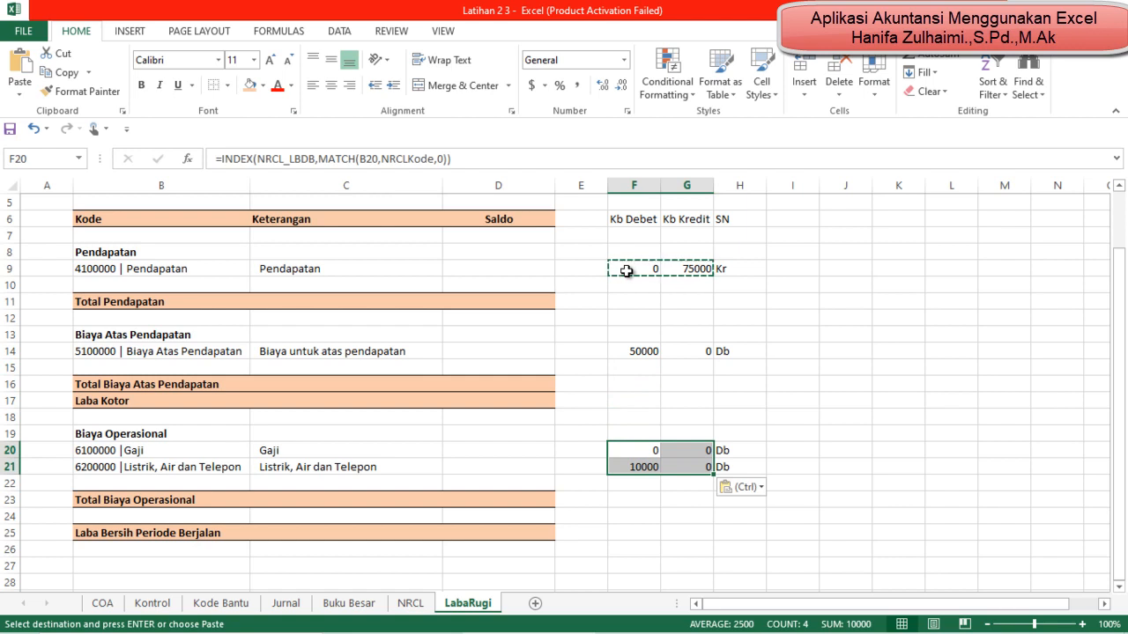
{"action": "key", "text": "Down"}
{"action": "key", "text": "Down"}
{"action": "key", "text": "Down"}
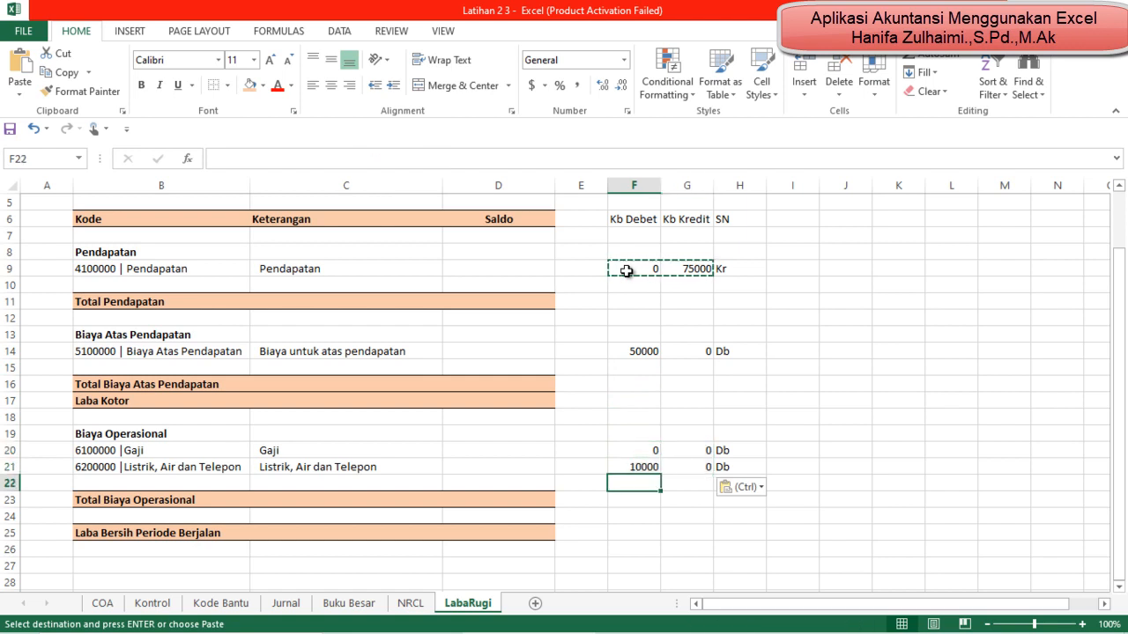
Step: Start an IF formula in the Pendapatan row's Saldo cell D9 that tests whether the SN cell H9 equals "kr"
{"action": "key", "text": "Up"}
{"action": "key", "text": "Up"}
{"action": "key", "text": "Up"}
{"action": "key", "text": "Up"}
{"action": "key", "text": "Up"}
{"action": "key", "text": "Up"}
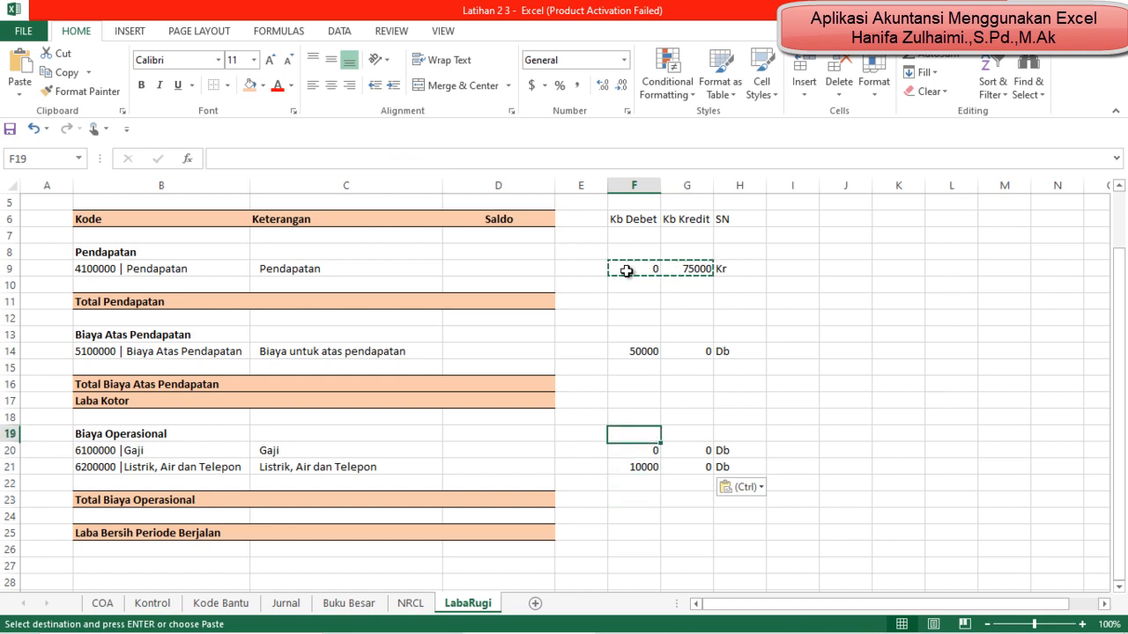
{"action": "key", "text": "Up"}
{"action": "key", "text": "Up"}
{"action": "key", "text": "Up"}
{"action": "key", "text": "Up"}
{"action": "key", "text": "Up"}
{"action": "key", "text": "Up"}
{"action": "key", "text": "Up"}
{"action": "key", "text": "Up"}
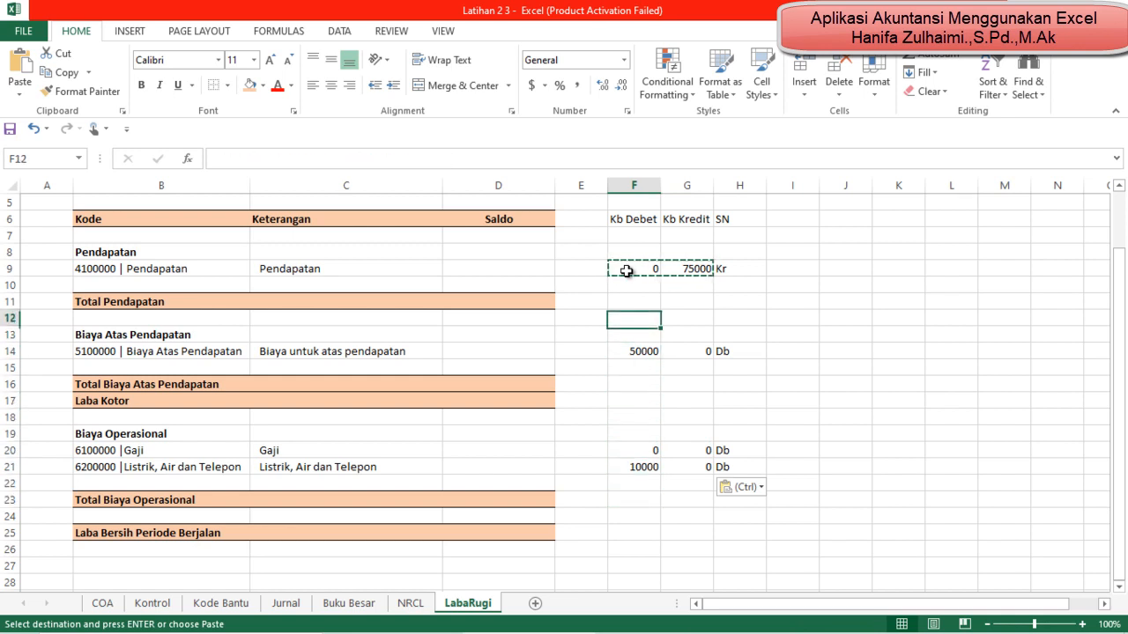
{"action": "key", "text": "Left"}
{"action": "key", "text": "Left"}
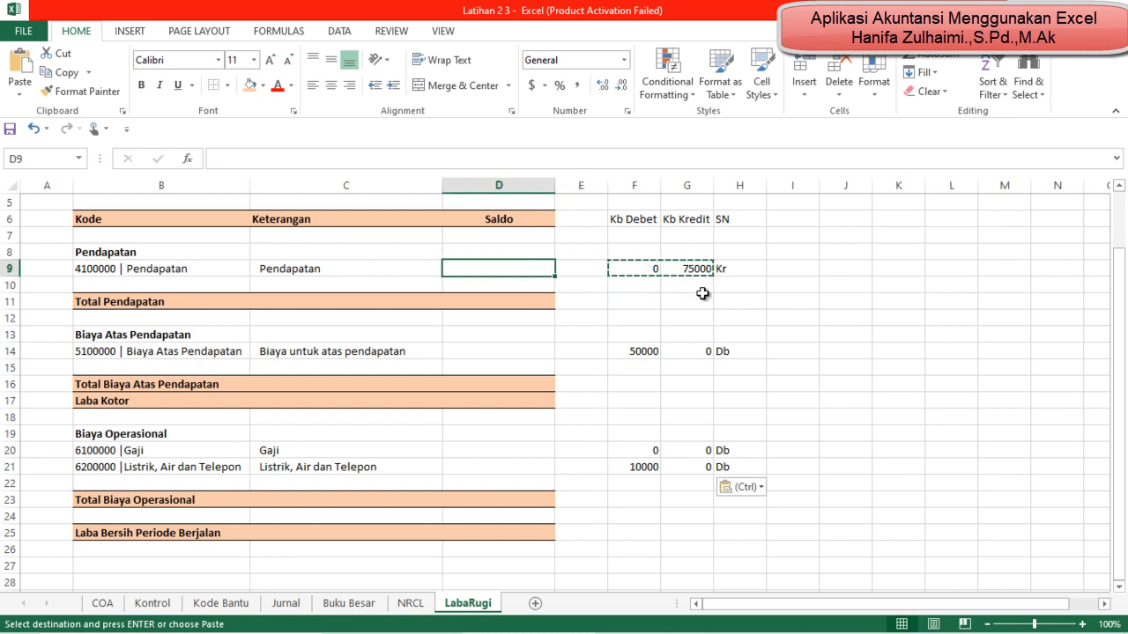
{"action": "left_click", "coordinate": [765, 285]}
{"action": "left_click", "coordinate": [514, 266]}
{"action": "key", "text": "Left"}
{"action": "key", "text": "Right"}
{"action": "type", "text": "="}
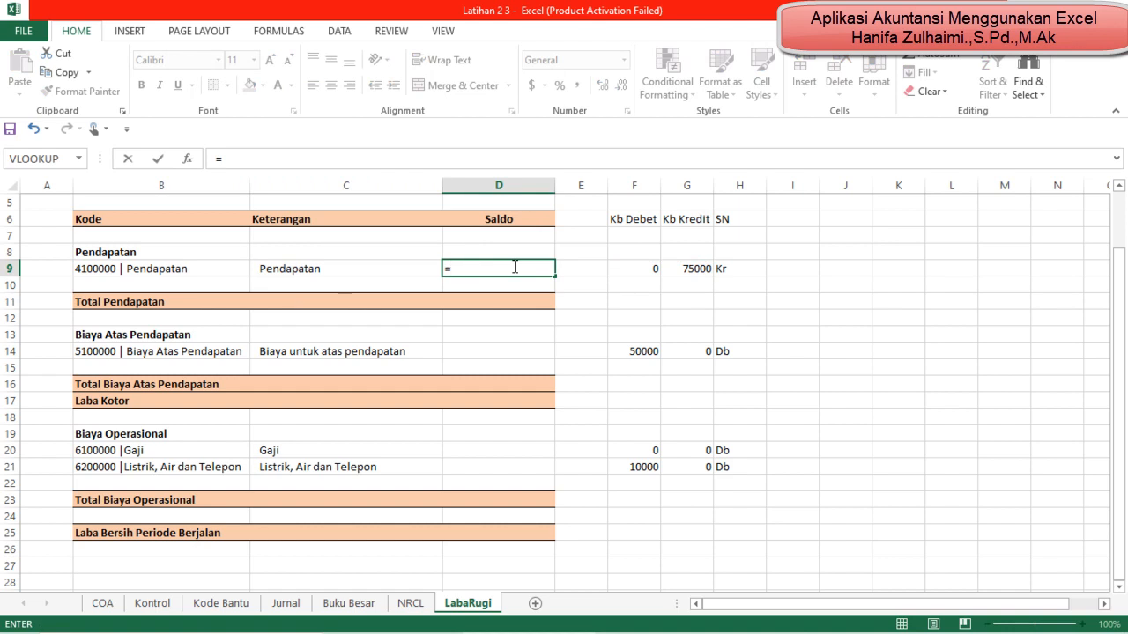
{"action": "type", "text": "if("}
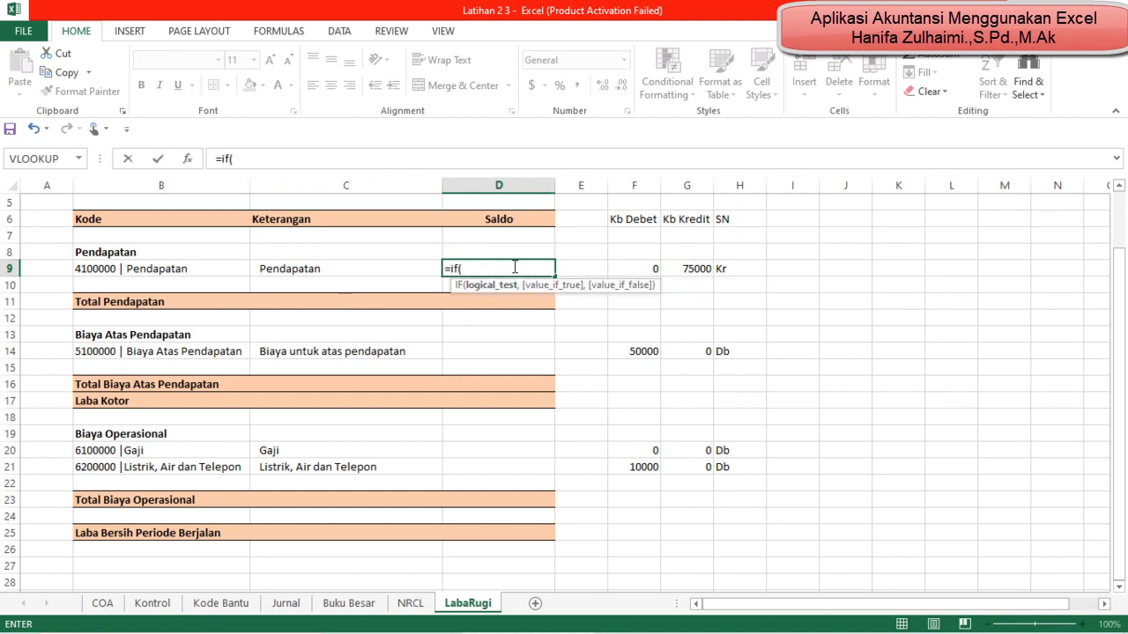
{"action": "left_click", "coordinate": [740, 272]}
{"action": "type", "text": "=\"kr"}
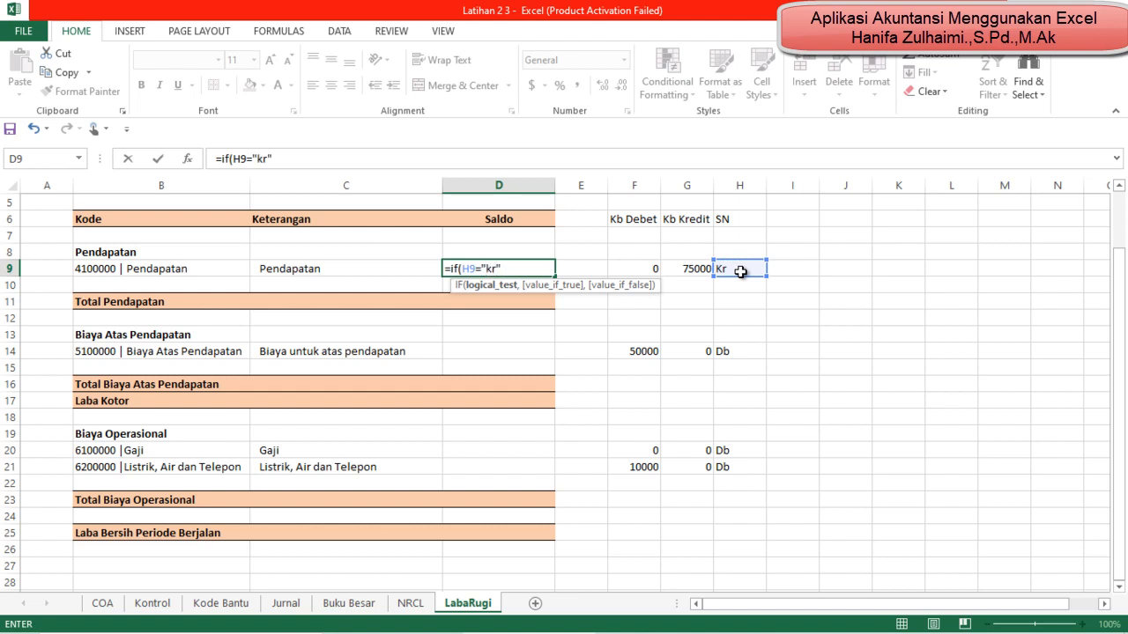
{"action": "type", "text": "\","}
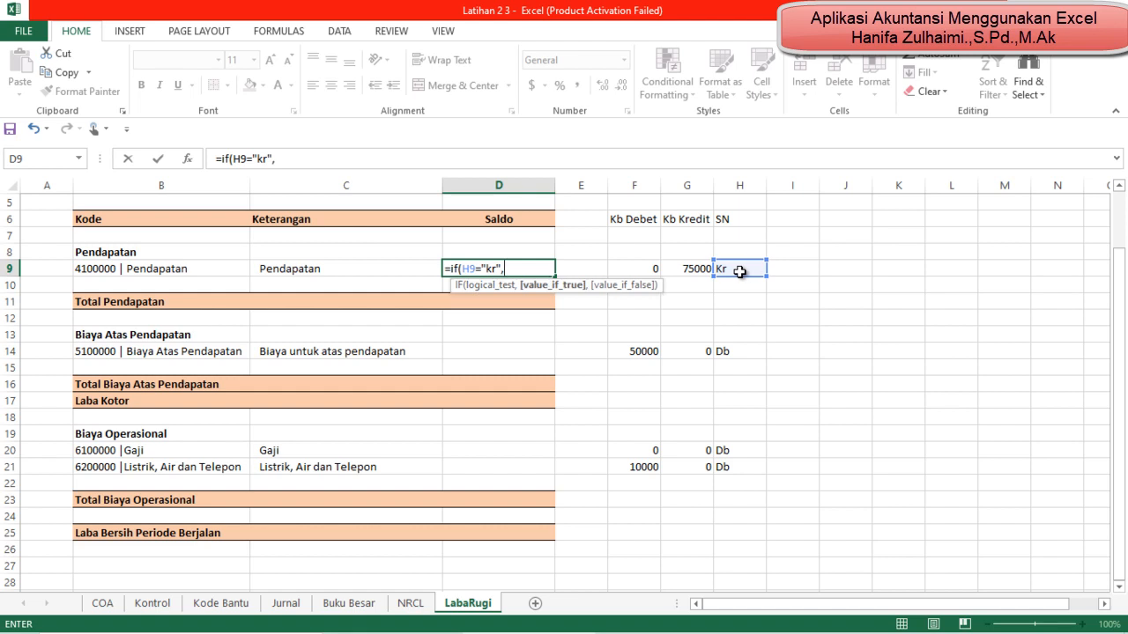
Step: Complete D9's IF formula with G9-F9 as the true value and F9-G9 as the false value, and enter it
{"action": "left_click", "coordinate": [706, 266]}
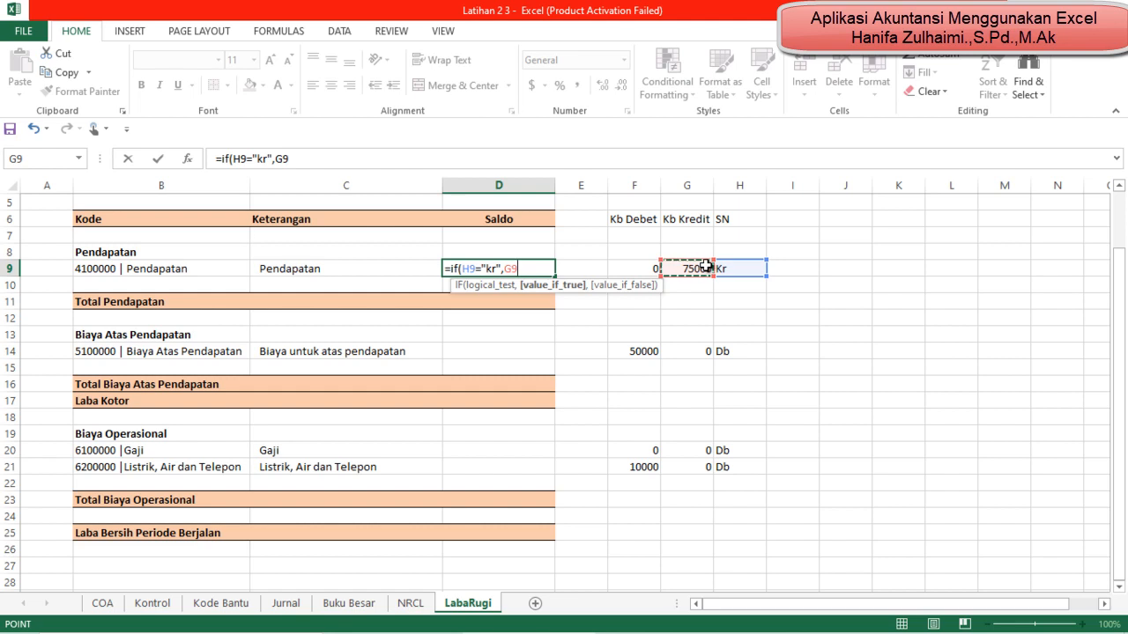
{"action": "type", "text": "-"}
{"action": "left_click", "coordinate": [650, 266]}
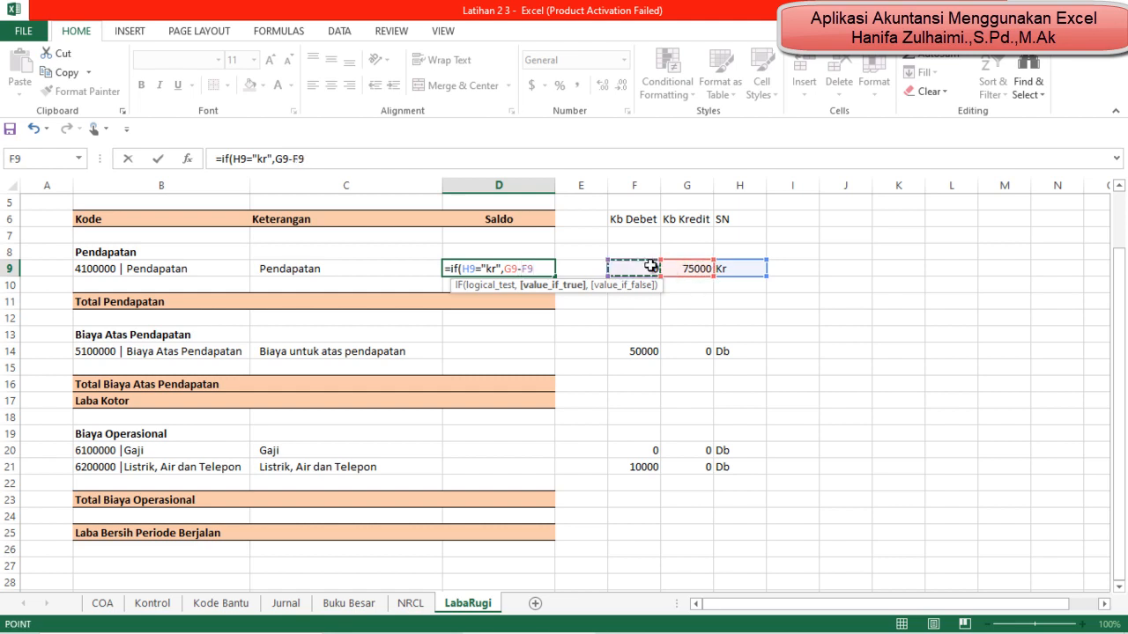
{"action": "type", "text": ","}
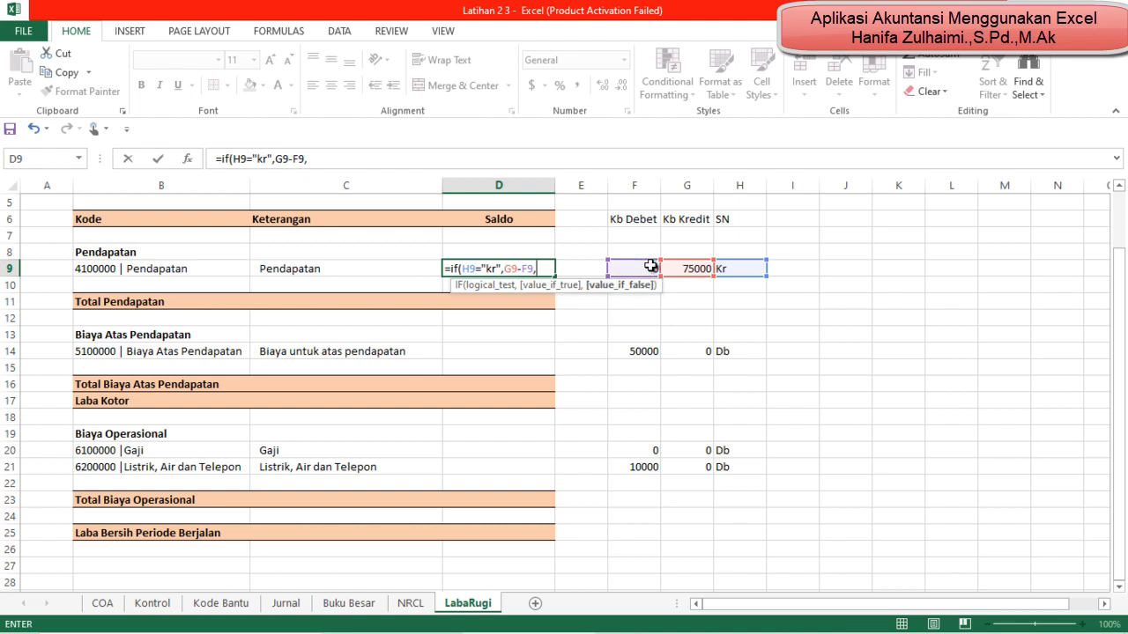
{"action": "left_click", "coordinate": [646, 266]}
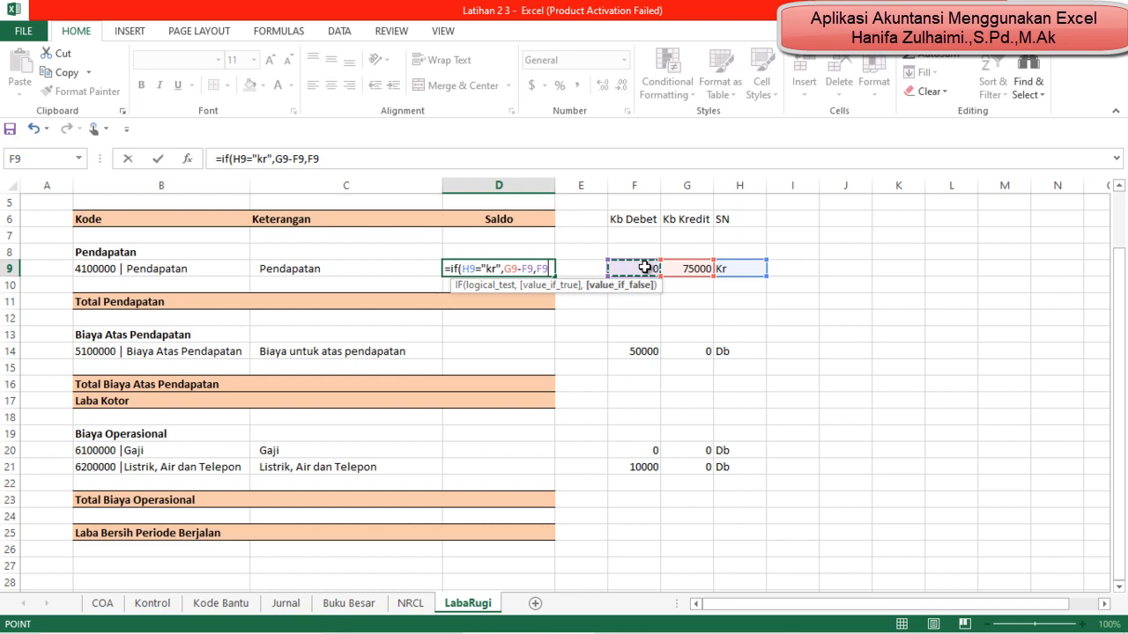
{"action": "type", "text": "-"}
{"action": "left_click", "coordinate": [684, 268]}
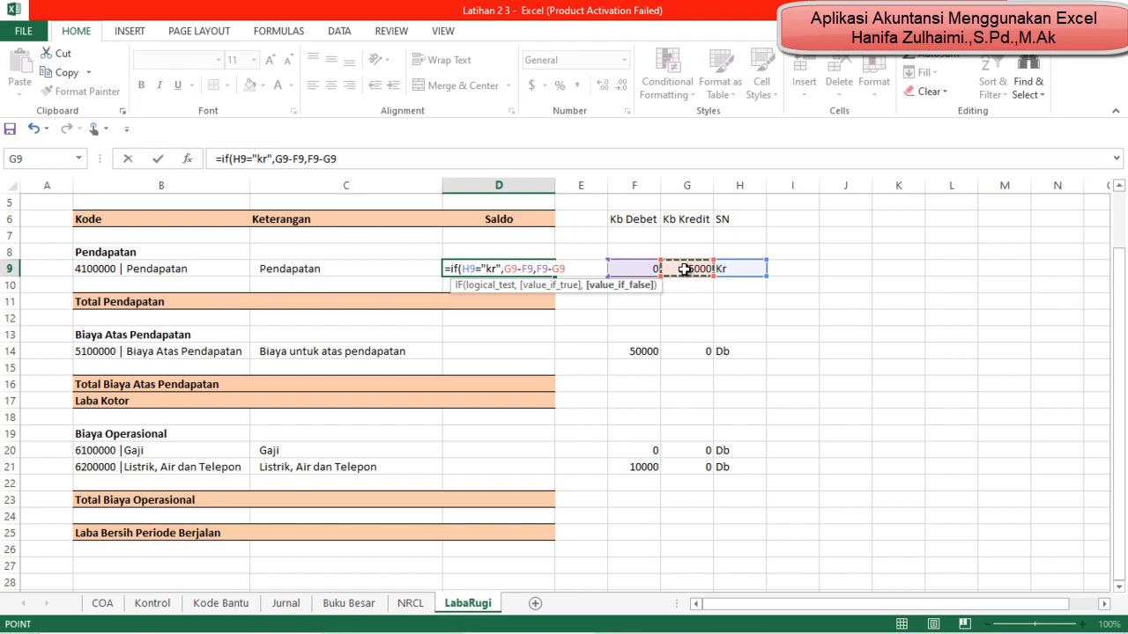
{"action": "key", "text": "Return"}
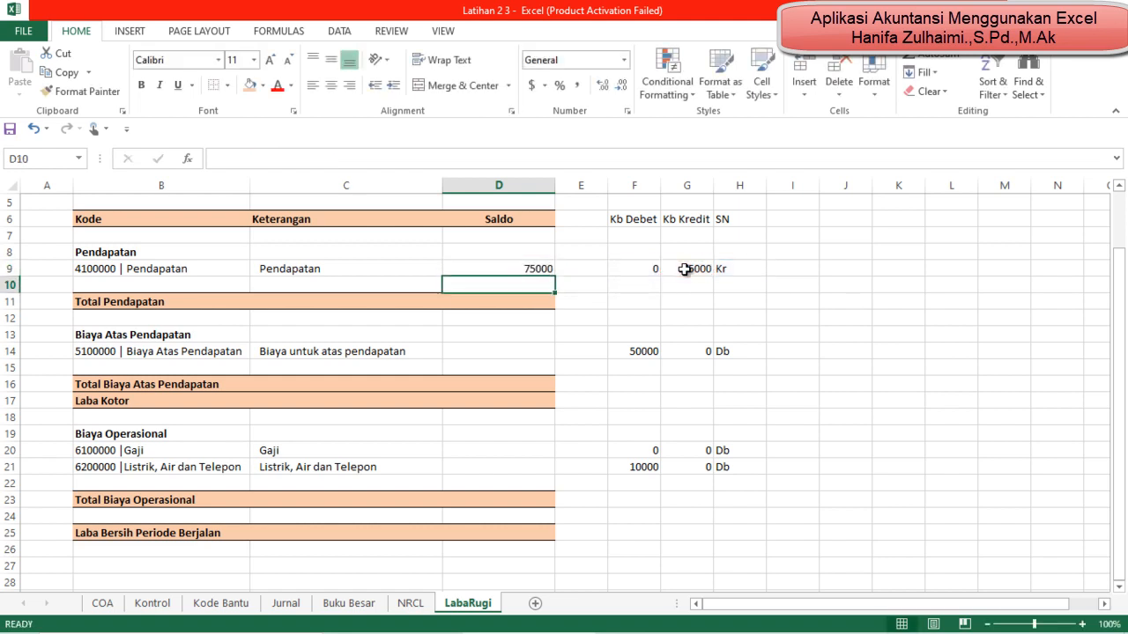
Step: Copy the Saldo formula from D9 into the Biaya Atas Pendapatan row's cell D14
{"action": "key", "text": "Up"}
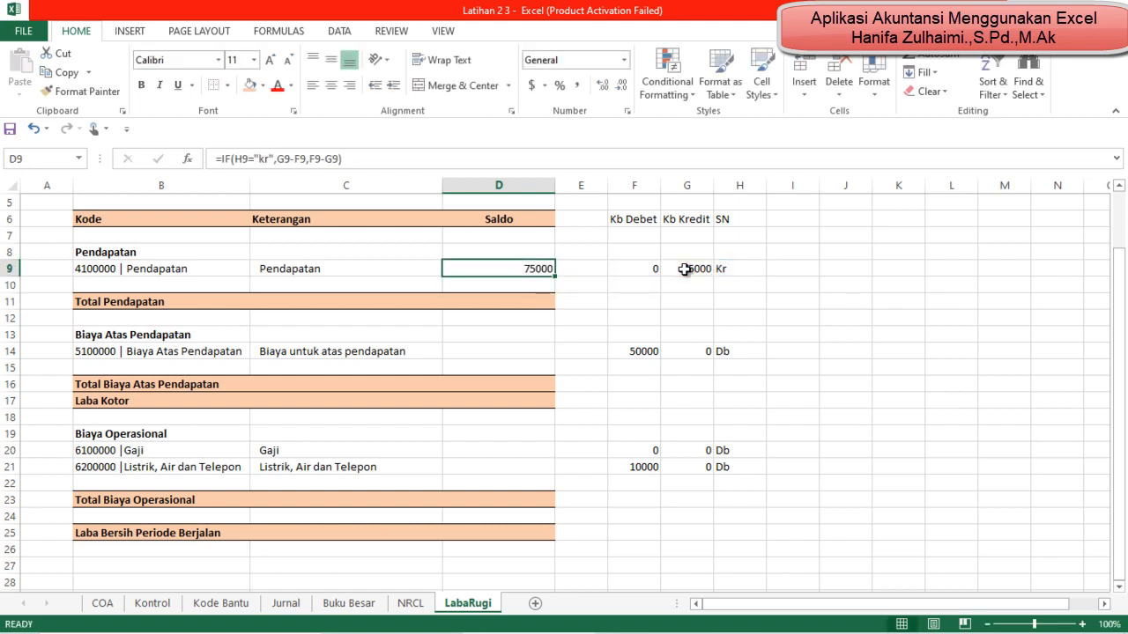
{"action": "key", "text": "ctrl+c"}
{"action": "key", "text": "Down"}
{"action": "key", "text": "Down"}
{"action": "key", "text": "Down"}
{"action": "key", "text": "Down"}
{"action": "key", "text": "Down"}
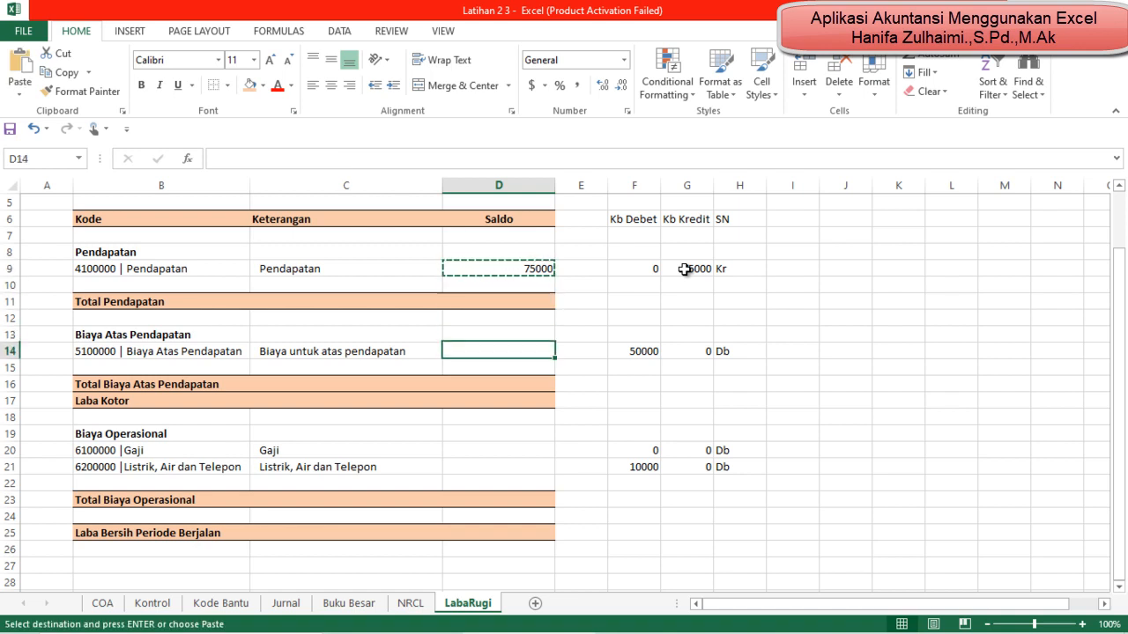
{"action": "key", "text": "ctrl+v"}
Step: Paste the copied Saldo formula into D20:D21 for the two Biaya Operasional accounts
{"action": "key", "text": "Down"}
{"action": "key", "text": "Down"}
{"action": "key", "text": "Down"}
{"action": "key", "text": "Down"}
{"action": "key", "text": "Down"}
{"action": "key", "text": "Down"}
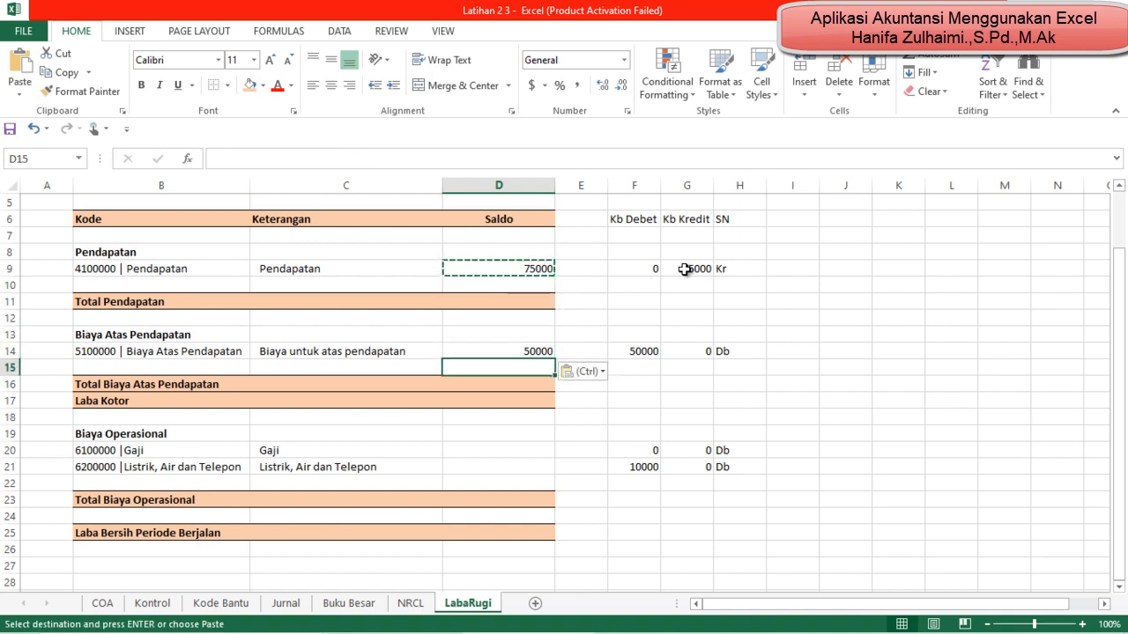
{"action": "key", "text": "shift+Down"}
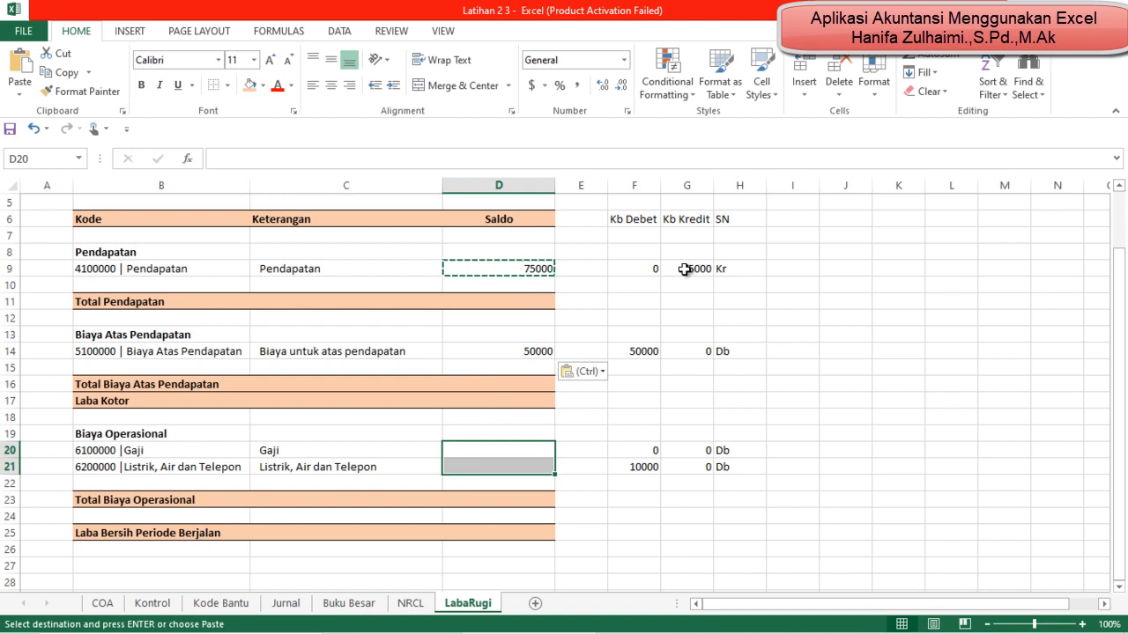
{"action": "key", "text": "ctrl+v"}
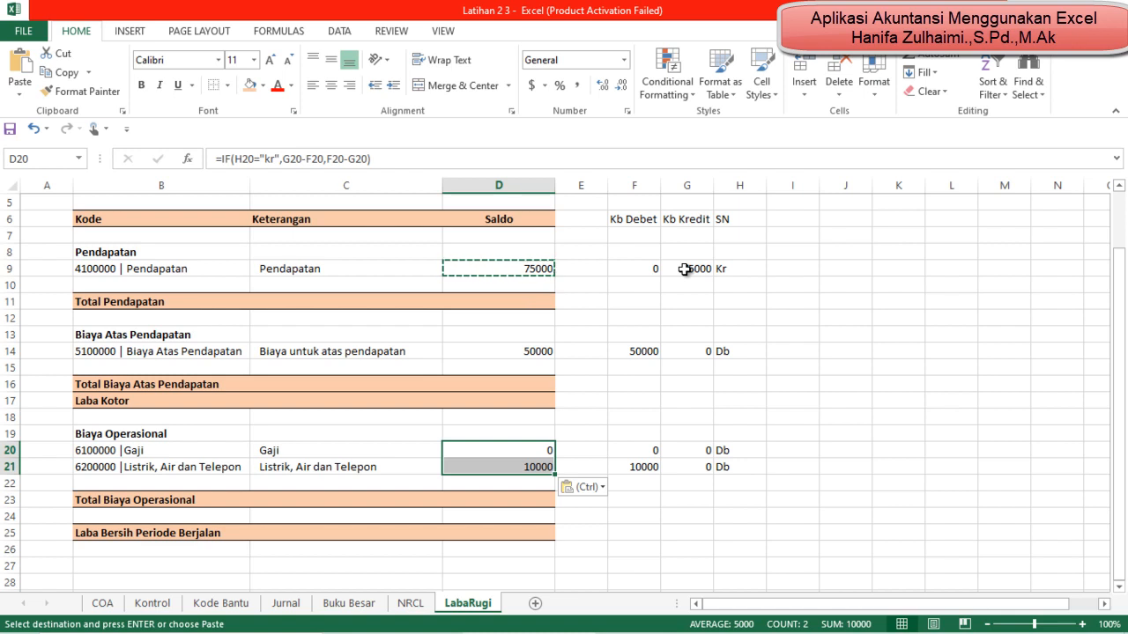
{"action": "key", "text": "Down"}
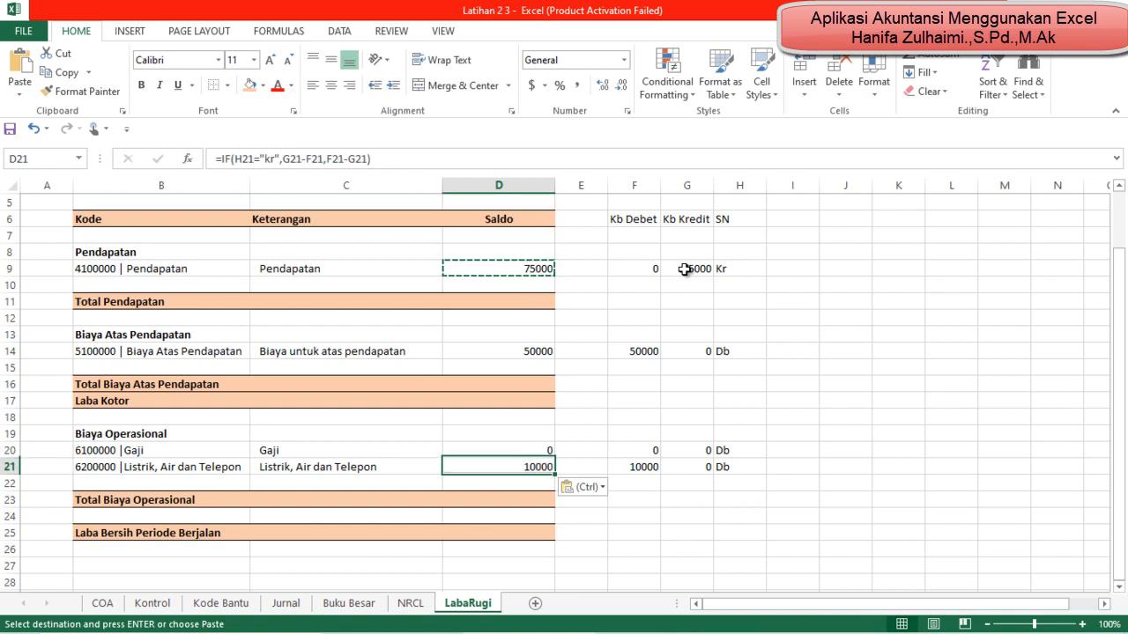
{"action": "key", "text": "Down"}
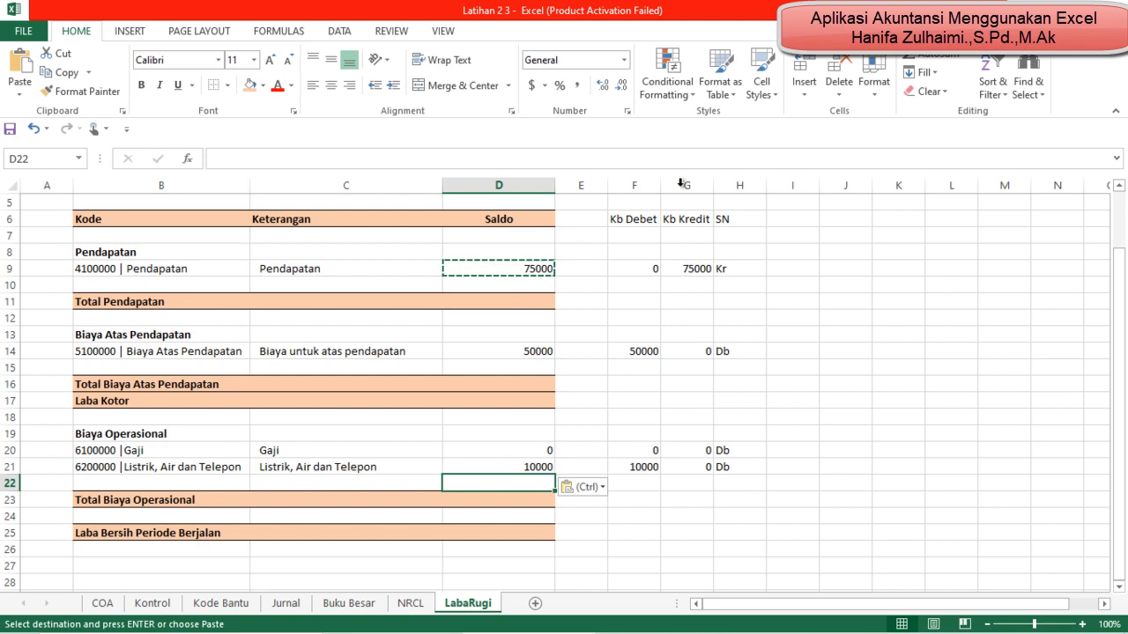
Step: Enter a SUM formula over D9:D10 in the Total Pendapatan row's Saldo cell D11
{"action": "left_click", "coordinate": [506, 303]}
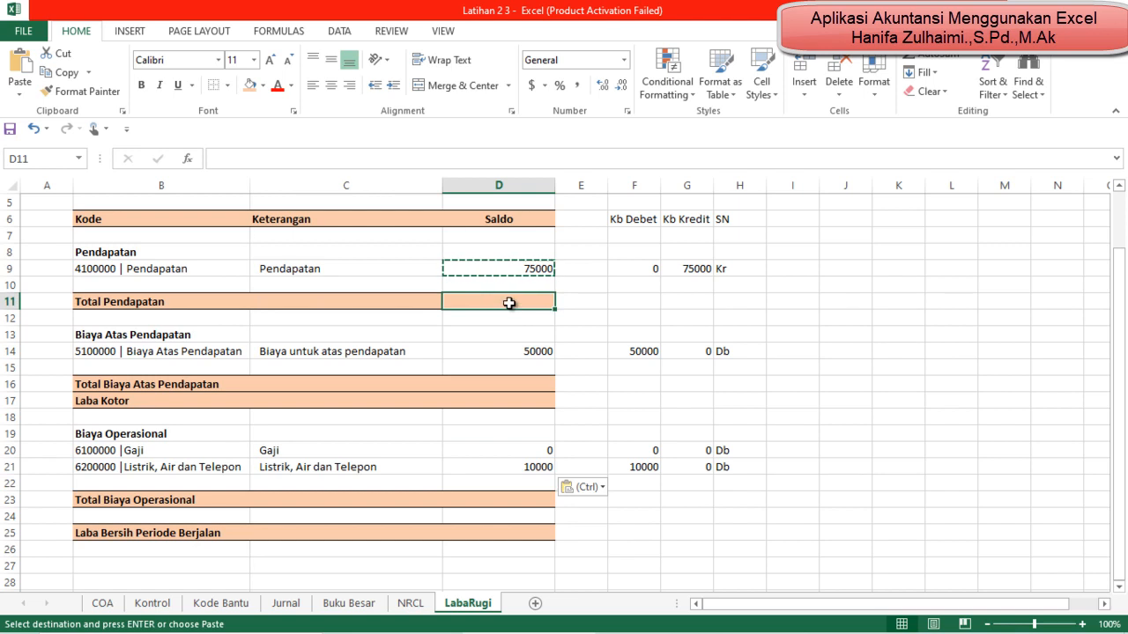
{"action": "type", "text": "=sum("}
{"action": "key", "text": "Up"}
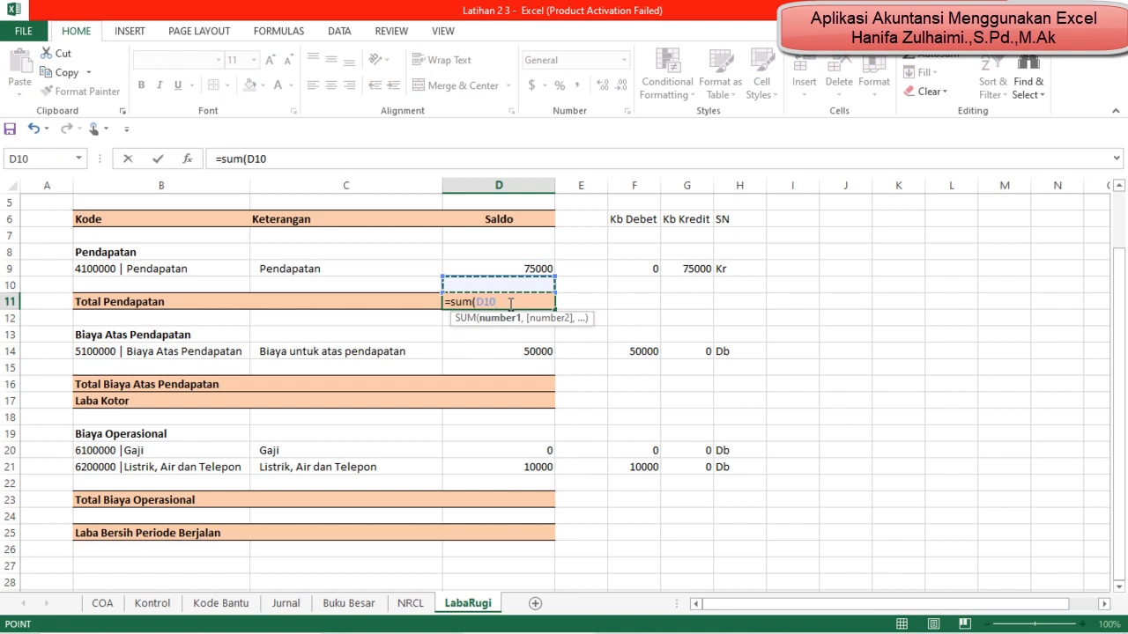
{"action": "key", "text": "shift+Up"}
{"action": "type", "text": ")"}
{"action": "key", "text": "Return"}
Step: Make the Total Pendapatan amount in D11 bold
{"action": "key", "text": "Down"}
{"action": "key", "text": "Down"}
{"action": "key", "text": "Down"}
{"action": "key", "text": "Up"}
{"action": "key", "text": "Up"}
{"action": "key", "text": "Up"}
{"action": "key", "text": "Up"}
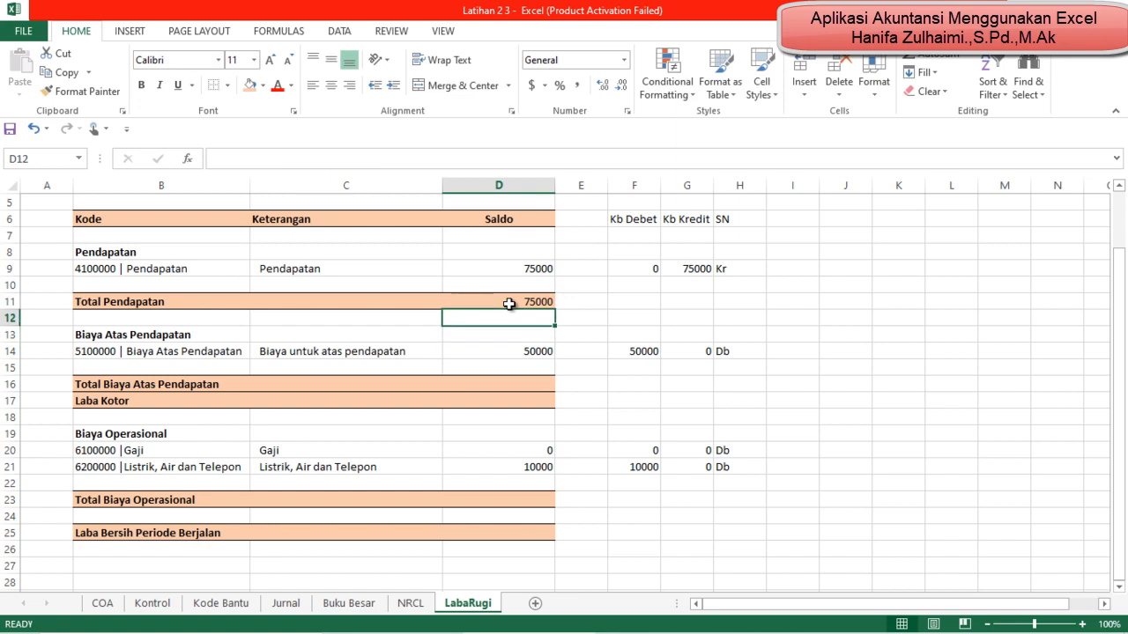
{"action": "key", "text": "ctrl+b"}
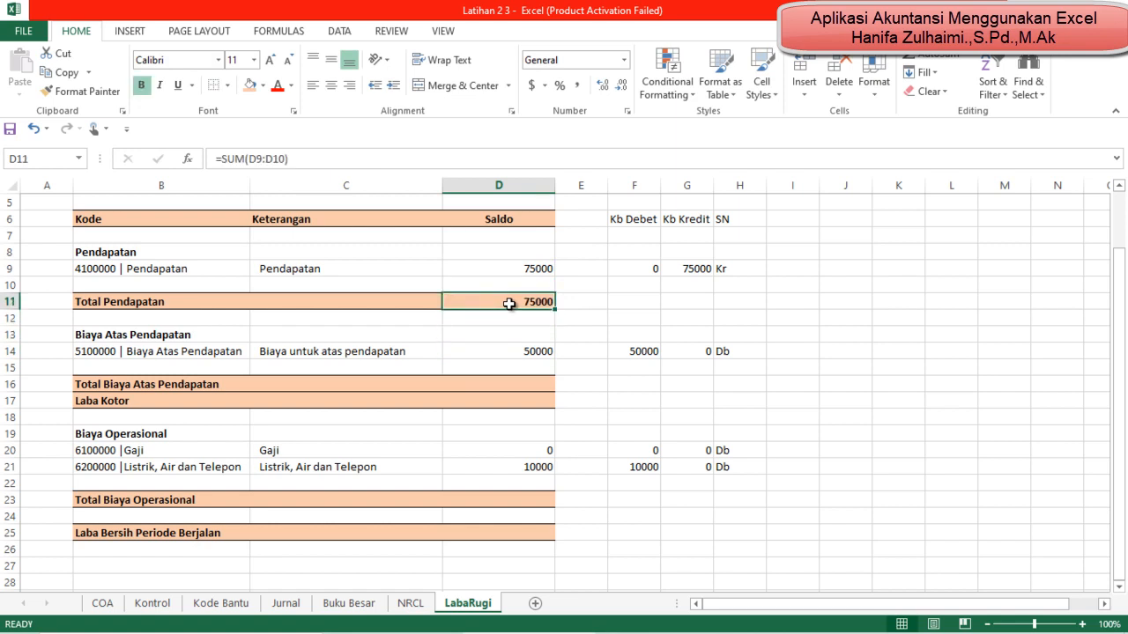
Step: Enter a SUM formula over D14:D15 in the Total Biaya Atas Pendapatan row's cell D16
{"action": "key", "text": "Down"}
{"action": "key", "text": "Down"}
{"action": "key", "text": "Down"}
{"action": "key", "text": "Down"}
{"action": "key", "text": "Down"}
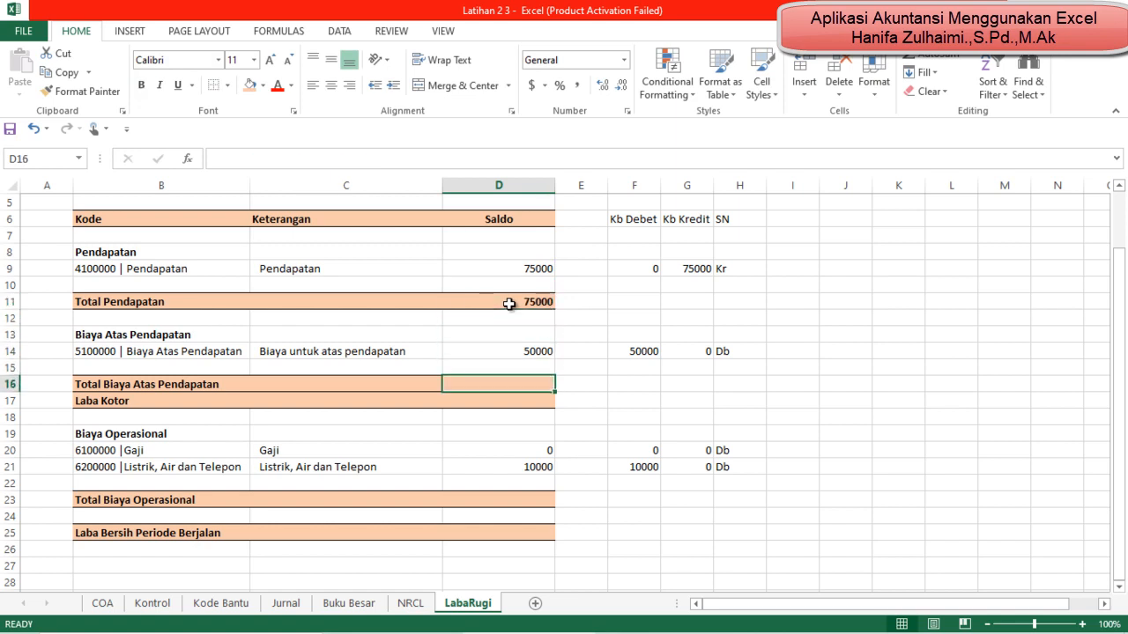
{"action": "type", "text": "=sum("}
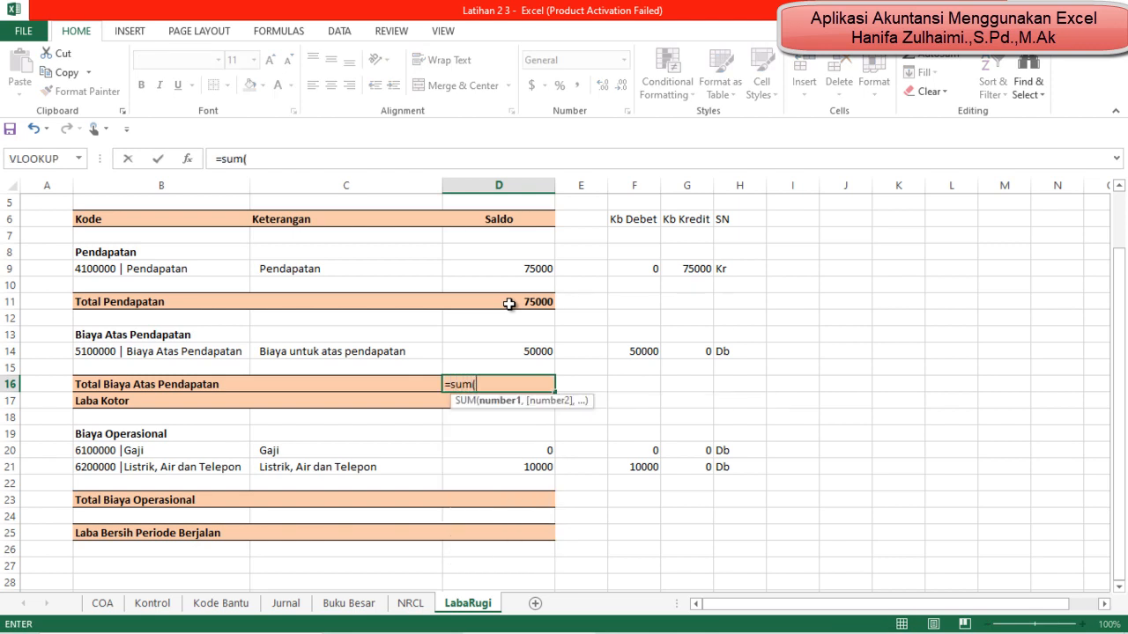
{"action": "key", "text": "Up"}
{"action": "key", "text": "shift+Up"}
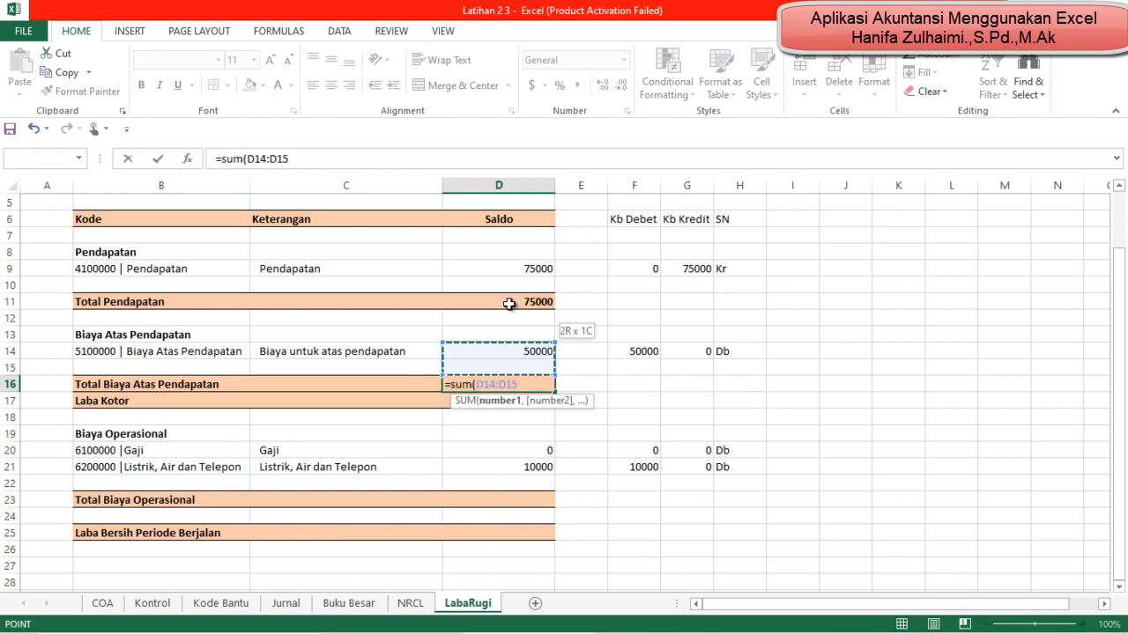
{"action": "type", "text": ")"}
{"action": "key", "text": "Return"}
Step: Enter a SUM formula over D20:D22 in the Total Biaya Operasional row's cell D23
{"action": "key", "text": "Down"}
{"action": "key", "text": "Down"}
{"action": "key", "text": "Down"}
{"action": "key", "text": "Down"}
{"action": "key", "text": "Down"}
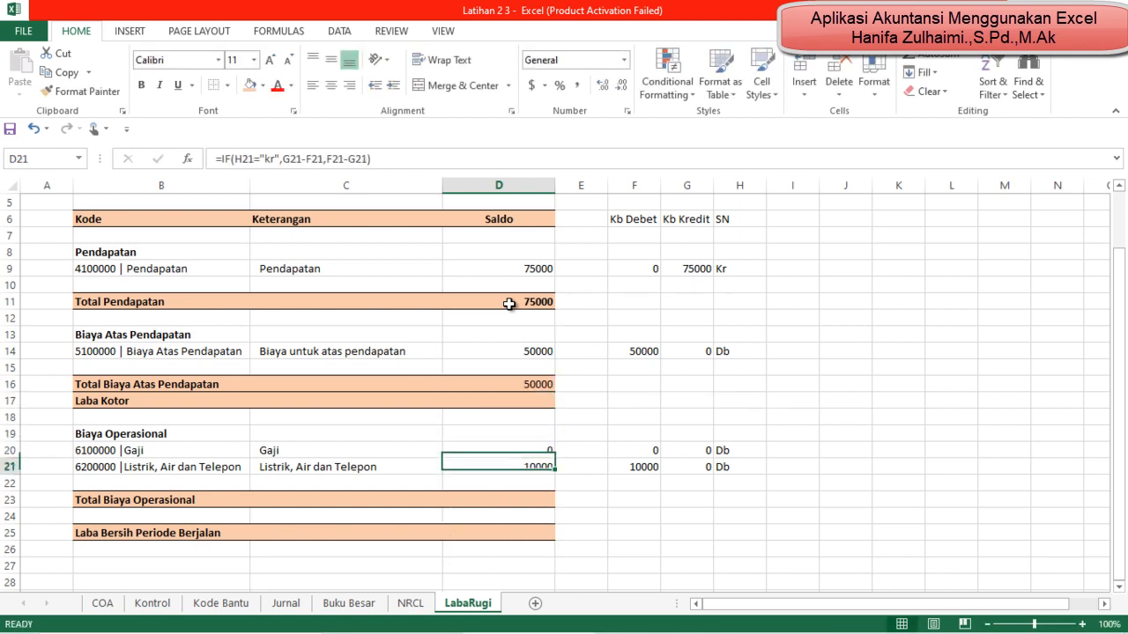
{"action": "key", "text": "Down"}
{"action": "type", "text": "=s"}
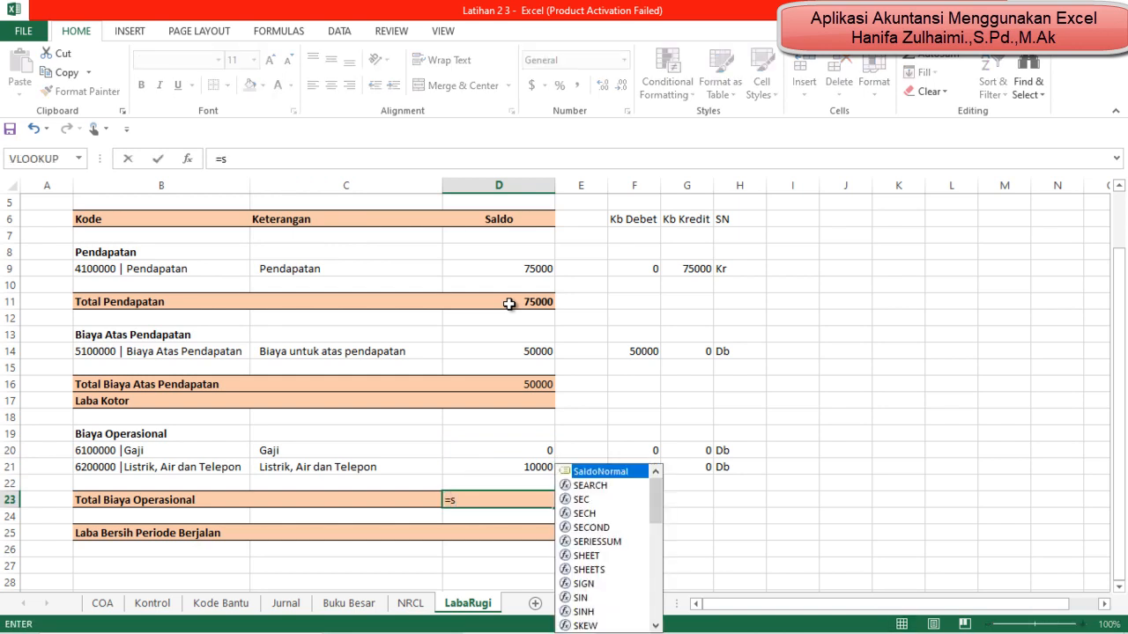
{"action": "key", "text": "BackSpace"}
{"action": "type", "text": "sum("}
{"action": "key", "text": "Up"}
{"action": "key", "text": "shift+Up"}
{"action": "key", "text": "shift+Up"}
{"action": "key", "text": "Return"}
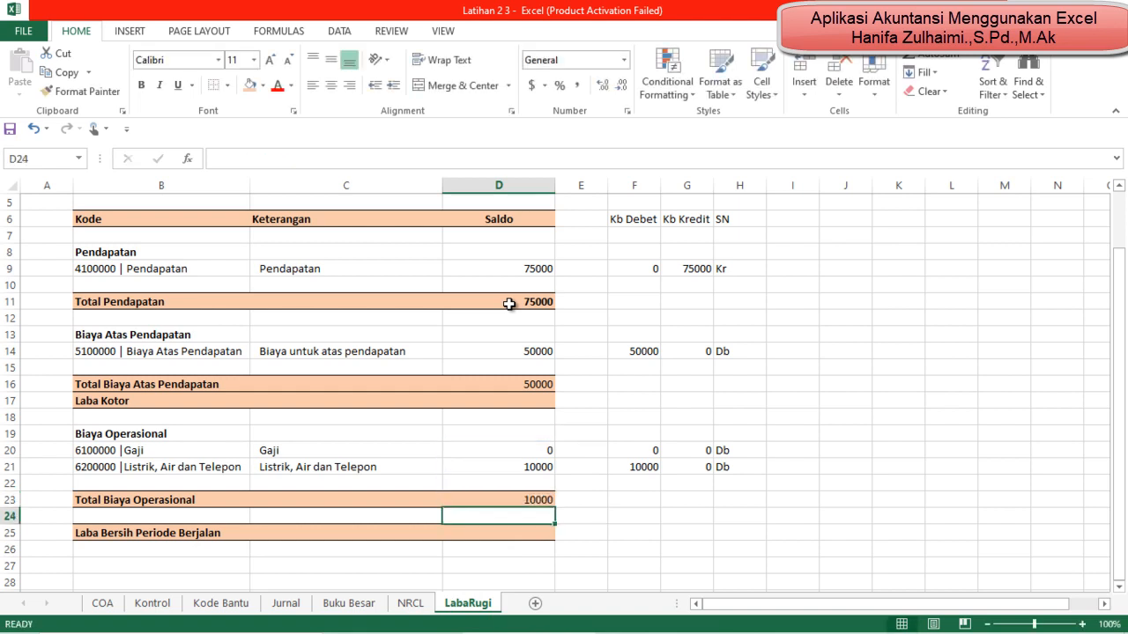
{"action": "key", "text": "Down"}
{"action": "type", "text": "="}
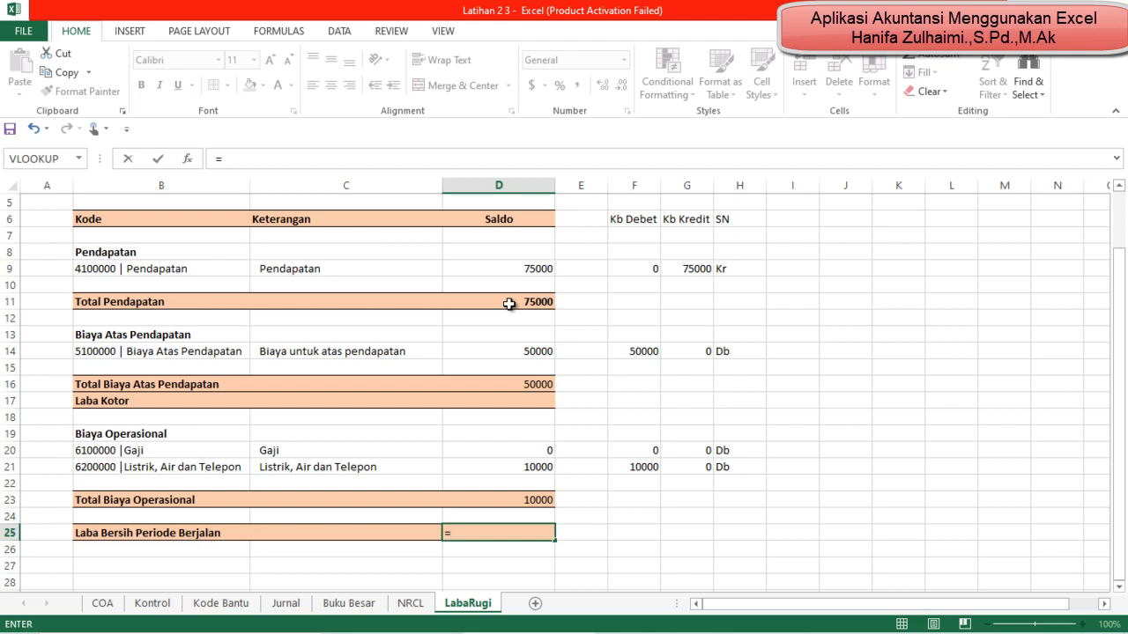
{"action": "key", "text": "Up"}
{"action": "key", "text": "Up"}
{"action": "key", "text": "Up"}
{"action": "key", "text": "Up"}
{"action": "key", "text": "Up"}
{"action": "key", "text": "Up"}
{"action": "key", "text": "Up"}
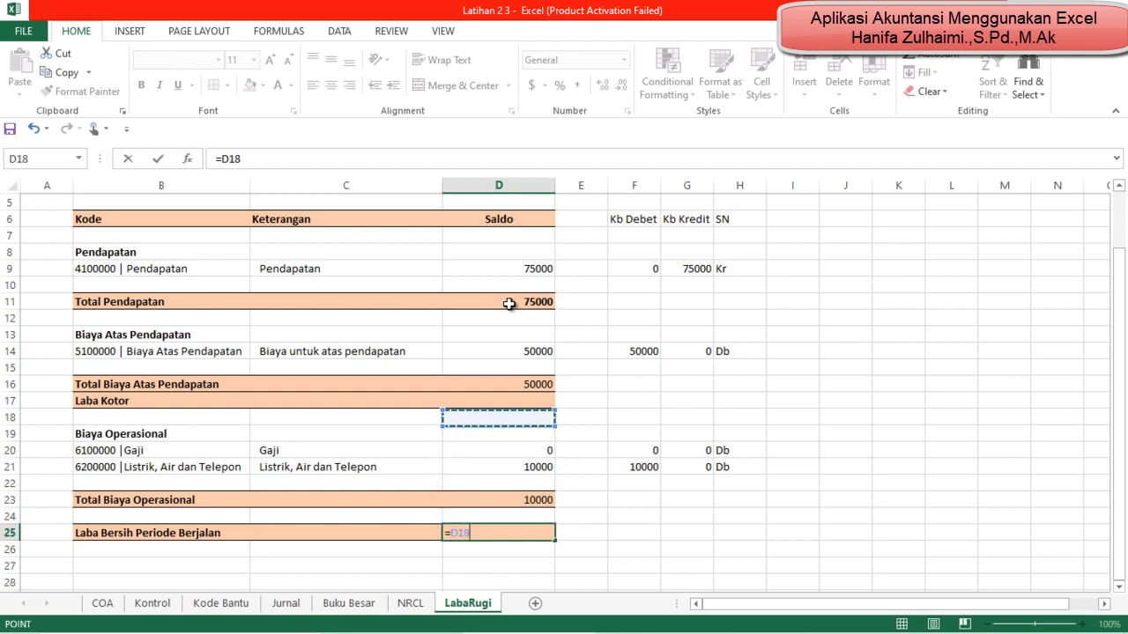
{"action": "key", "text": "Down"}
{"action": "key", "text": "Up"}
{"action": "key", "text": "Up"}
{"action": "key", "text": "BackSpace"}
{"action": "key", "text": "BackSpace"}
{"action": "key", "text": "BackSpace"}
{"action": "key", "text": "BackSpace"}
{"action": "key", "text": "Return"}
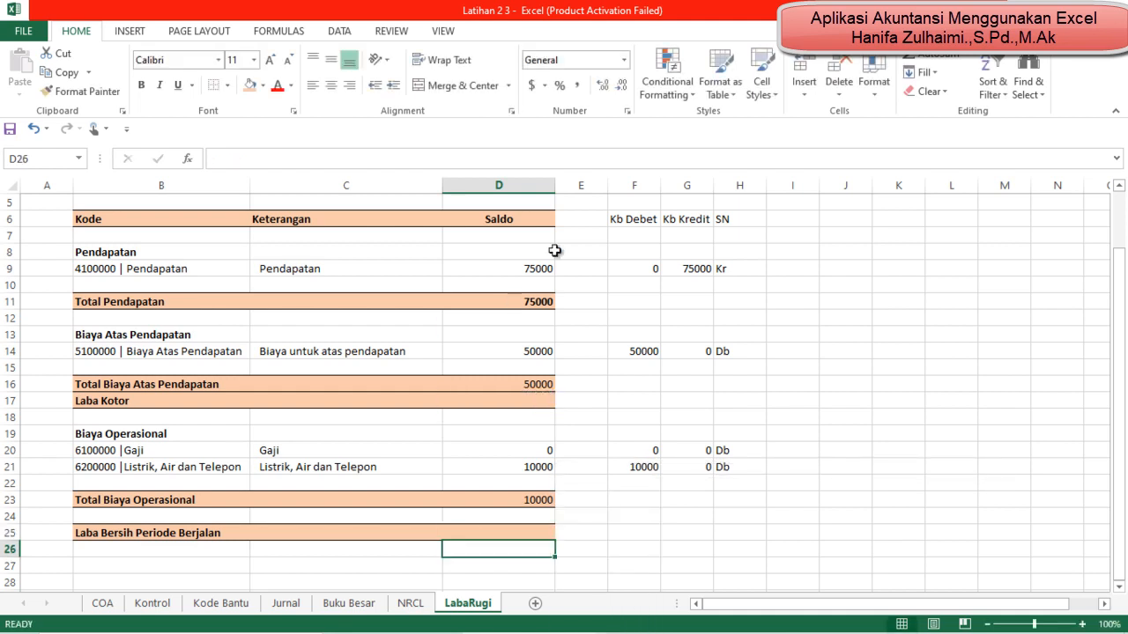
Step: Calculate Laba Kotor in D17 as Total Pendapatan minus Total Biaya Atas Pendapatan with =D11-D16
{"action": "left_click", "coordinate": [512, 400]}
{"action": "type", "text": "="}
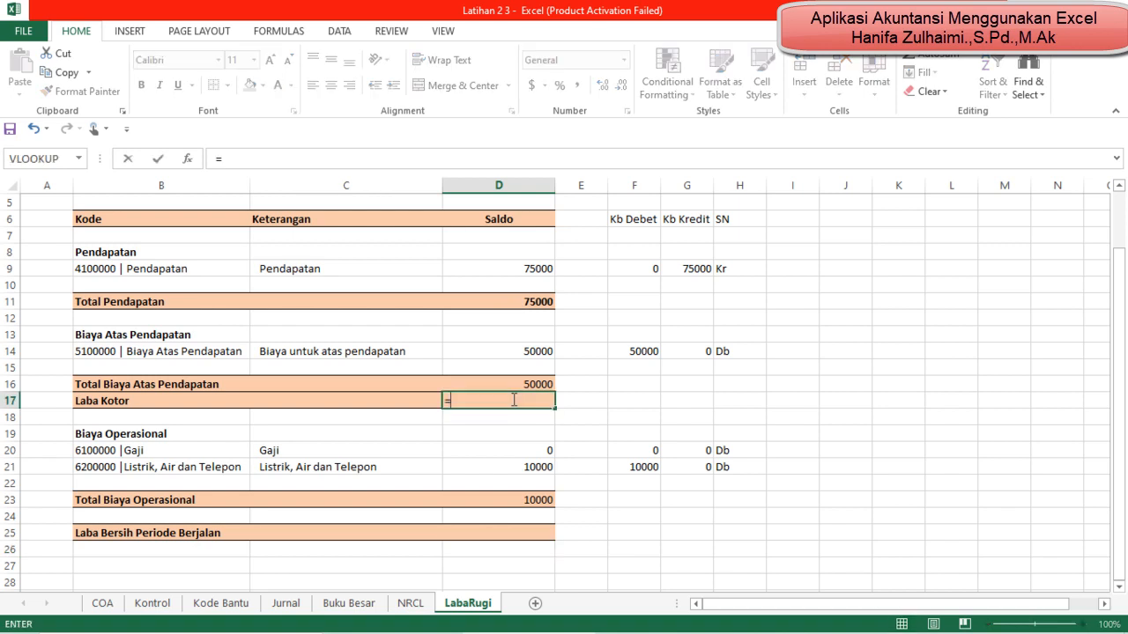
{"action": "left_click", "coordinate": [529, 303]}
{"action": "type", "text": "-"}
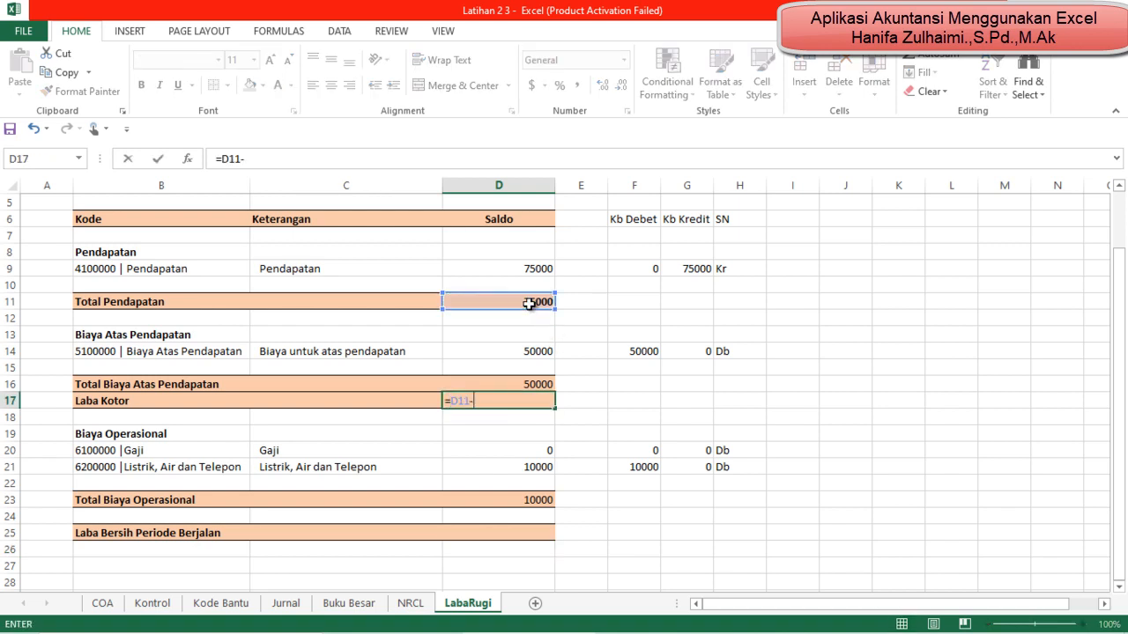
{"action": "left_click", "coordinate": [531, 381]}
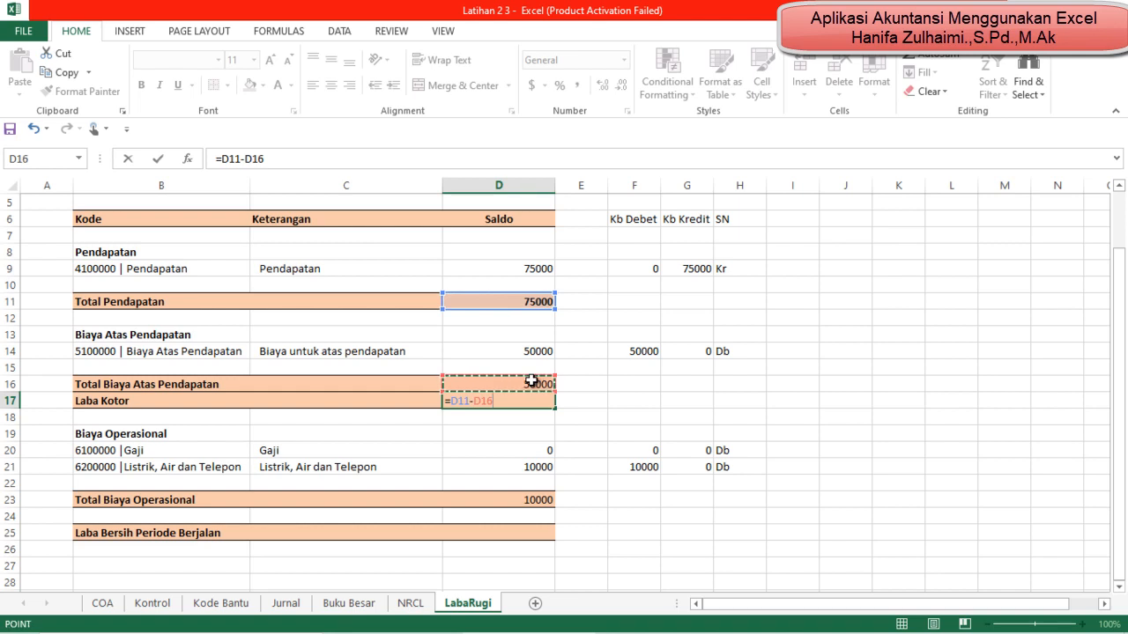
{"action": "key", "text": "Return"}
Step: Make the Total Biaya Atas Pendapatan and Laba Kotor amounts in D16:D17 bold
{"action": "key", "text": "Up"}
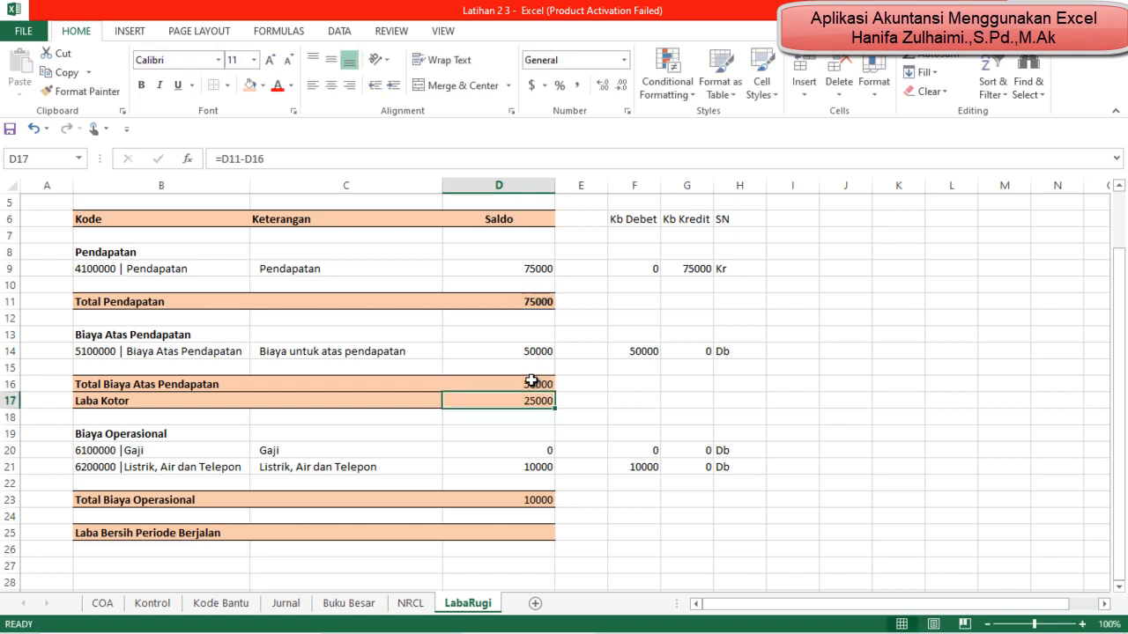
{"action": "key", "text": "Up"}
{"action": "key", "text": "shift+Down"}
{"action": "key", "text": "ctrl+b"}
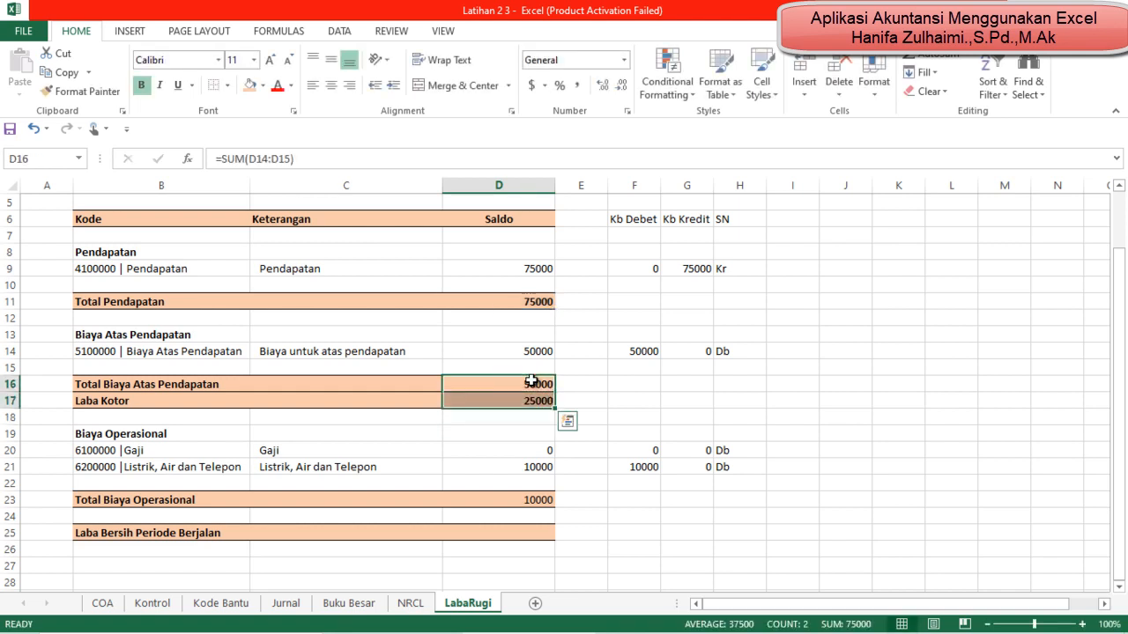
Step: Make the Total Biaya Operasional amount in D23 bold
{"action": "key", "text": "Down"}
{"action": "key", "text": "Down"}
{"action": "key", "text": "Down"}
{"action": "key", "text": "Down"}
{"action": "key", "text": "Down"}
{"action": "key", "text": "Down"}
{"action": "key", "text": "Down"}
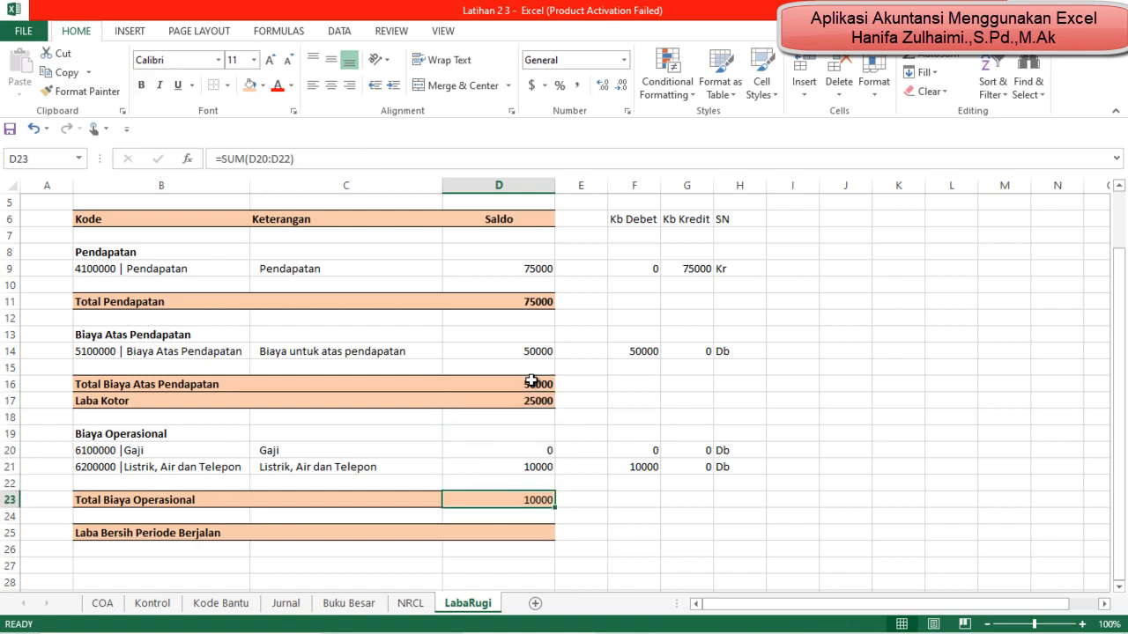
{"action": "key", "text": "Down"}
{"action": "key", "text": "Up"}
{"action": "key", "text": "ctrl+b"}
{"action": "key", "text": "Down"}
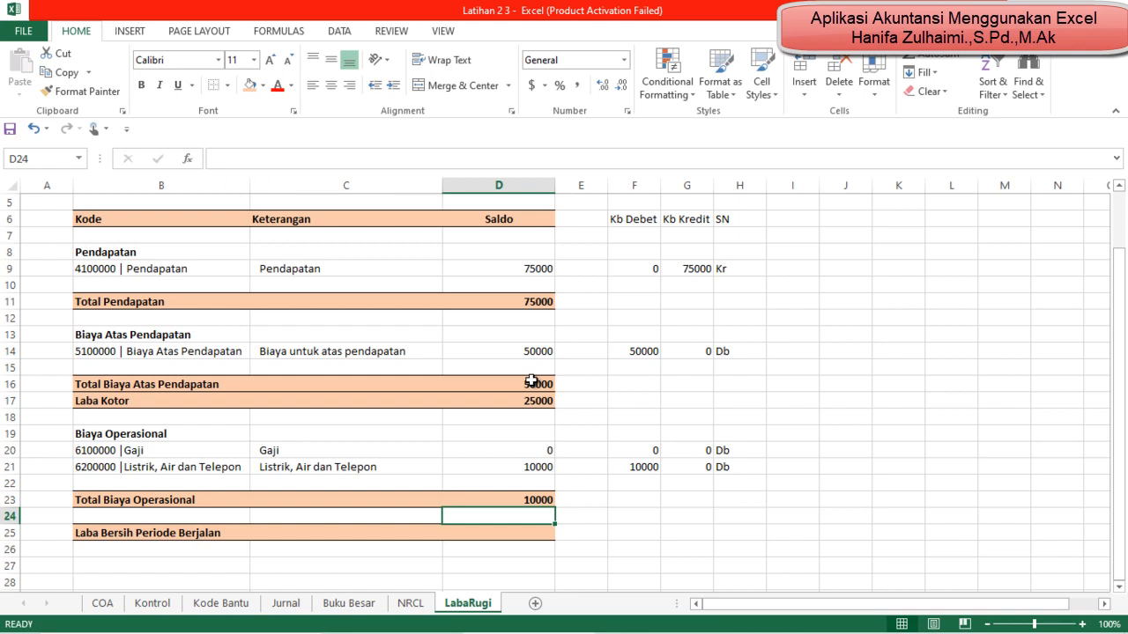
Step: Calculate Laba Bersih Periode Berjalan in D25 as Laba Kotor minus Total Biaya Operasional with =D17-D23
{"action": "key", "text": "Down"}
{"action": "type", "text": "="}
{"action": "left_click", "coordinate": [539, 401]}
{"action": "type", "text": "-"}
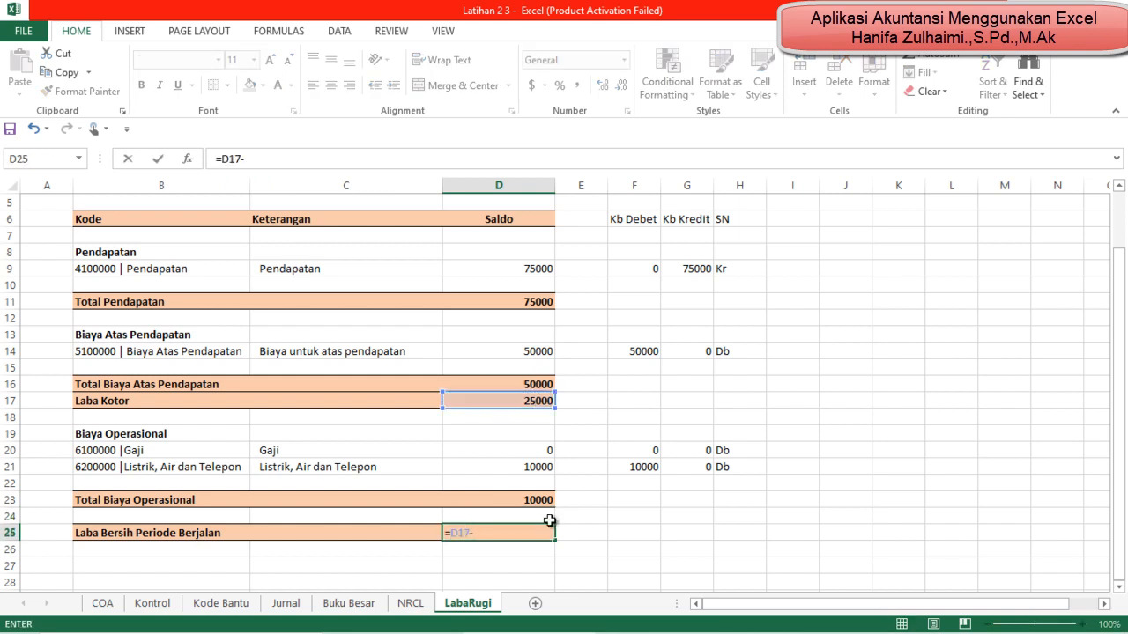
{"action": "left_click", "coordinate": [499, 499]}
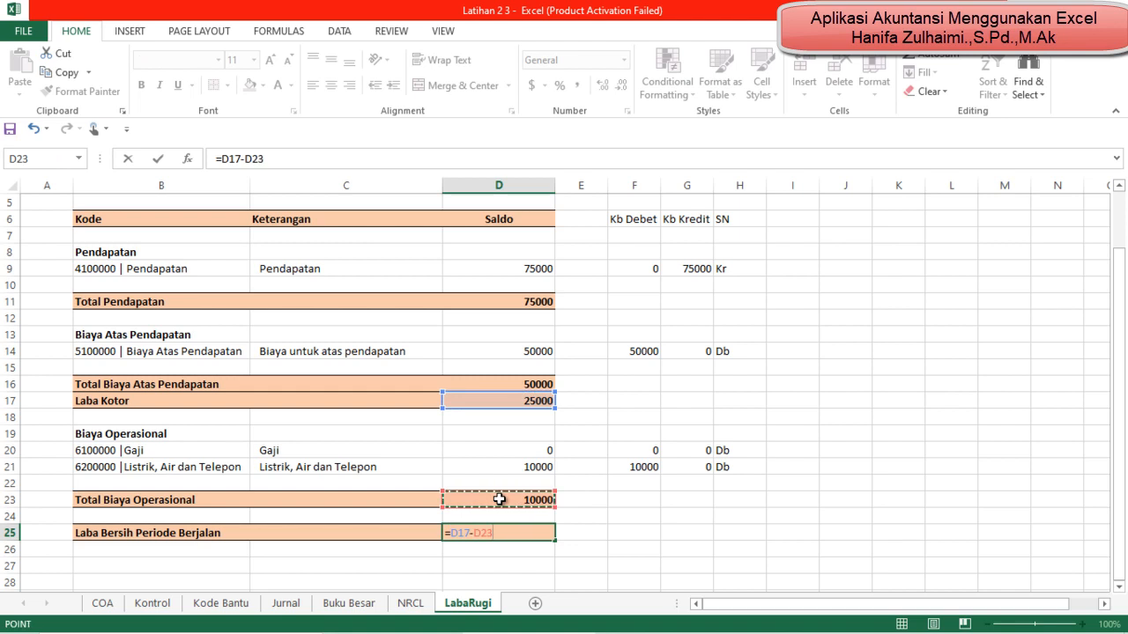
{"action": "key", "text": "Return"}
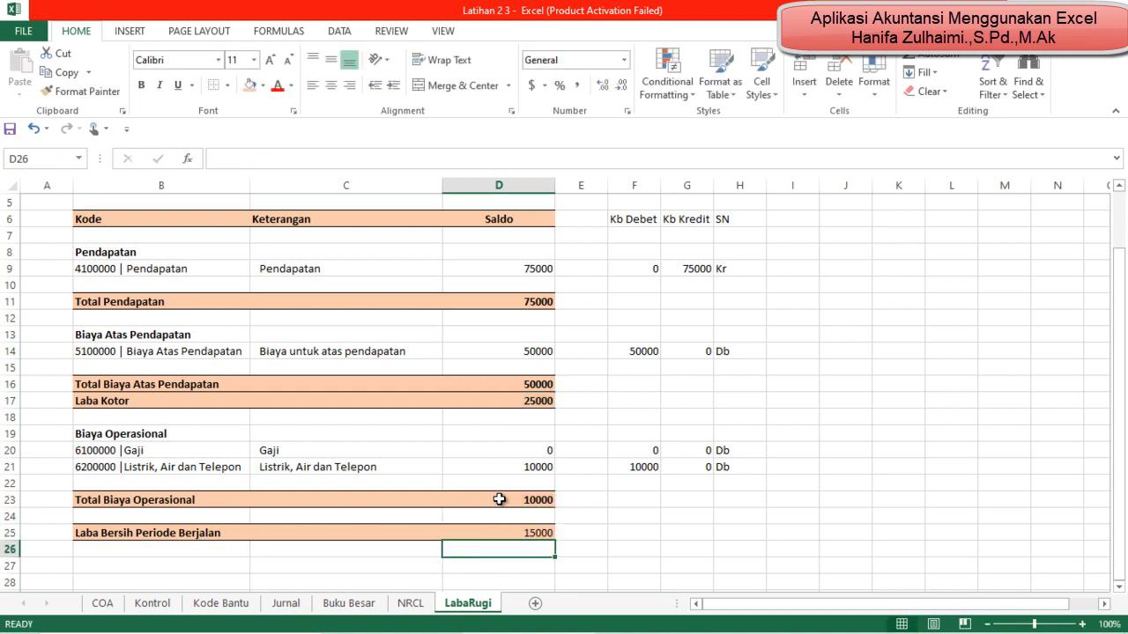
Step: Format the whole Saldo column D with the comma number style and no decimal places
{"action": "left_click", "coordinate": [518, 183]}
{"action": "left_click", "coordinate": [576, 85]}
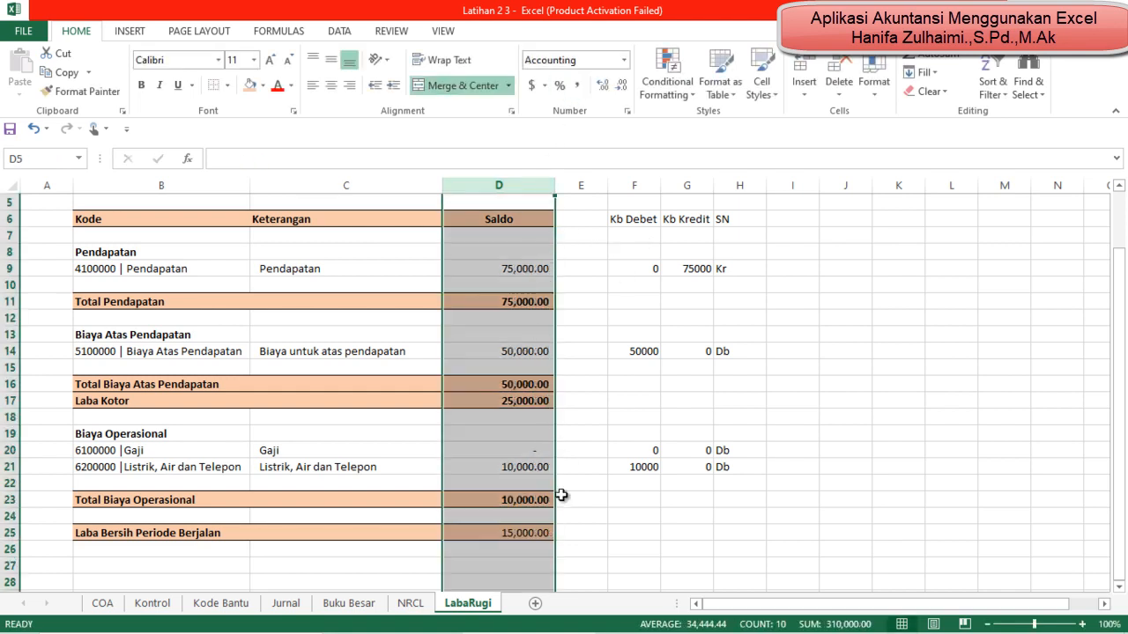
{"action": "left_click", "coordinate": [621, 88]}
{"action": "left_click", "coordinate": [621, 88]}
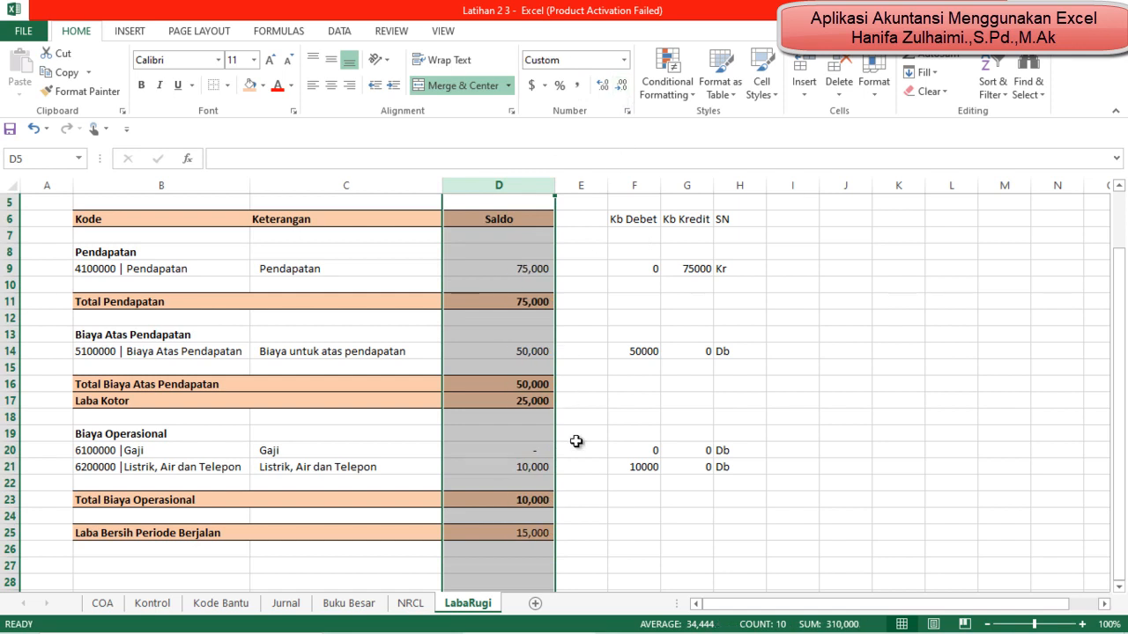
{"action": "left_click", "coordinate": [586, 500]}
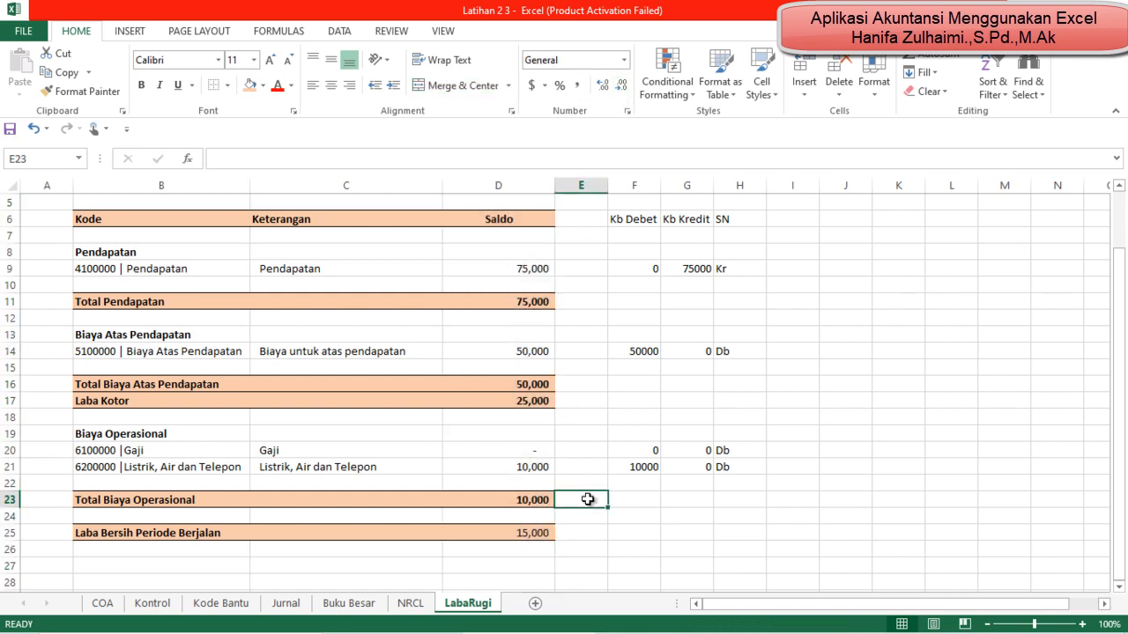
Step: Compare the Laba Bersih Periode Berjalan amount in D25 with the LABA amounts in N30 and P30 of the NRCL sheet
{"action": "left_click", "coordinate": [520, 533]}
{"action": "scroll", "coordinate": [520, 533], "scroll_direction": "up", "scroll_amount": 2}
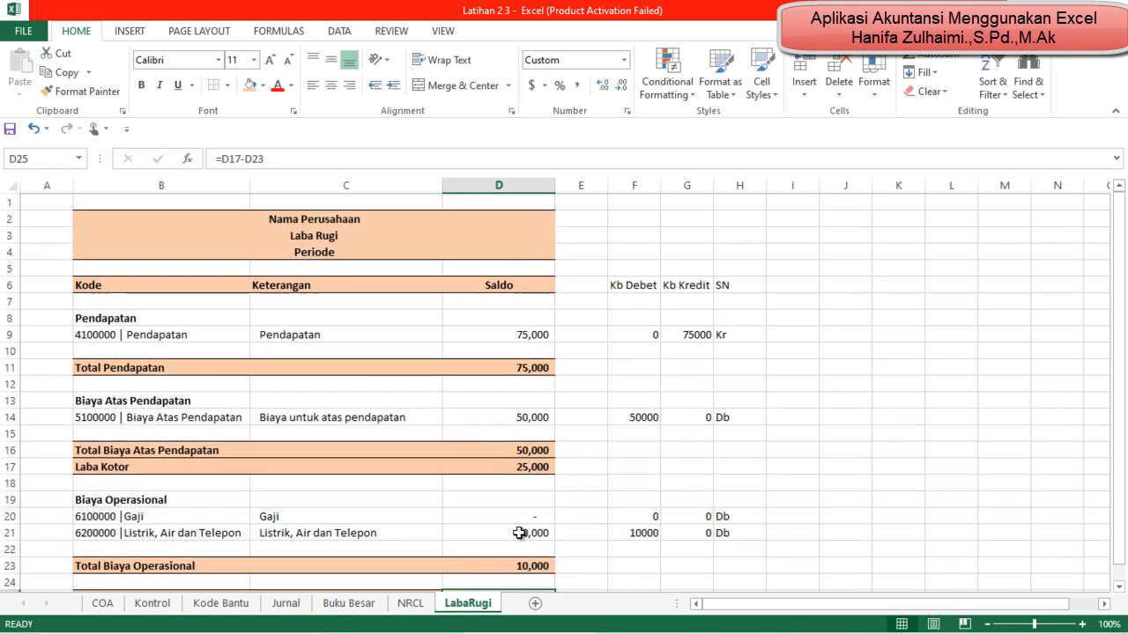
{"action": "scroll", "coordinate": [520, 533], "scroll_direction": "down", "scroll_amount": 2}
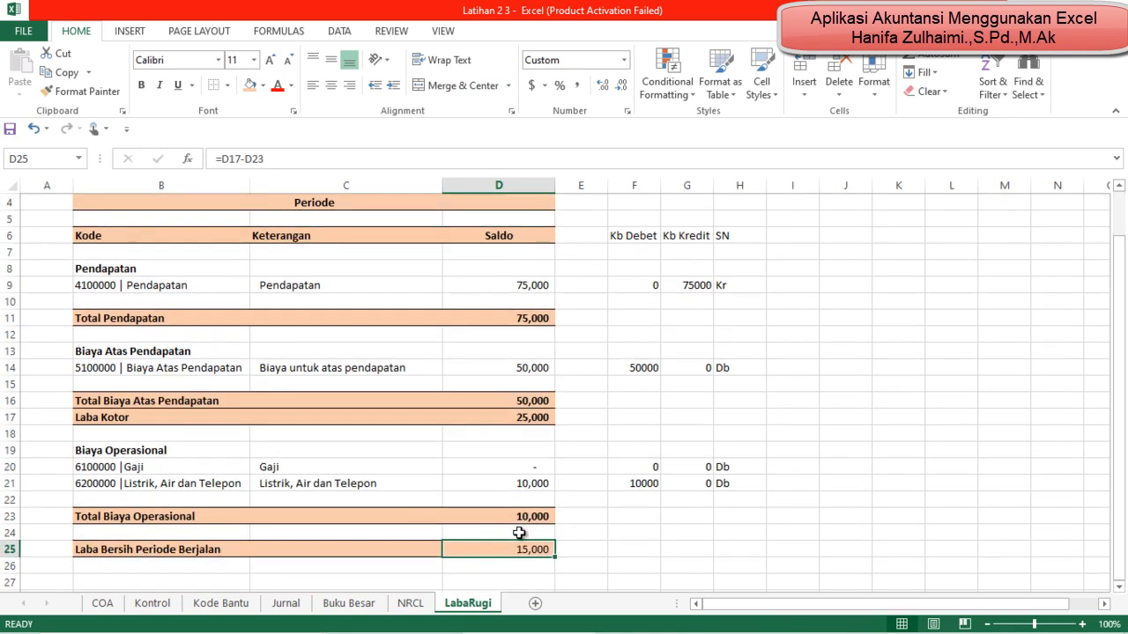
{"action": "left_click", "coordinate": [424, 608]}
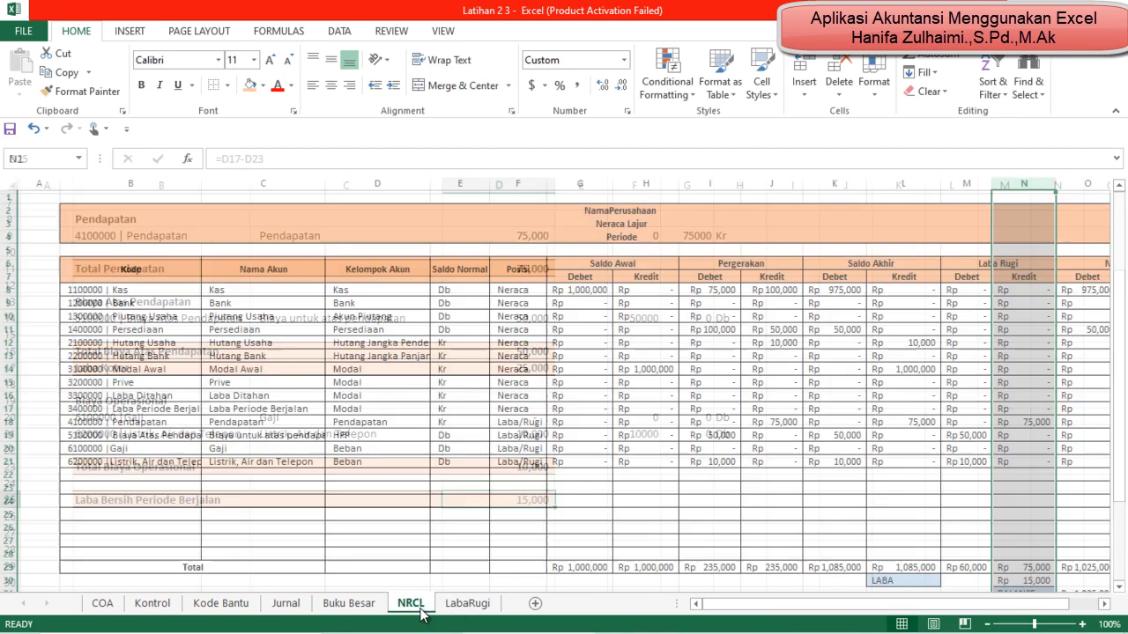
{"action": "left_click", "coordinate": [581, 481]}
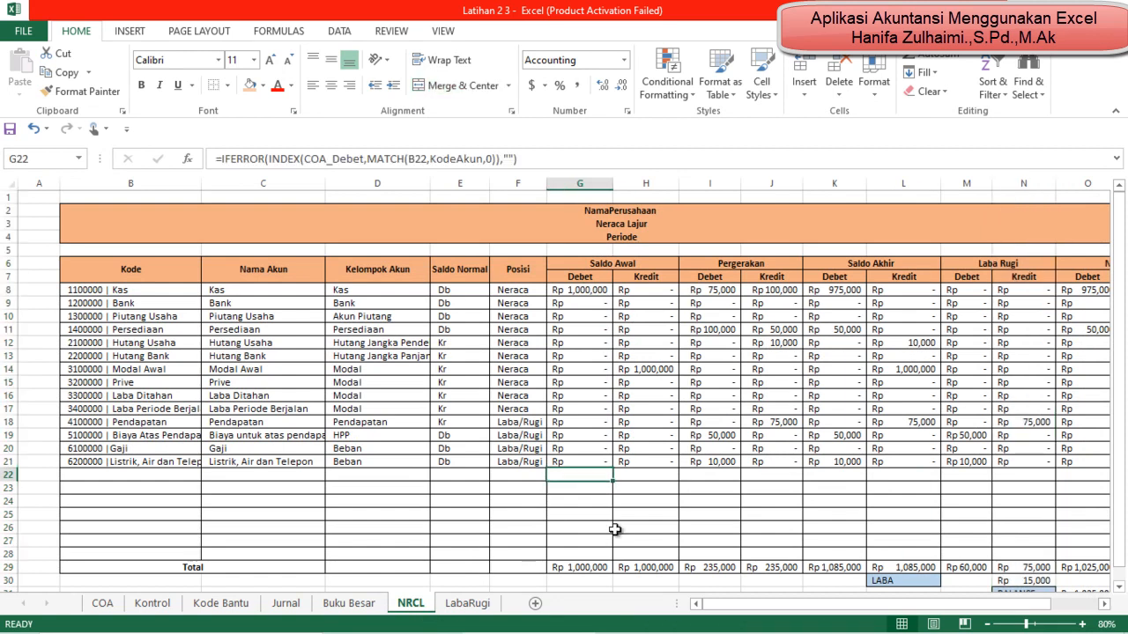
{"action": "left_click_drag", "start_coordinate": [755, 608], "coordinate": [837, 562]}
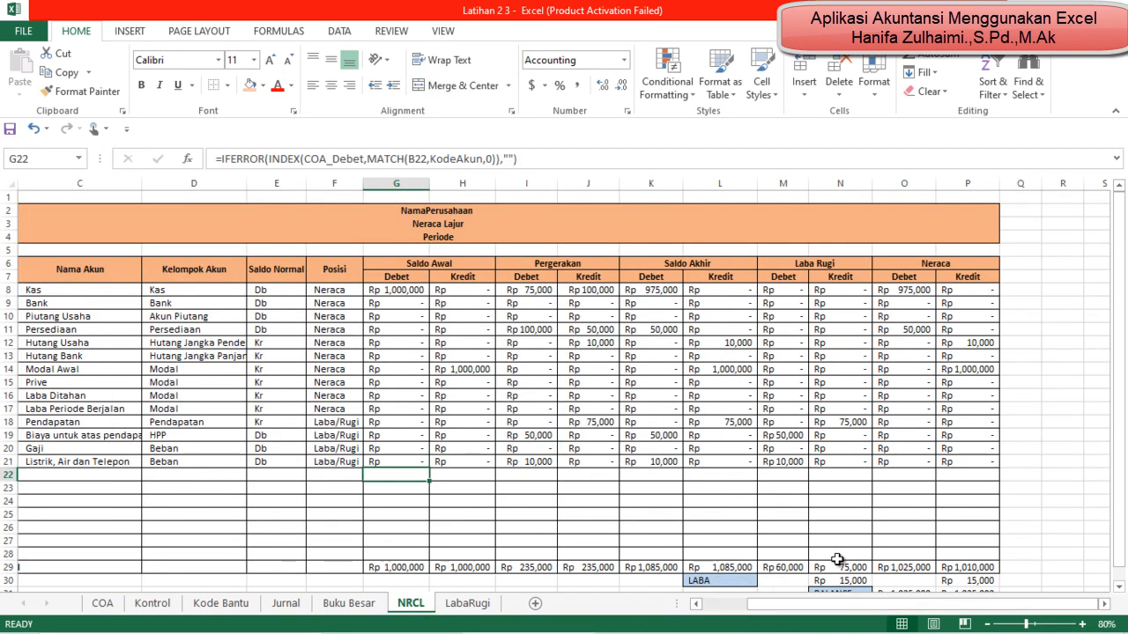
{"action": "scroll", "coordinate": [837, 559], "scroll_direction": "down", "scroll_amount": 1}
{"action": "left_click", "coordinate": [838, 543]}
{"action": "left_click", "coordinate": [965, 540]}
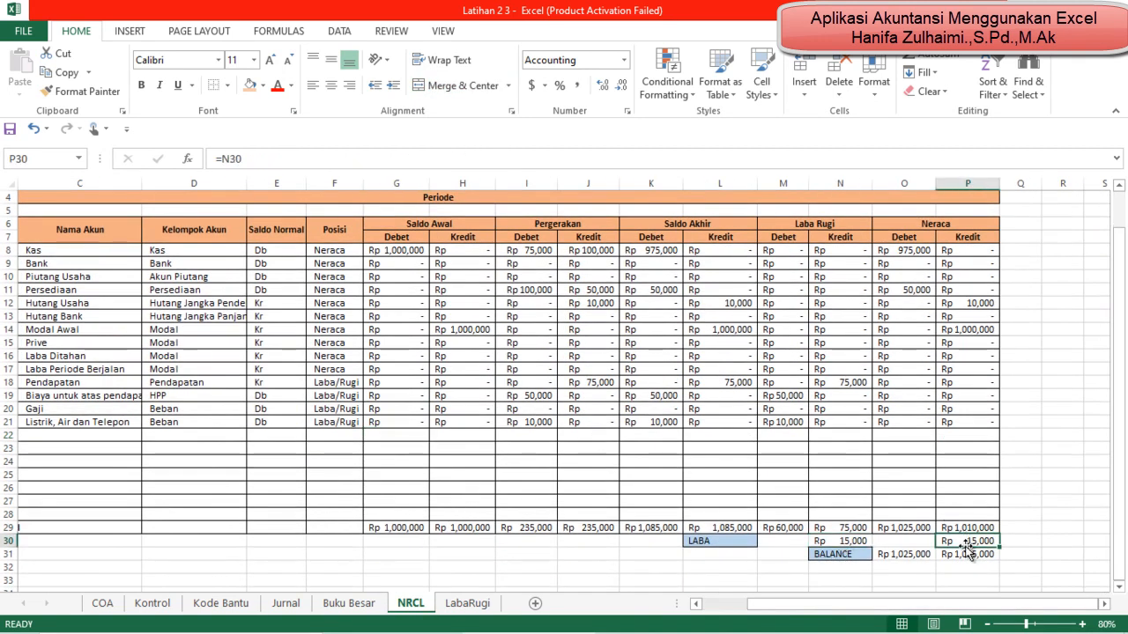
Step: Group the helper columns F to H (Kb Debet, Kb Kredit, SN) on the LabaRugi sheet and collapse the group
{"action": "left_click", "coordinate": [467, 603]}
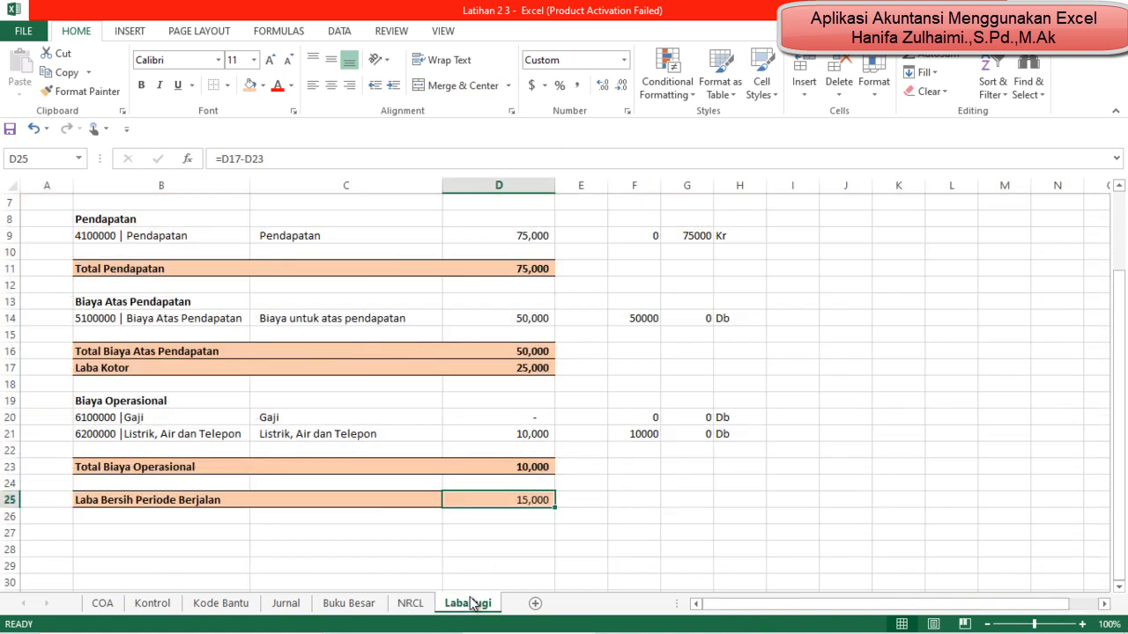
{"action": "scroll", "coordinate": [580, 487], "scroll_direction": "up", "scroll_amount": 2}
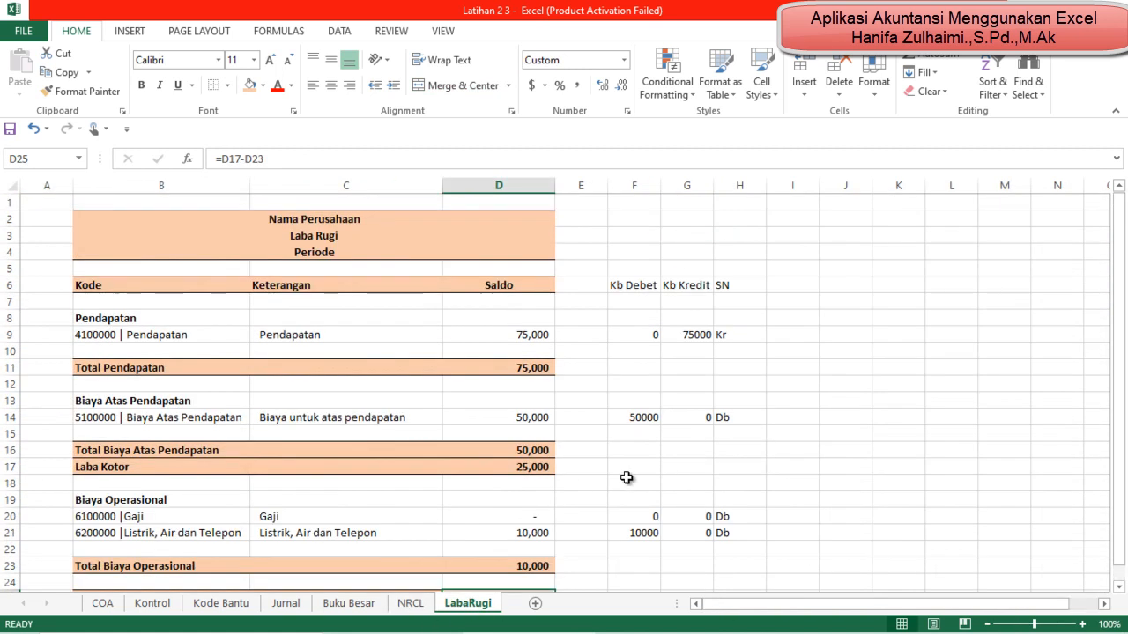
{"action": "left_click_drag", "start_coordinate": [649, 182], "coordinate": [761, 193]}
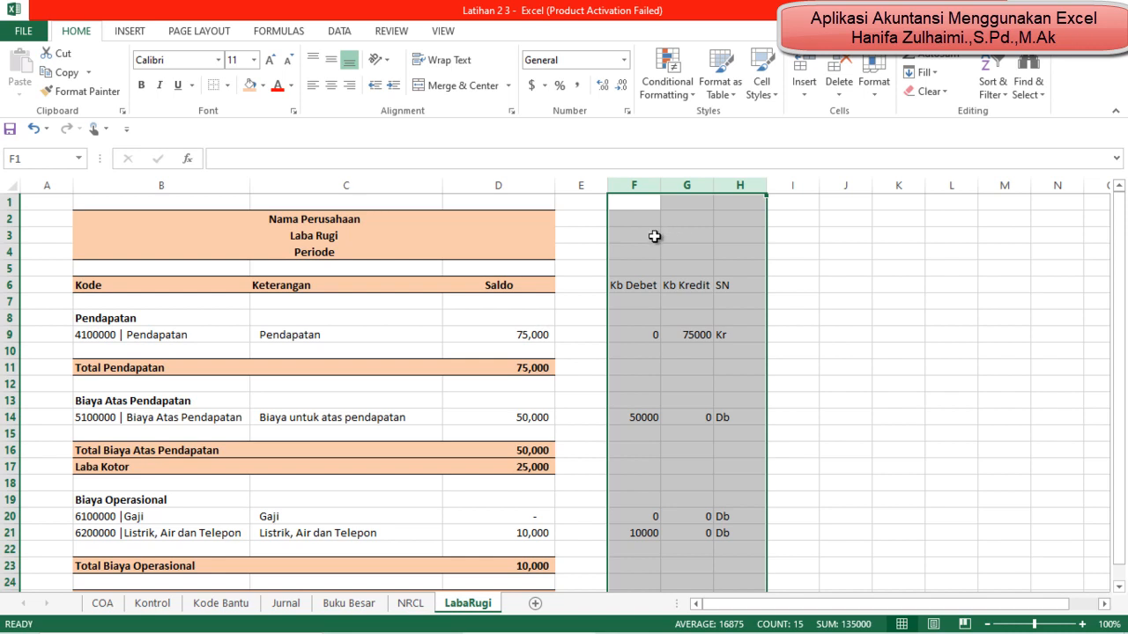
{"action": "left_click", "coordinate": [340, 31]}
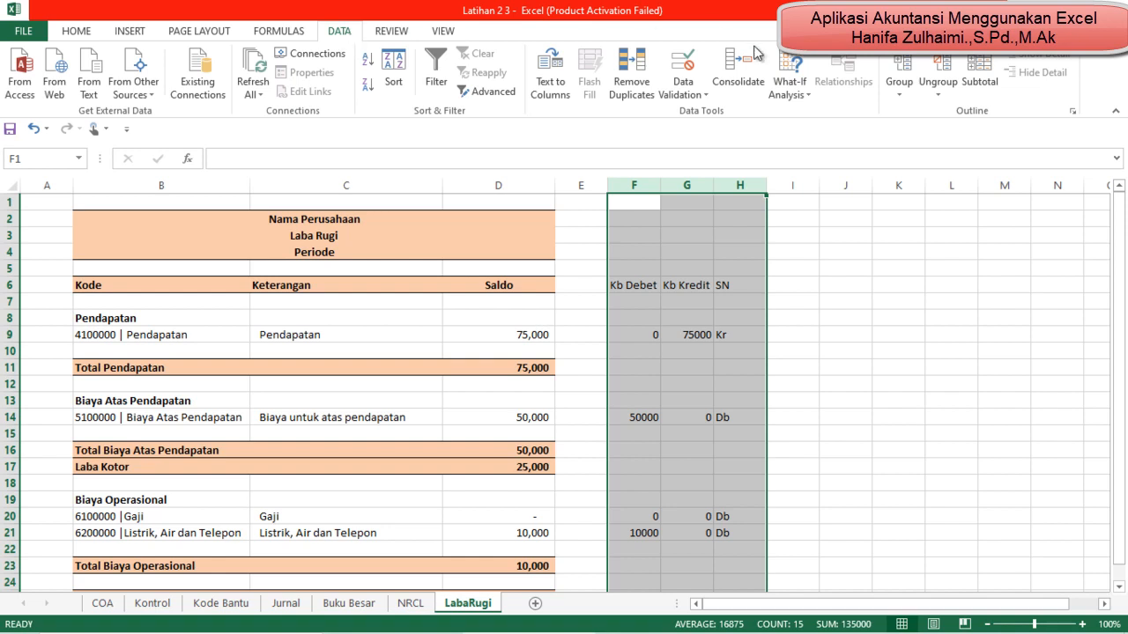
{"action": "left_click", "coordinate": [900, 94]}
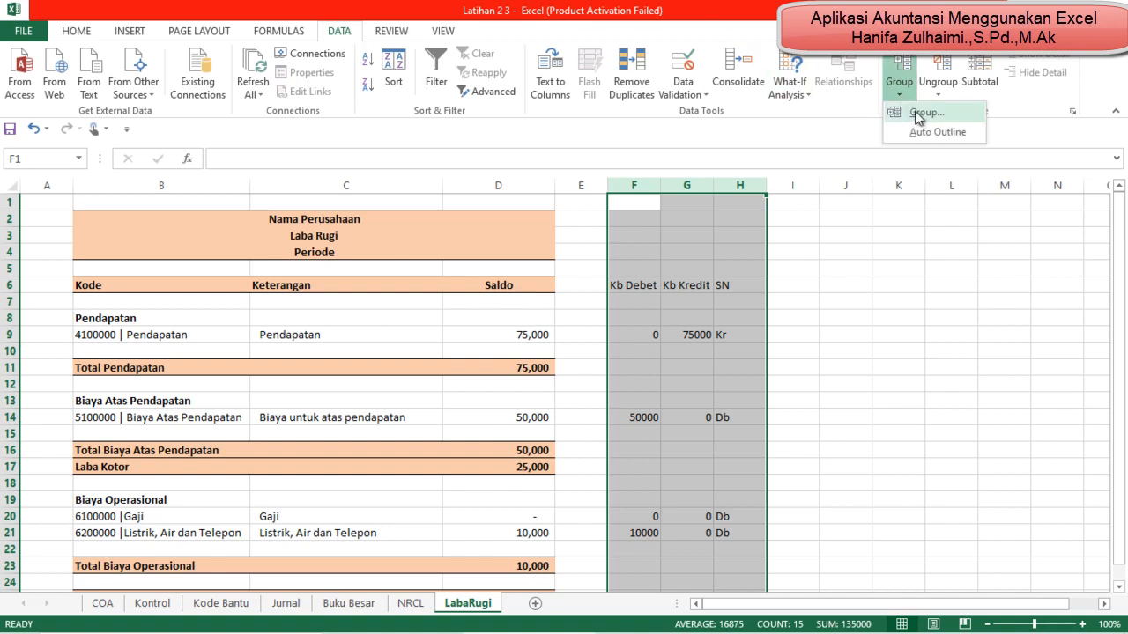
{"action": "left_click", "coordinate": [919, 115]}
{"action": "left_click", "coordinate": [792, 187]}
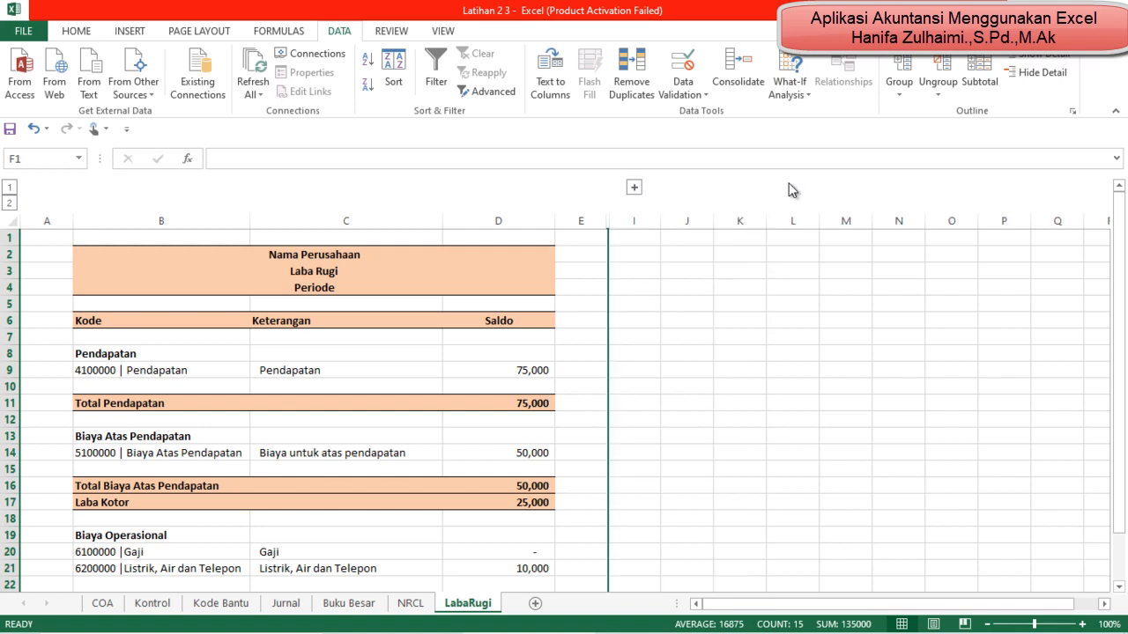
{"action": "left_click", "coordinate": [706, 289]}
Step: Review the income statement layout from the header down to Laba Bersih Periode Berjalan
{"action": "left_click", "coordinate": [733, 605]}
{"action": "scroll", "coordinate": [680, 548], "scroll_direction": "down", "scroll_amount": 1}
{"action": "scroll", "coordinate": [680, 549], "scroll_direction": "down", "scroll_amount": 4}
{"action": "scroll", "coordinate": [680, 548], "scroll_direction": "up", "scroll_amount": 4}
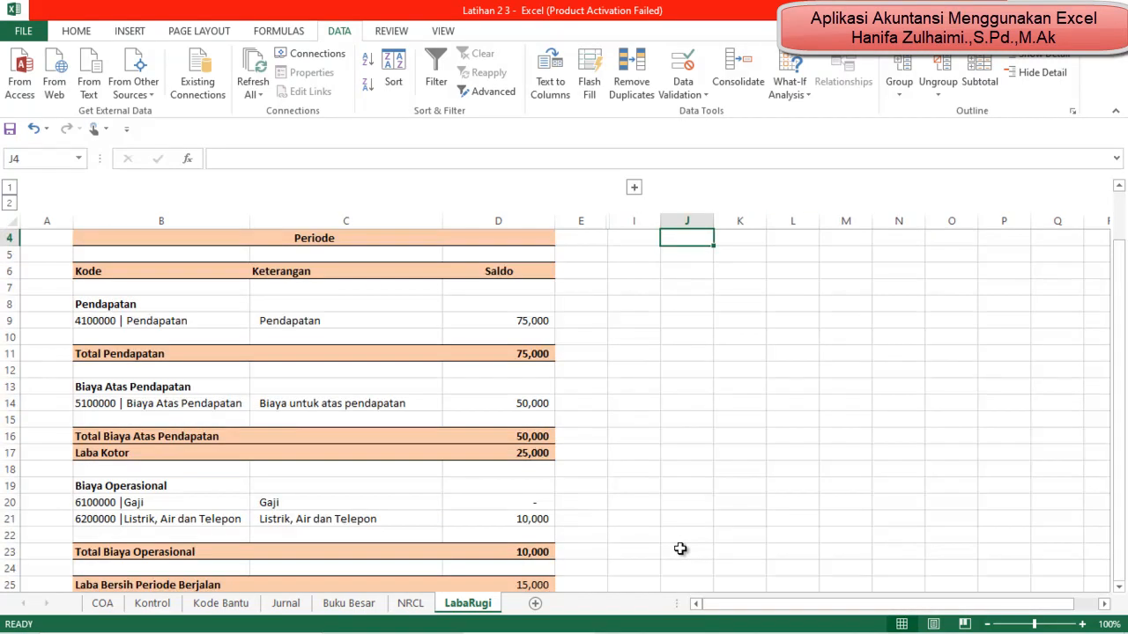
{"action": "scroll", "coordinate": [680, 549], "scroll_direction": "down", "scroll_amount": 3}
{"action": "scroll", "coordinate": [681, 549], "scroll_direction": "up", "scroll_amount": 2}
{"action": "scroll", "coordinate": [680, 549], "scroll_direction": "down", "scroll_amount": 1}
{"action": "scroll", "coordinate": [680, 548], "scroll_direction": "up", "scroll_amount": 2}
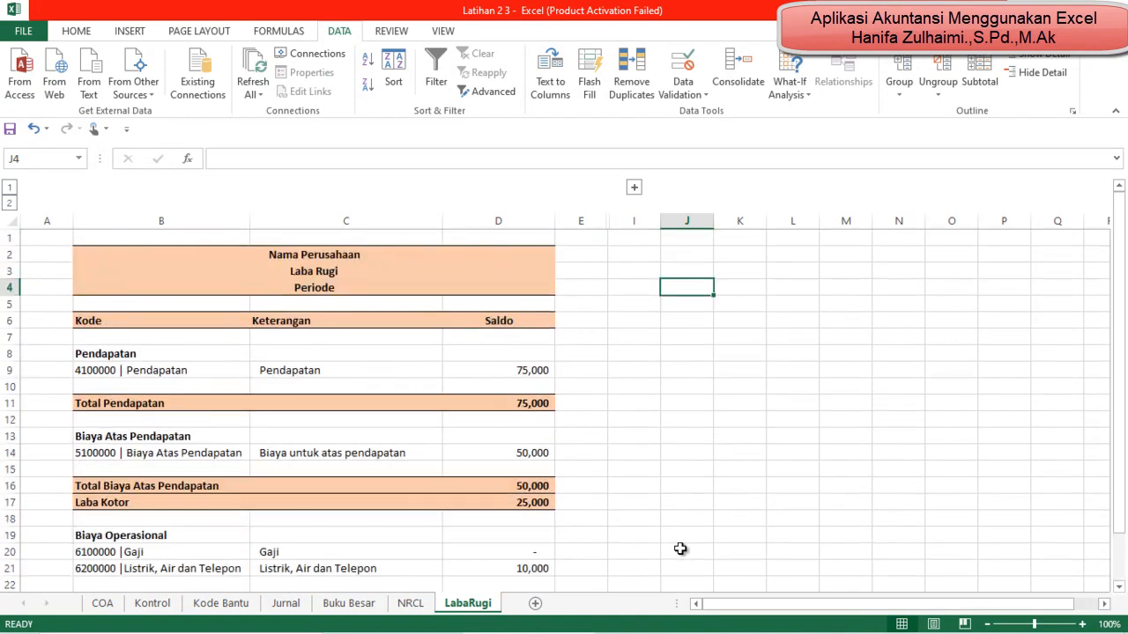
{"action": "scroll", "coordinate": [681, 549], "scroll_direction": "down", "scroll_amount": 2}
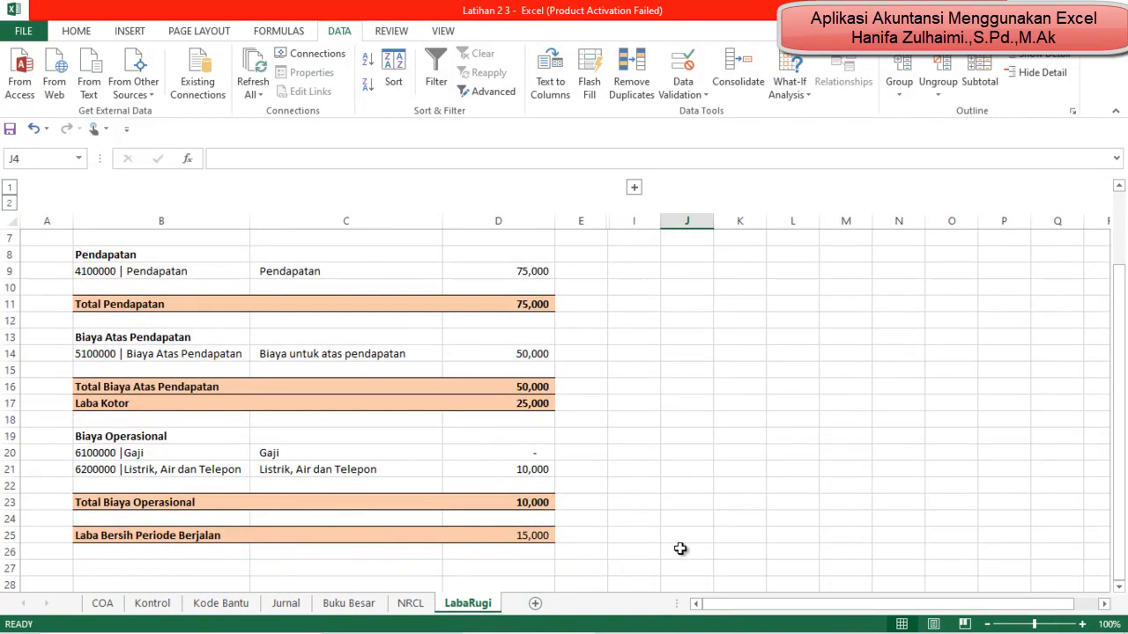
Step: On the Jurnal sheet, enter the date 5/11/2022 in B18 and copy it to B19
{"action": "left_click", "coordinate": [284, 603]}
{"action": "left_click", "coordinate": [83, 462]}
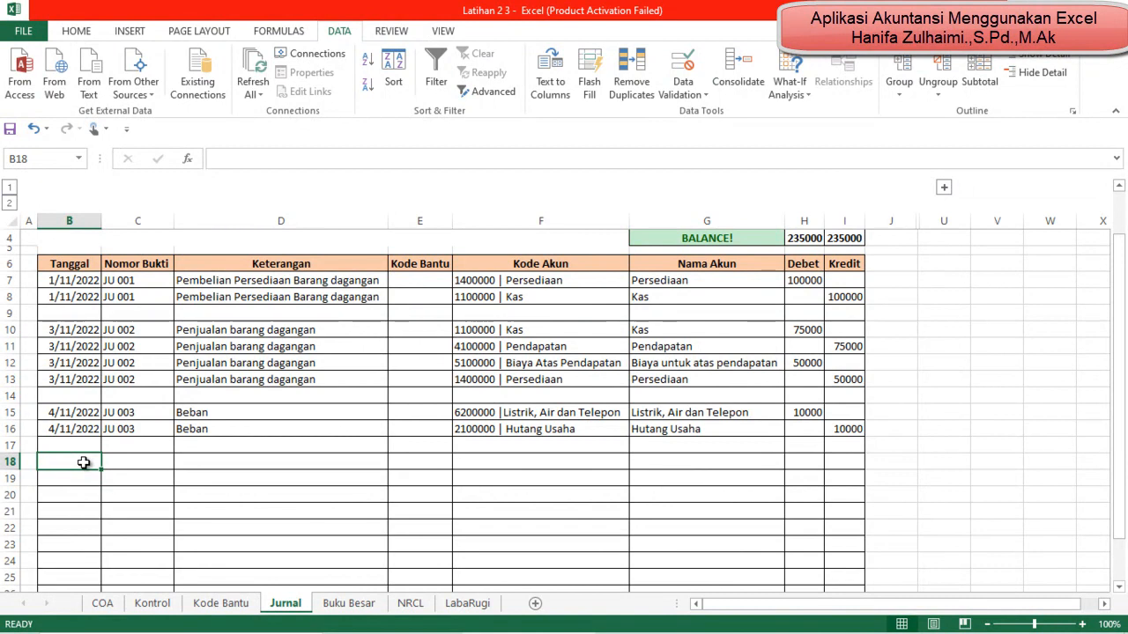
{"action": "type", "text": "5/11/2022"}
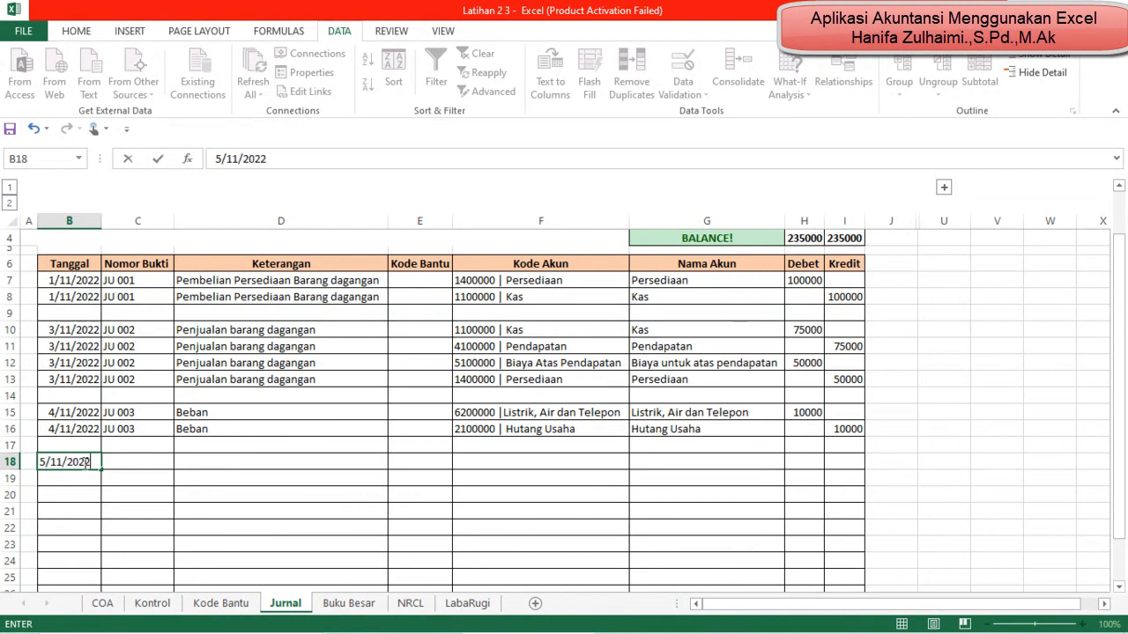
{"action": "key", "text": "Return"}
{"action": "left_click", "coordinate": [84, 464]}
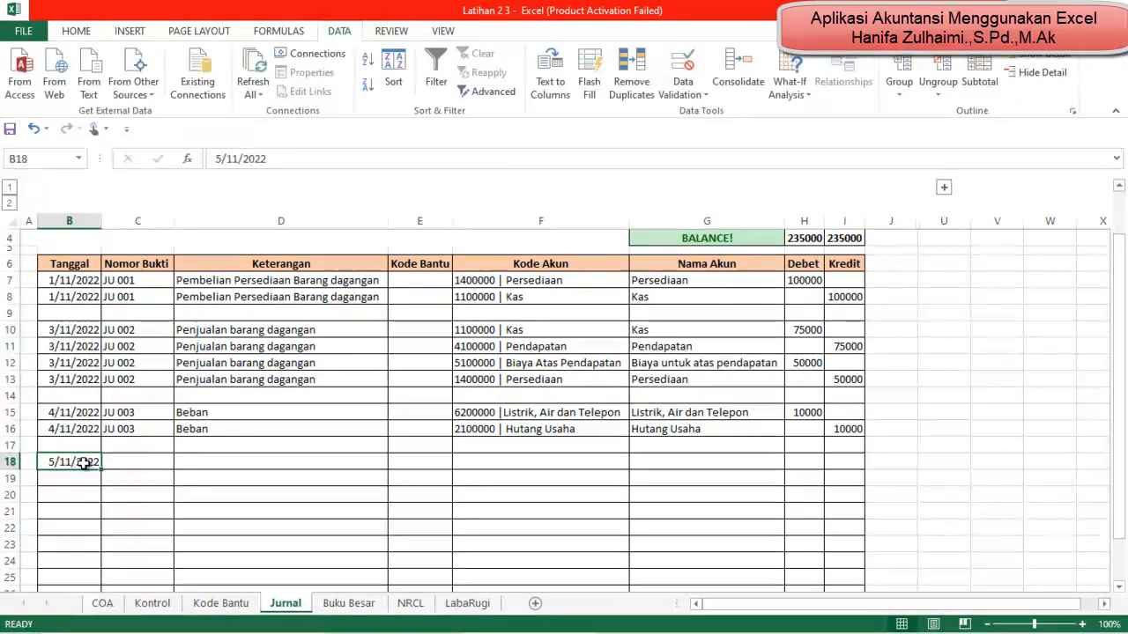
{"action": "key", "text": "ctrl+c"}
{"action": "key", "text": "Down"}
{"action": "key", "text": "ctrl+v"}
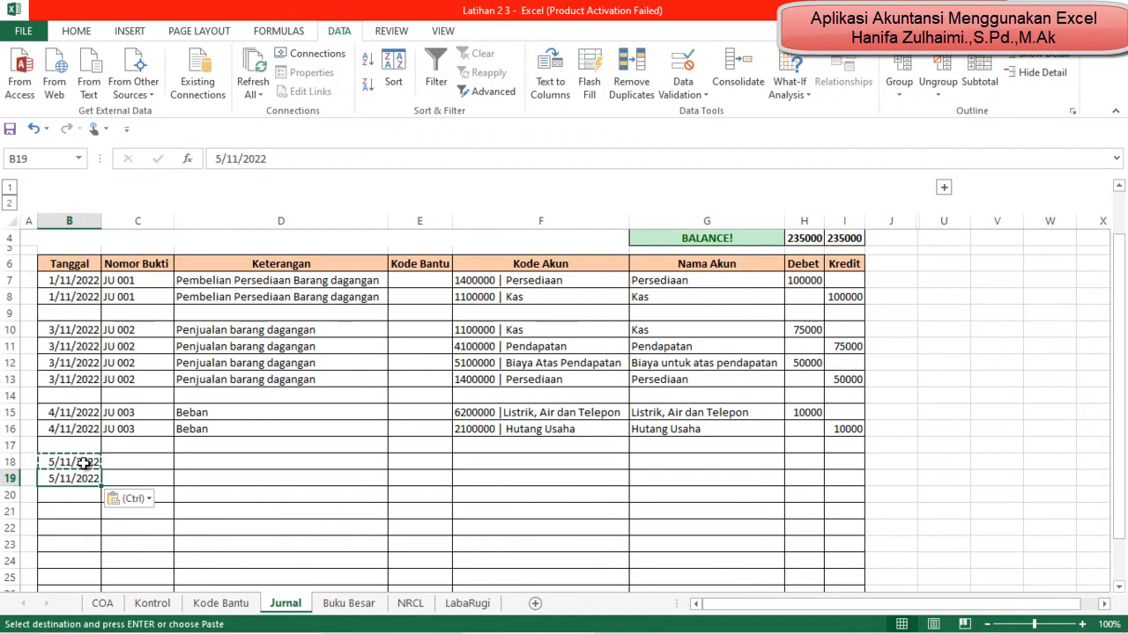
{"action": "key", "text": "Escape"}
Step: Enter JU 004 as the Nomor Bukti in C18 and copy it to C19
{"action": "key", "text": "Up"}
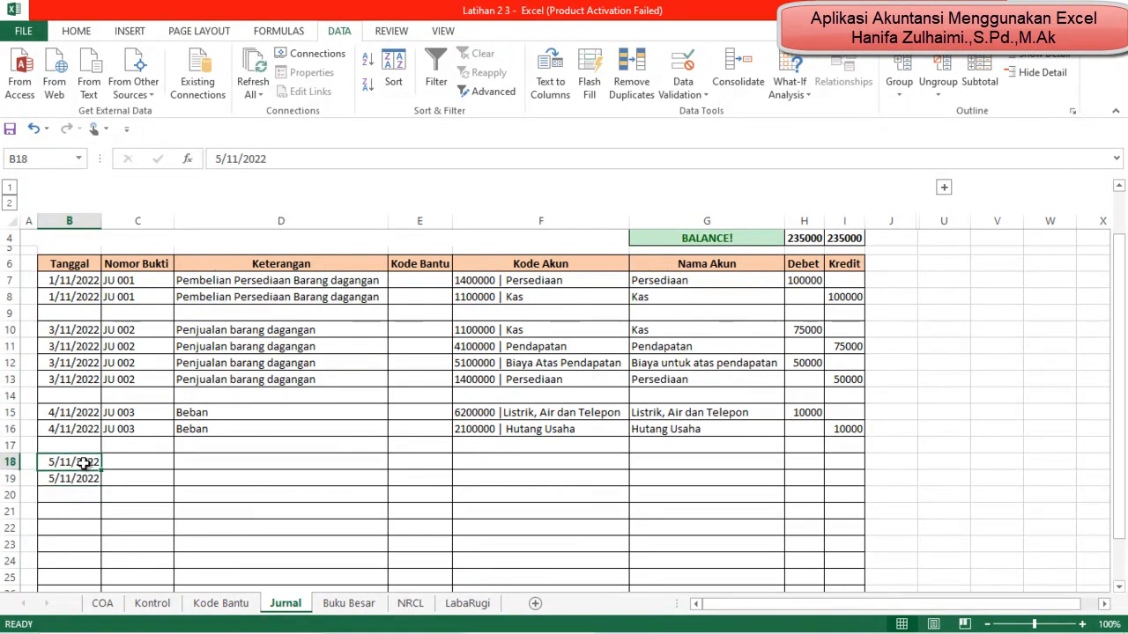
{"action": "key", "text": "Right"}
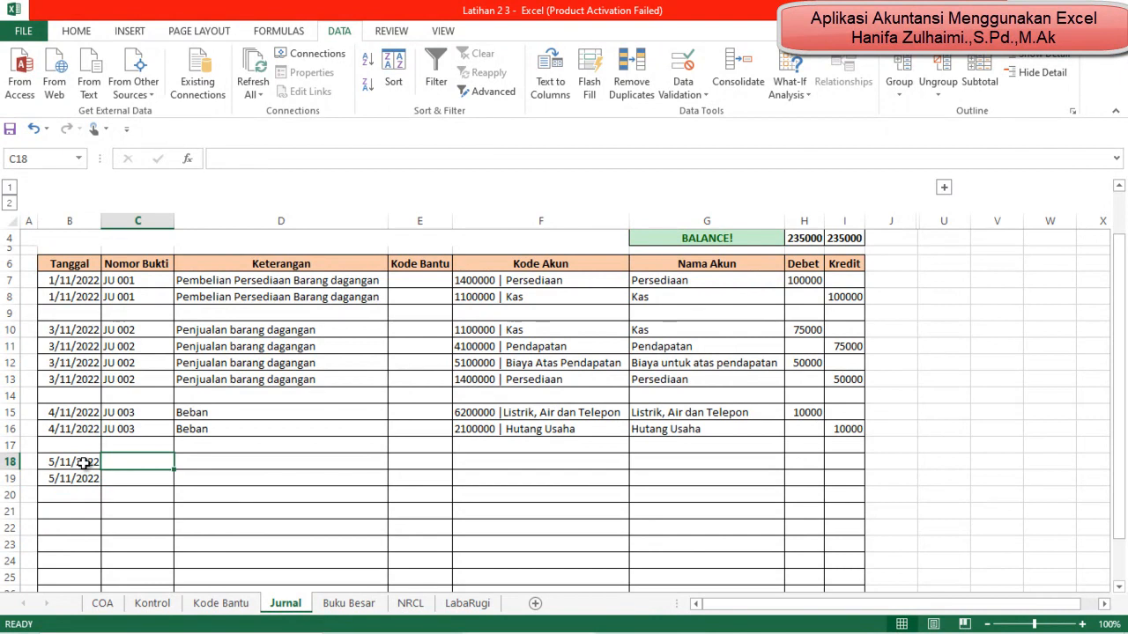
{"action": "type", "text": "JU"}
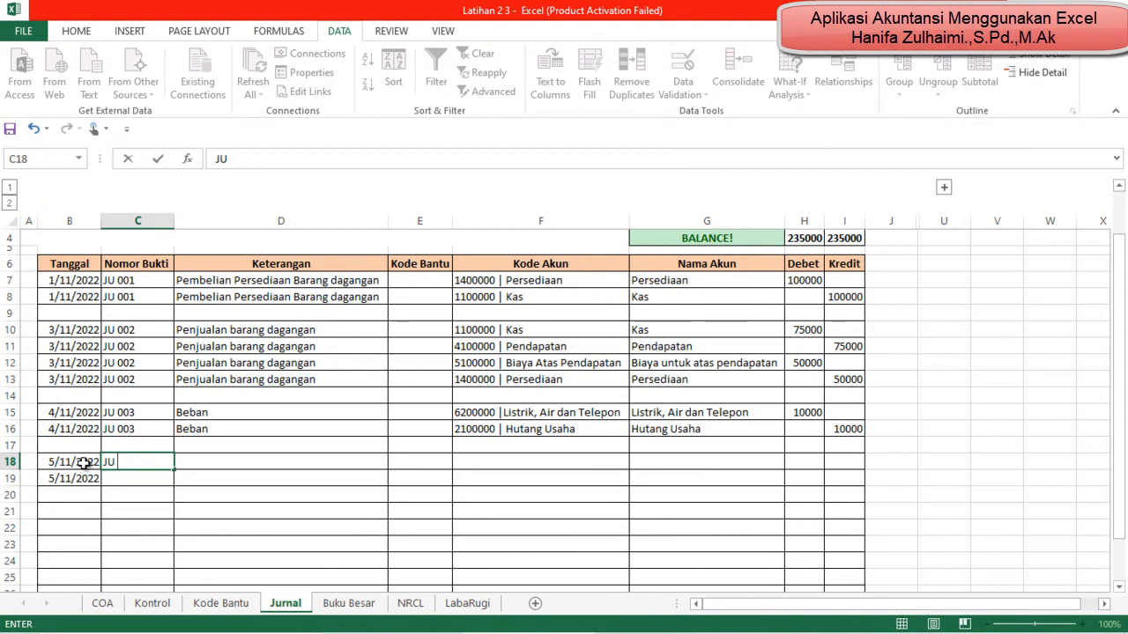
{"action": "type", "text": "003"}
{"action": "key", "text": "Return"}
{"action": "key", "text": "Up"}
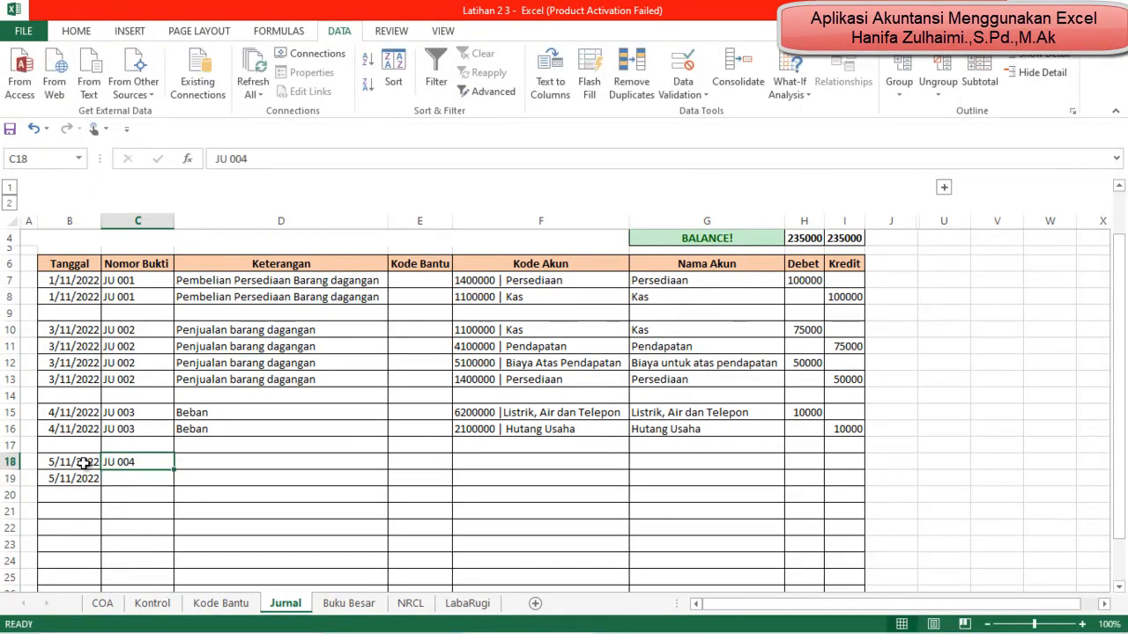
{"action": "key", "text": "ctrl+c"}
{"action": "key", "text": "Down"}
{"action": "key", "text": "ctrl+v"}
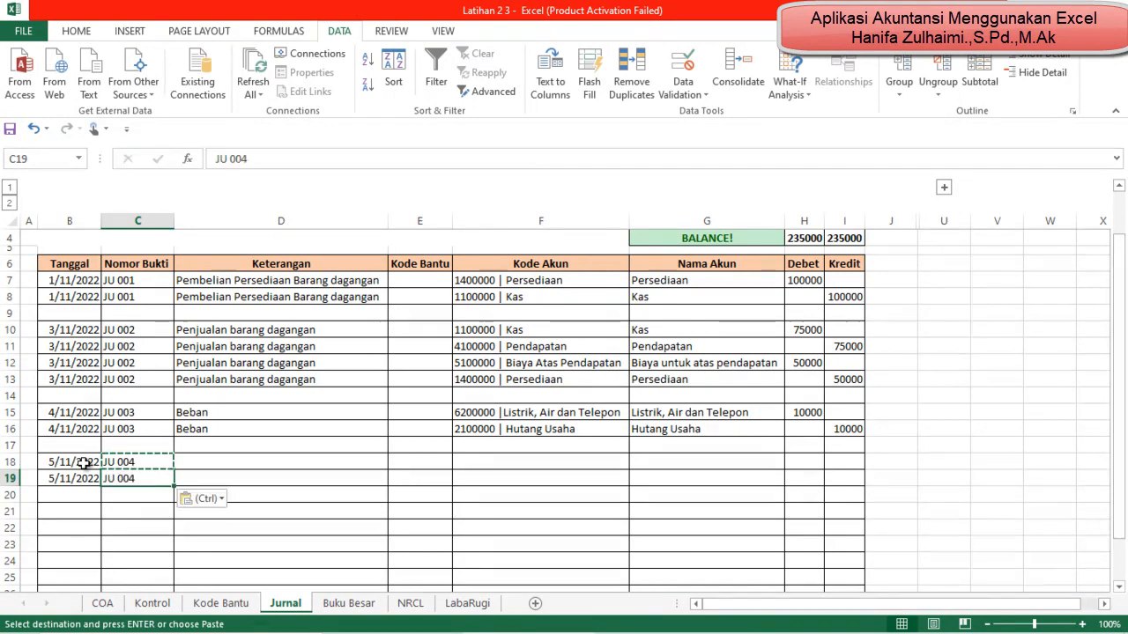
Step: Enter Beban Gaji as the Keterangan in D18 and copy it to D19
{"action": "key", "text": "Right"}
{"action": "key", "text": "Up"}
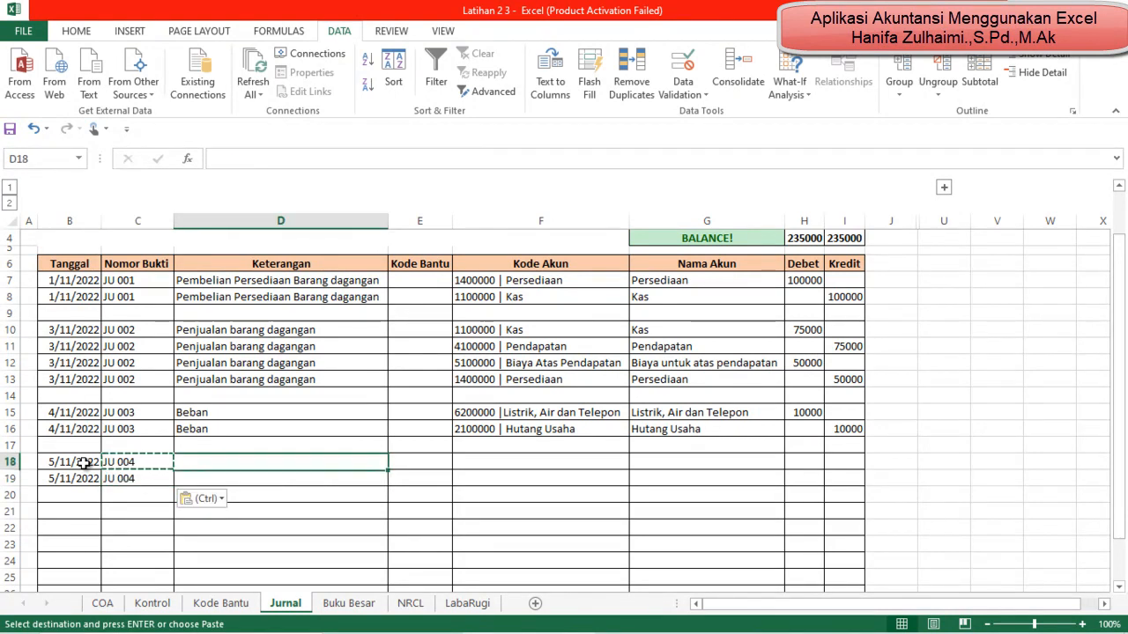
{"action": "type", "text": "Bea"}
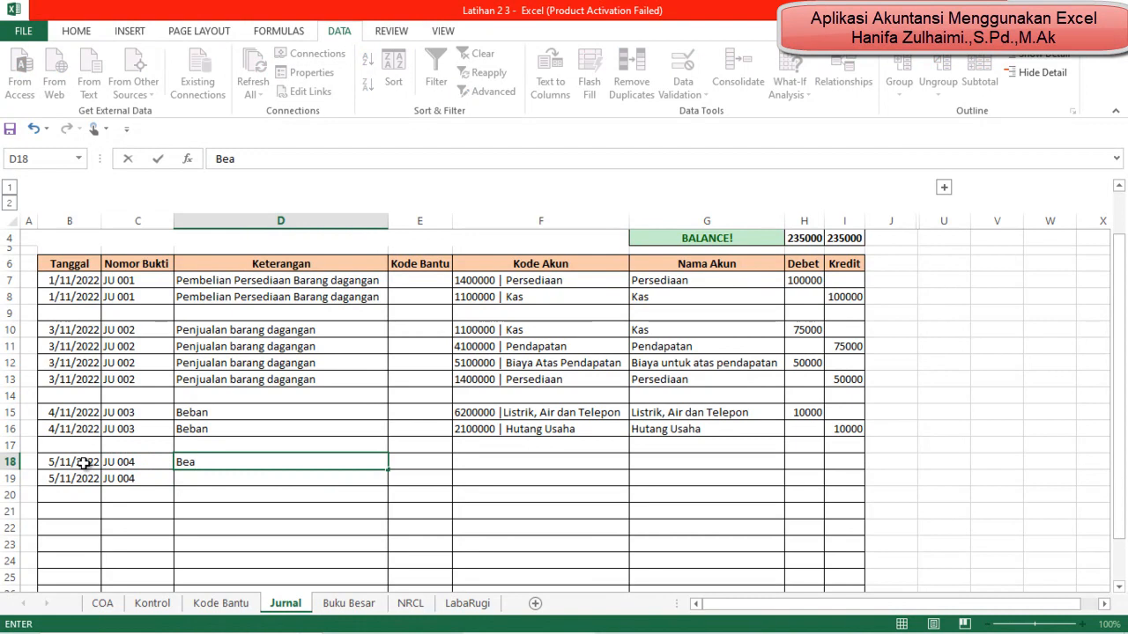
{"action": "type", "text": "an Gaji"}
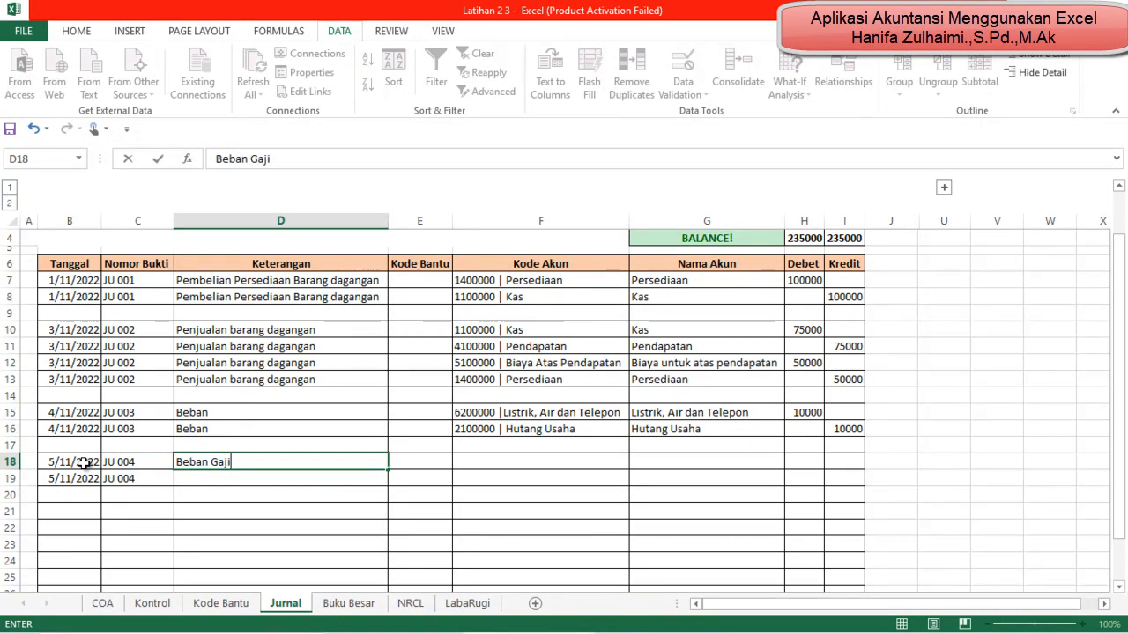
{"action": "key", "text": "Return"}
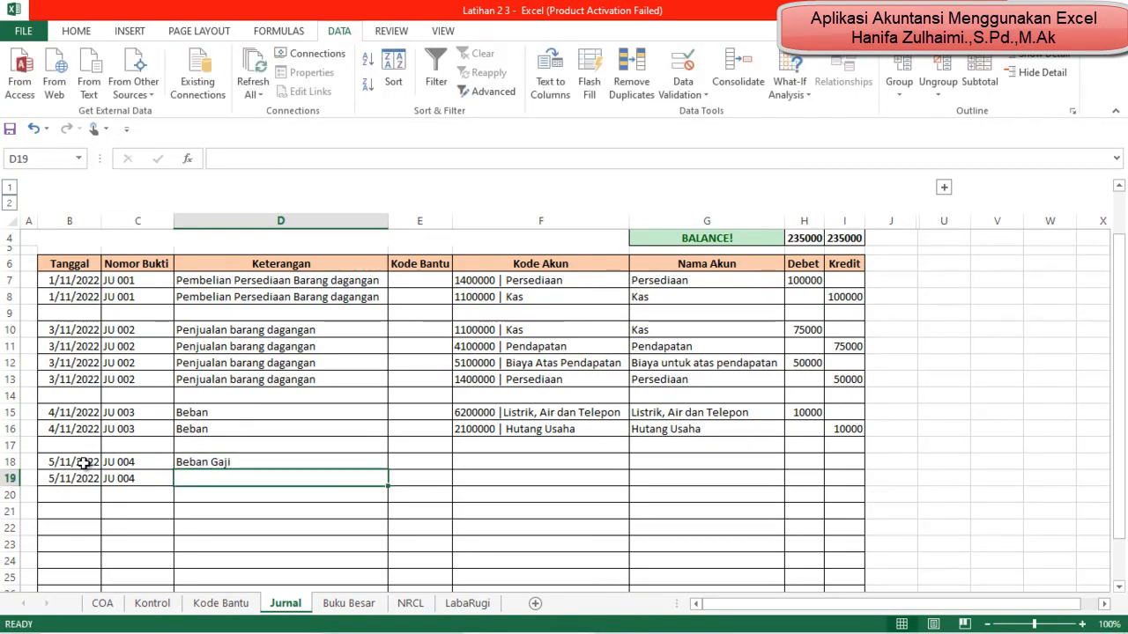
{"action": "key", "text": "Up"}
{"action": "key", "text": "ctrl+c"}
{"action": "key", "text": "Down"}
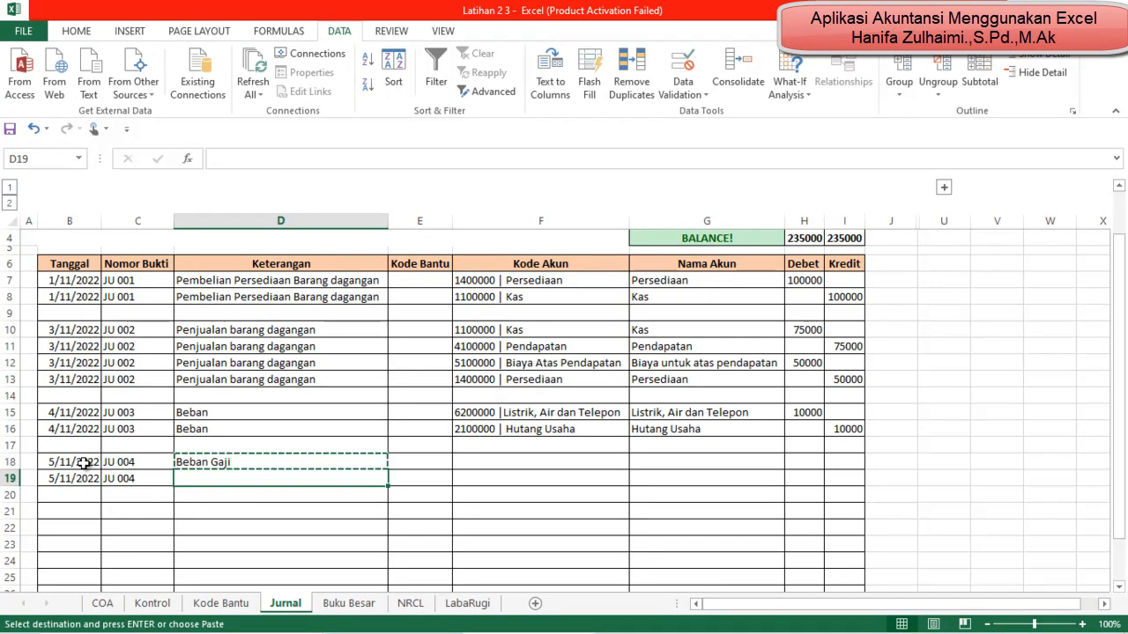
{"action": "key", "text": "ctrl+v"}
Step: Set the Kode Akun in F18 to 6100000 |Gaji
{"action": "key", "text": "Up"}
{"action": "key", "text": "Right"}
{"action": "key", "text": "Right"}
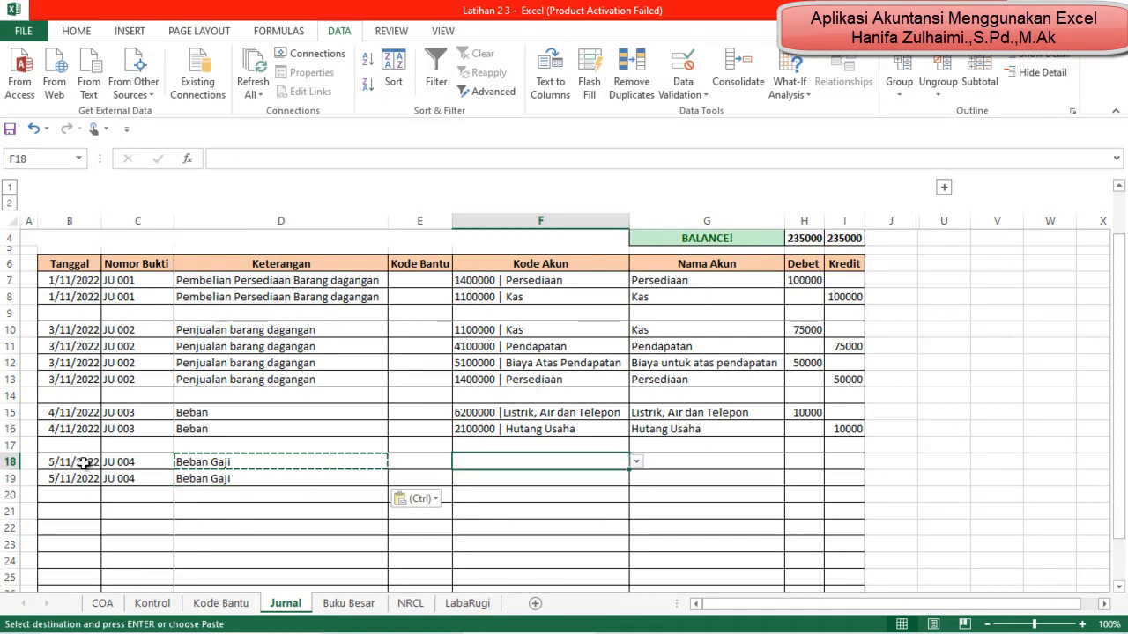
{"action": "left_click", "coordinate": [636, 462]}
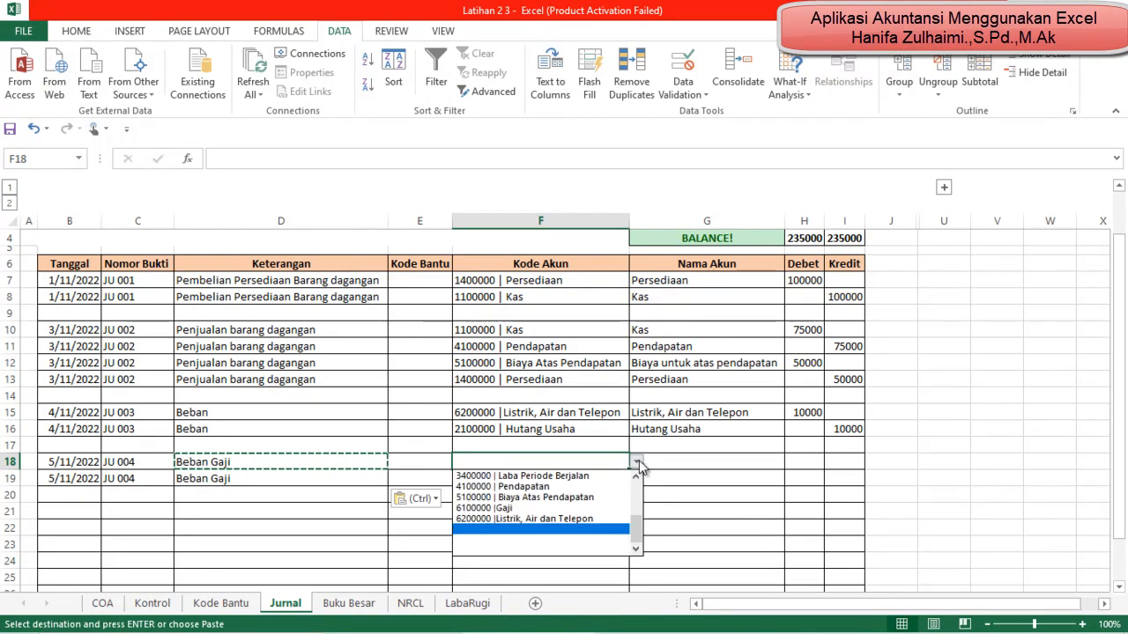
{"action": "left_click", "coordinate": [565, 509]}
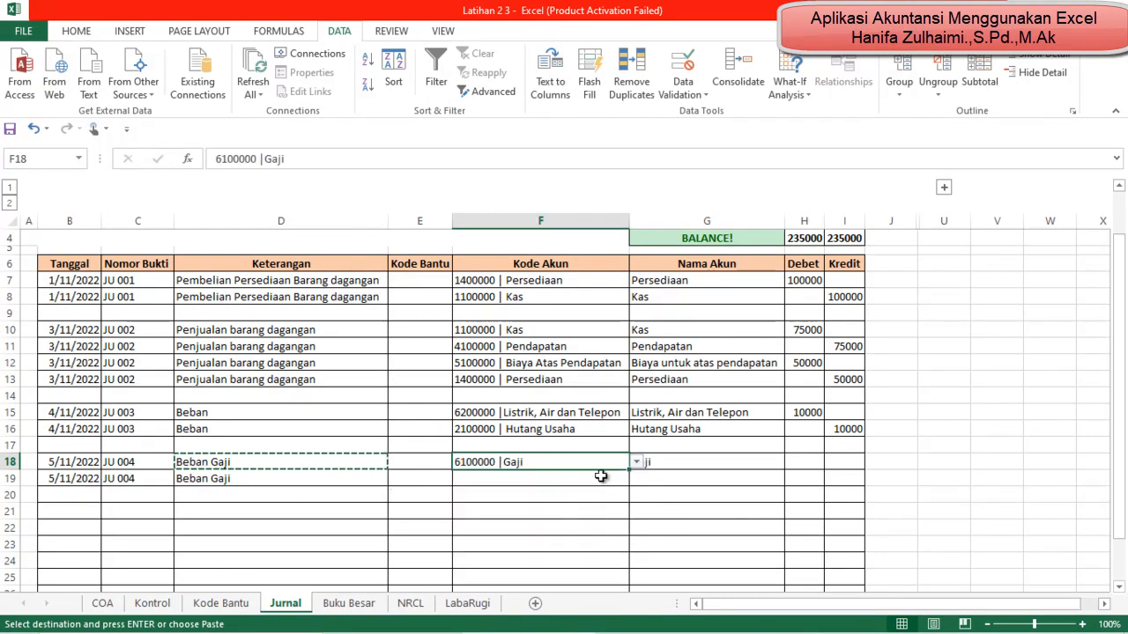
Step: Set the Kode Akun in F19 to 1100000 | Kas
{"action": "left_click", "coordinate": [600, 476]}
{"action": "left_click", "coordinate": [636, 478]}
{"action": "left_click_drag", "start_coordinate": [641, 548], "coordinate": [642, 494]}
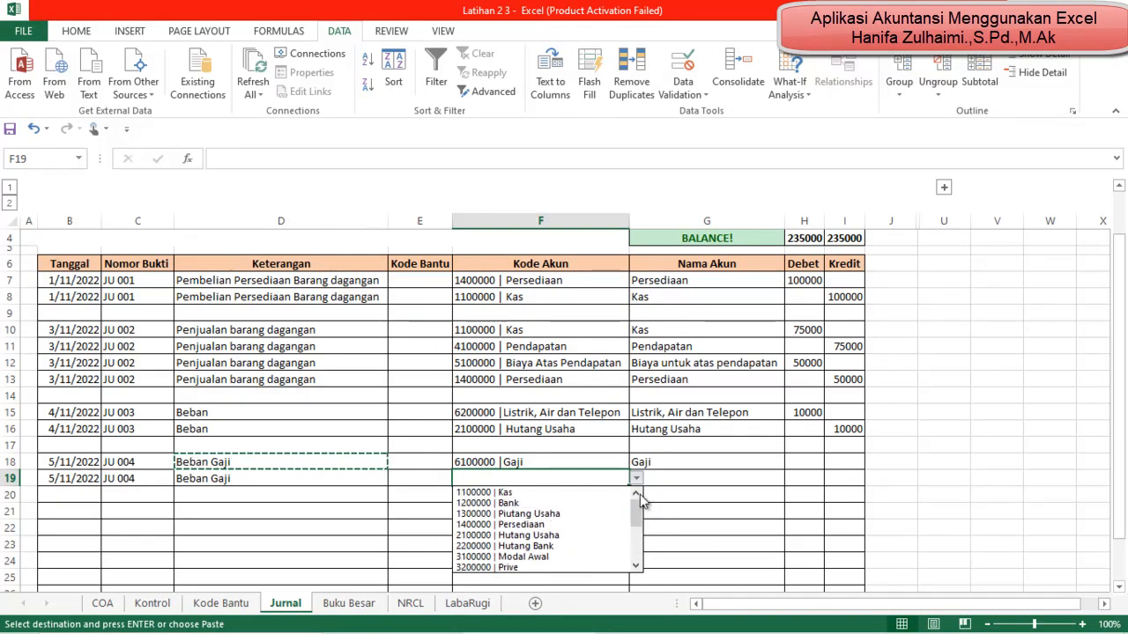
{"action": "left_click", "coordinate": [583, 493]}
{"action": "left_click", "coordinate": [636, 478]}
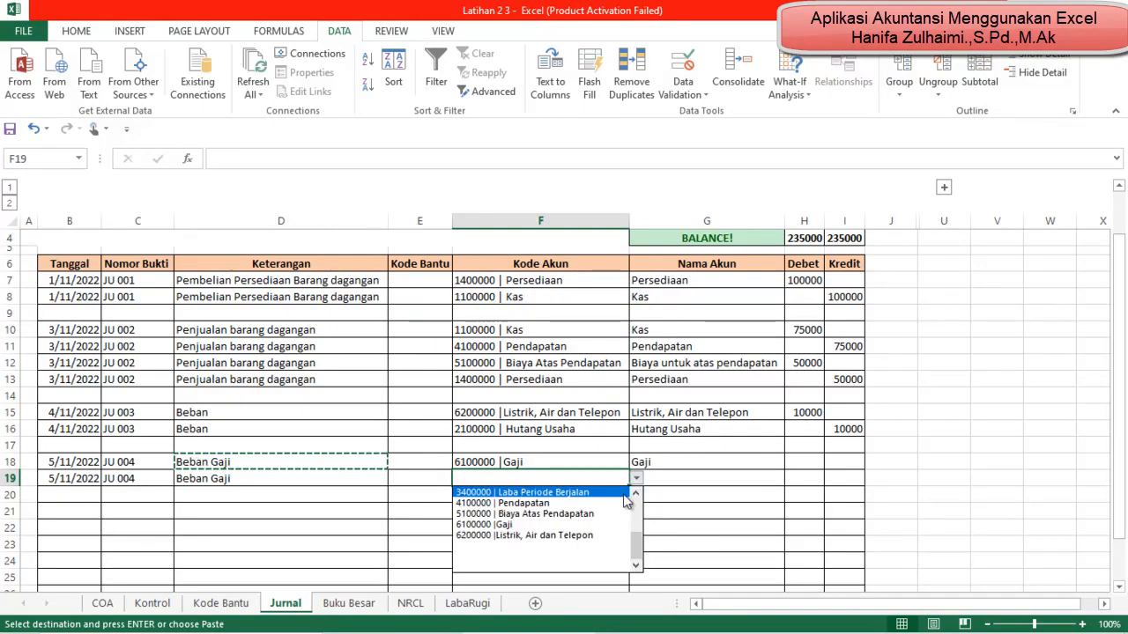
{"action": "left_click_drag", "start_coordinate": [636, 551], "coordinate": [644, 513]}
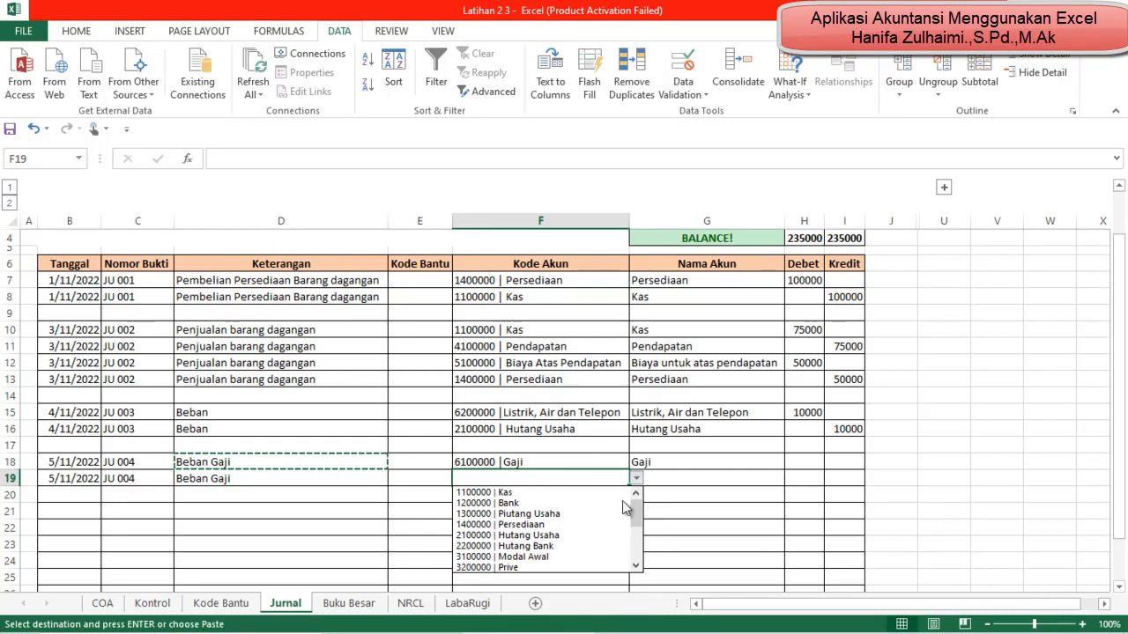
{"action": "left_click", "coordinate": [617, 494]}
{"action": "left_click", "coordinate": [733, 480]}
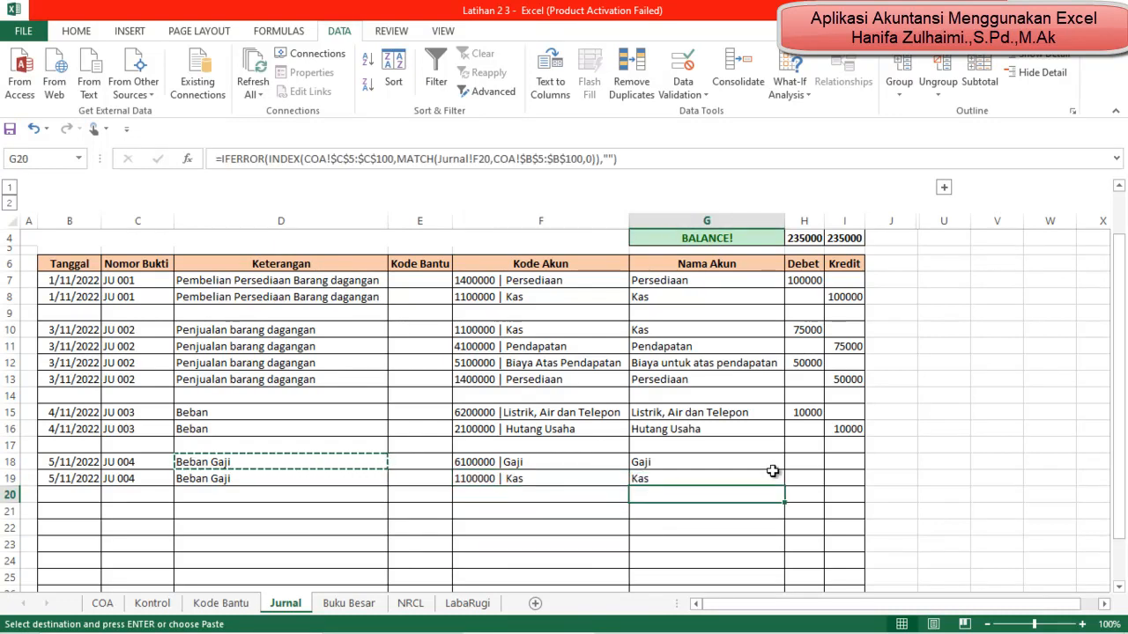
Step: Enter 10000 as the Gaji debit in H18 and 10000 as the Kas credit in I19
{"action": "left_click", "coordinate": [800, 464]}
{"action": "type", "text": "10000"}
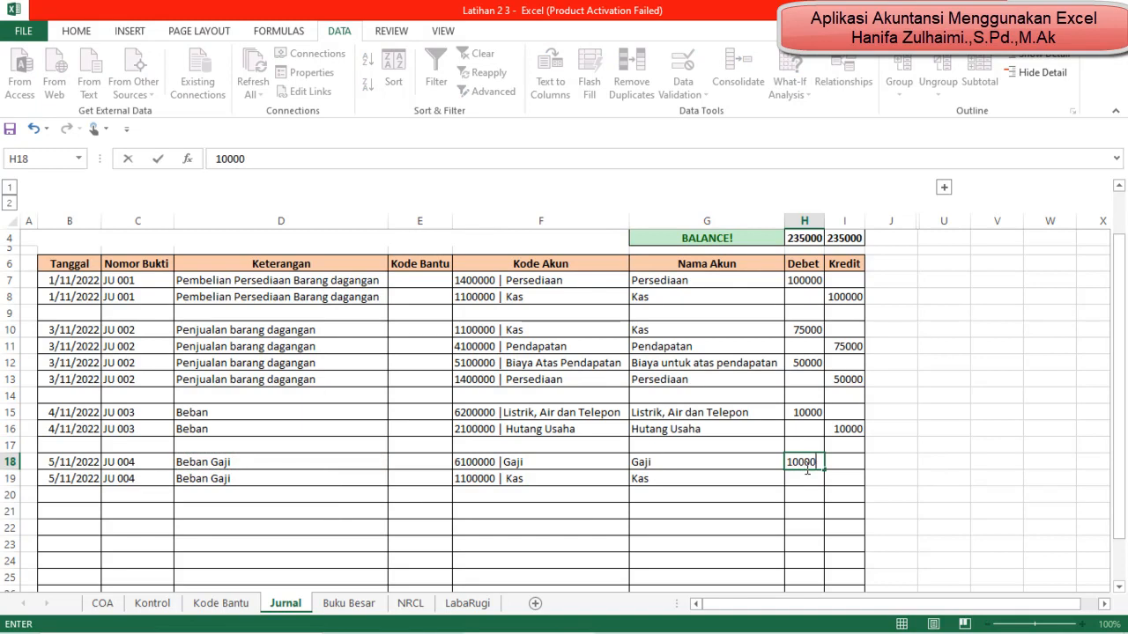
{"action": "key", "text": "Return"}
{"action": "key", "text": "Tab"}
{"action": "type", "text": "1"}
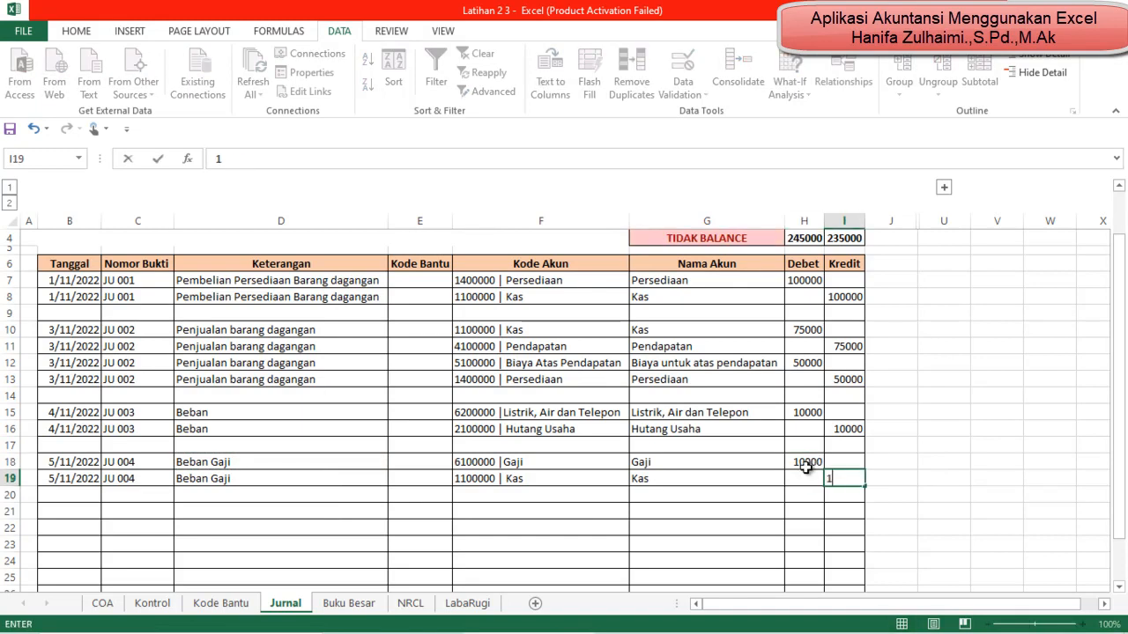
{"action": "type", "text": "0000"}
{"action": "key", "text": "Return"}
Step: Check the journal's balance indicator and totals, and compare the Kas ledger in Buku Besar with the new Beban Gaji entry
{"action": "scroll", "coordinate": [807, 468], "scroll_direction": "up", "scroll_amount": 1}
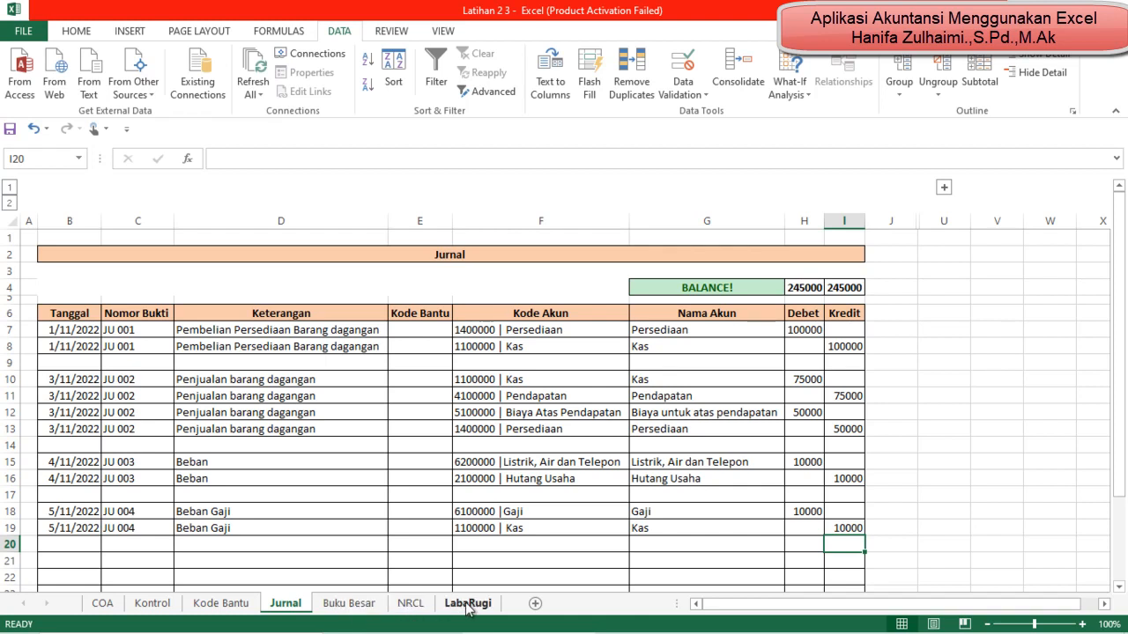
{"action": "left_click", "coordinate": [345, 606]}
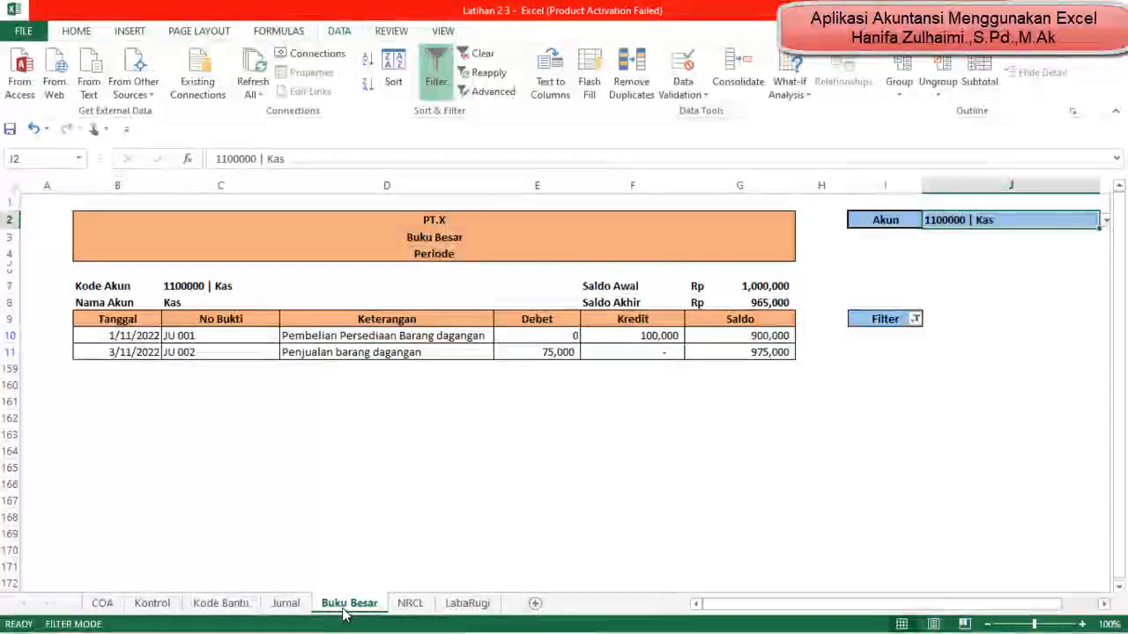
{"action": "left_click", "coordinate": [285, 603]}
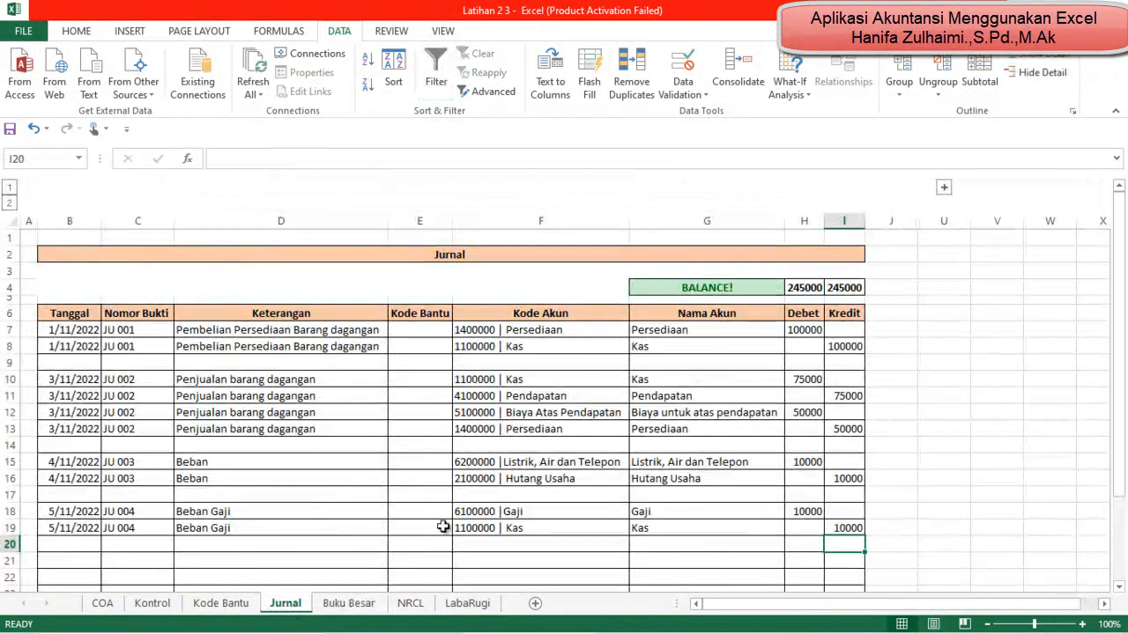
Step: Return to the Kas ledger in Buku Besar and set its Filter column to show all values
{"action": "left_click", "coordinate": [509, 528]}
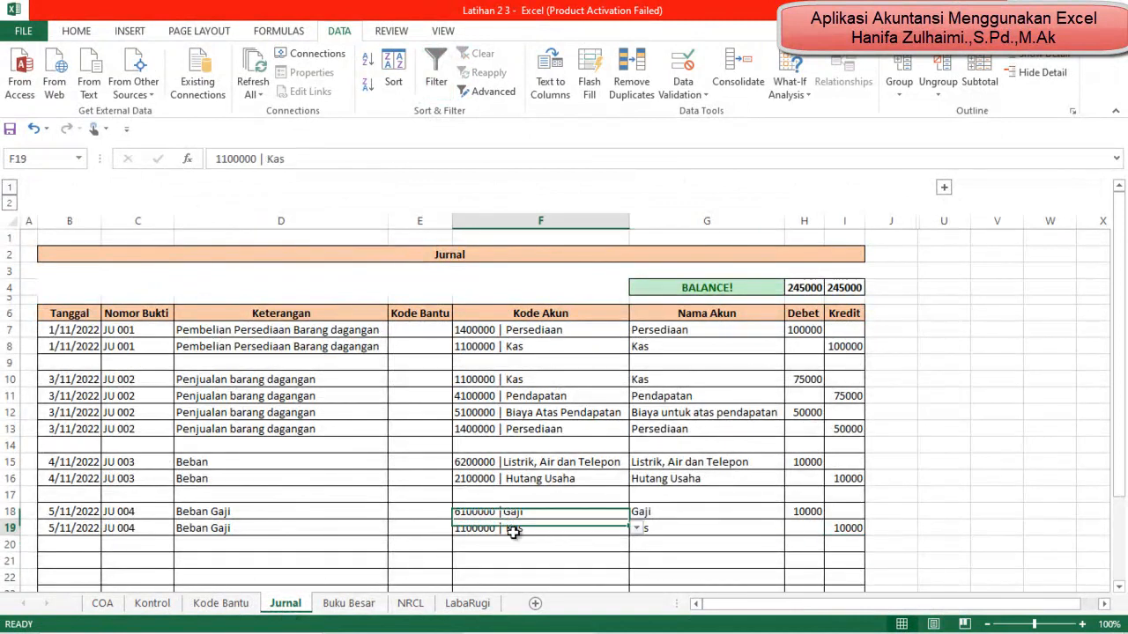
{"action": "left_click", "coordinate": [375, 606]}
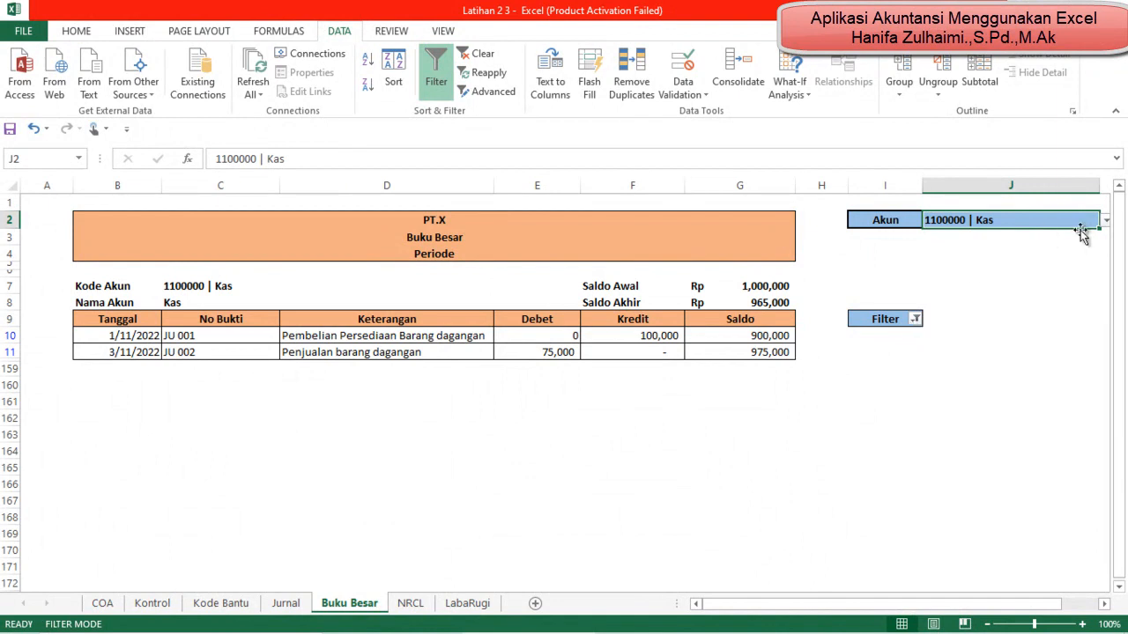
{"action": "left_click", "coordinate": [1106, 220]}
{"action": "left_click", "coordinate": [1101, 220]}
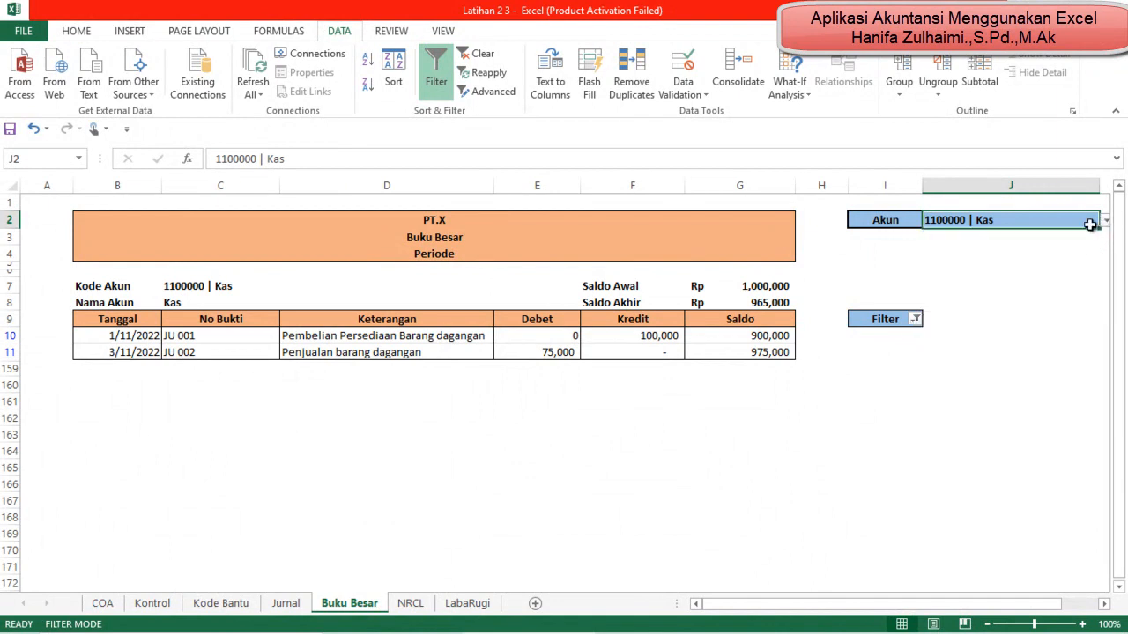
{"action": "left_click", "coordinate": [915, 319]}
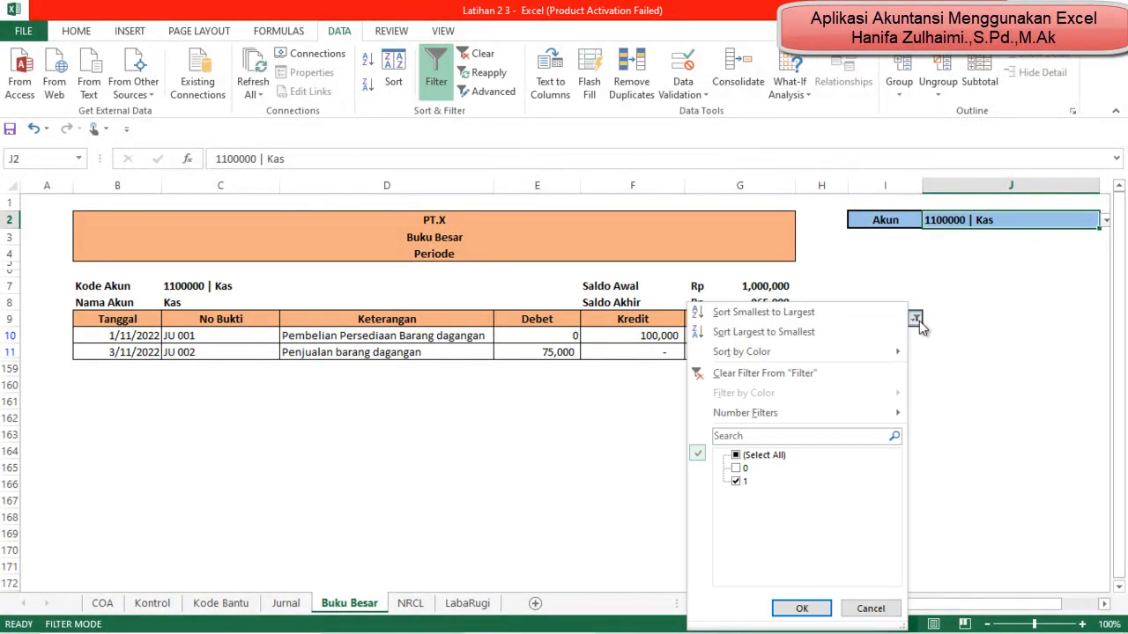
{"action": "left_click", "coordinate": [737, 456]}
{"action": "left_click", "coordinate": [737, 456]}
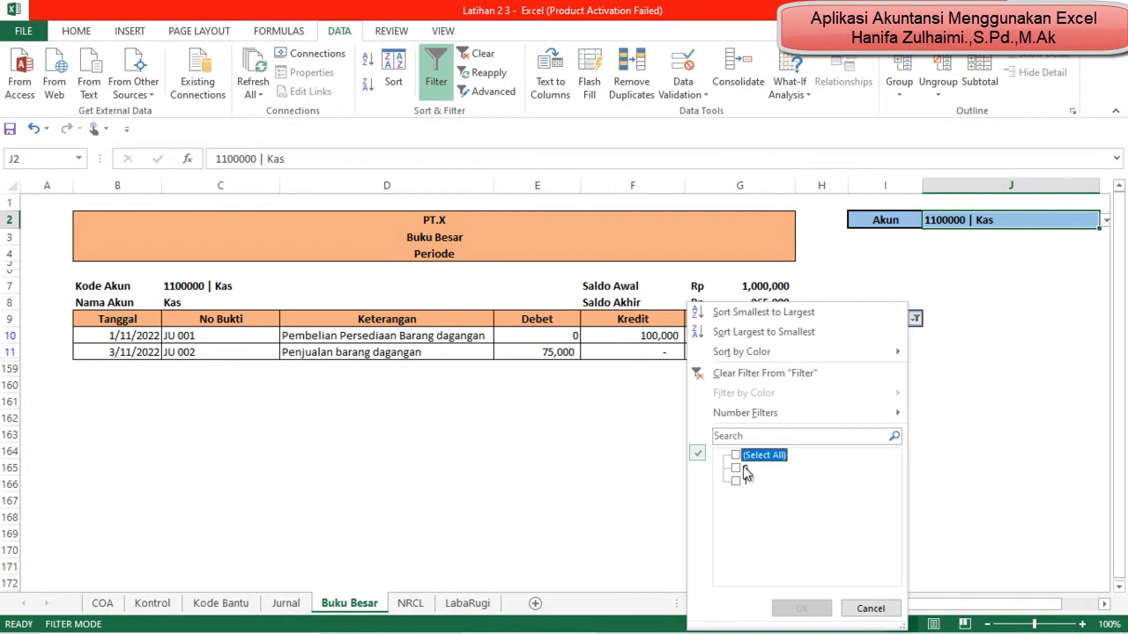
{"action": "left_click", "coordinate": [735, 455]}
{"action": "left_click", "coordinate": [799, 608]}
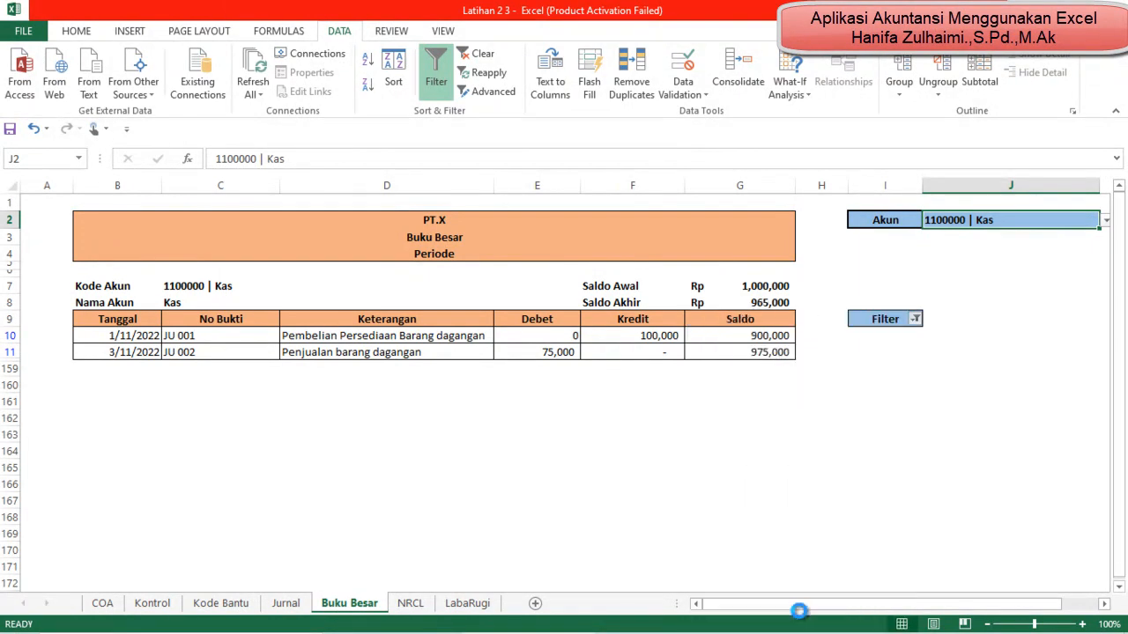
Step: Check the Kas ledger's Beban Gaji row and Saldo Akhir, and filter the ledger to rows with the value 1
{"action": "left_click", "coordinate": [739, 421]}
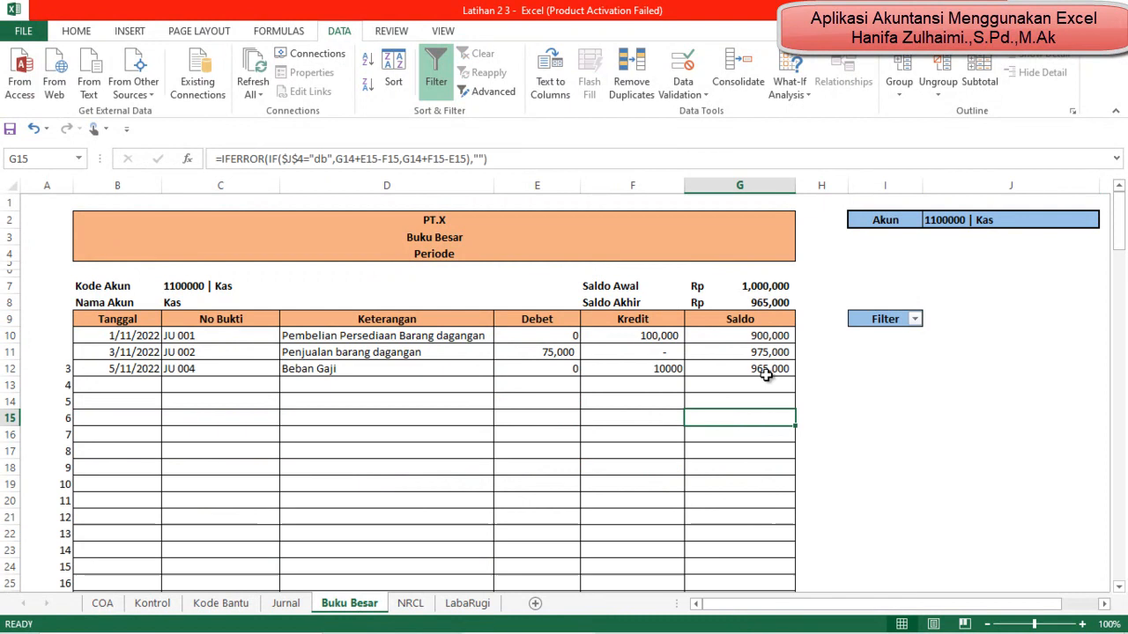
{"action": "left_click", "coordinate": [669, 370]}
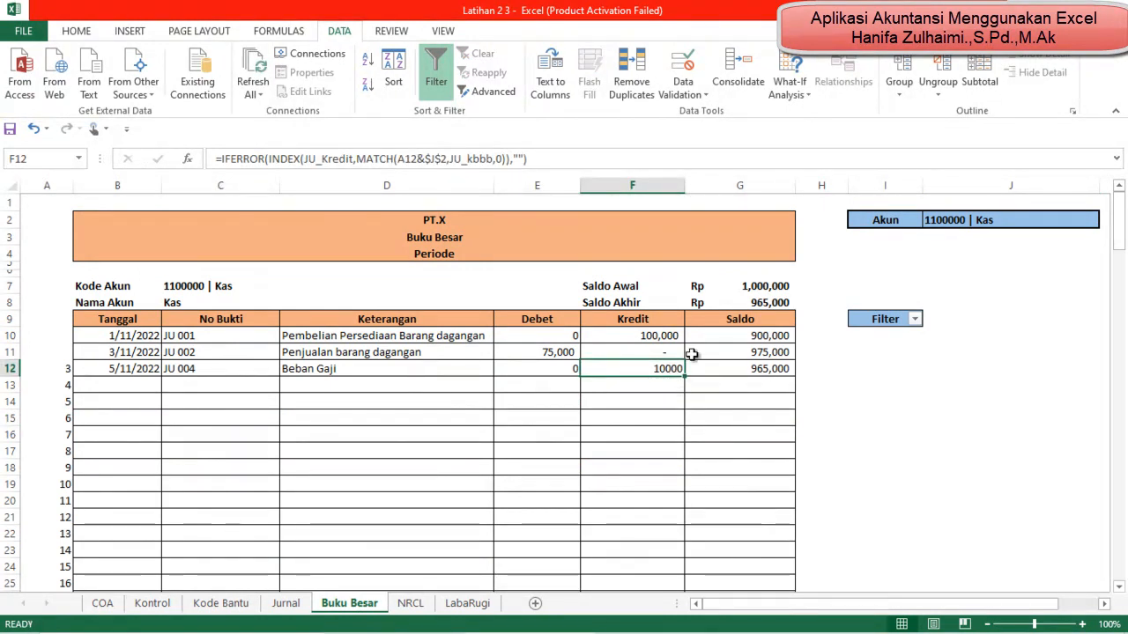
{"action": "left_click", "coordinate": [771, 303]}
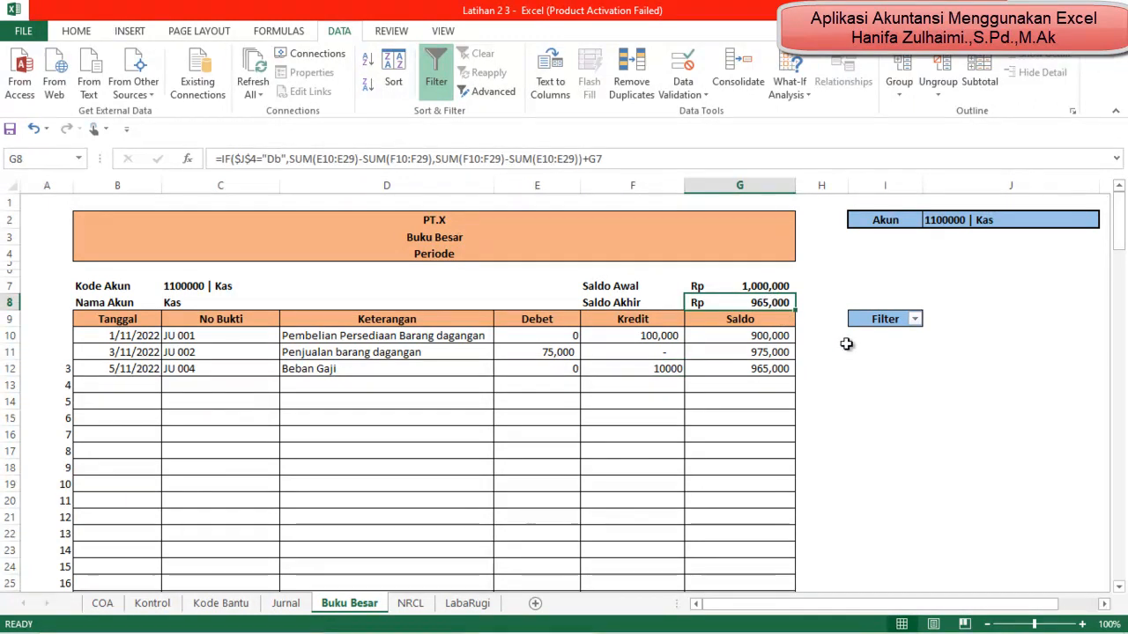
{"action": "left_click", "coordinate": [137, 372]}
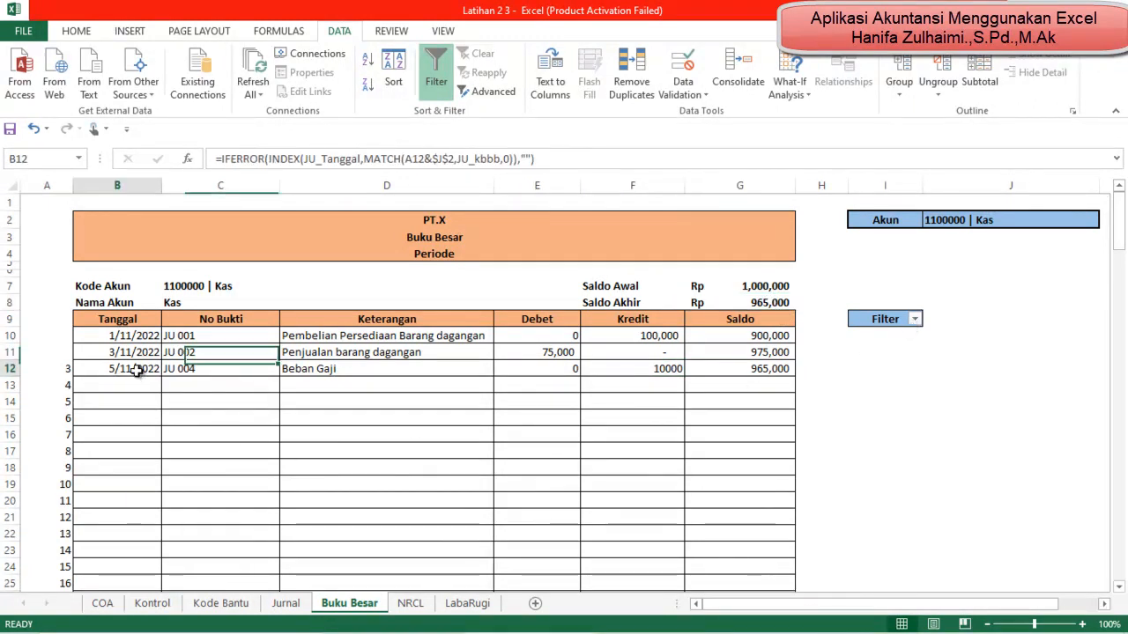
{"action": "left_click", "coordinate": [914, 319]}
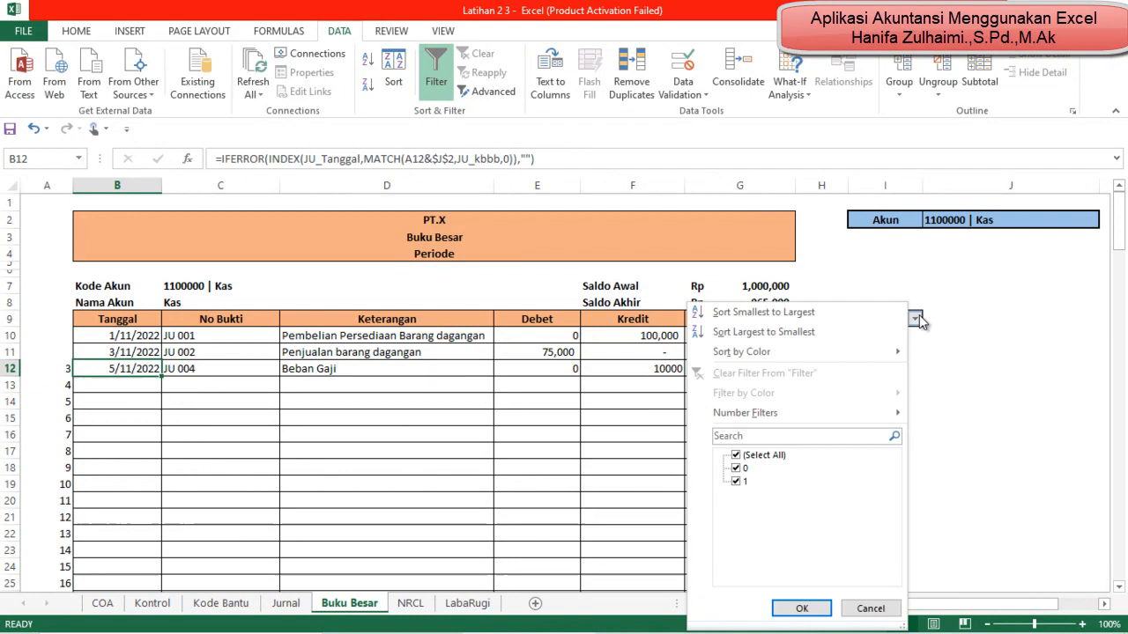
{"action": "left_click", "coordinate": [736, 467]}
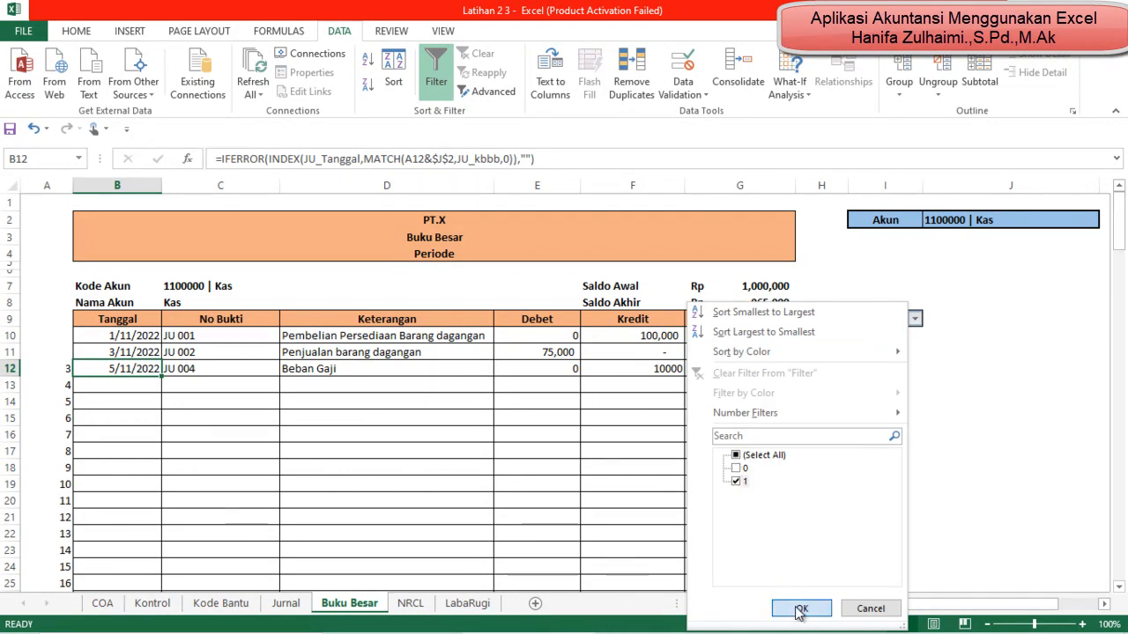
{"action": "left_click", "coordinate": [800, 608]}
{"action": "left_click", "coordinate": [960, 467]}
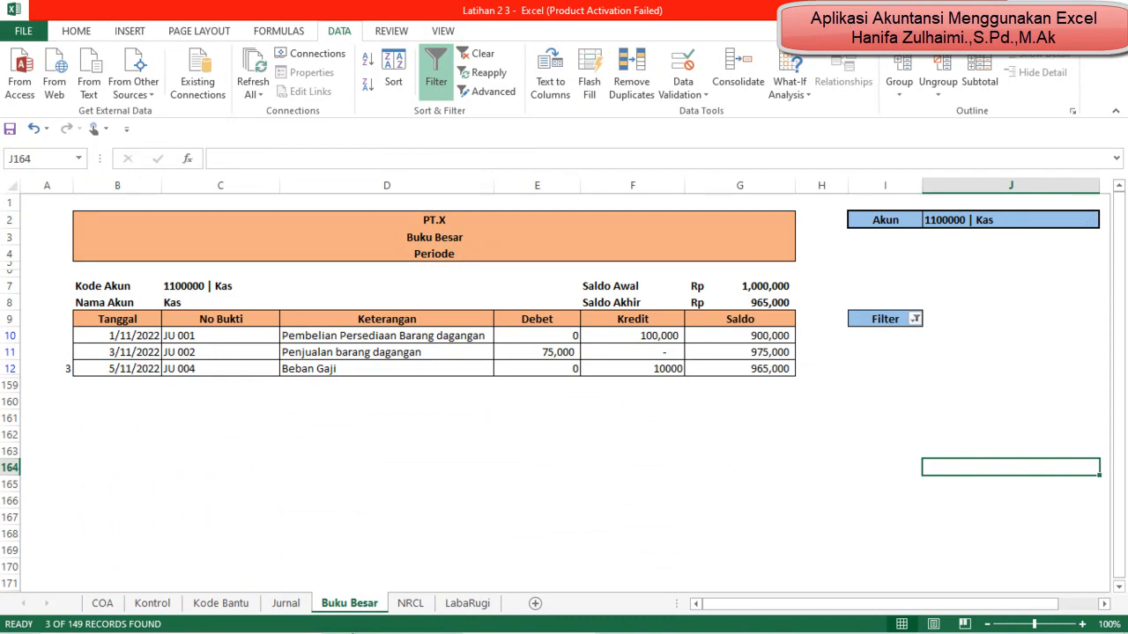
Step: Set the Buku Besar Akun in J2 to 6100000 |Gaji and check its ledger row against the journal entry
{"action": "left_click", "coordinate": [285, 602]}
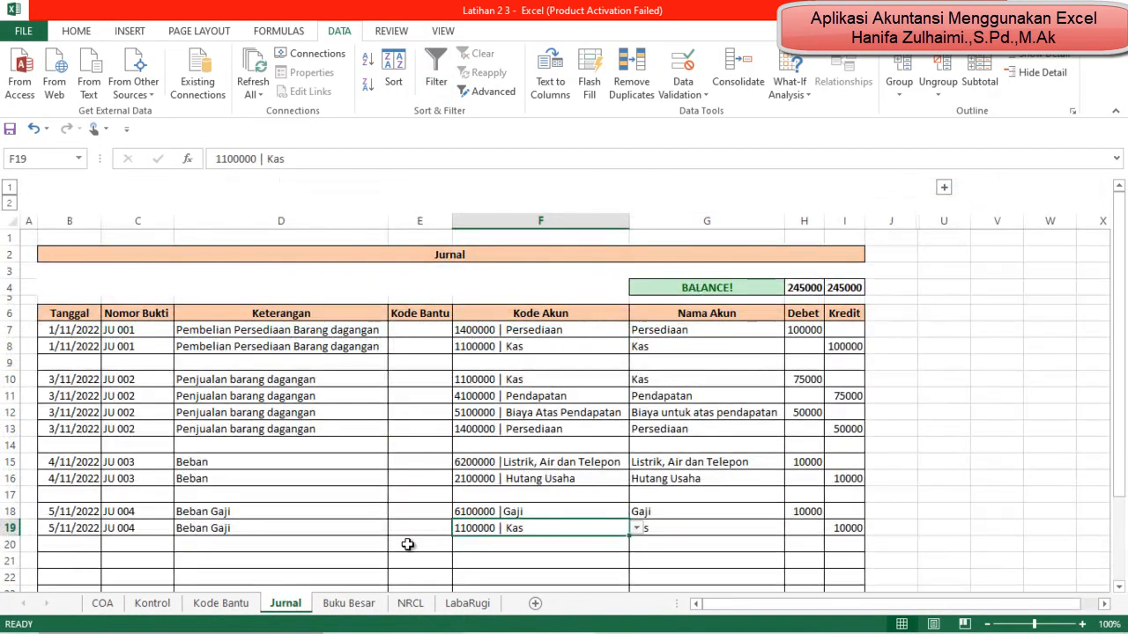
{"action": "left_click", "coordinate": [339, 617]}
{"action": "left_click", "coordinate": [1062, 230]}
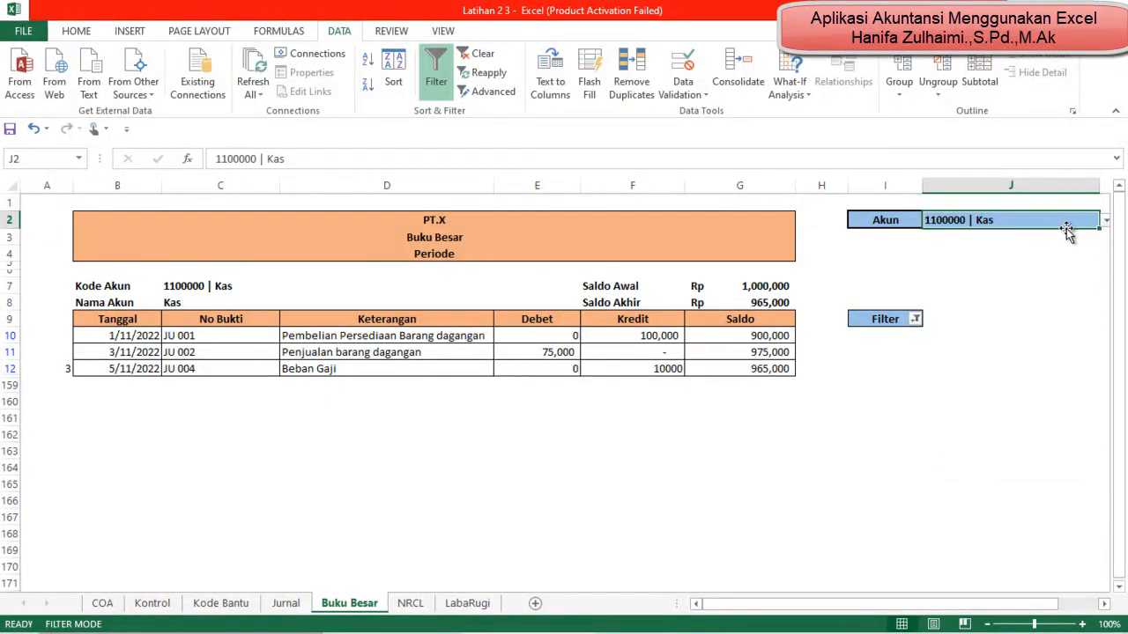
{"action": "left_click", "coordinate": [1106, 220]}
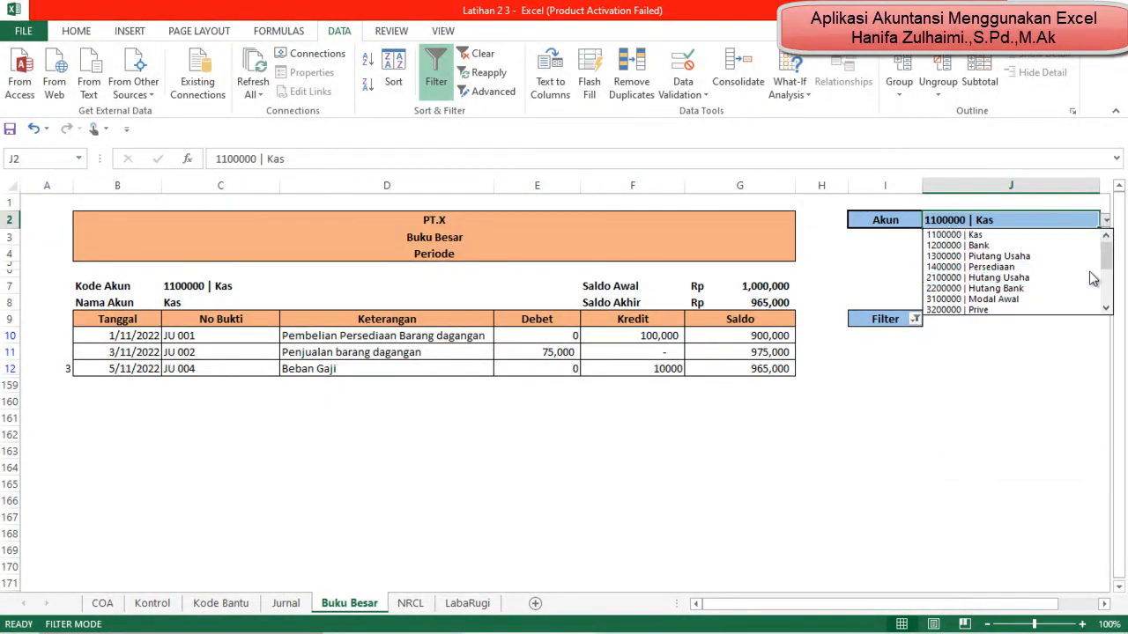
{"action": "left_click_drag", "start_coordinate": [1107, 262], "coordinate": [1106, 293]}
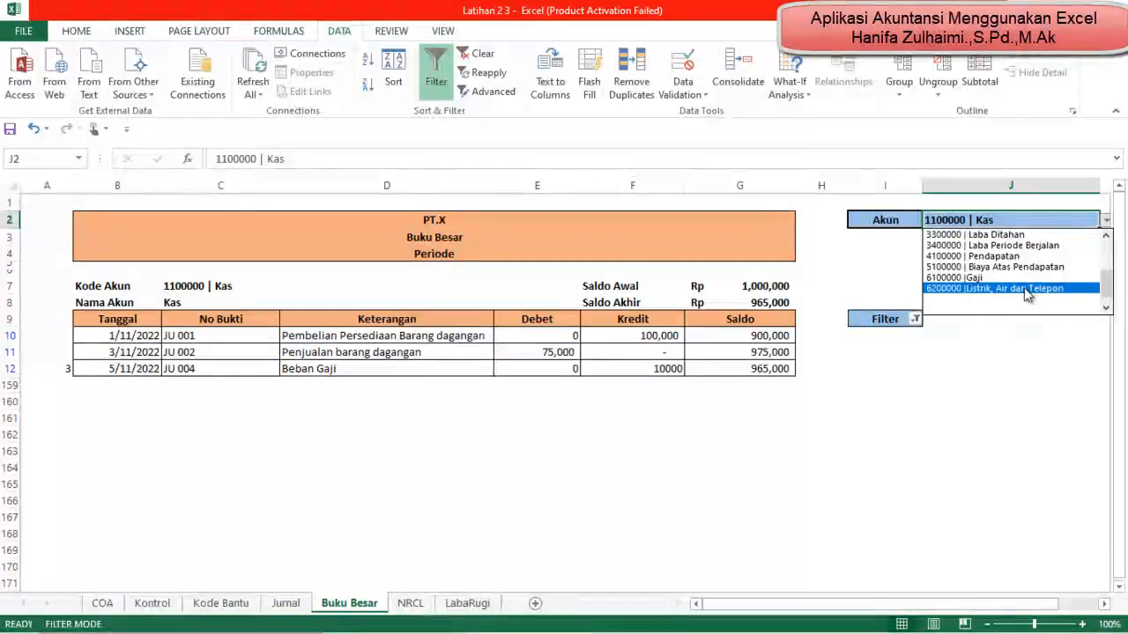
{"action": "left_click", "coordinate": [1021, 278]}
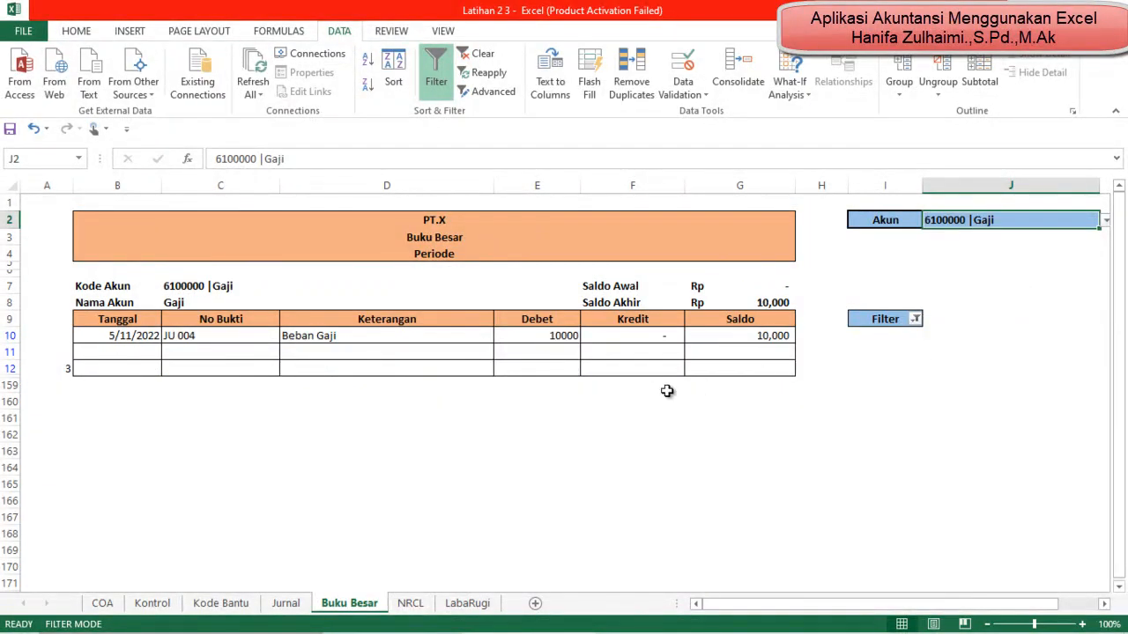
{"action": "left_click", "coordinate": [627, 385]}
{"action": "left_click", "coordinate": [107, 333]}
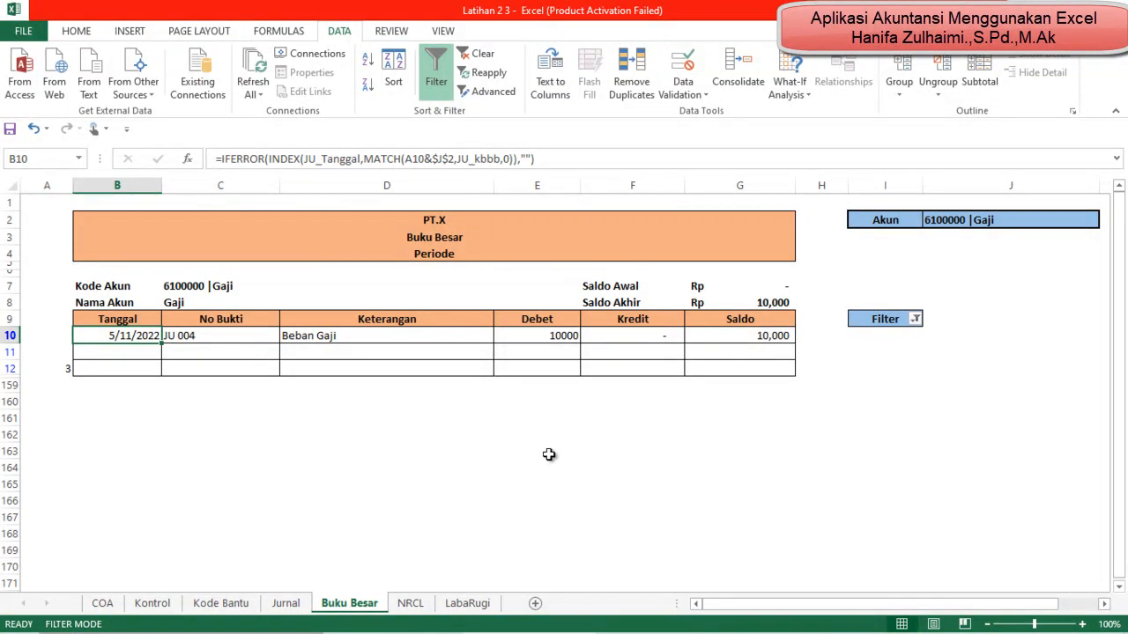
Step: Examine the NRCL worksheet for the Gaji amount under Laba Rugi, the Saldo Akhir columns, and the profit carried into Neraca
{"action": "left_click", "coordinate": [410, 604]}
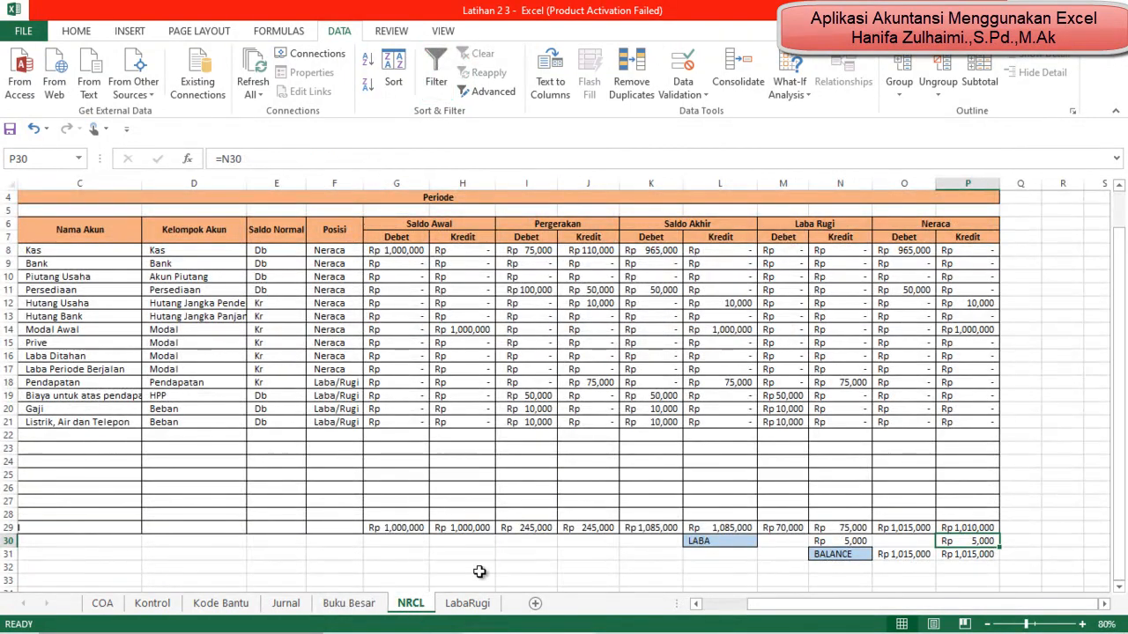
{"action": "left_click", "coordinate": [795, 411]}
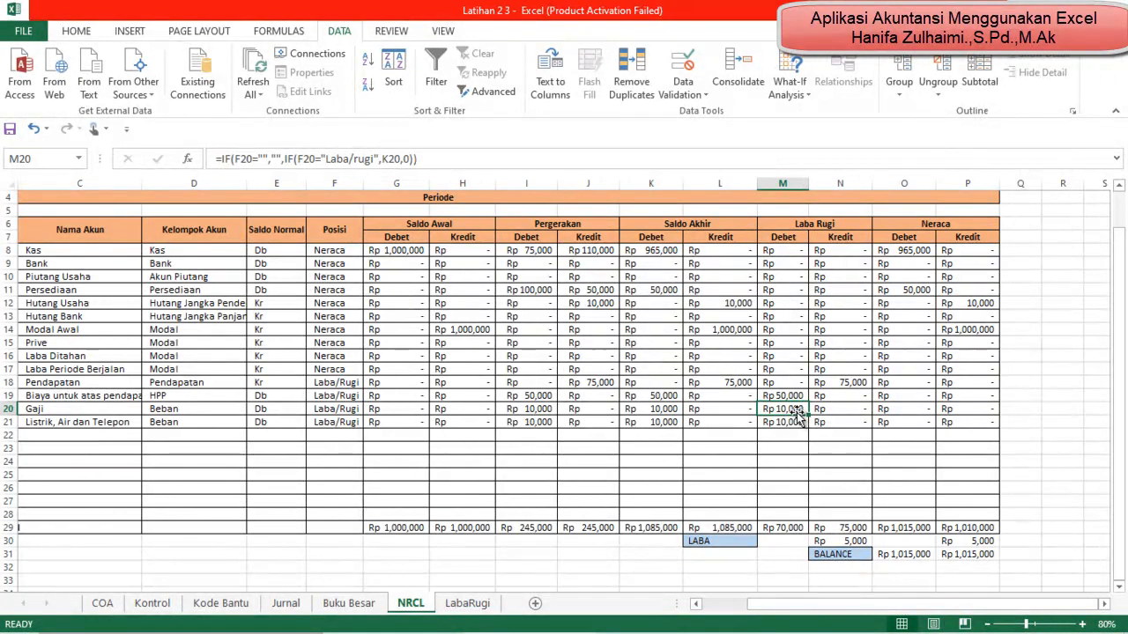
{"action": "key", "text": "Up"}
{"action": "key", "text": "Up"}
{"action": "key", "text": "Up"}
{"action": "key", "text": "Up"}
{"action": "key", "text": "Up"}
{"action": "key", "text": "Up"}
{"action": "key", "text": "Up"}
{"action": "key", "text": "Up"}
{"action": "key", "text": "Up"}
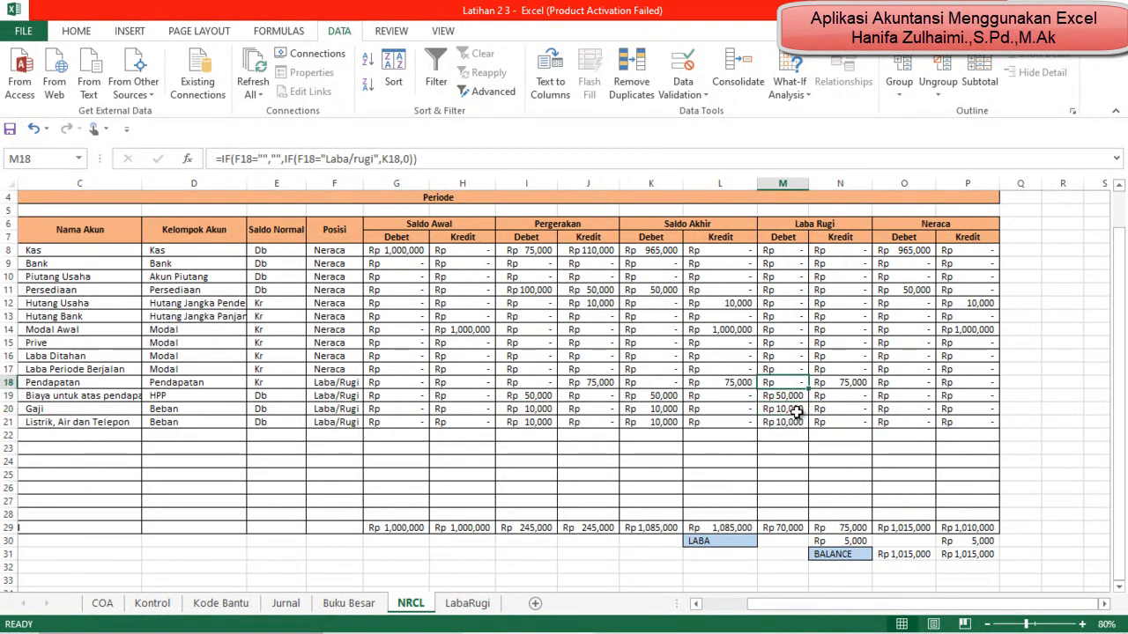
{"action": "key", "text": "Up"}
{"action": "key", "text": "Up"}
{"action": "key", "text": "Up"}
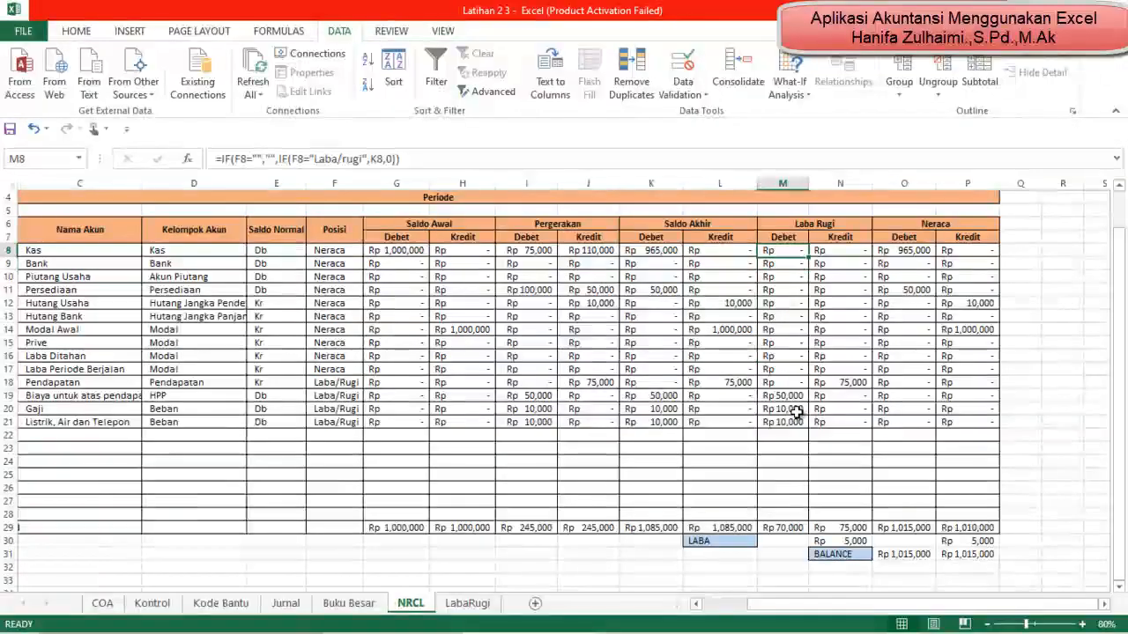
{"action": "key", "text": "Left"}
{"action": "key", "text": "Left"}
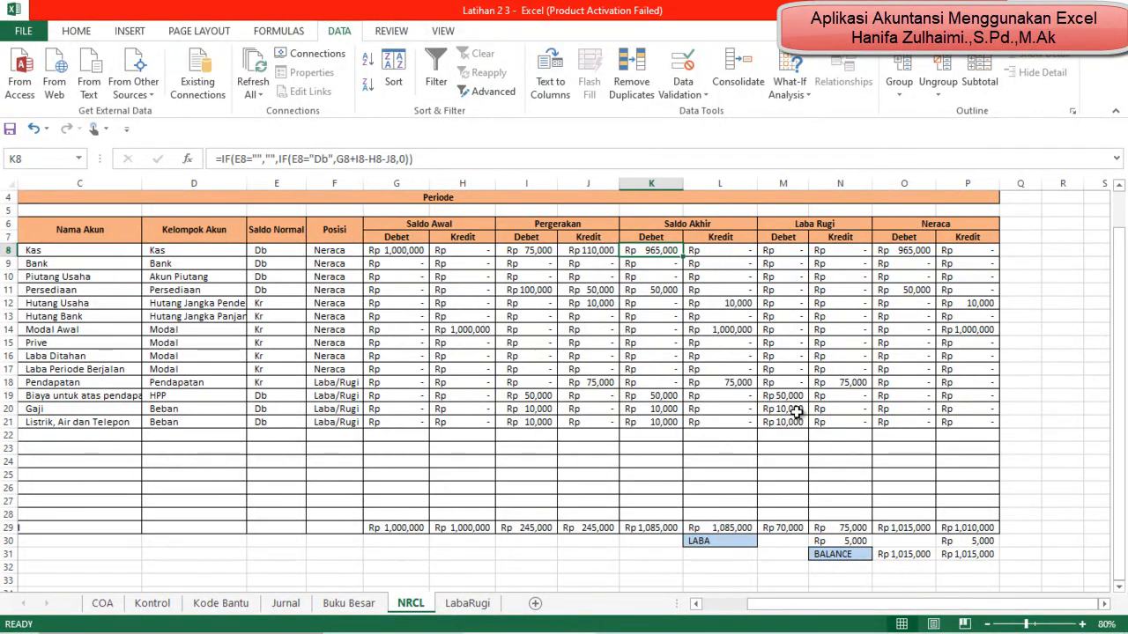
{"action": "key", "text": "Right"}
{"action": "key", "text": "Down"}
{"action": "key", "text": "Down"}
{"action": "key", "text": "Down"}
{"action": "key", "text": "Down"}
{"action": "key", "text": "Down"}
{"action": "key", "text": "Down"}
{"action": "key", "text": "Down"}
{"action": "key", "text": "Down"}
{"action": "key", "text": "Down"}
{"action": "key", "text": "Down"}
{"action": "key", "text": "Down"}
{"action": "key", "text": "Down"}
{"action": "key", "text": "Down"}
{"action": "key", "text": "Down"}
{"action": "key", "text": "Down"}
{"action": "key", "text": "Down"}
{"action": "key", "text": "Down"}
{"action": "key", "text": "Down"}
{"action": "key", "text": "Down"}
{"action": "key", "text": "Down"}
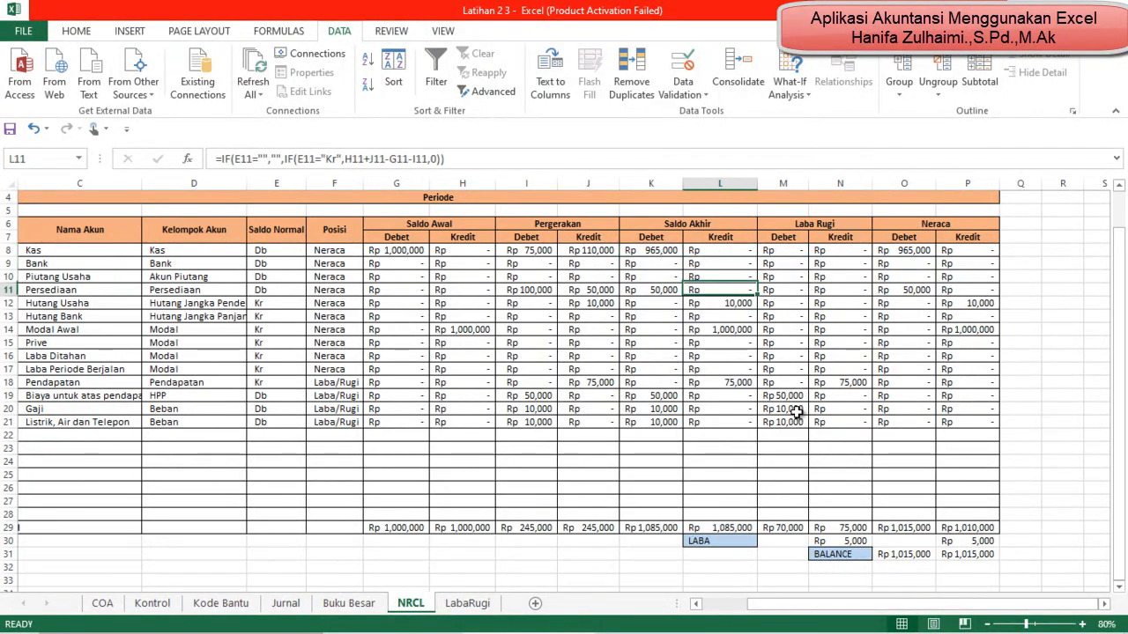
{"action": "key", "text": "Up"}
{"action": "key", "text": "Right"}
{"action": "key", "text": "Right"}
{"action": "key", "text": "Down"}
{"action": "key", "text": "Right"}
{"action": "key", "text": "Right"}
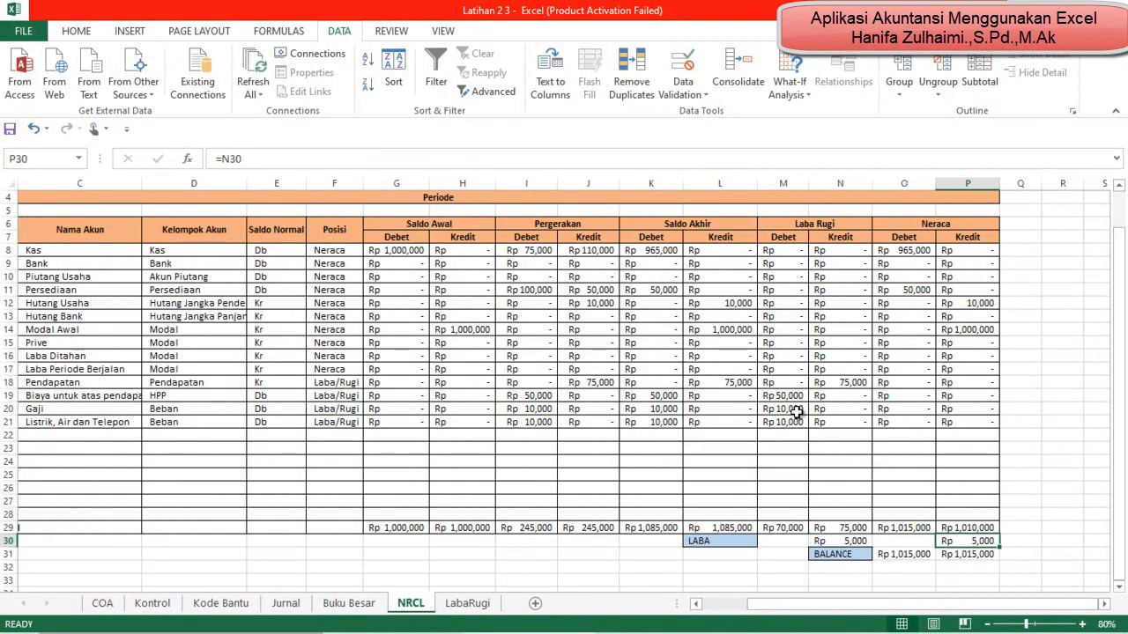
{"action": "scroll", "coordinate": [667, 450], "scroll_direction": "up", "scroll_amount": 1}
{"action": "scroll", "coordinate": [667, 450], "scroll_direction": "down", "scroll_amount": 1}
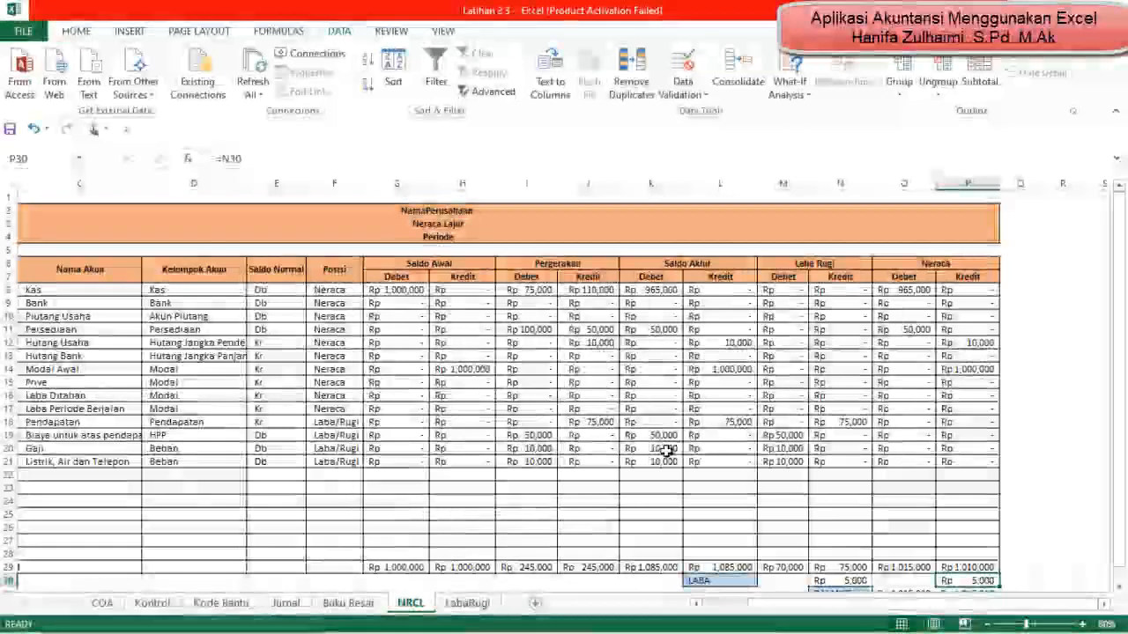
Step: Review the whole LabaRugi statement at 80% zoom, including the Gaji expense and the Laba Bersih Periode Berjalan formula in D25
{"action": "left_click", "coordinate": [467, 604]}
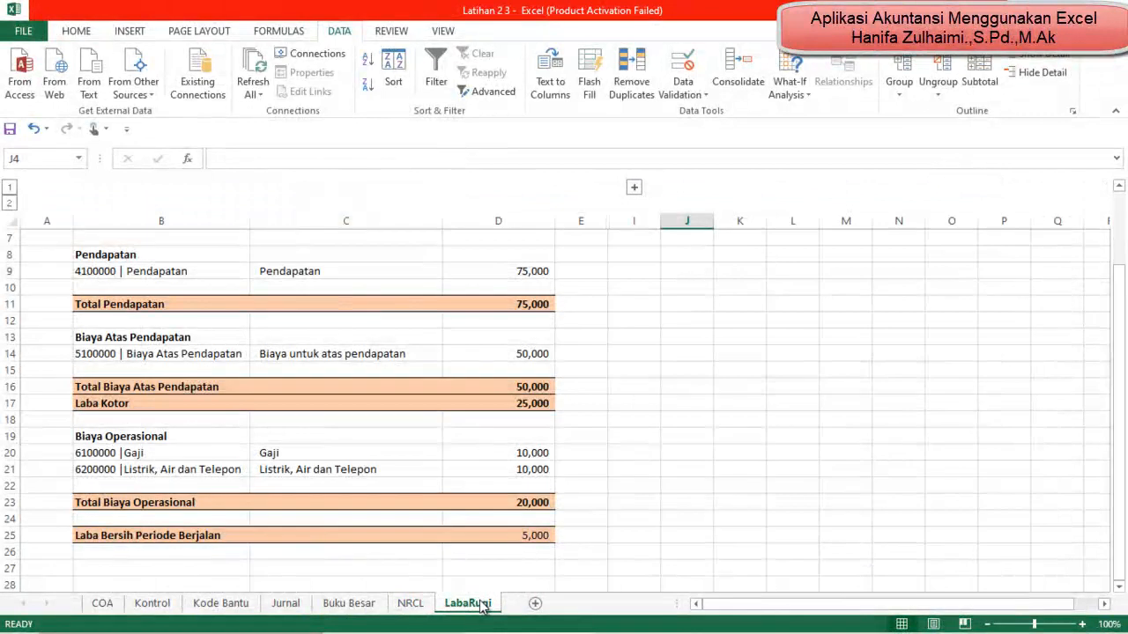
{"action": "scroll", "coordinate": [484, 590], "scroll_direction": "up", "scroll_amount": 2}
{"action": "scroll", "coordinate": [501, 577], "scroll_direction": "down", "scroll_amount": 2}
{"action": "left_click", "coordinate": [521, 534]}
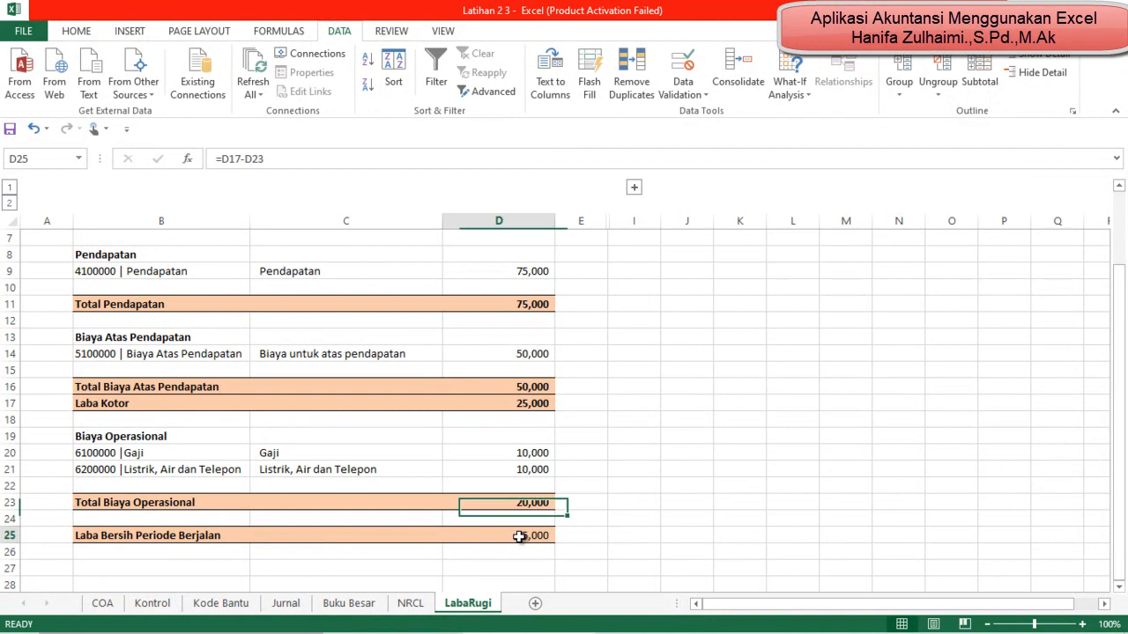
{"action": "left_click", "coordinate": [987, 624]}
{"action": "left_click", "coordinate": [988, 625]}
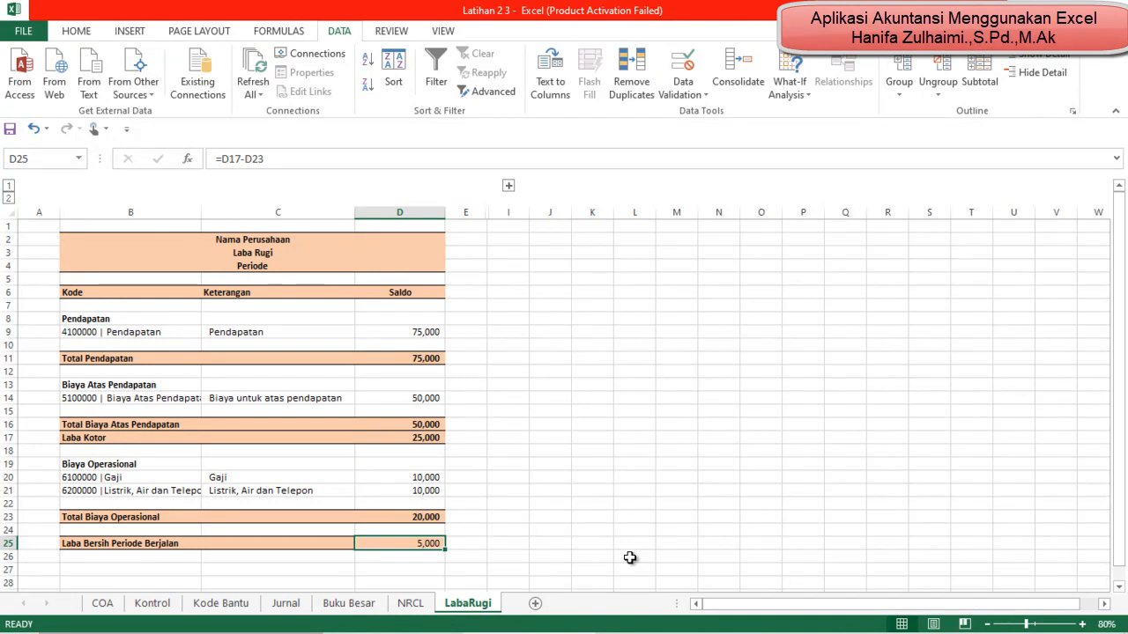
{"action": "mouse_move", "coordinate": [760, 615]}
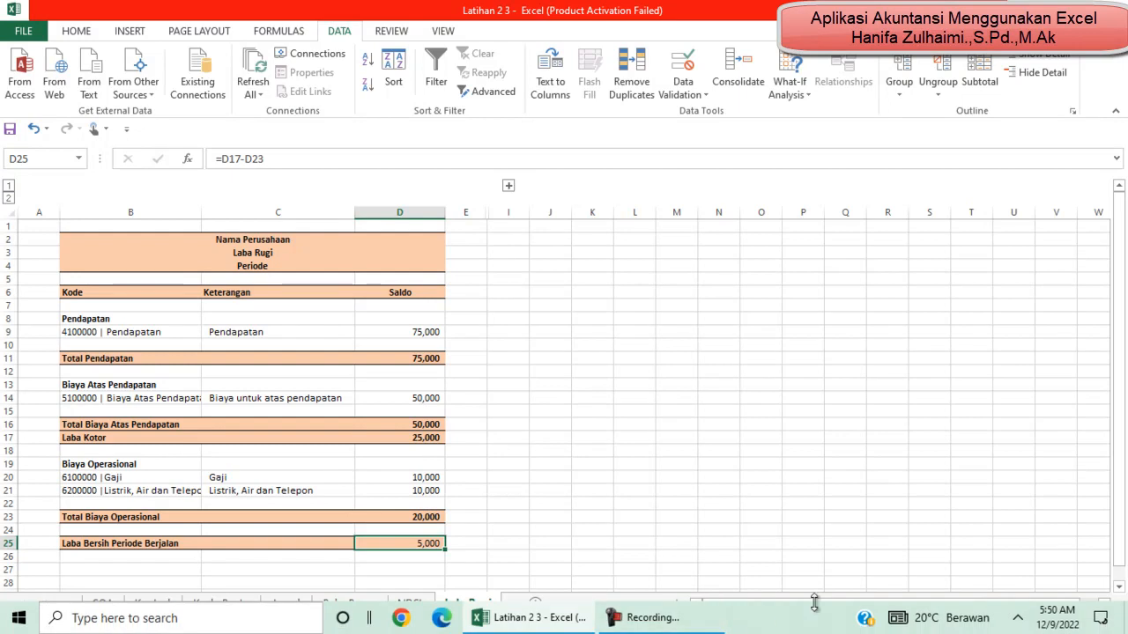
{"action": "left_click", "coordinate": [646, 623]}
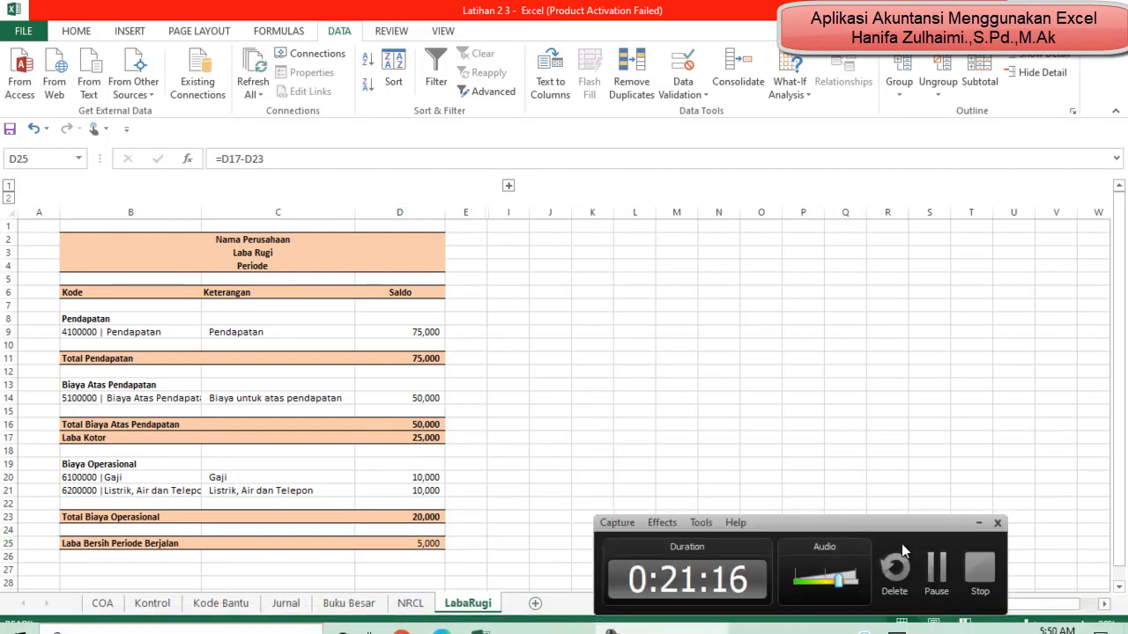